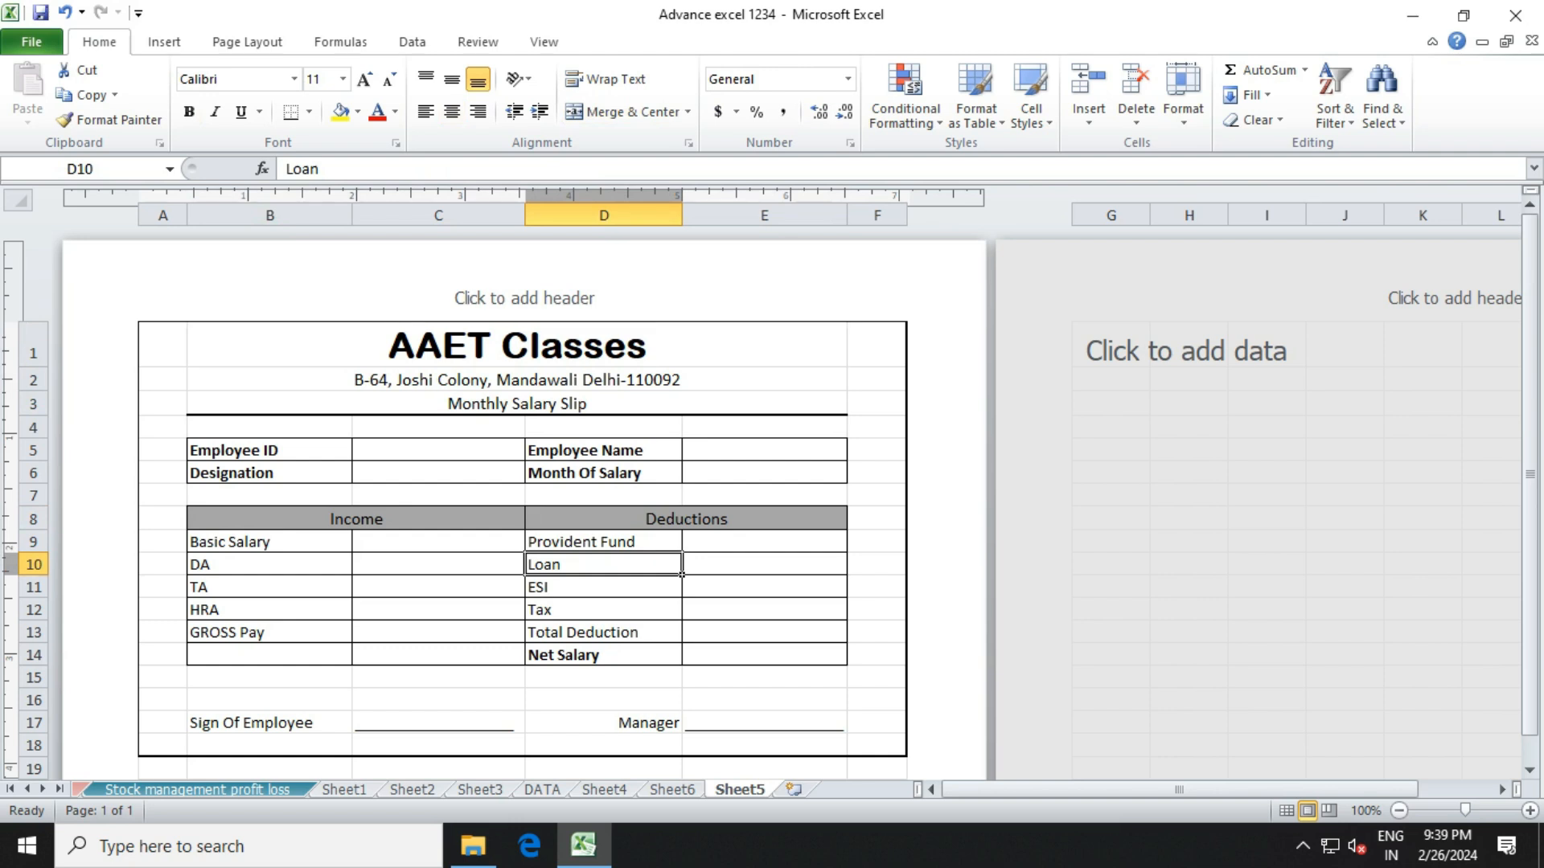
Insert a new blank worksheet, Sheet7, with Shift+F11.
key("shift+F11")
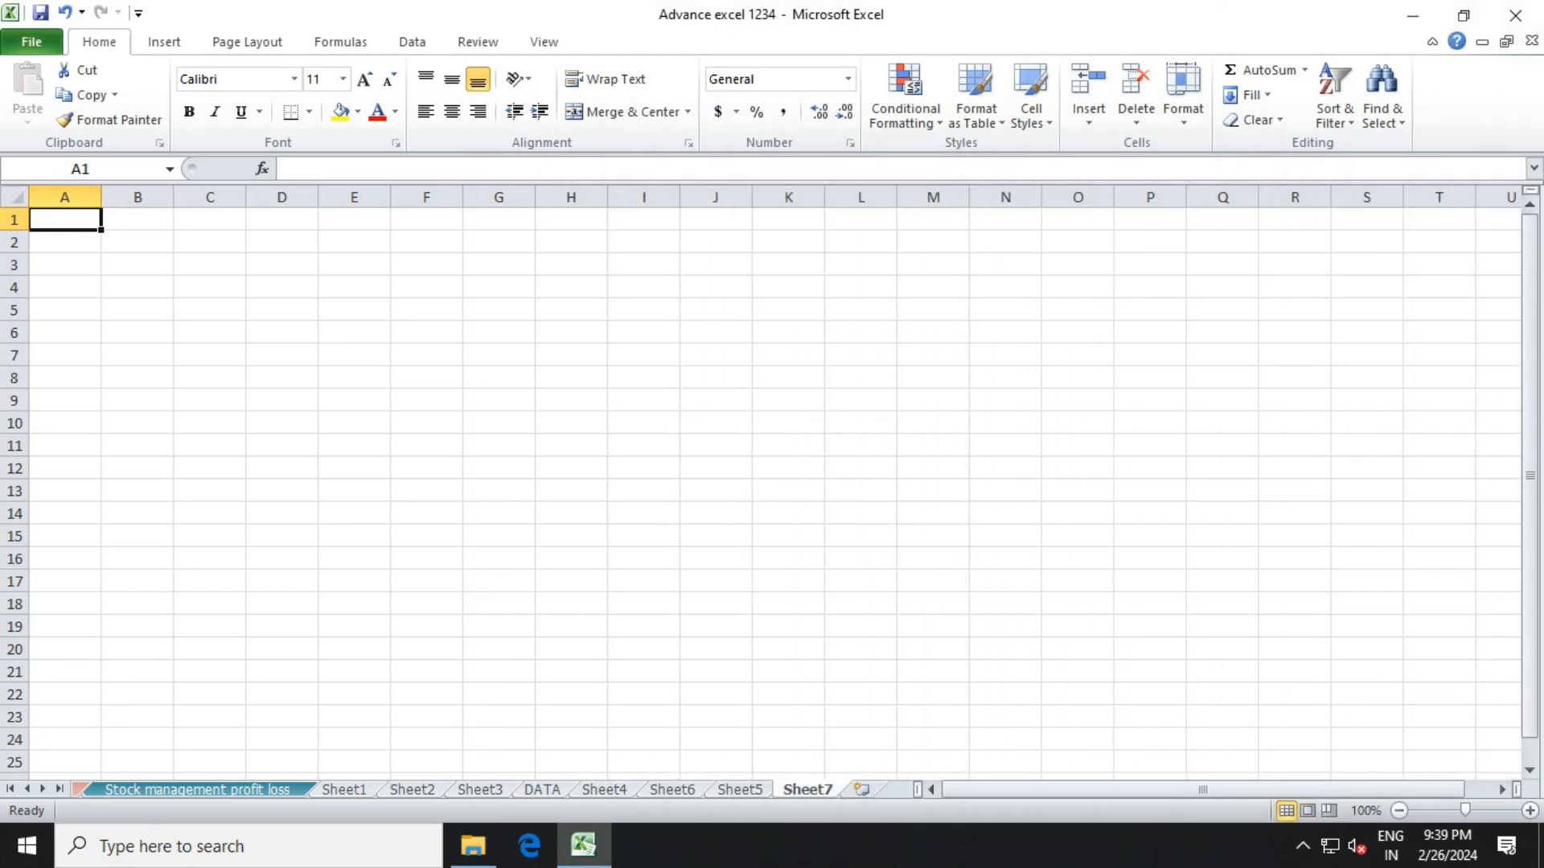
Switch Sheet7 to Page Layout view, narrow column A and widen columns B–E.
left_click(543, 42)
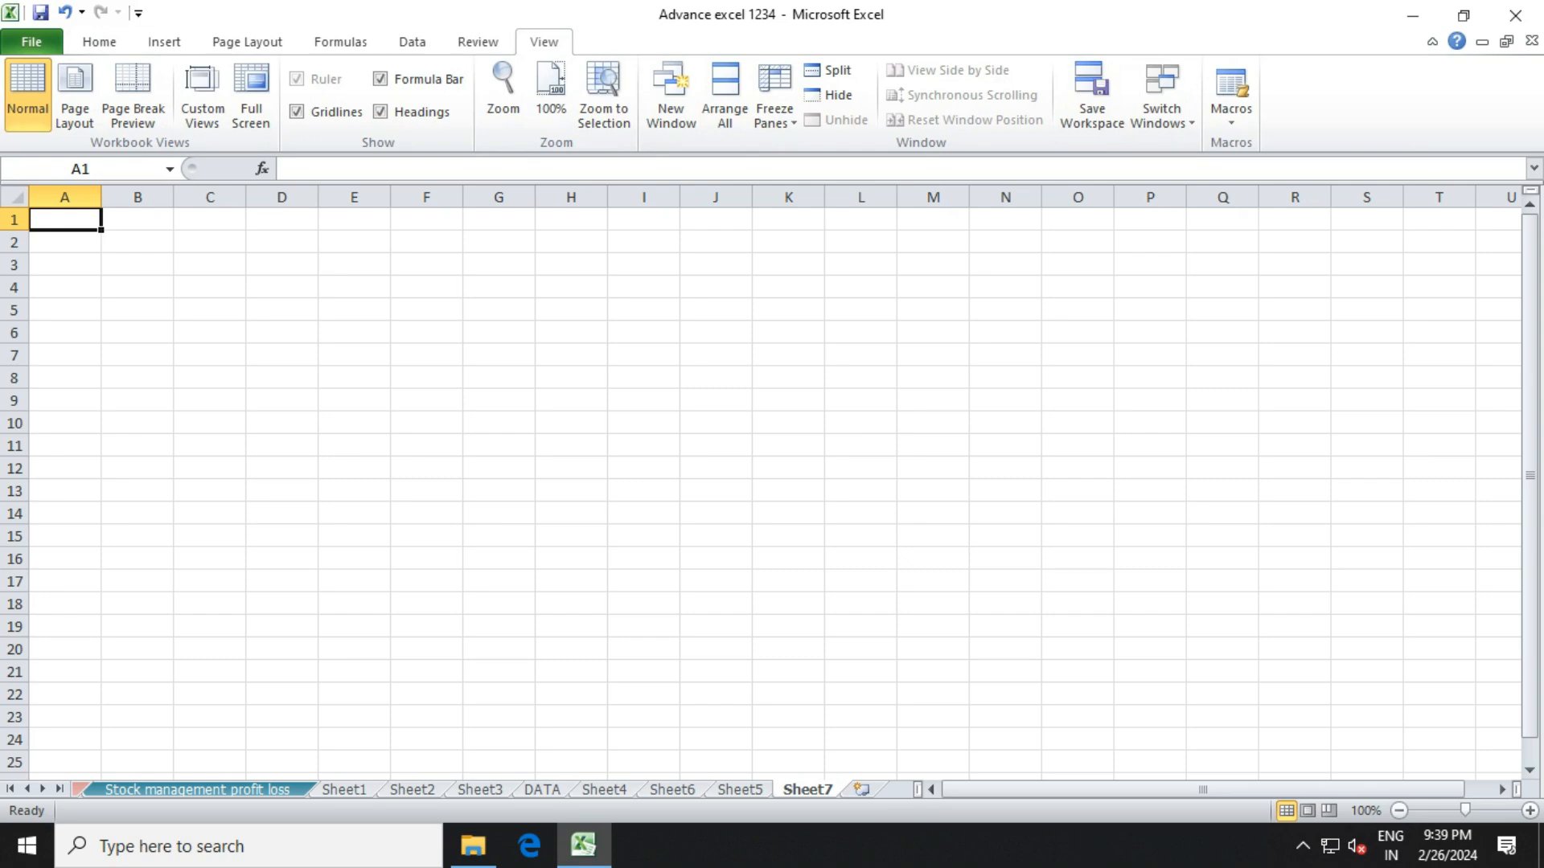
left_click(75, 89)
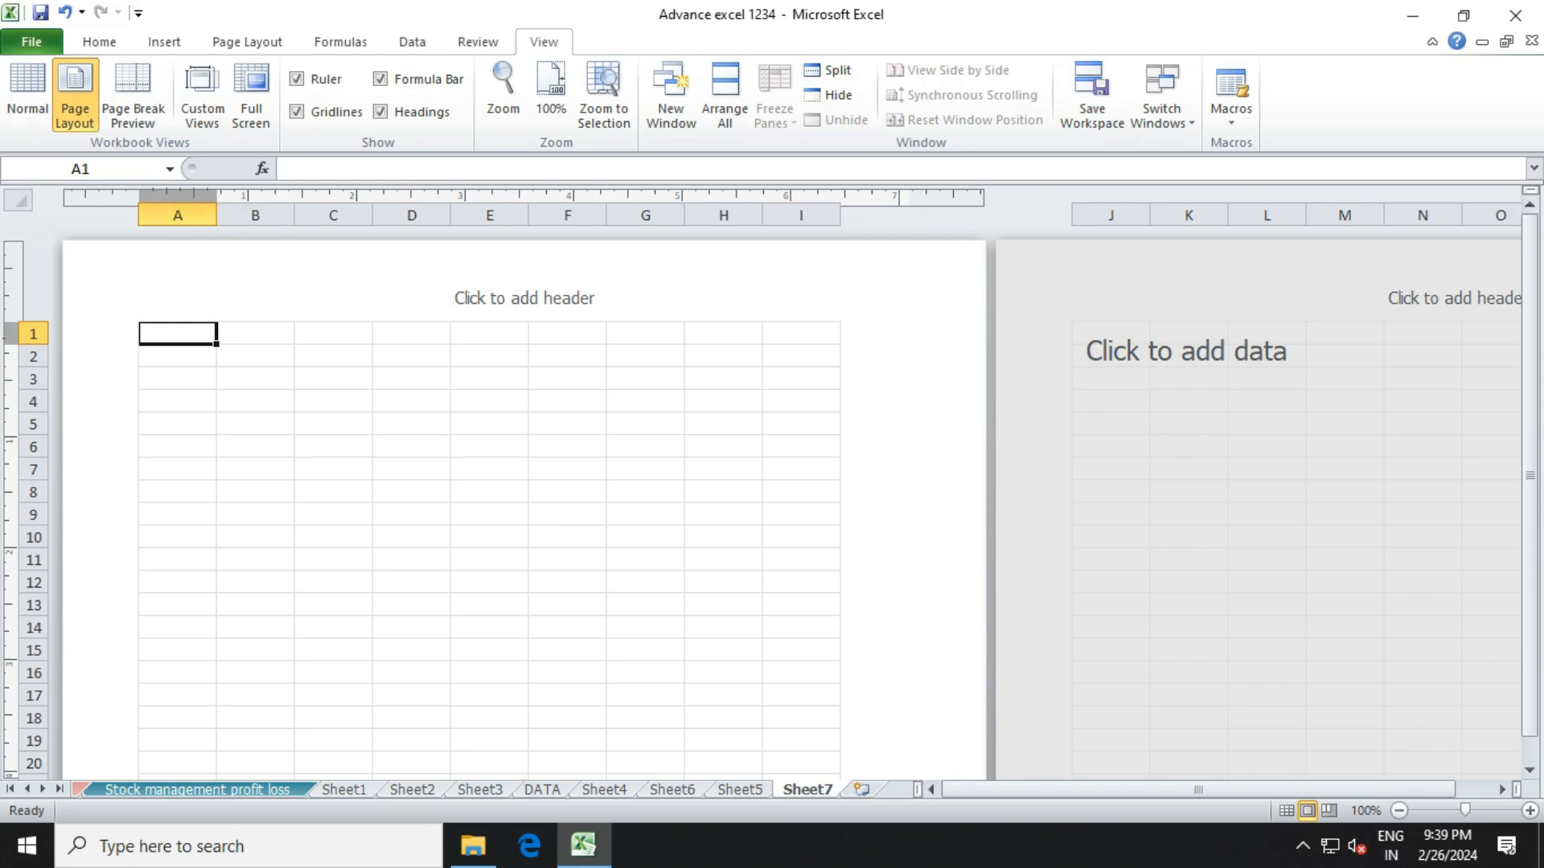
left_click_drag(216, 215, 866, 215)
left_click_drag(664, 216, 677, 215)
Select cells B1 through E1 for the title.
left_click(280, 356)
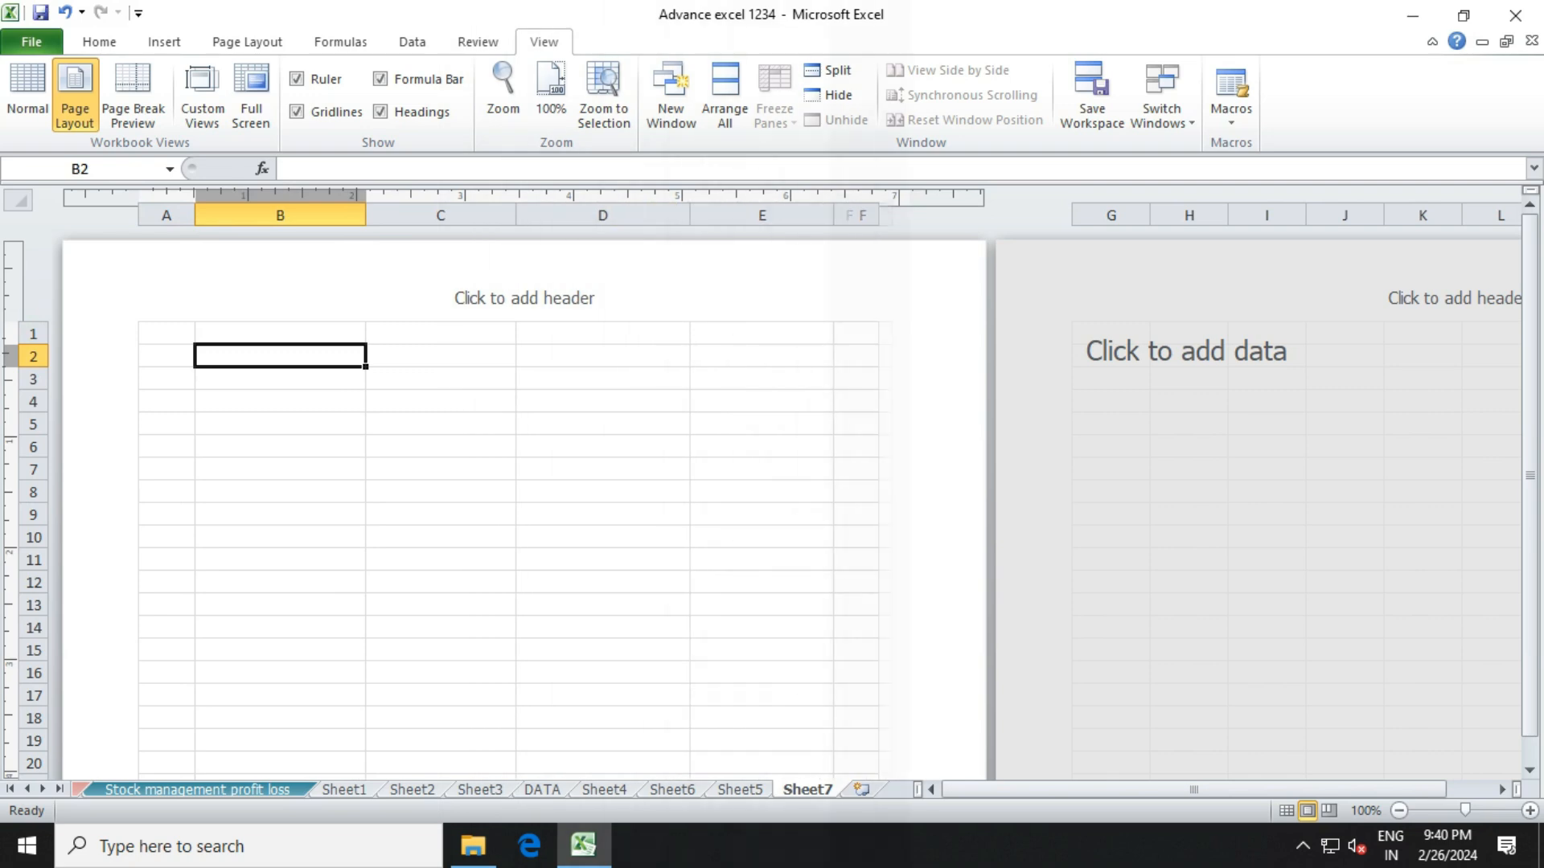
left_click(167, 334)
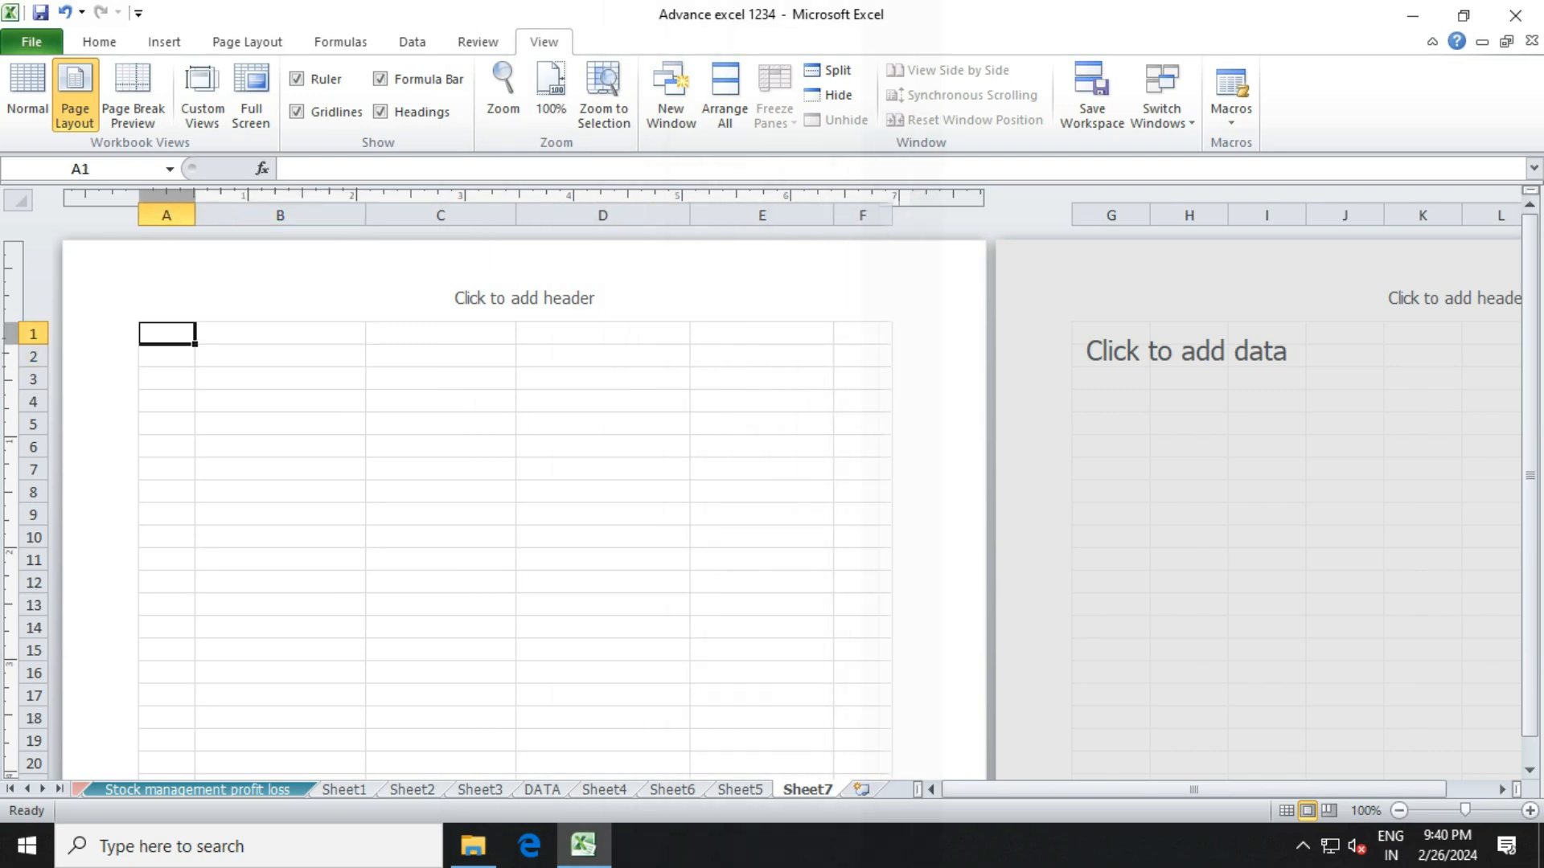
left_click(280, 334)
left_click_drag(279, 334, 762, 334)
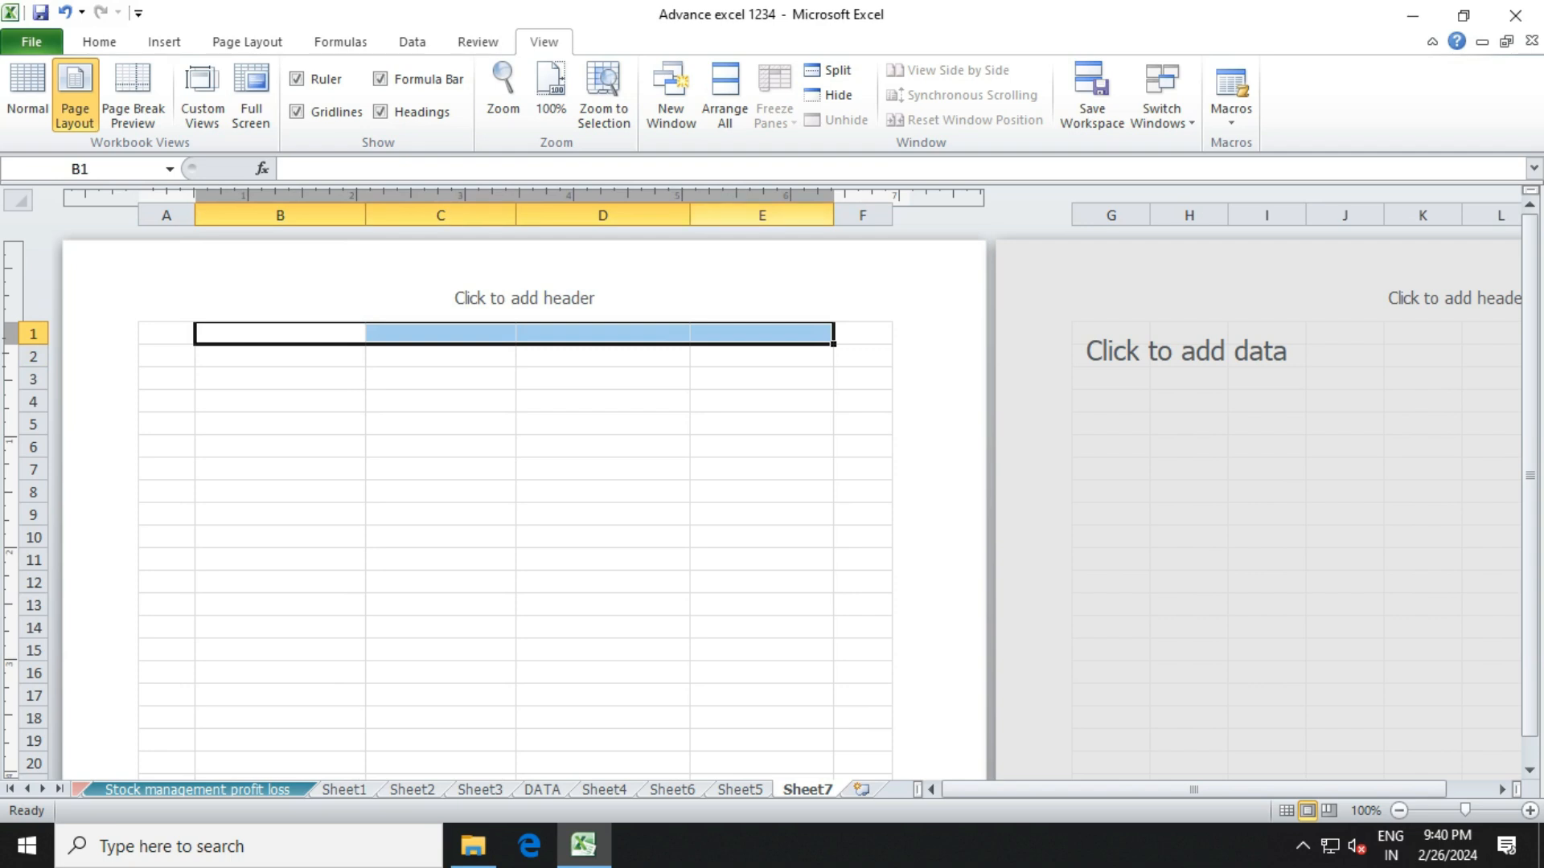
Merge and centre B1:E1 and enter the title ADHYAYAN.
left_click(99, 41)
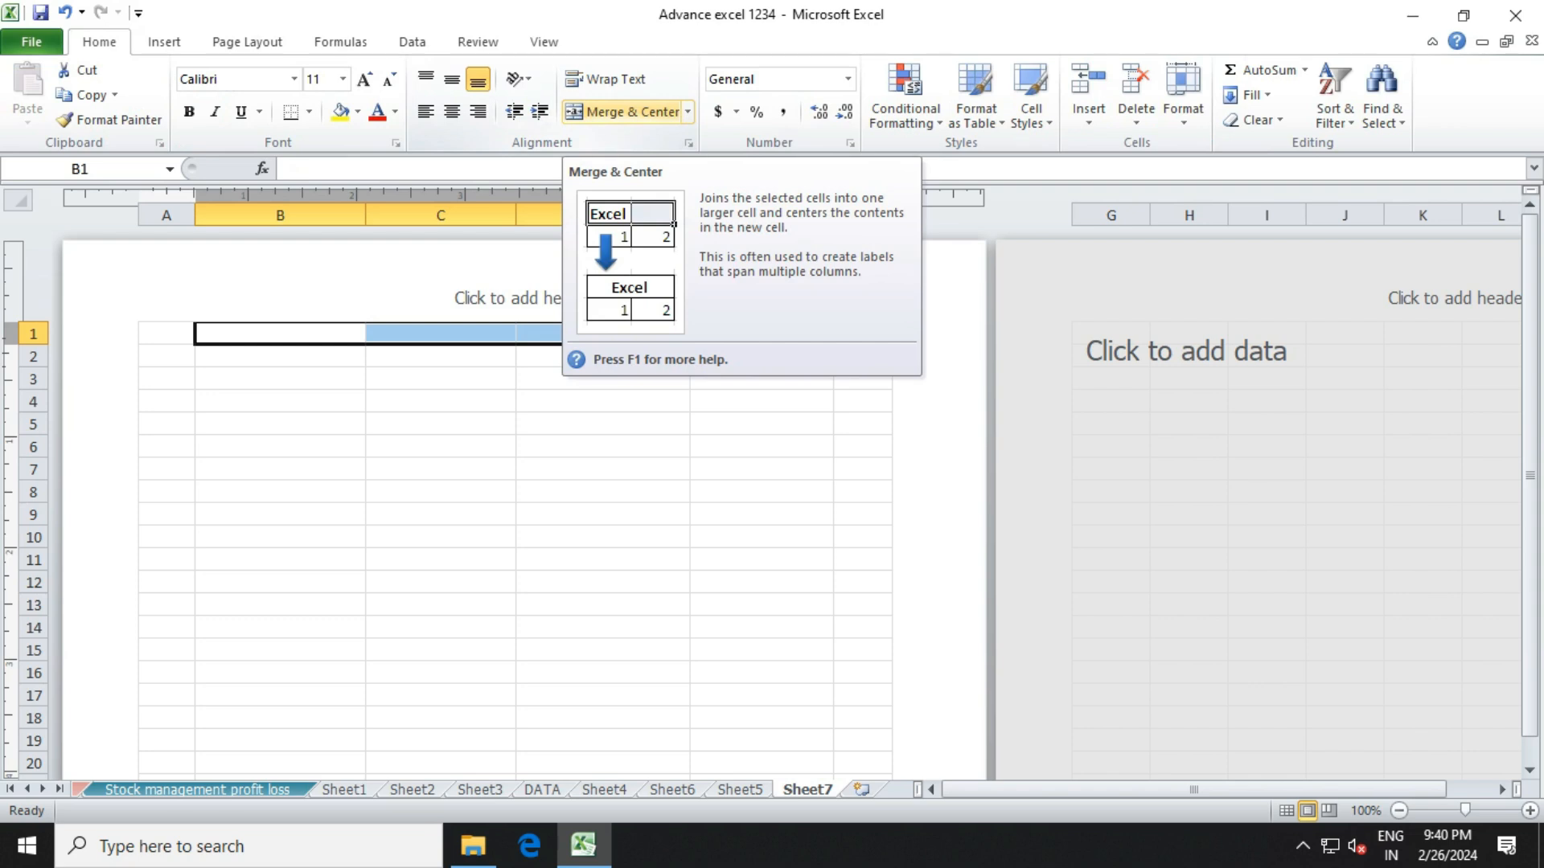
left_click(623, 111)
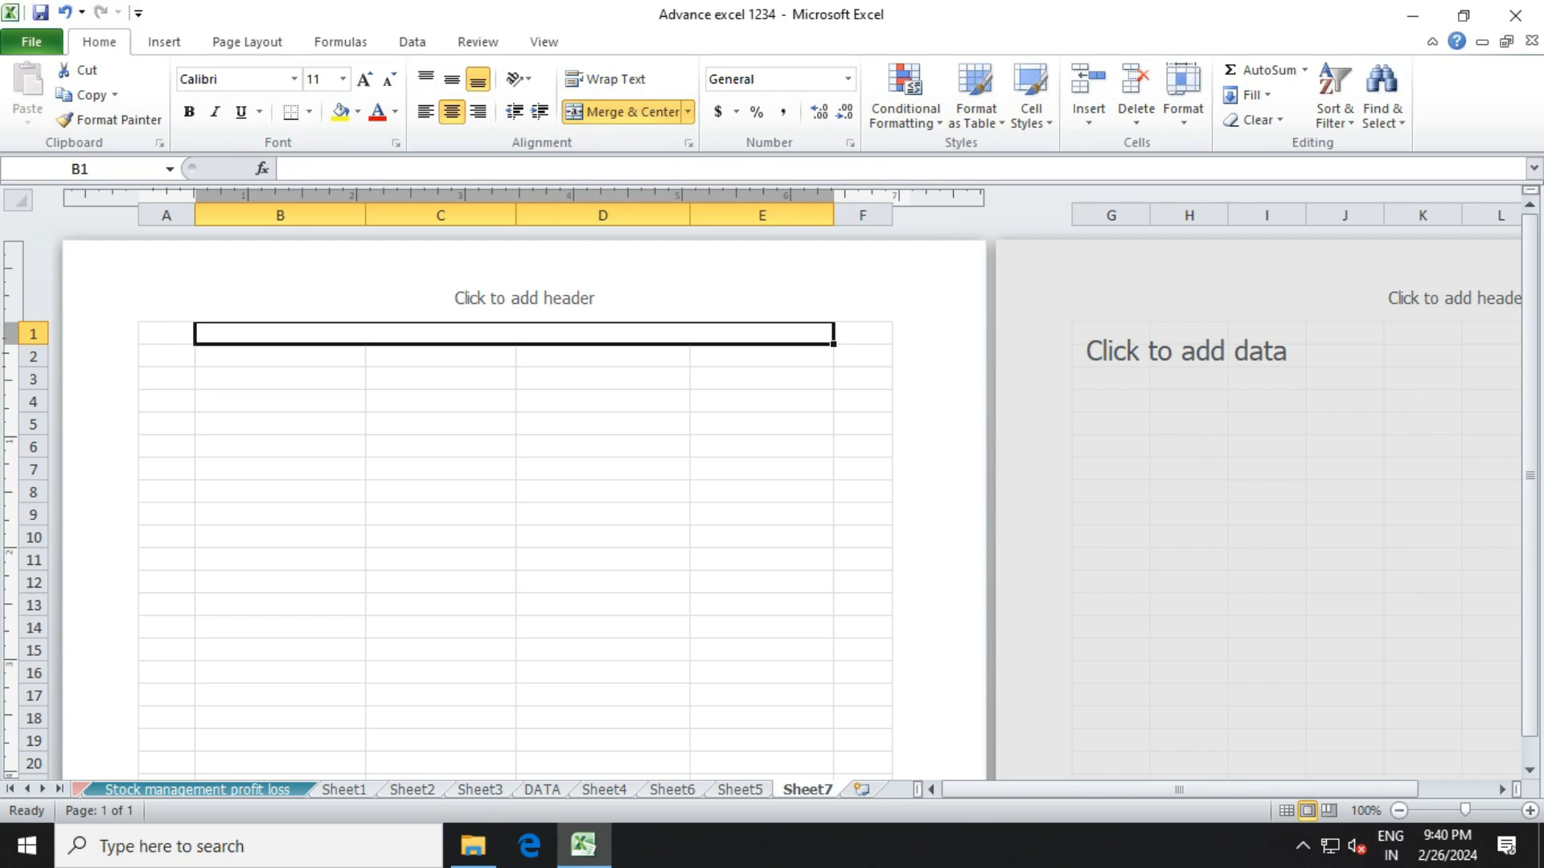
type("Adh")
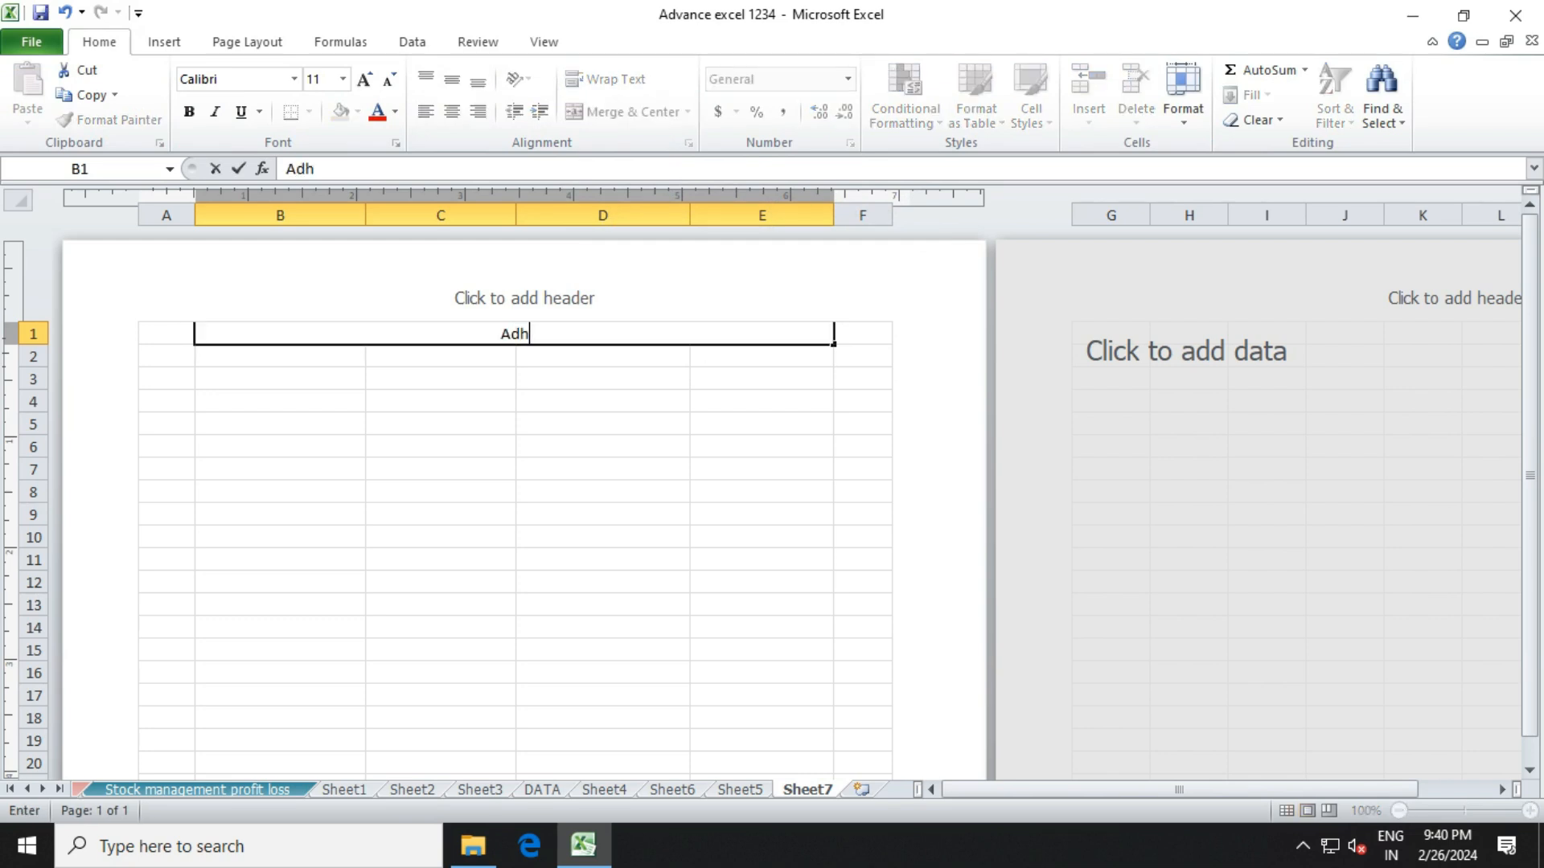
key("BackSpace")
key("BackSpace")
type("DHYAYAA")
key("BackSpace")
type("N")
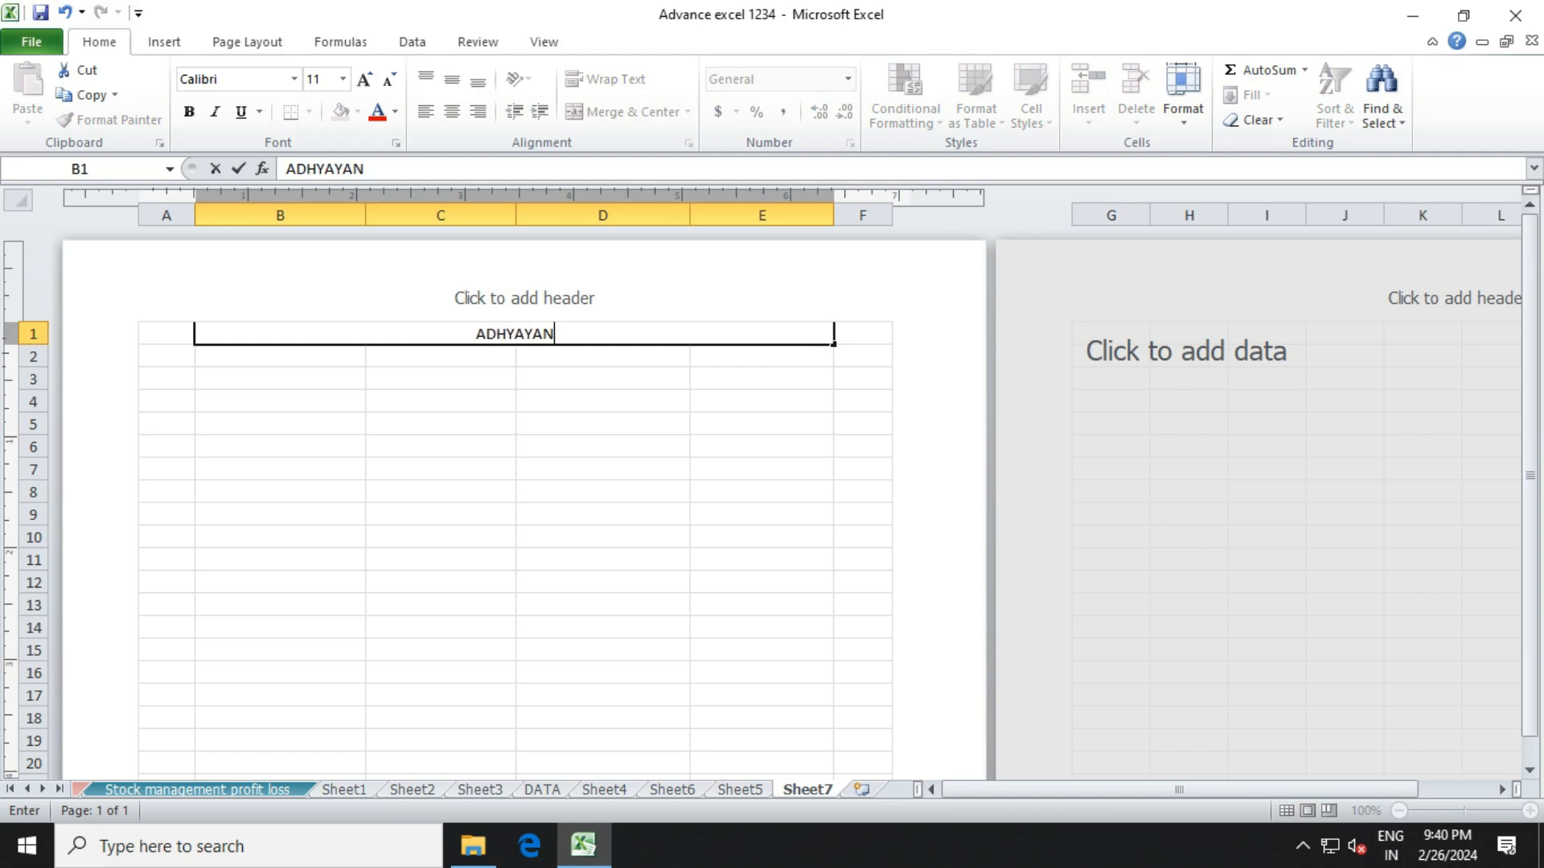
left_click(440, 379)
Format the ADHYAYAN title as bold 26-point Arial.
left_click(514, 333)
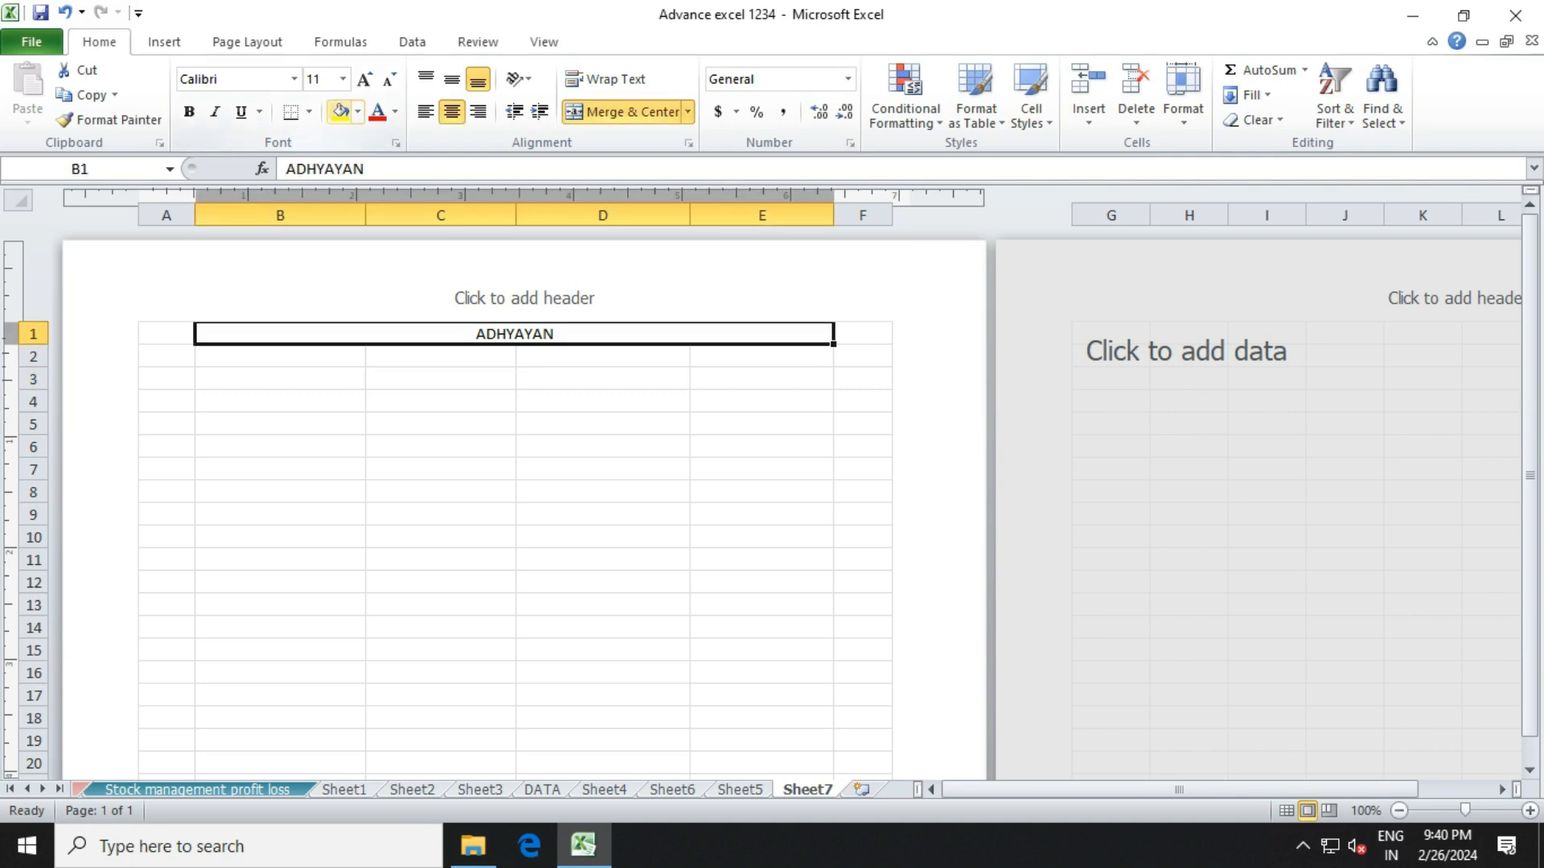
left_click(343, 79)
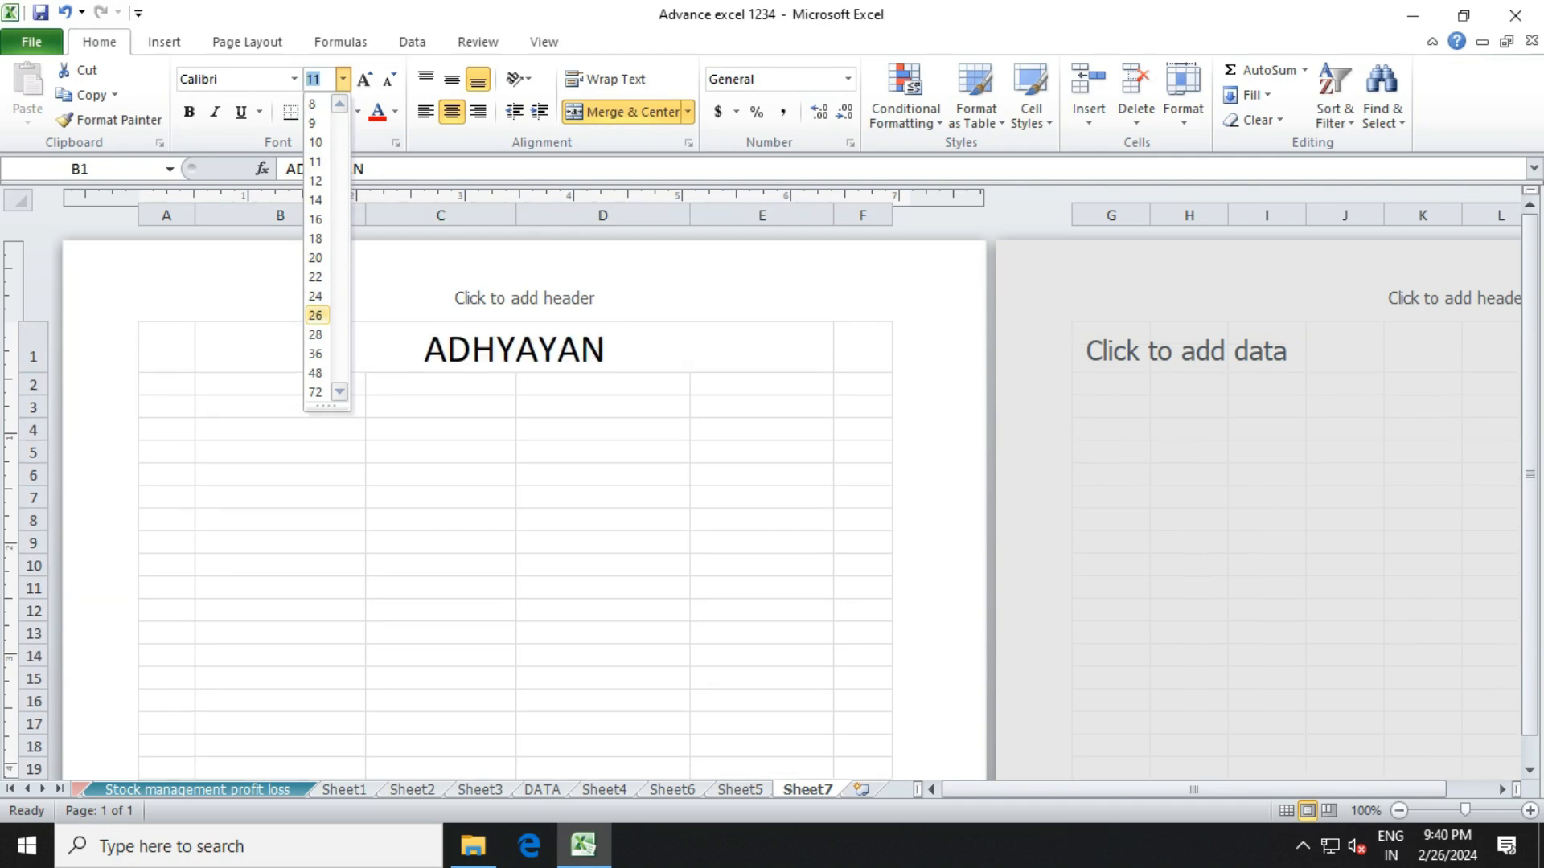
left_click(315, 315)
left_click(294, 79)
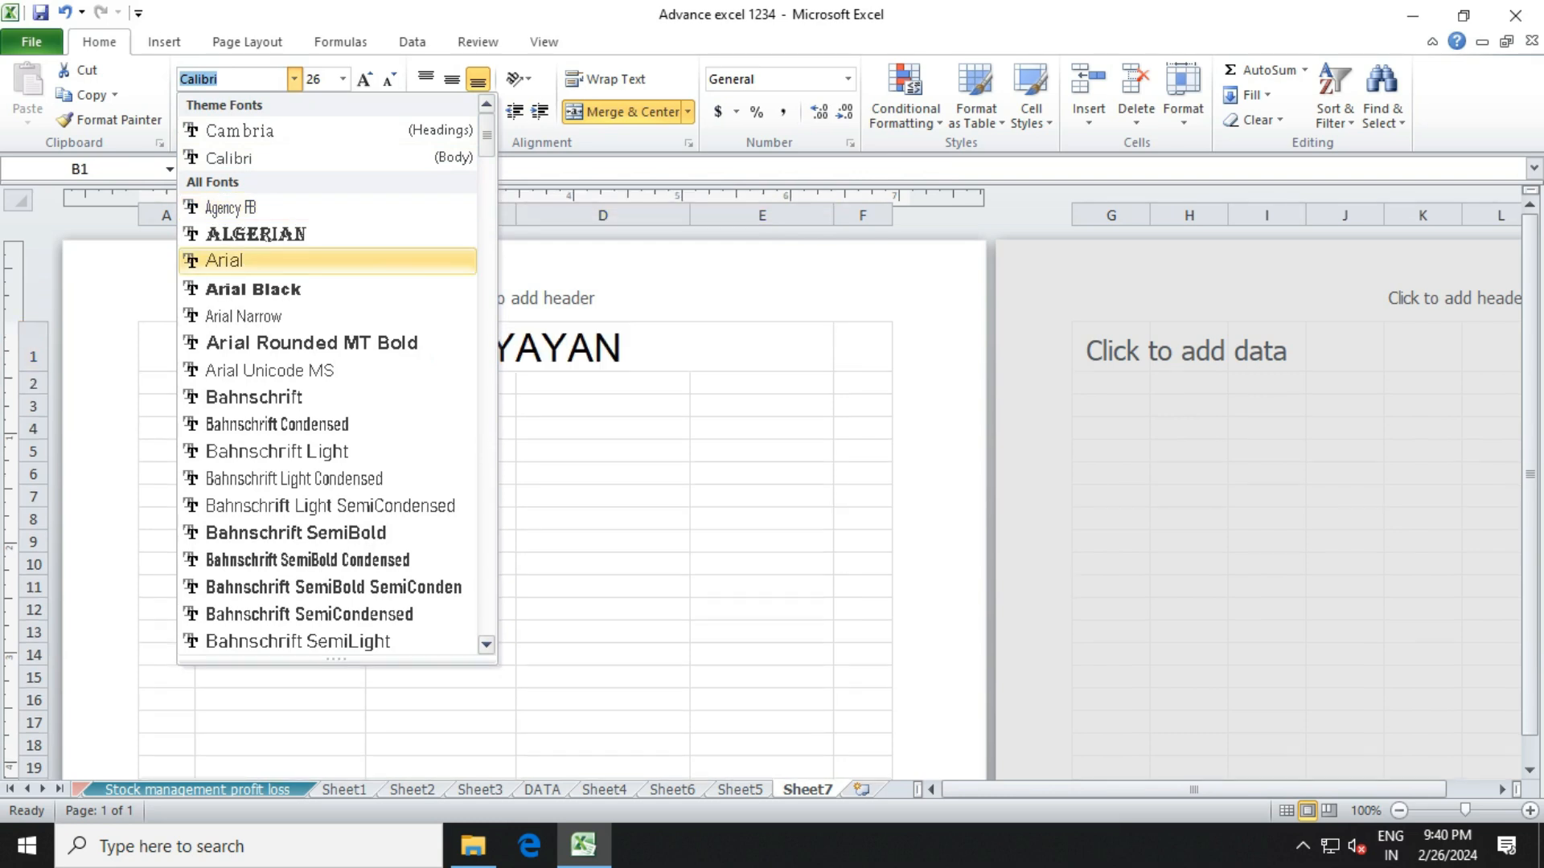
left_click(241, 260)
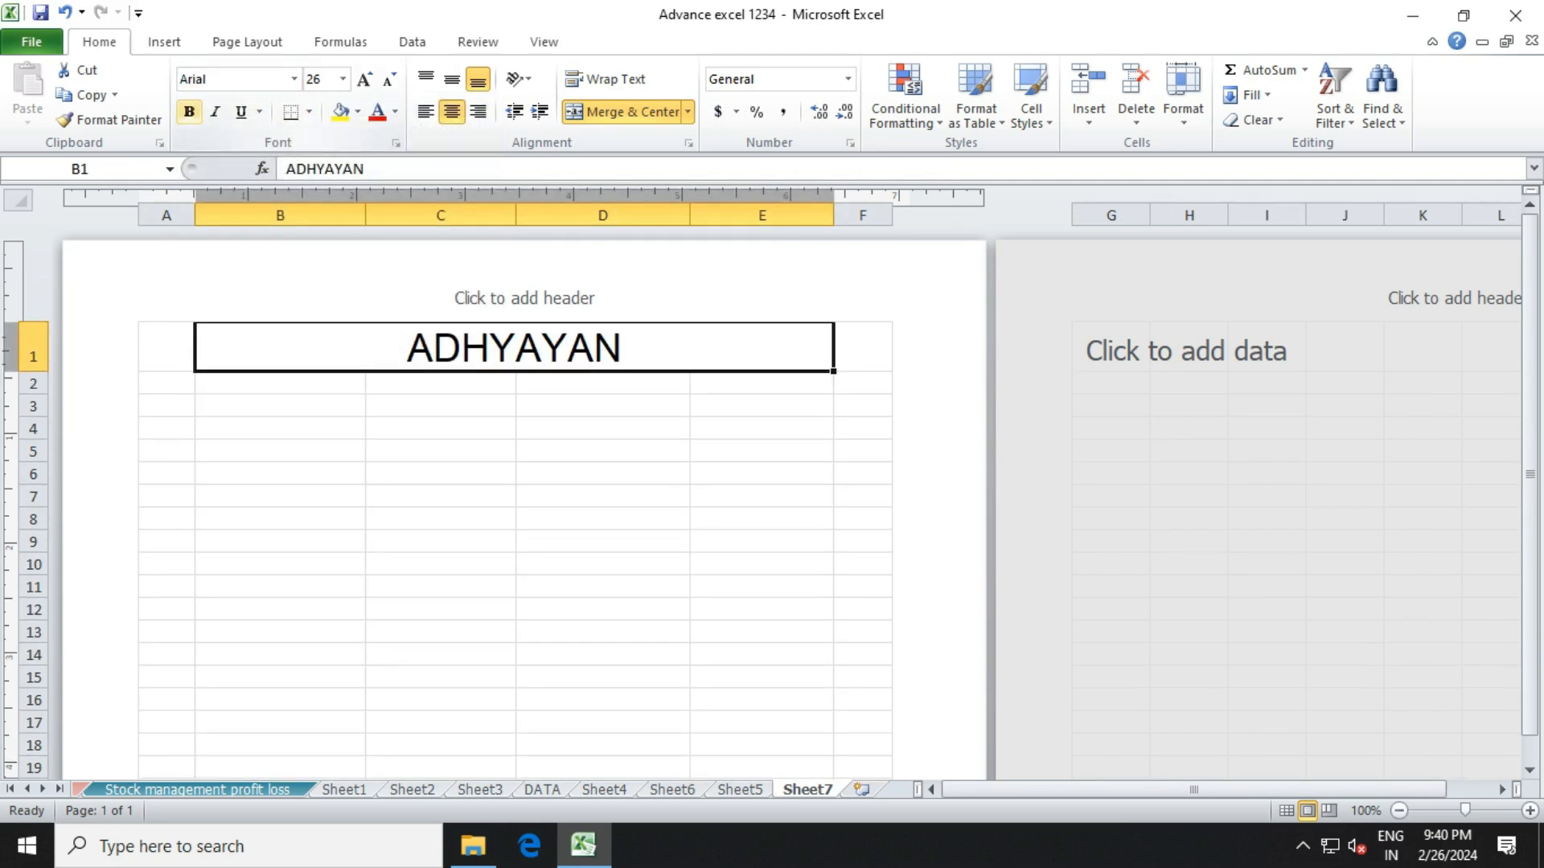
left_click(189, 112)
left_click(441, 384)
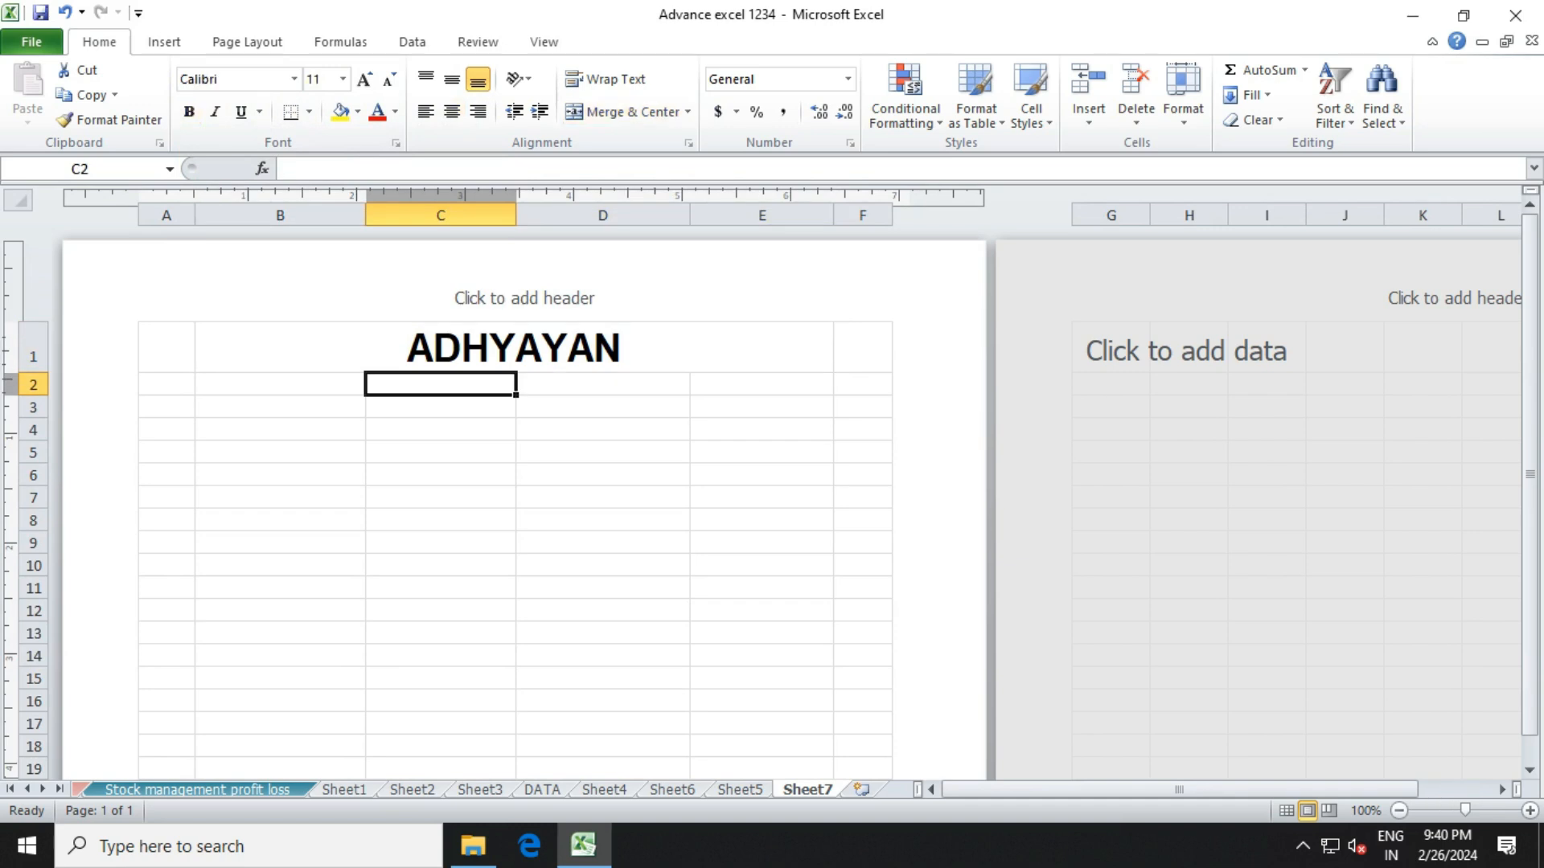
Merge and centre B2:E2 and enter the company's address line.
left_click(280, 385)
key("shift+Right")
key("shift+Right")
key("shift+Right")
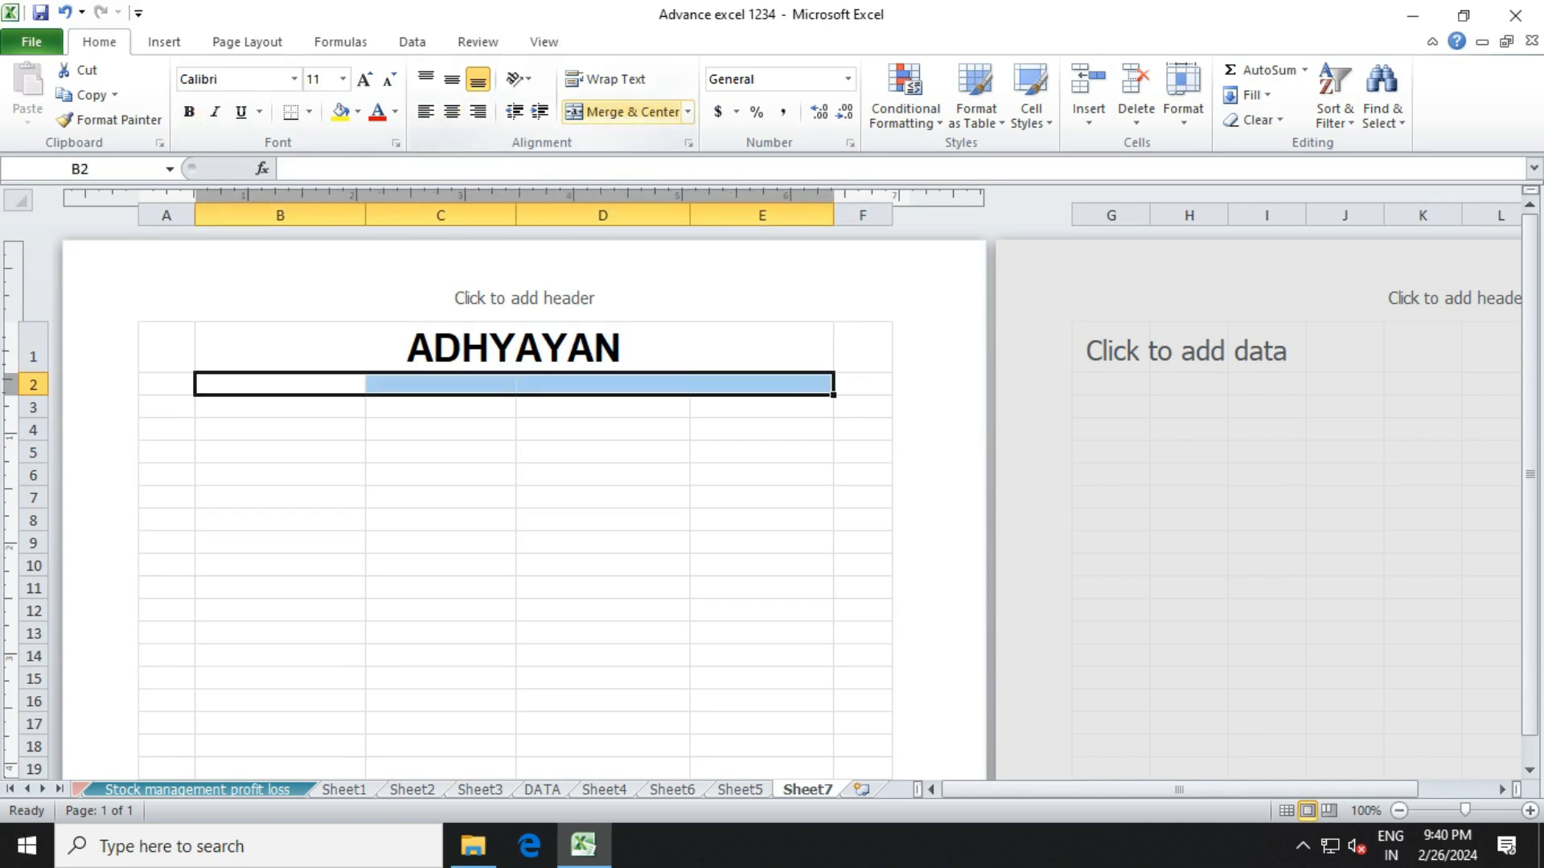
left_click(623, 111)
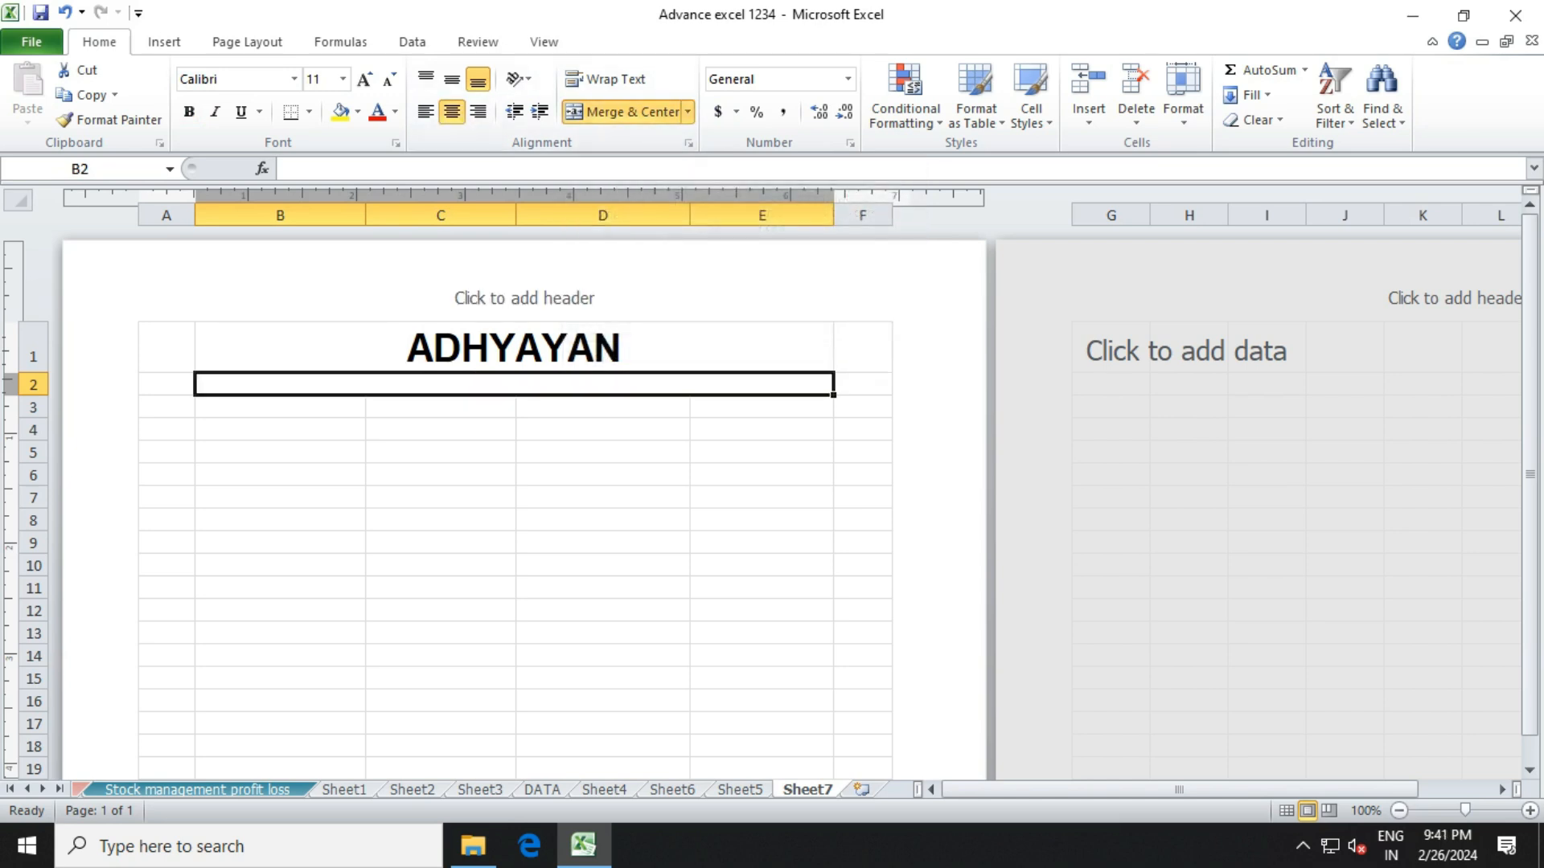
type("b")
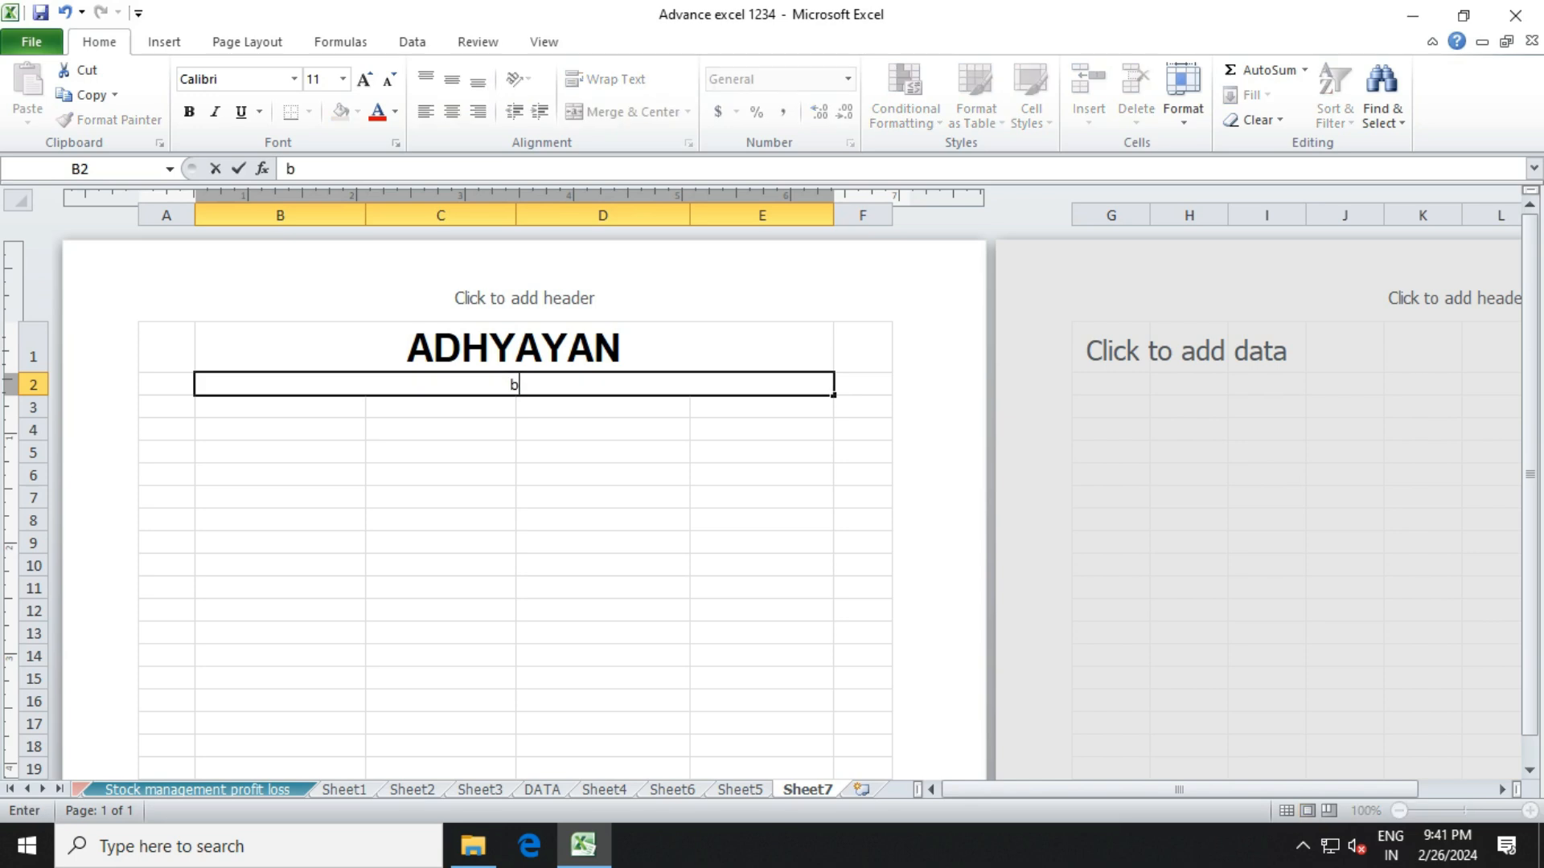
key("BackSpace")
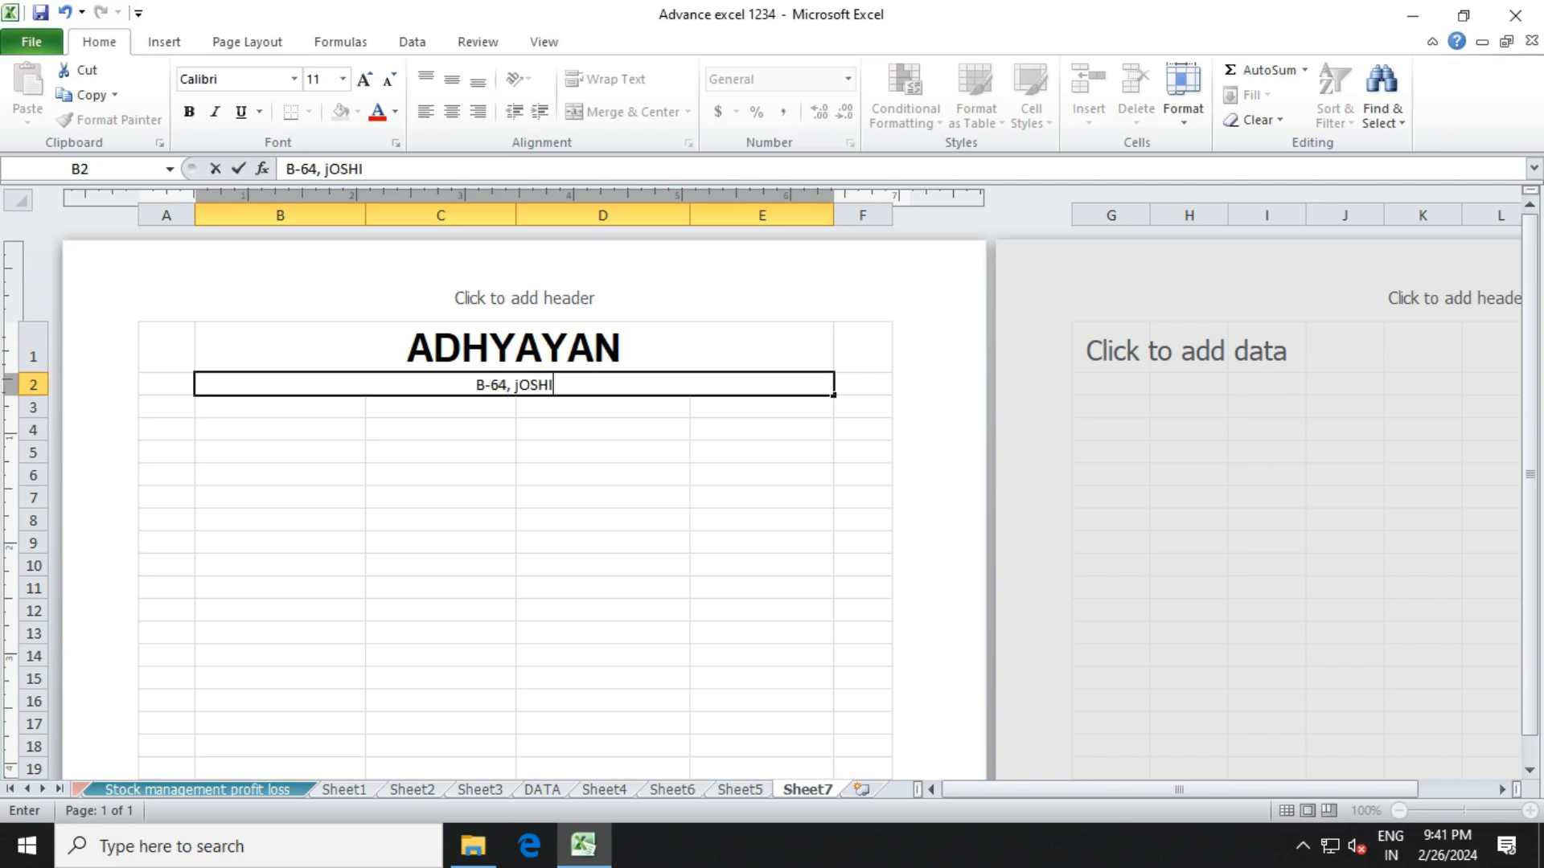
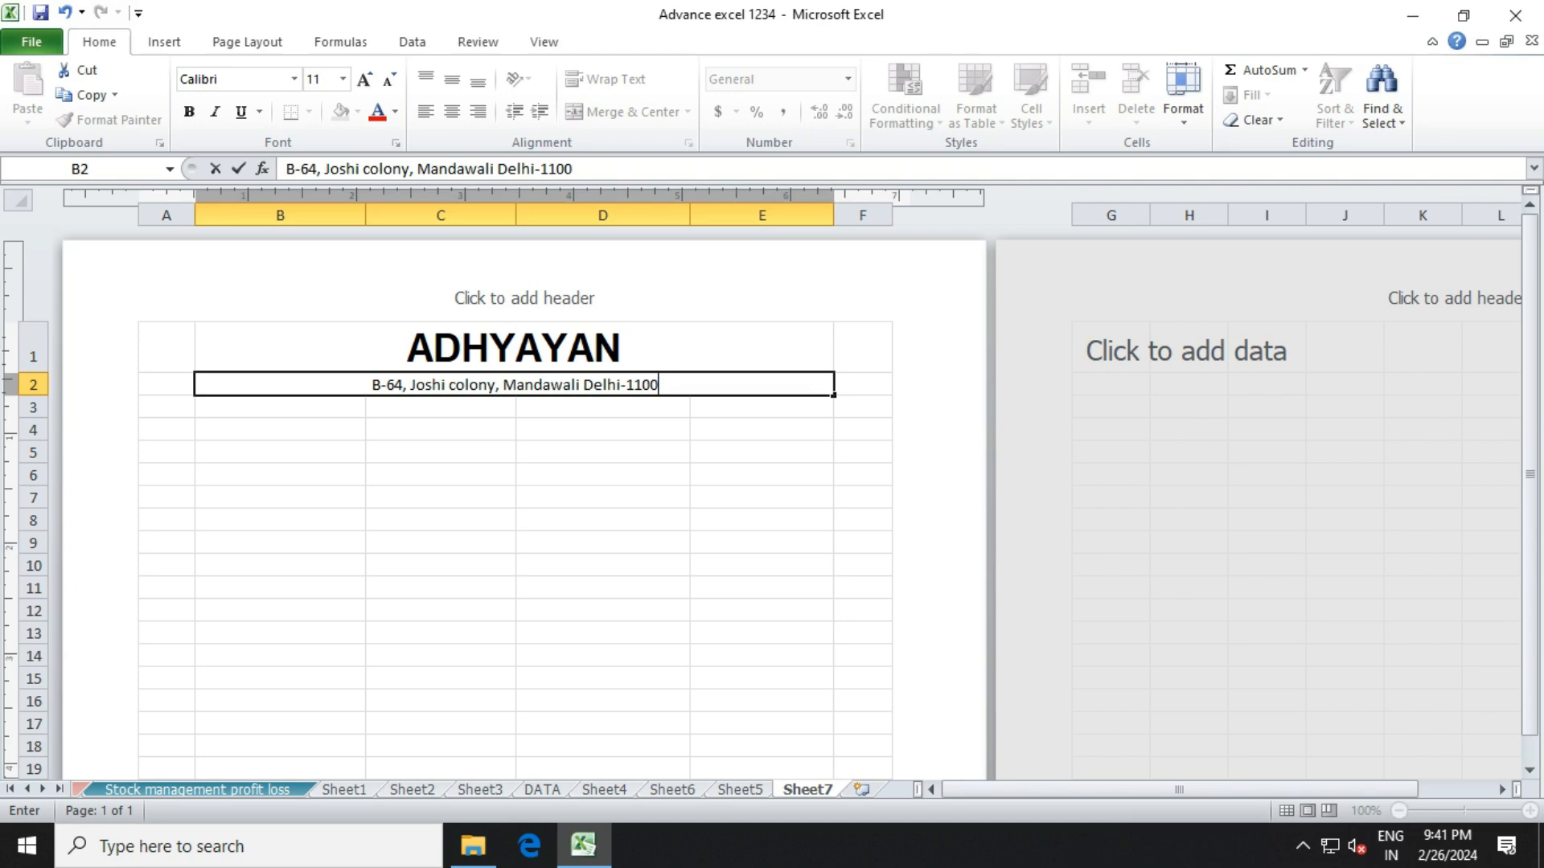
left_click(441, 430)
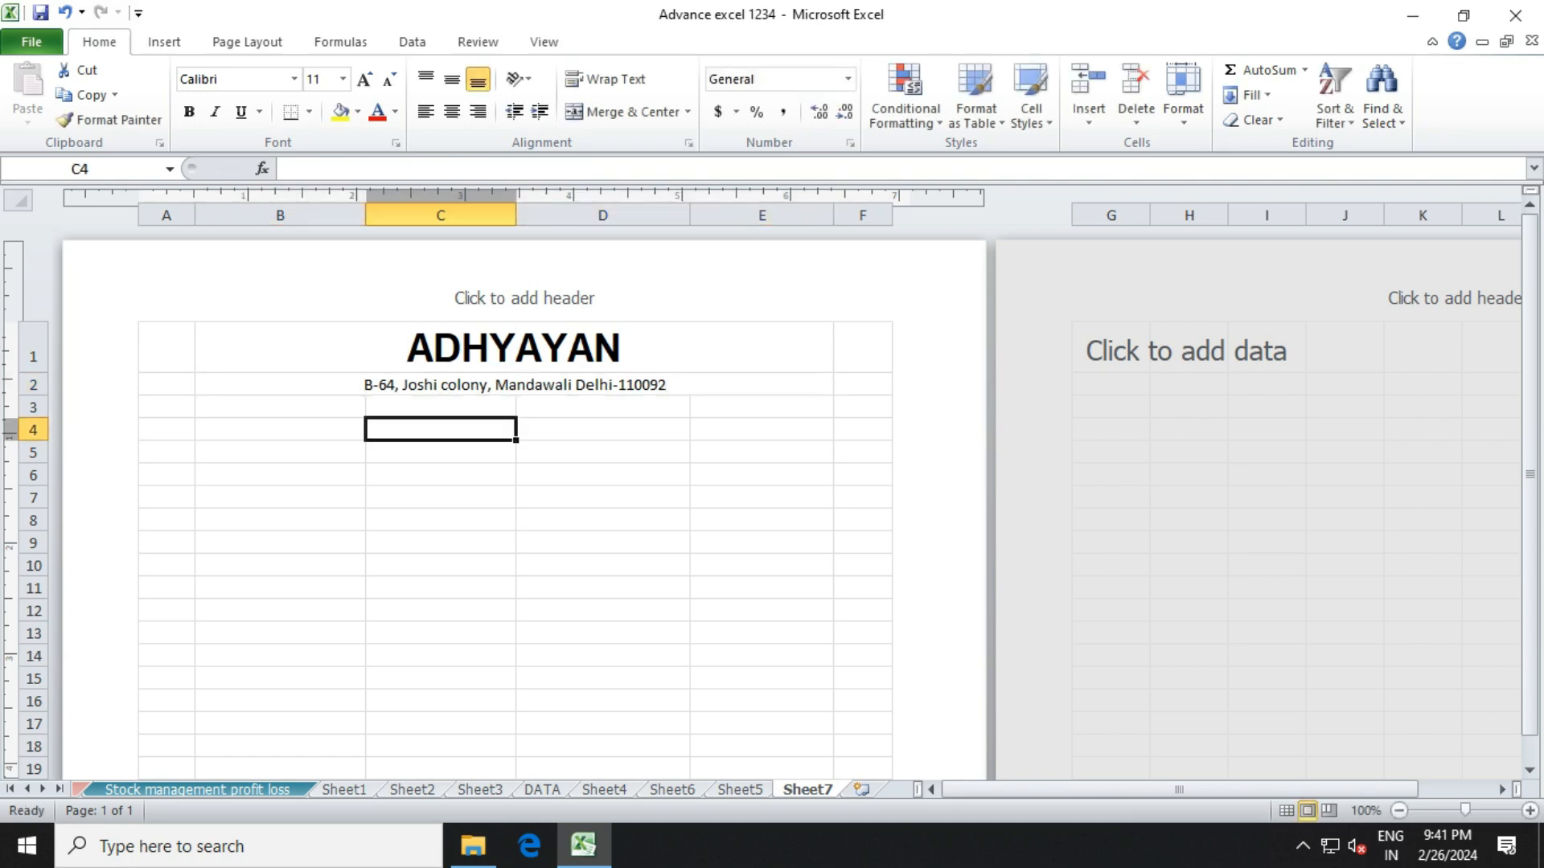
Merge and centre B3:E3 and enter 'Monthly Salary Slip'.
left_click(280, 408)
left_click_drag(279, 408, 762, 408)
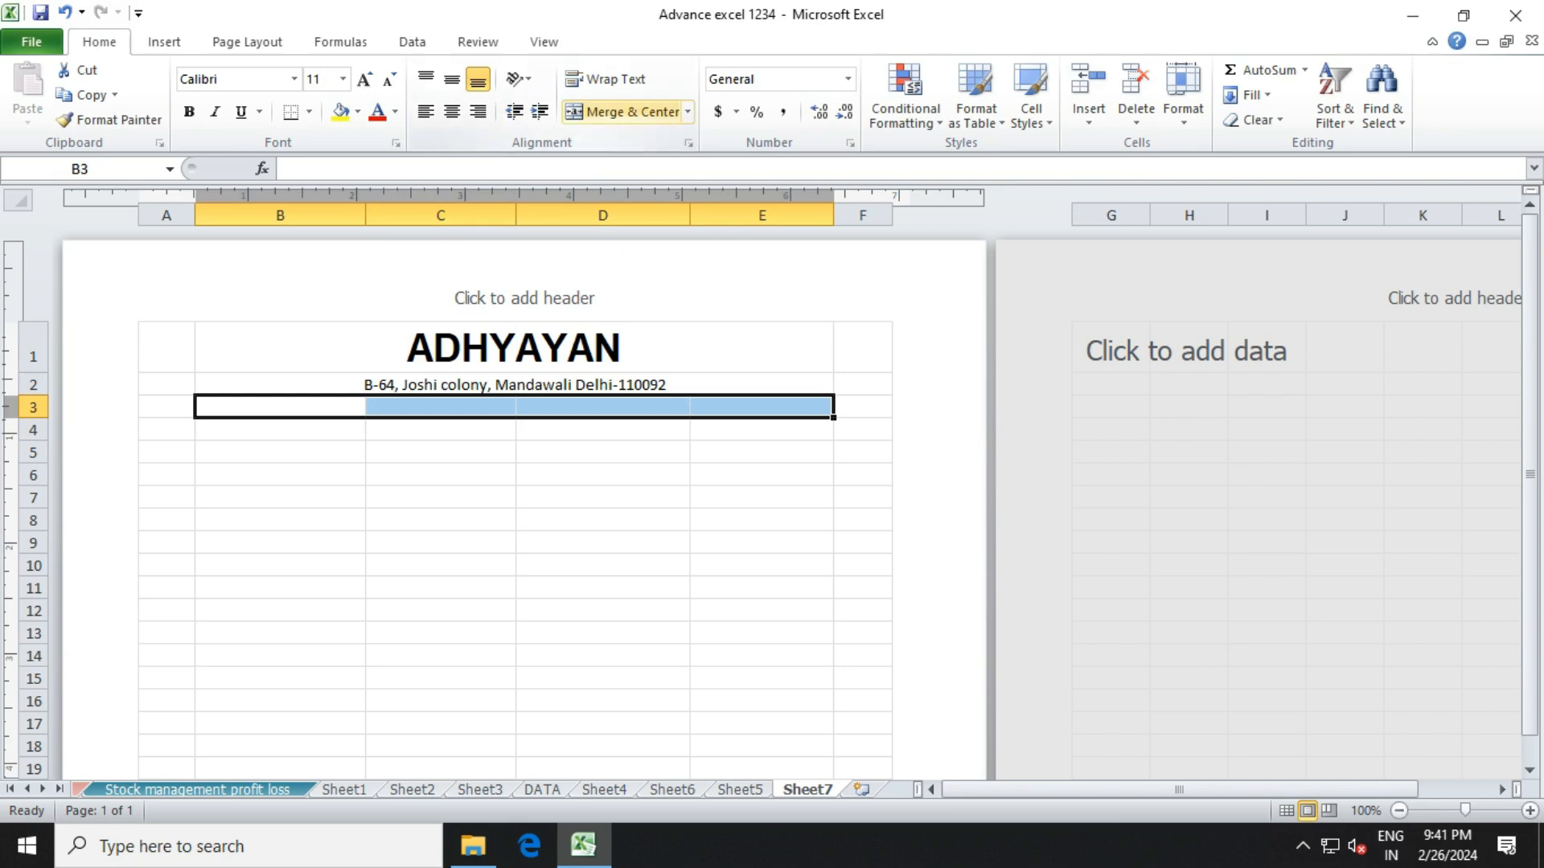
left_click(623, 112)
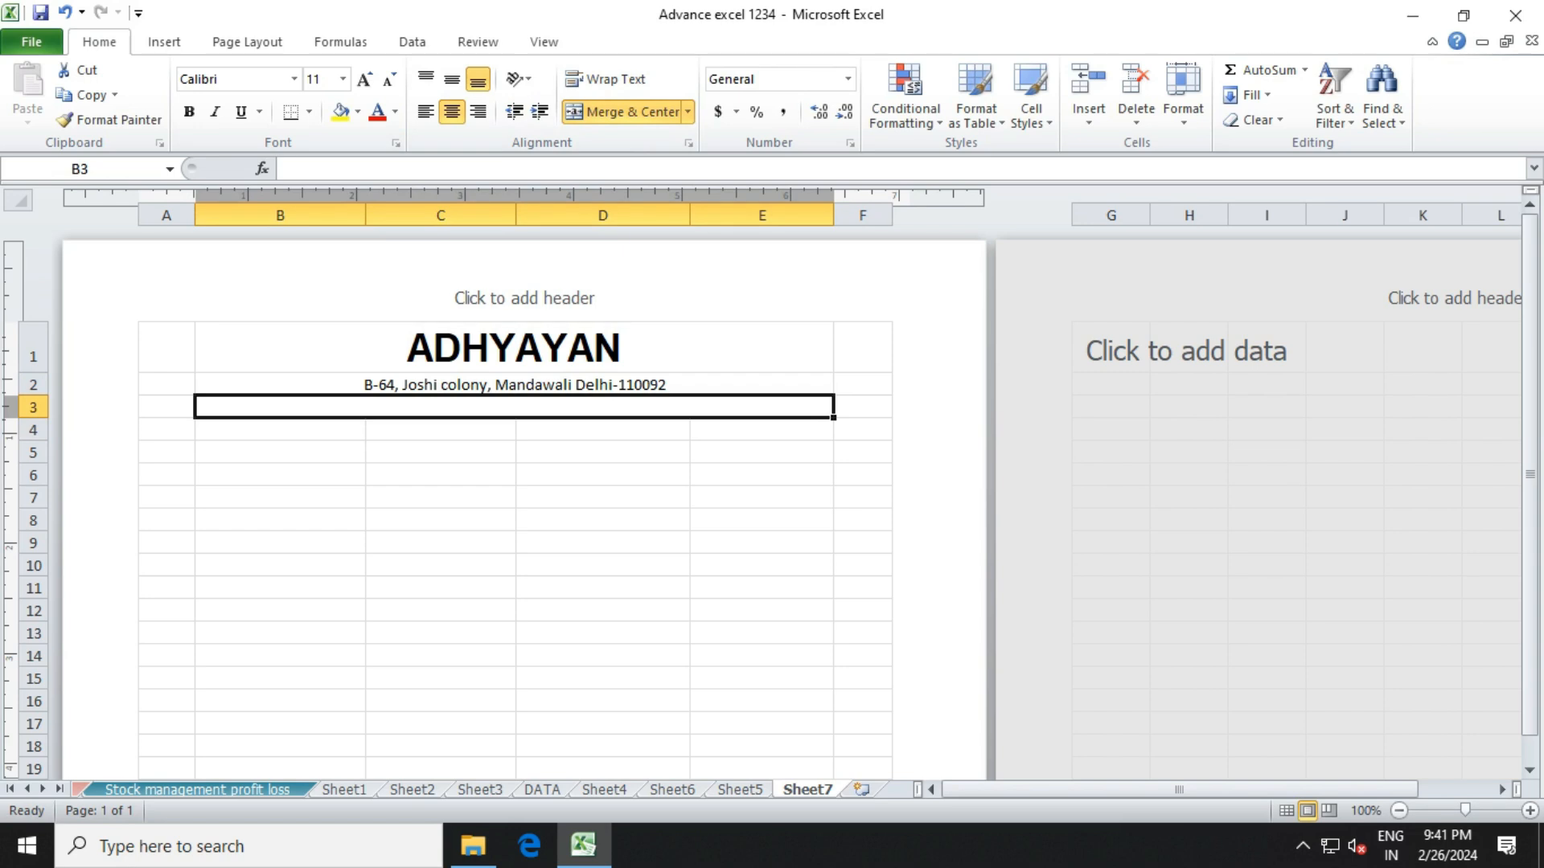
type("Mo")
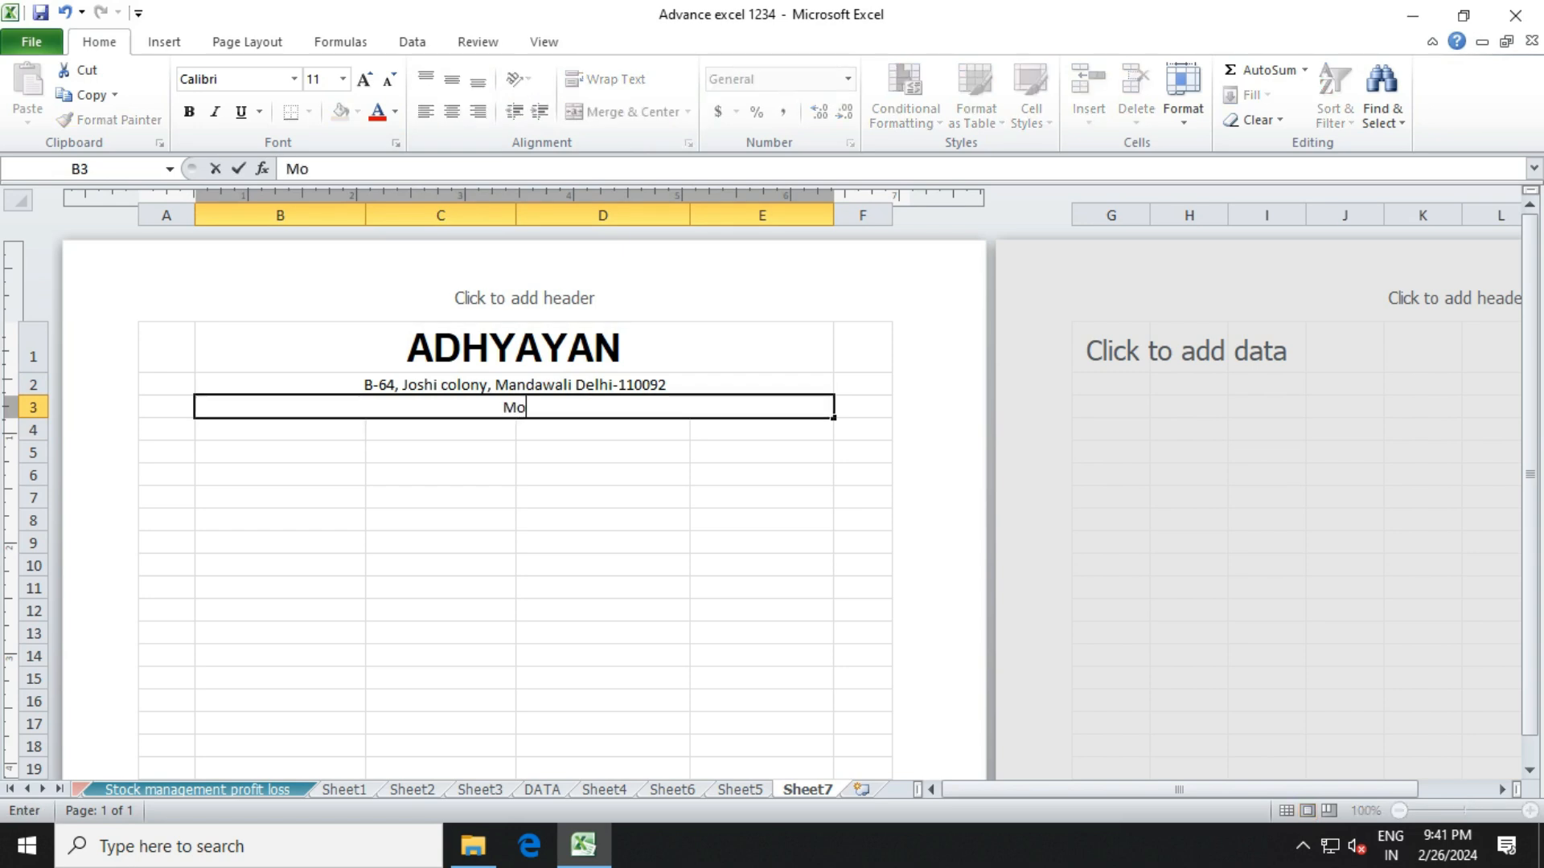
type("nthly Salary Slip")
left_click(603, 475)
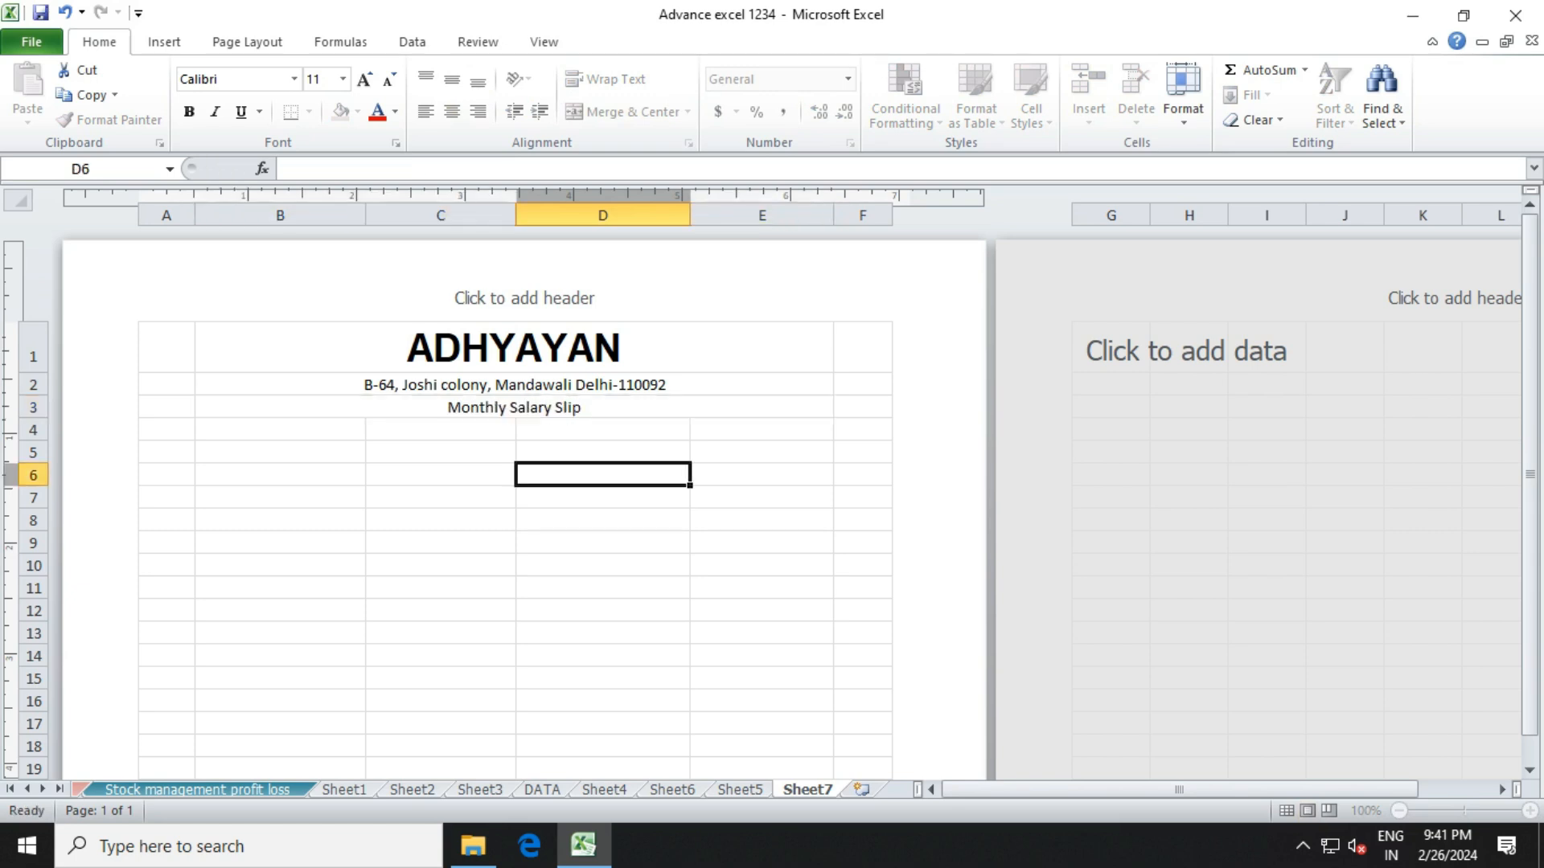
left_click_drag(515, 386, 515, 407)
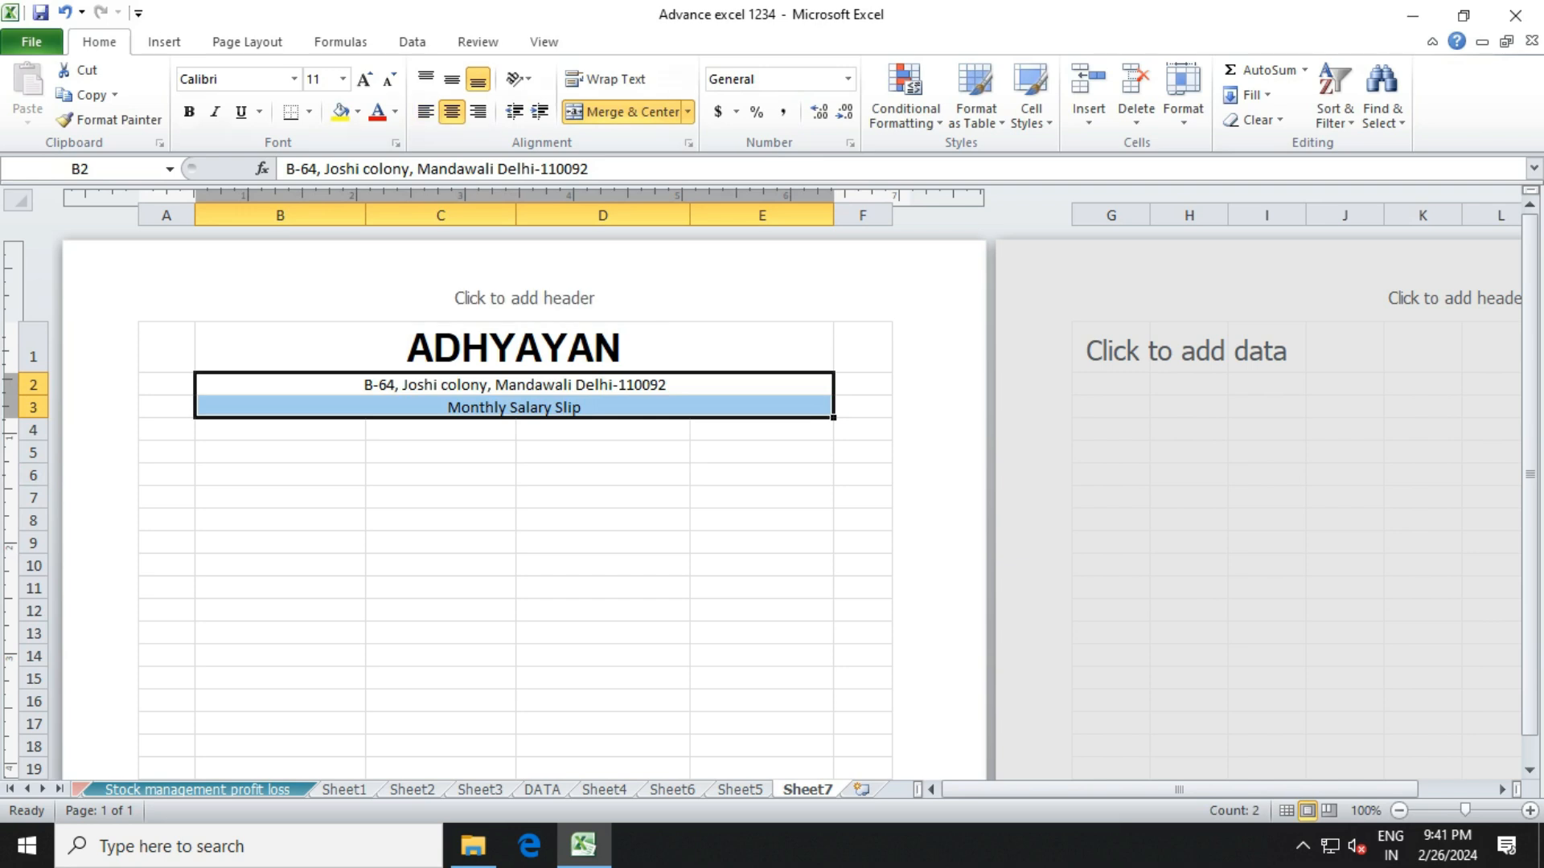
Set the address and subtitle rows to 14-point font.
left_click(342, 79)
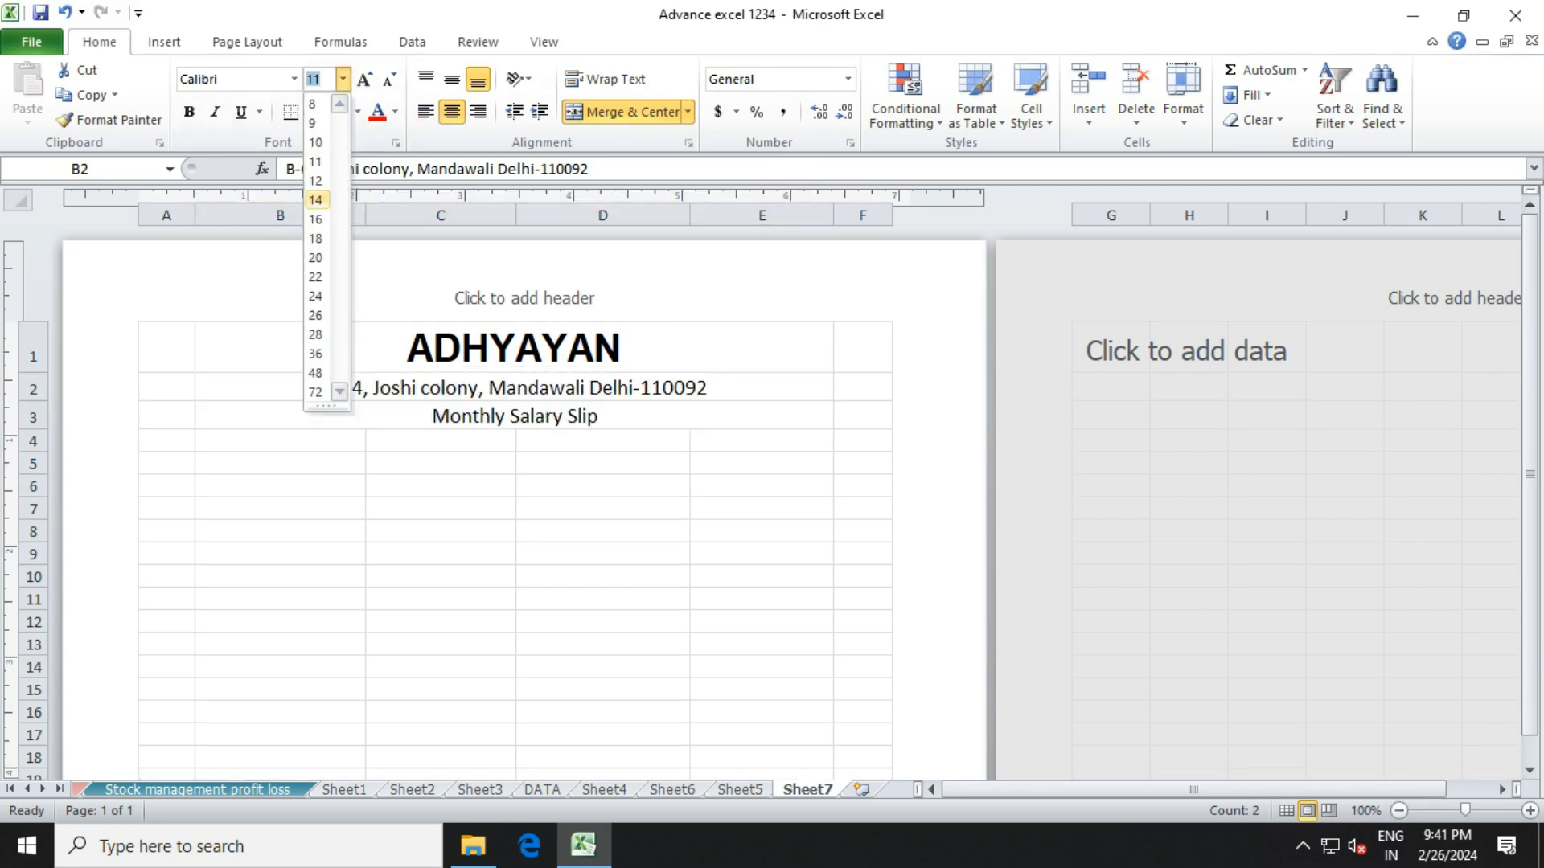
left_click(315, 200)
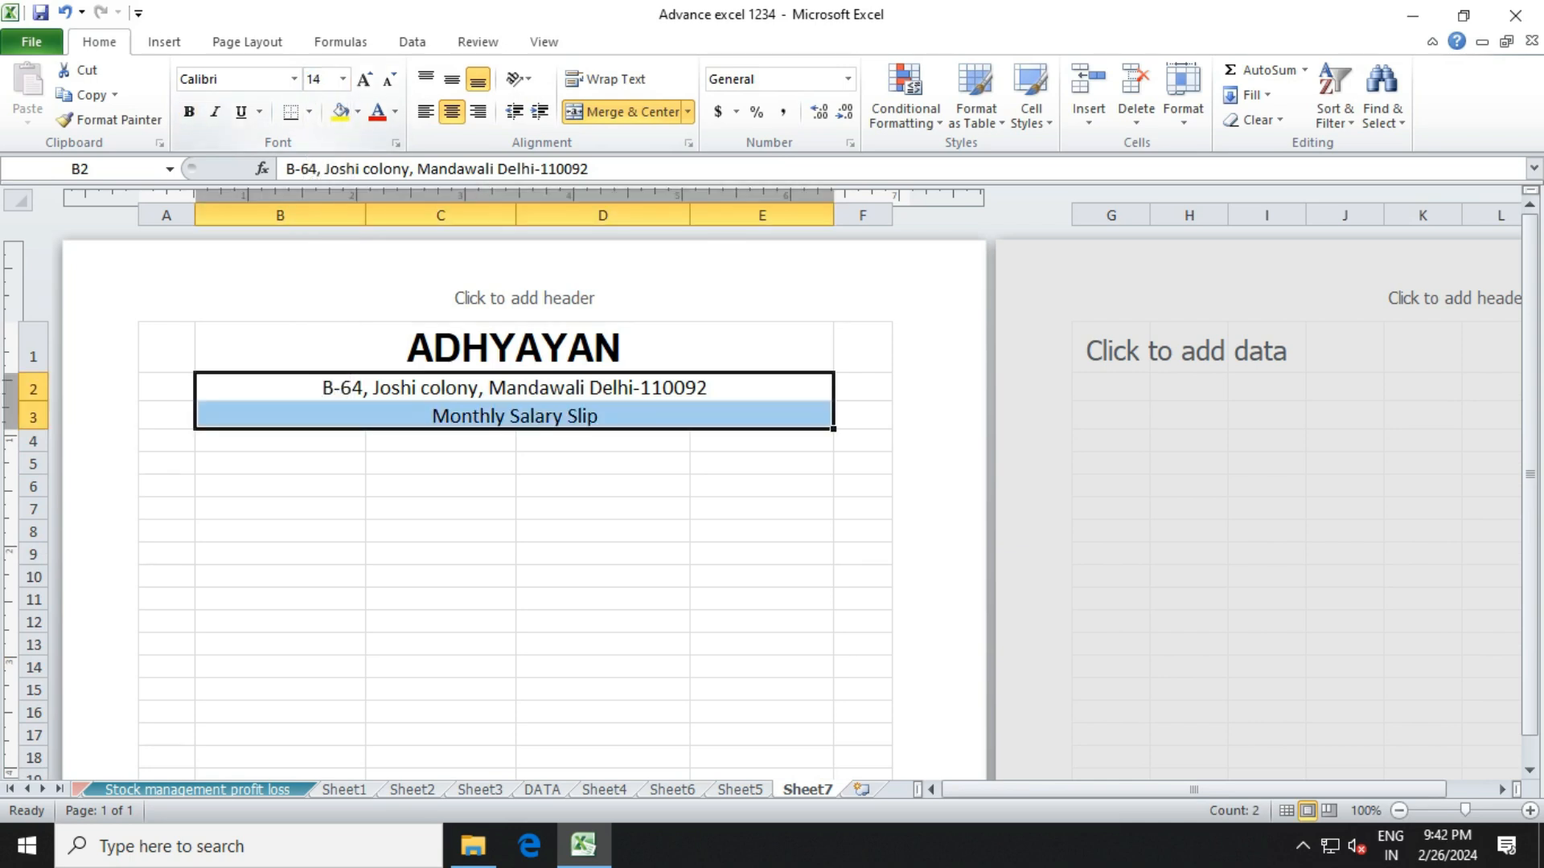
left_click(602, 486)
Make 'Monthly Salary Slip' bold with a thick bottom border.
left_click(515, 415)
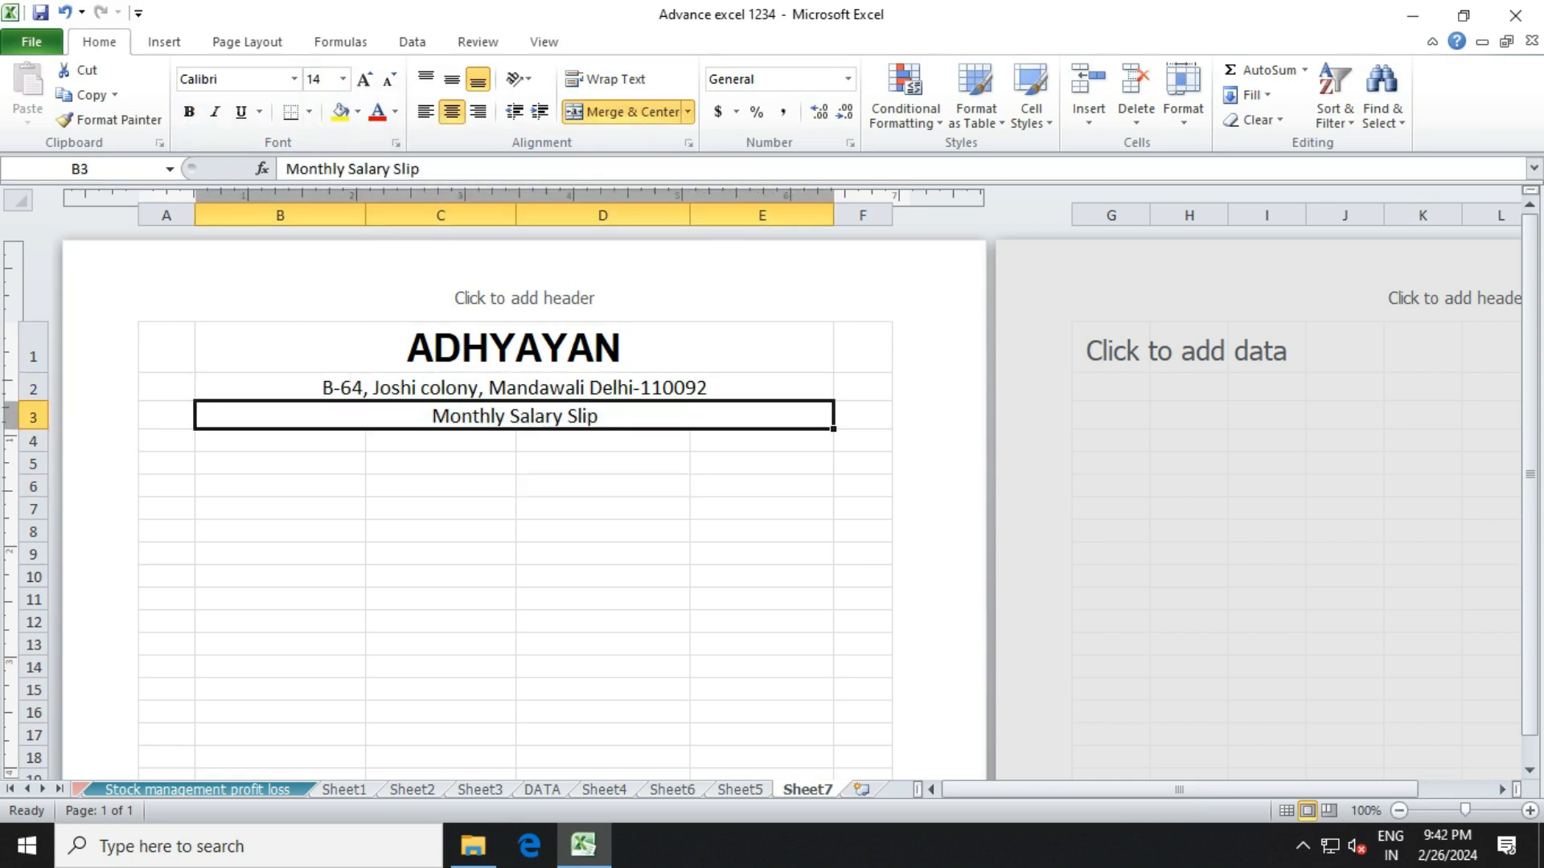
left_click(189, 112)
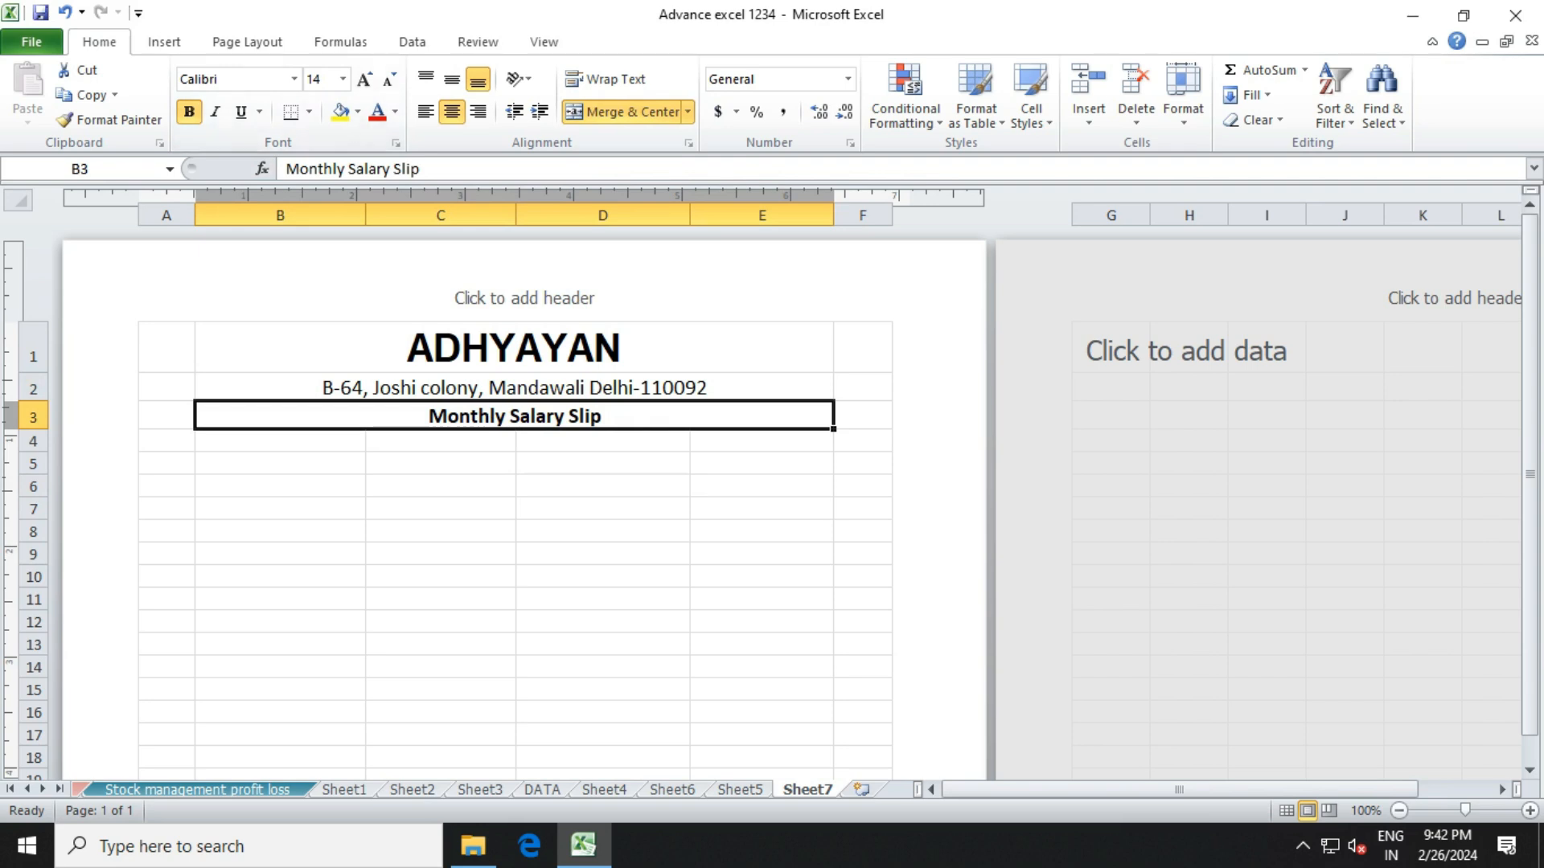
left_click(309, 112)
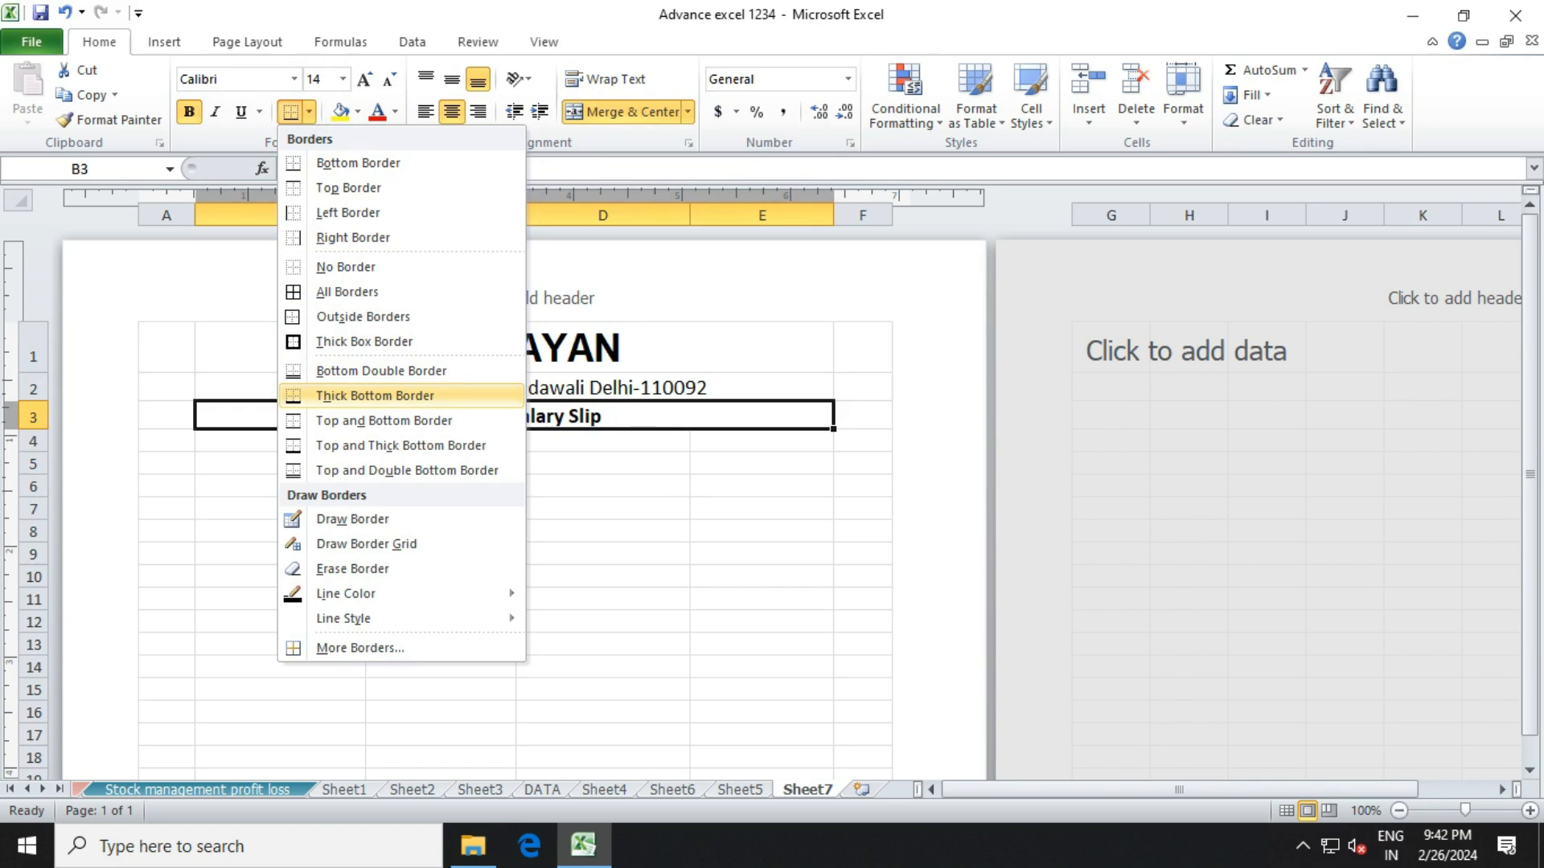
left_click(375, 395)
left_click(441, 487)
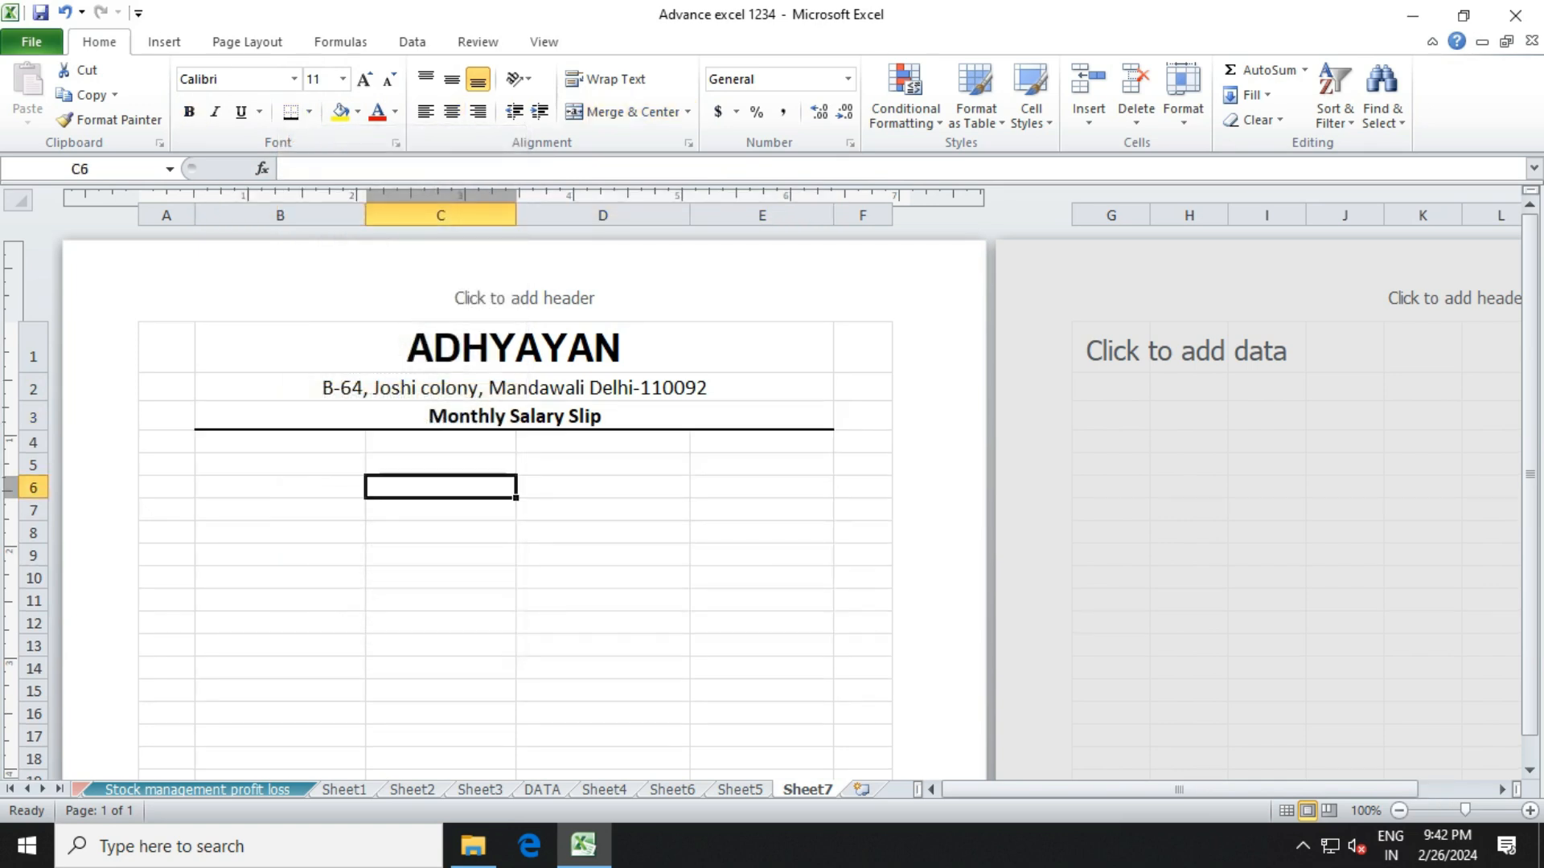
left_click(280, 465)
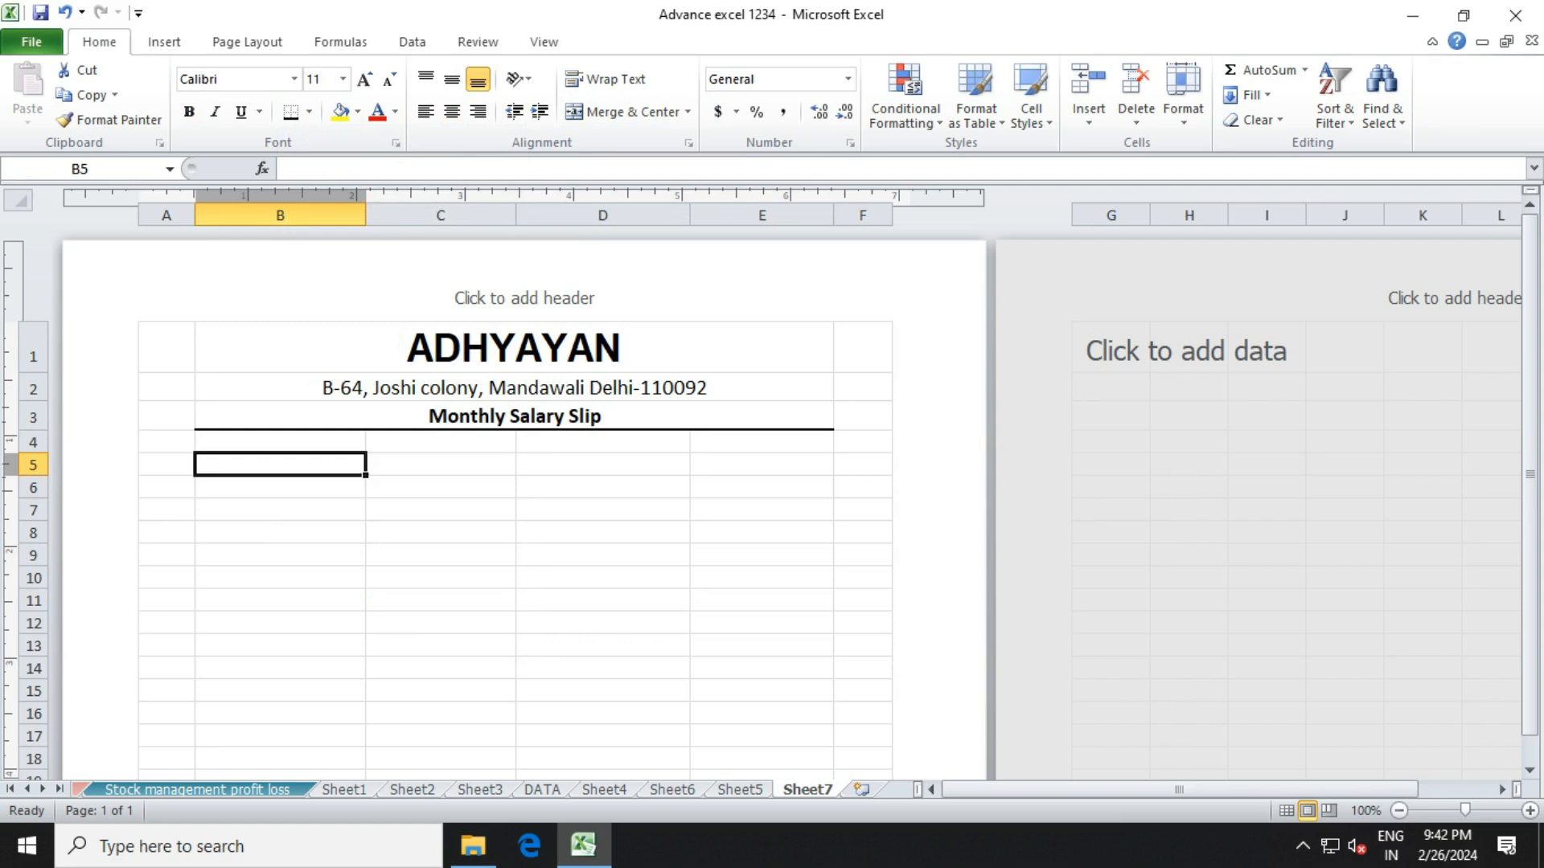
Enter labels Employee ID (B5), Designation (B6), Employee Name (D5) and Month of Salary (D6).
type("Em")
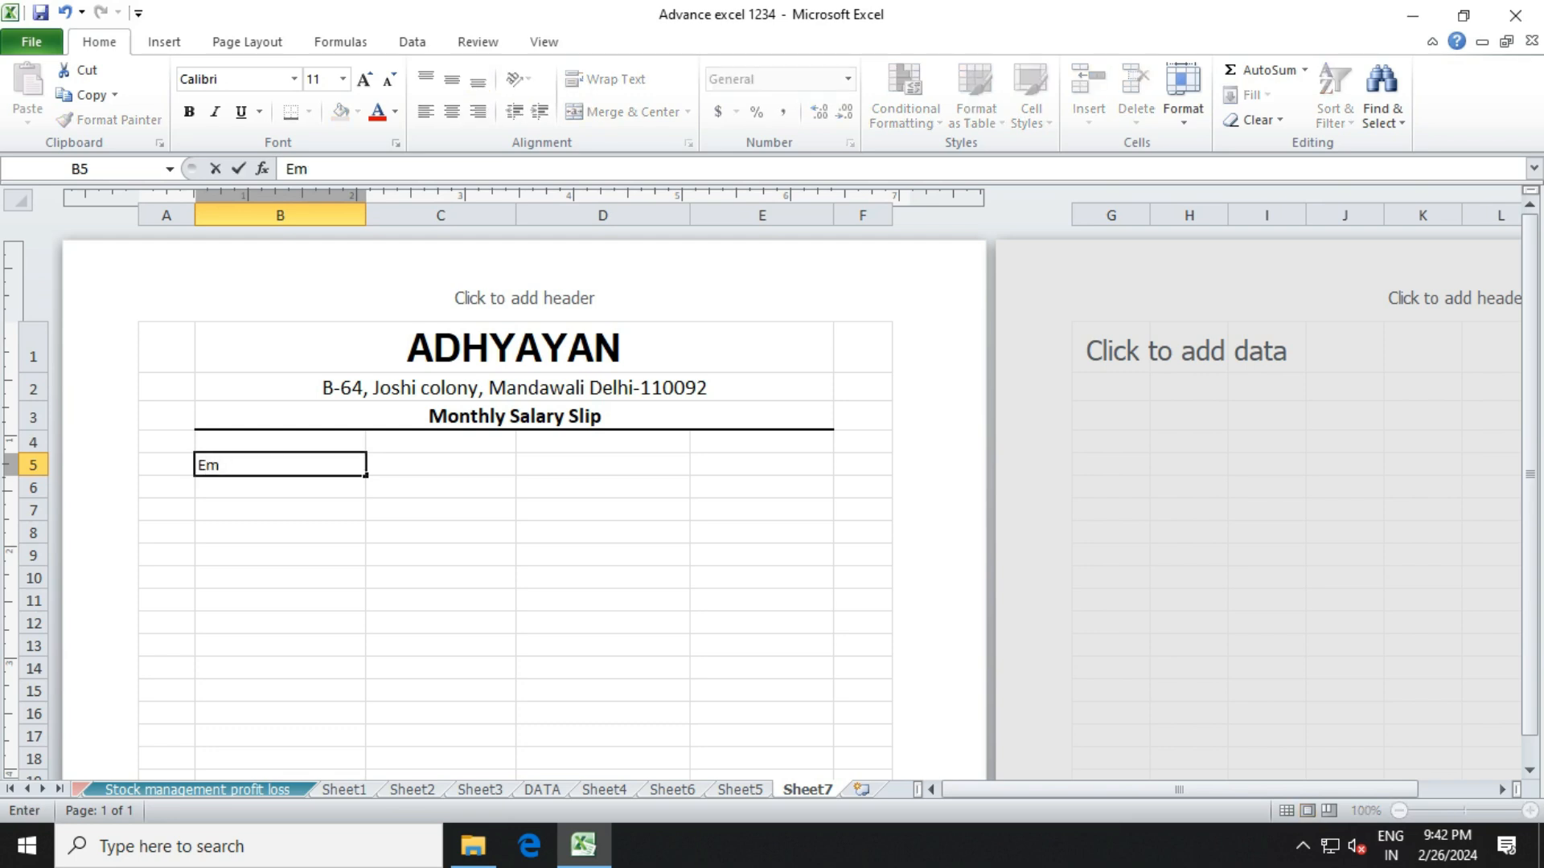
type("ployee ID")
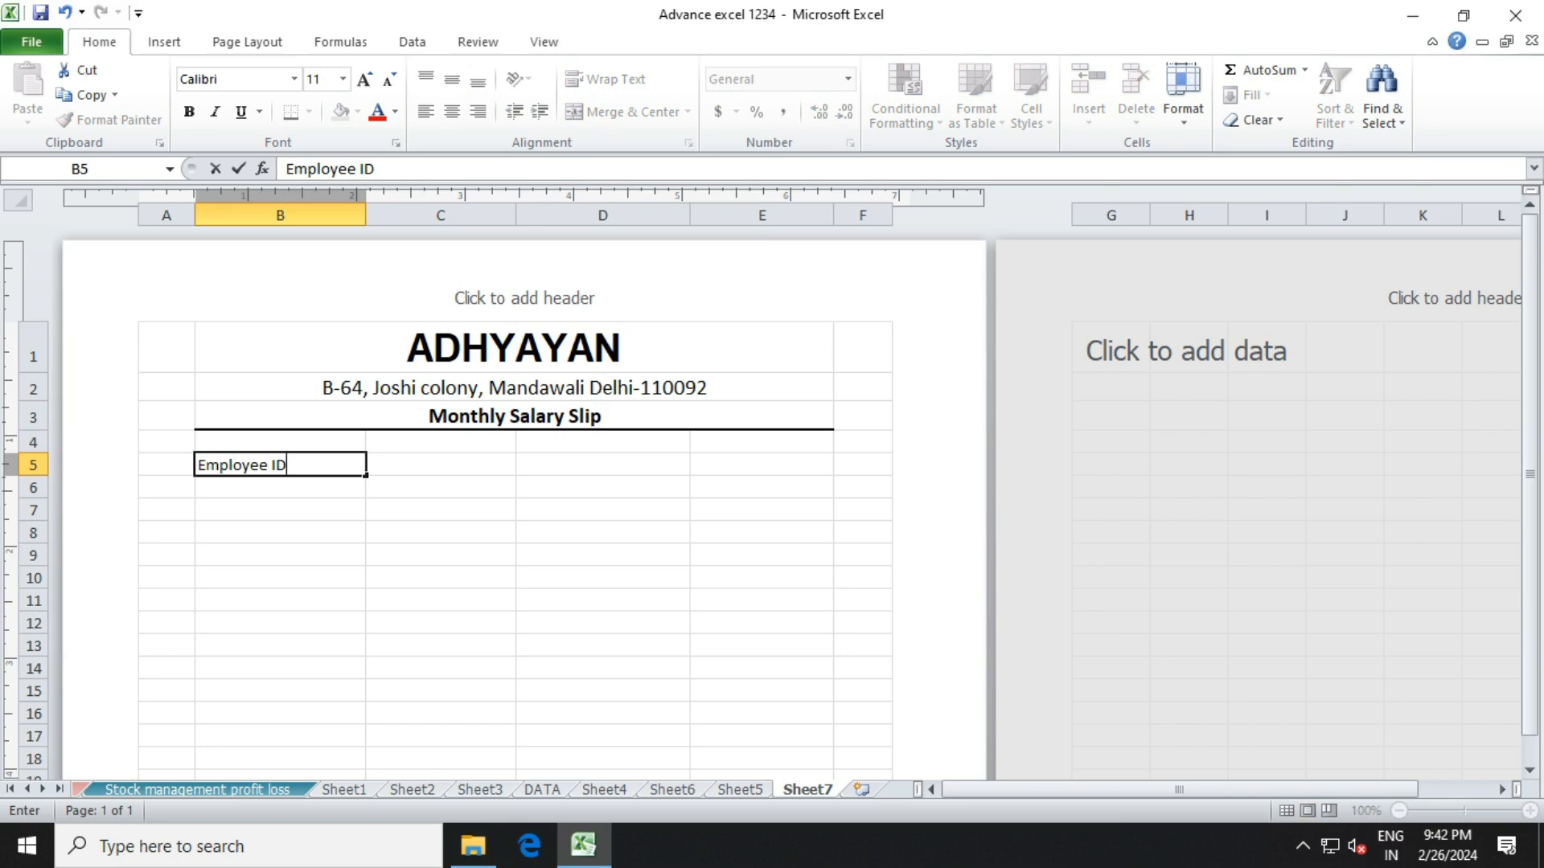
key("Return")
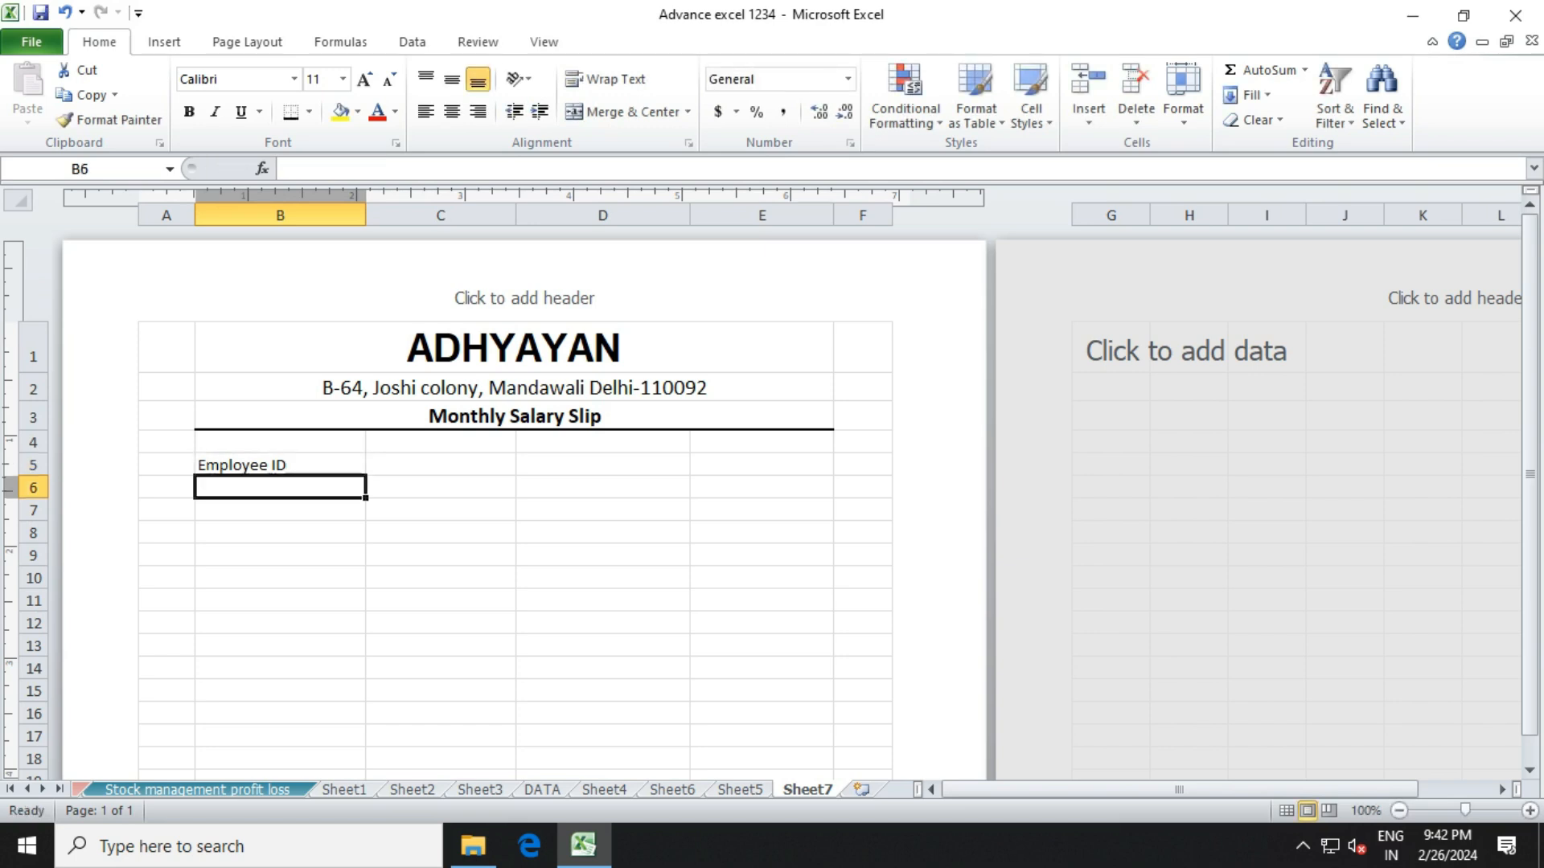
type("Designation")
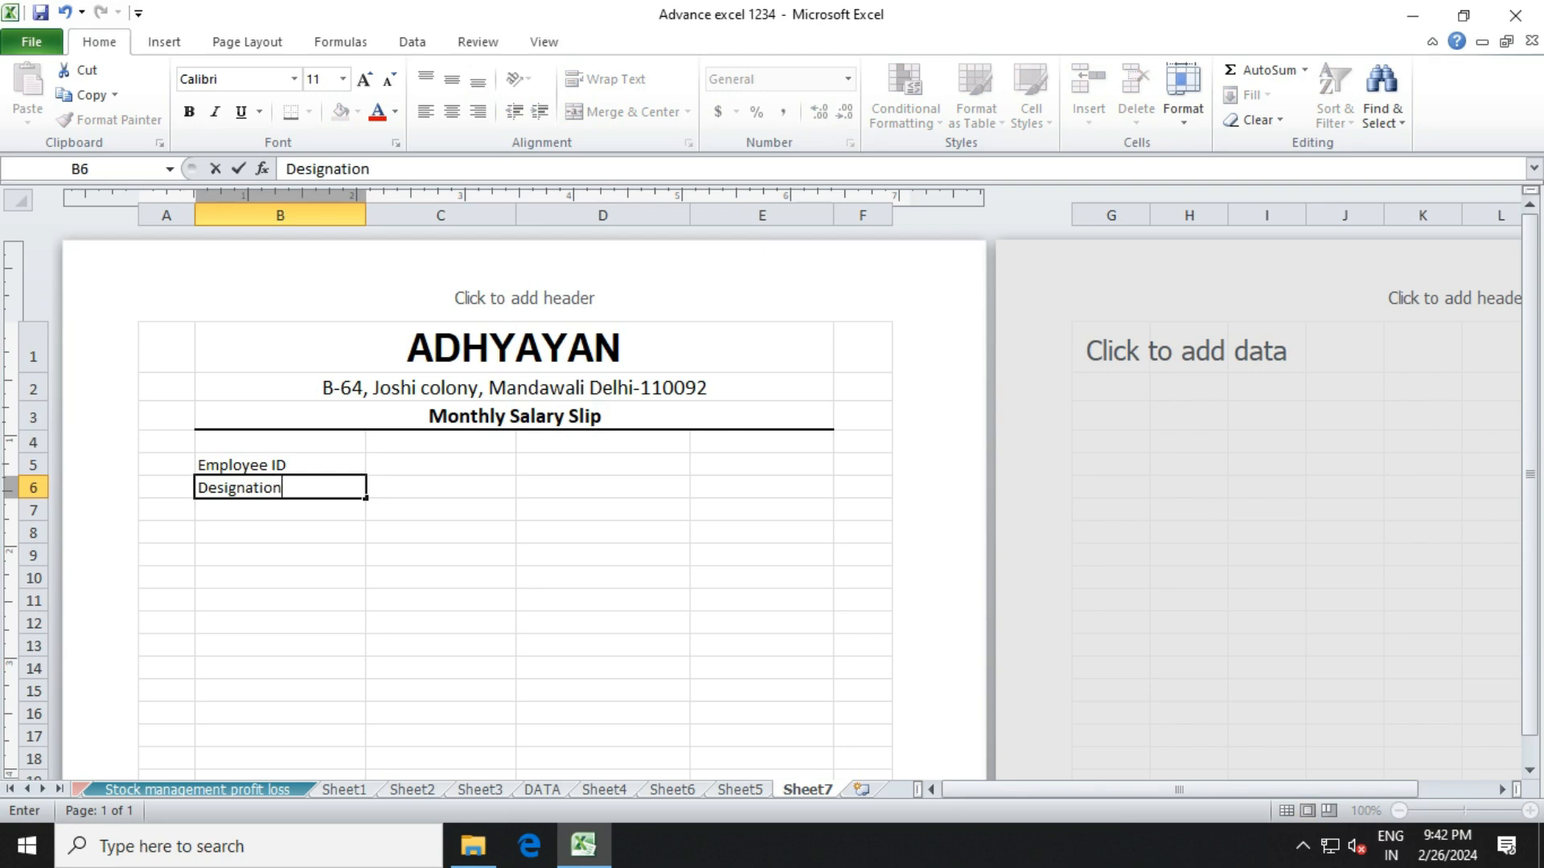
left_click(603, 465)
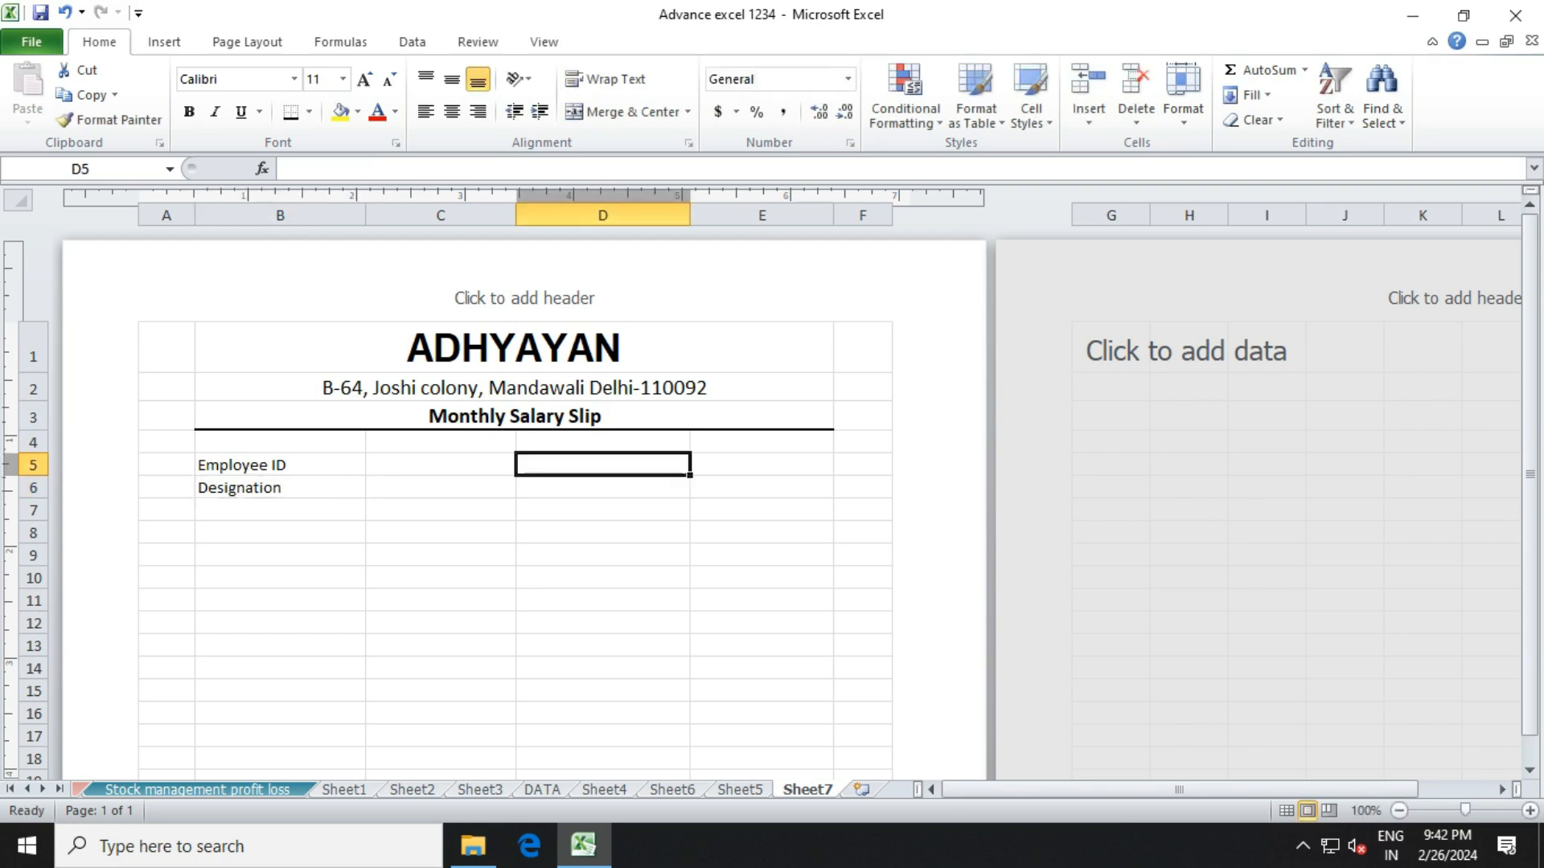
type("Empl")
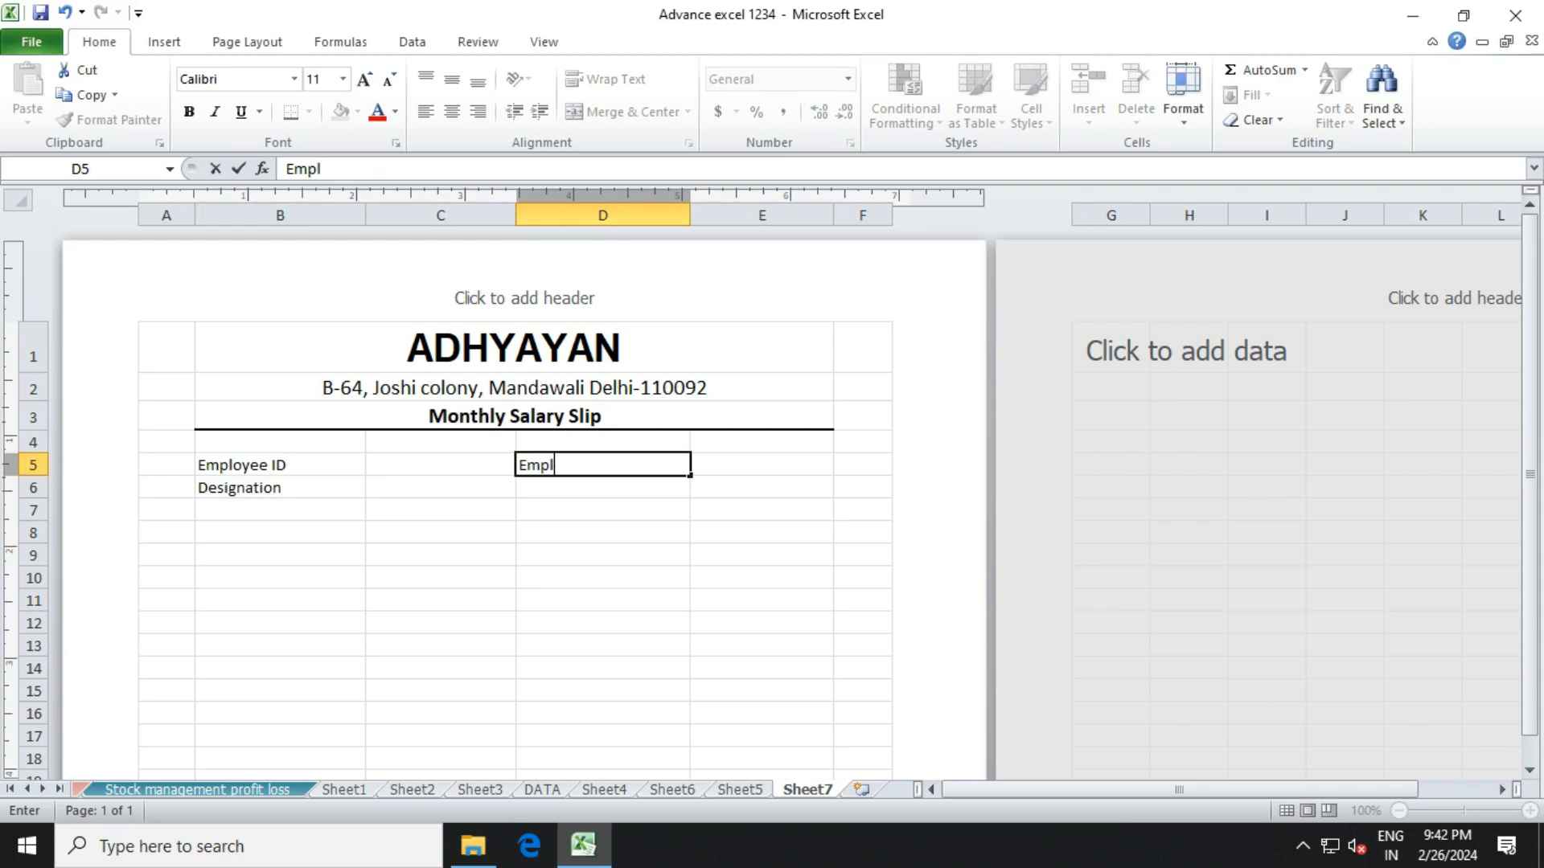
type("oyee NAme")
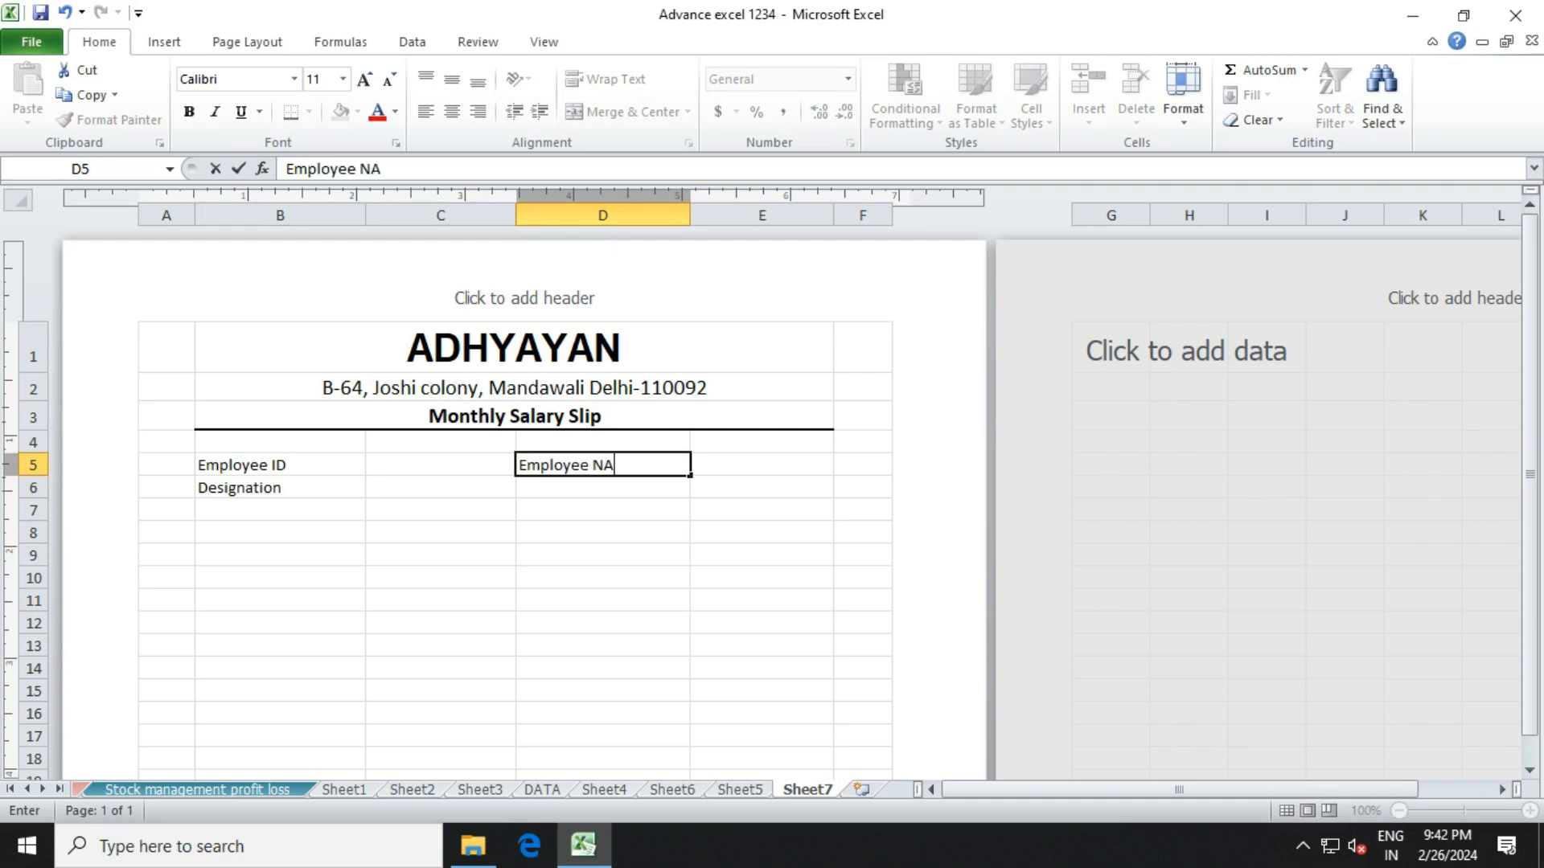
key("BackSpace")
key("BackSpace")
key("BackSpace")
type("ame")
key("Return")
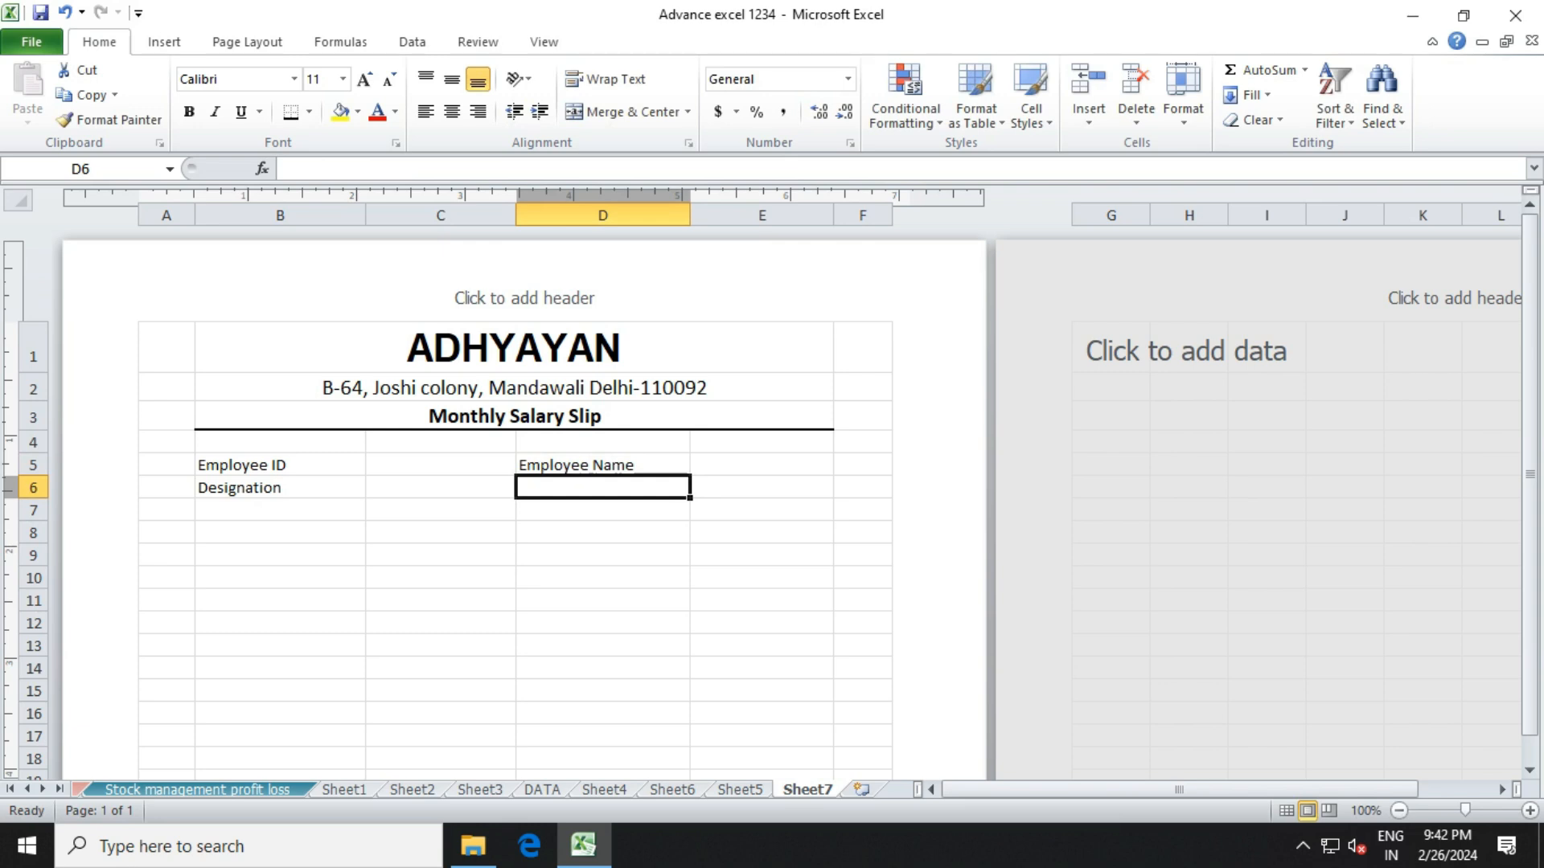
type("Mont")
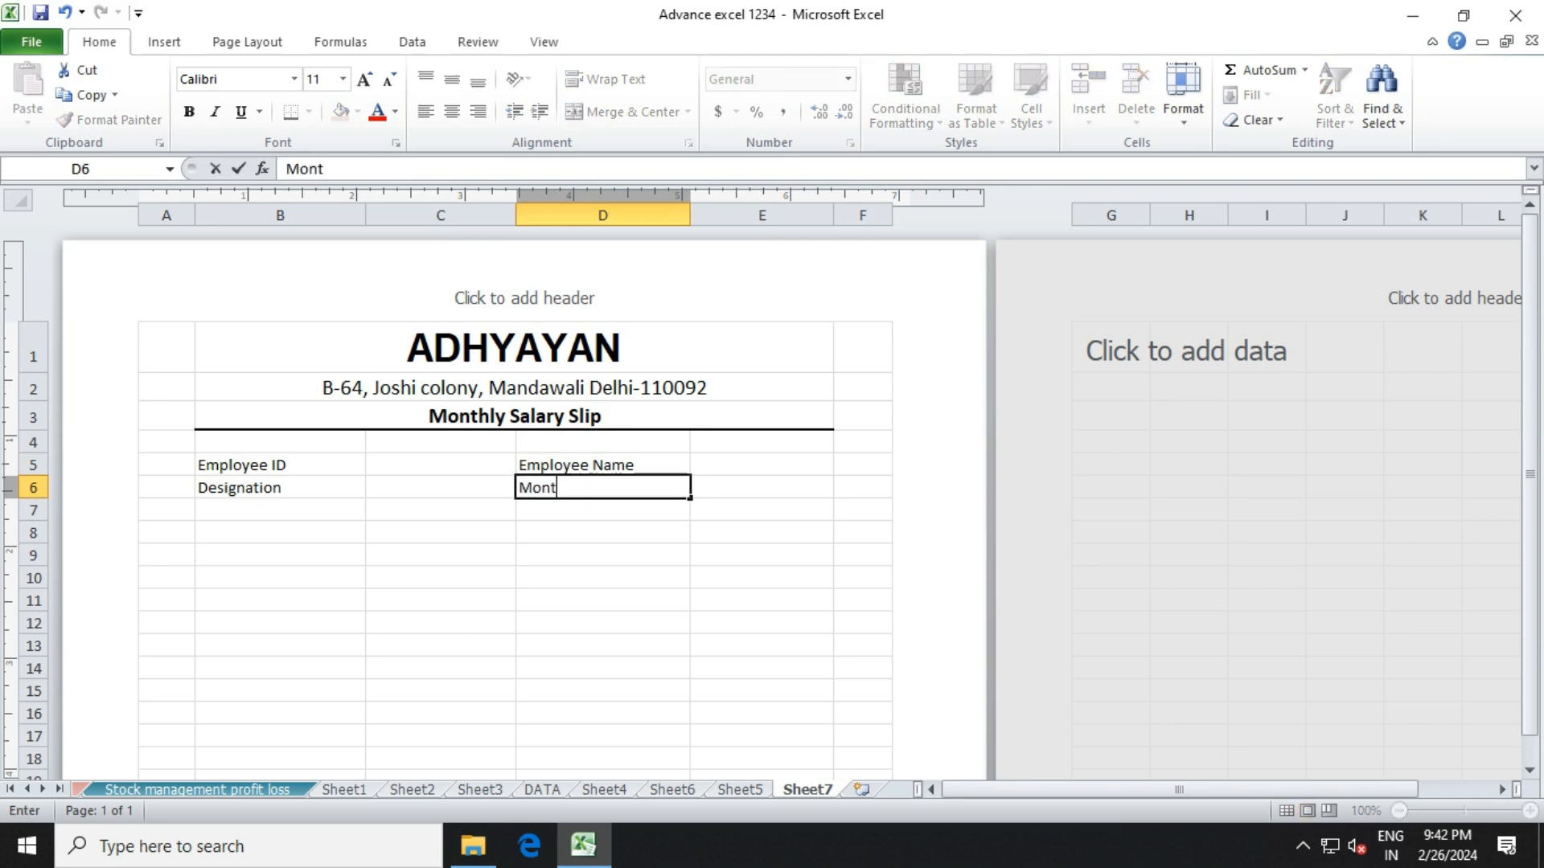
type("h of Salary")
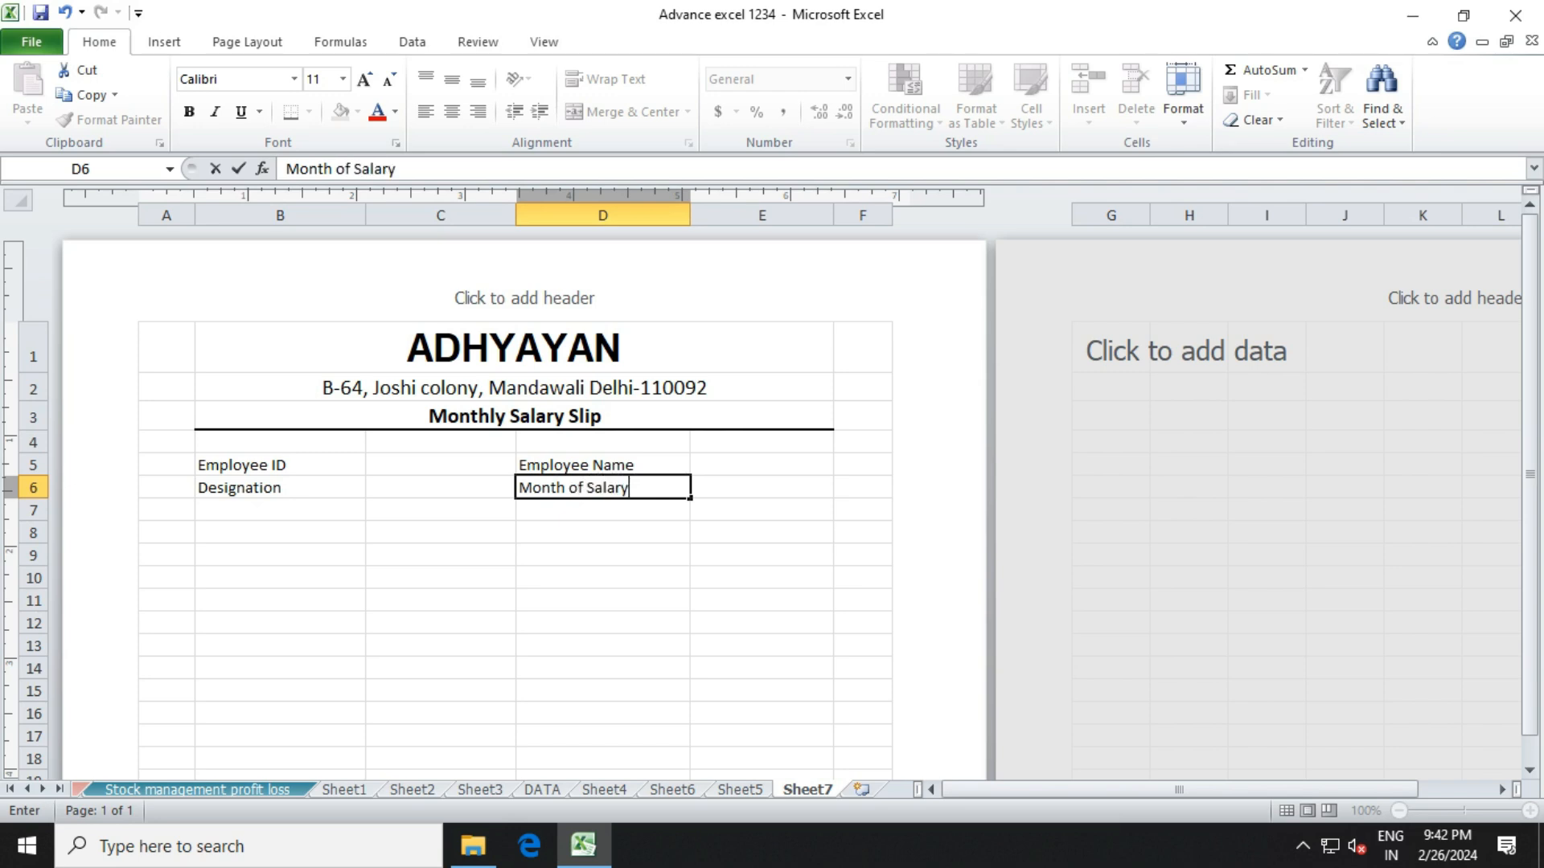
key("Return")
Apply All Borders to the employee details block B5:E6.
left_click(279, 488)
left_click_drag(280, 465, 762, 488)
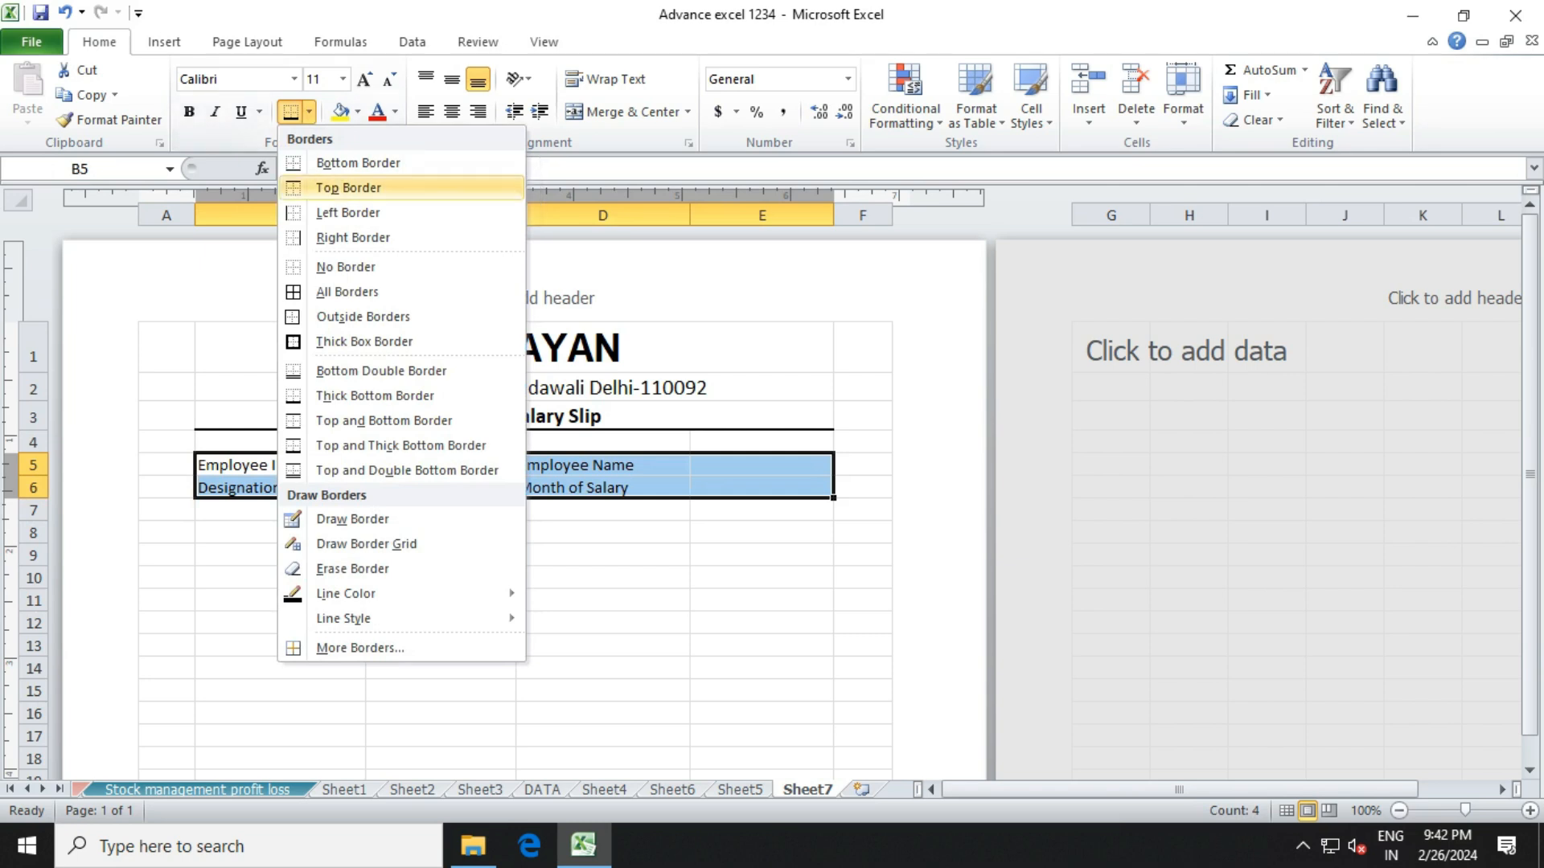
left_click(347, 291)
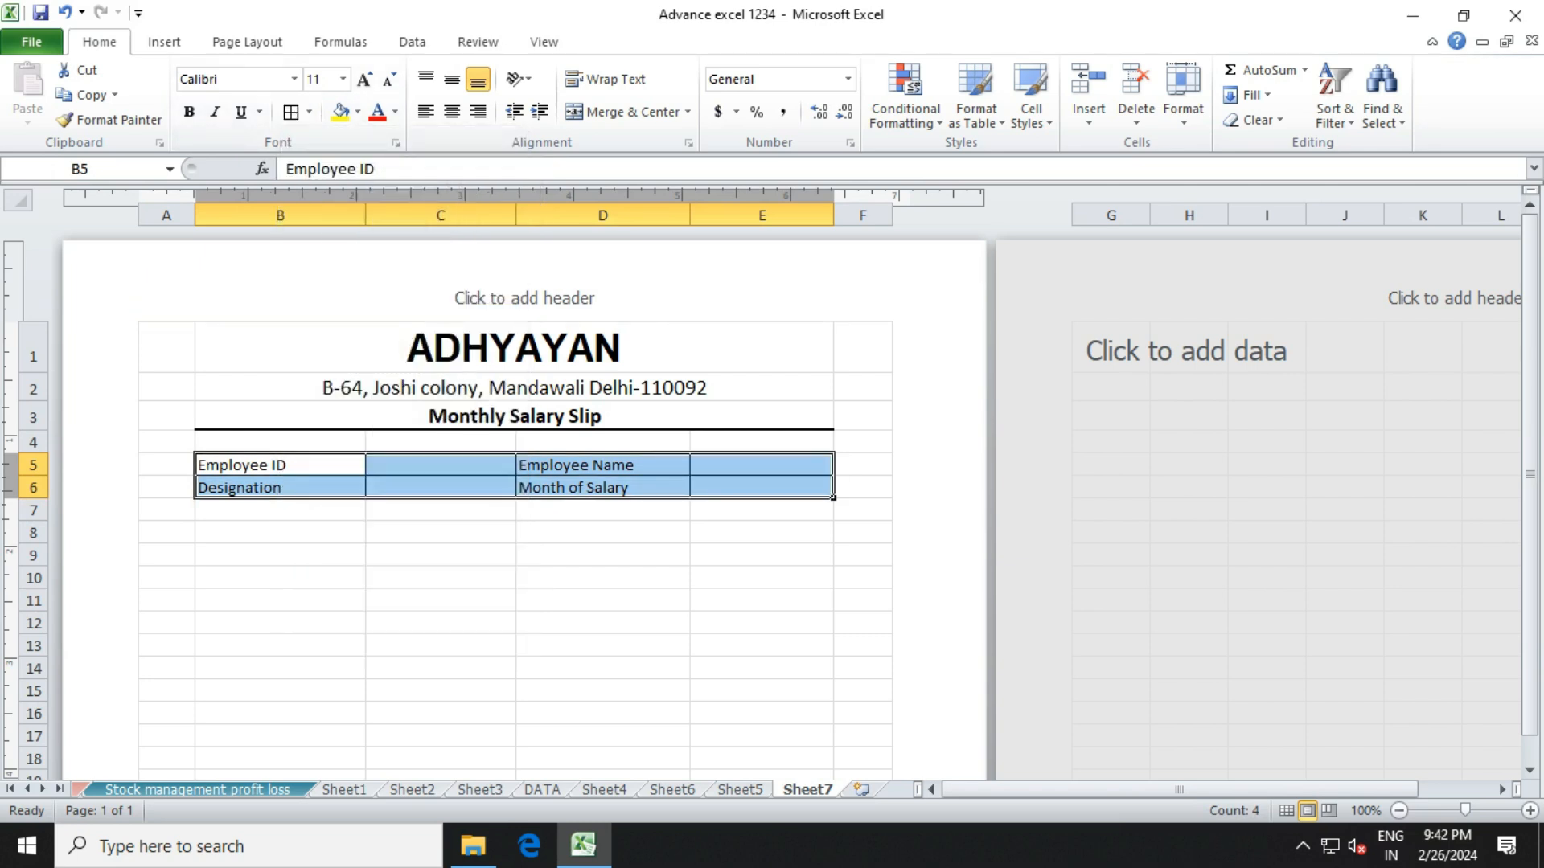
left_click(441, 487)
left_click(280, 509)
left_click(280, 532)
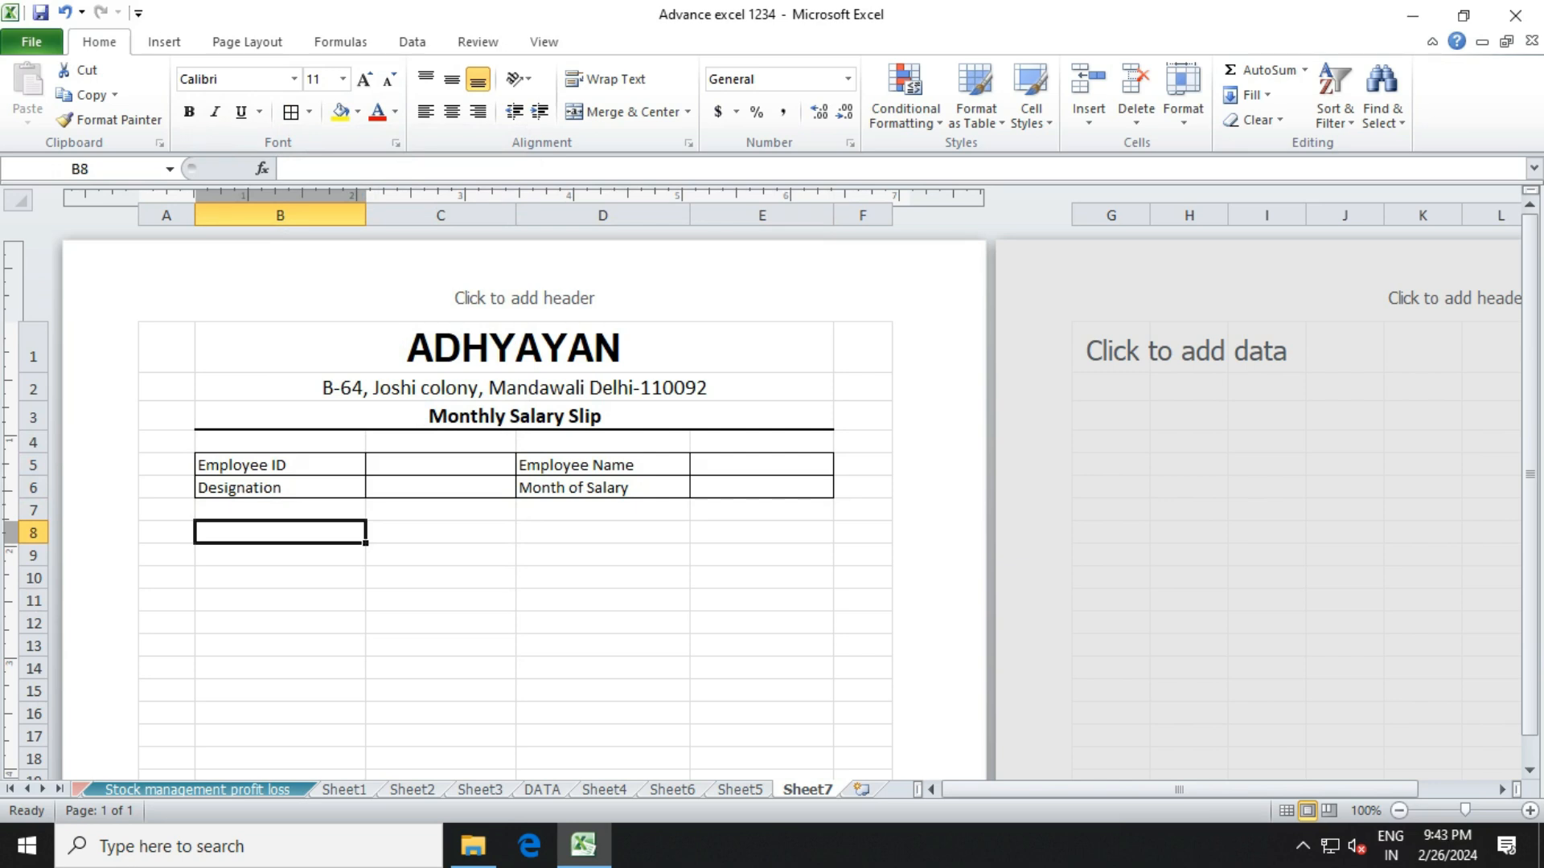
Enter the section headings INCOME in B8 and DEDUCTION in D8.
type("INCOME")
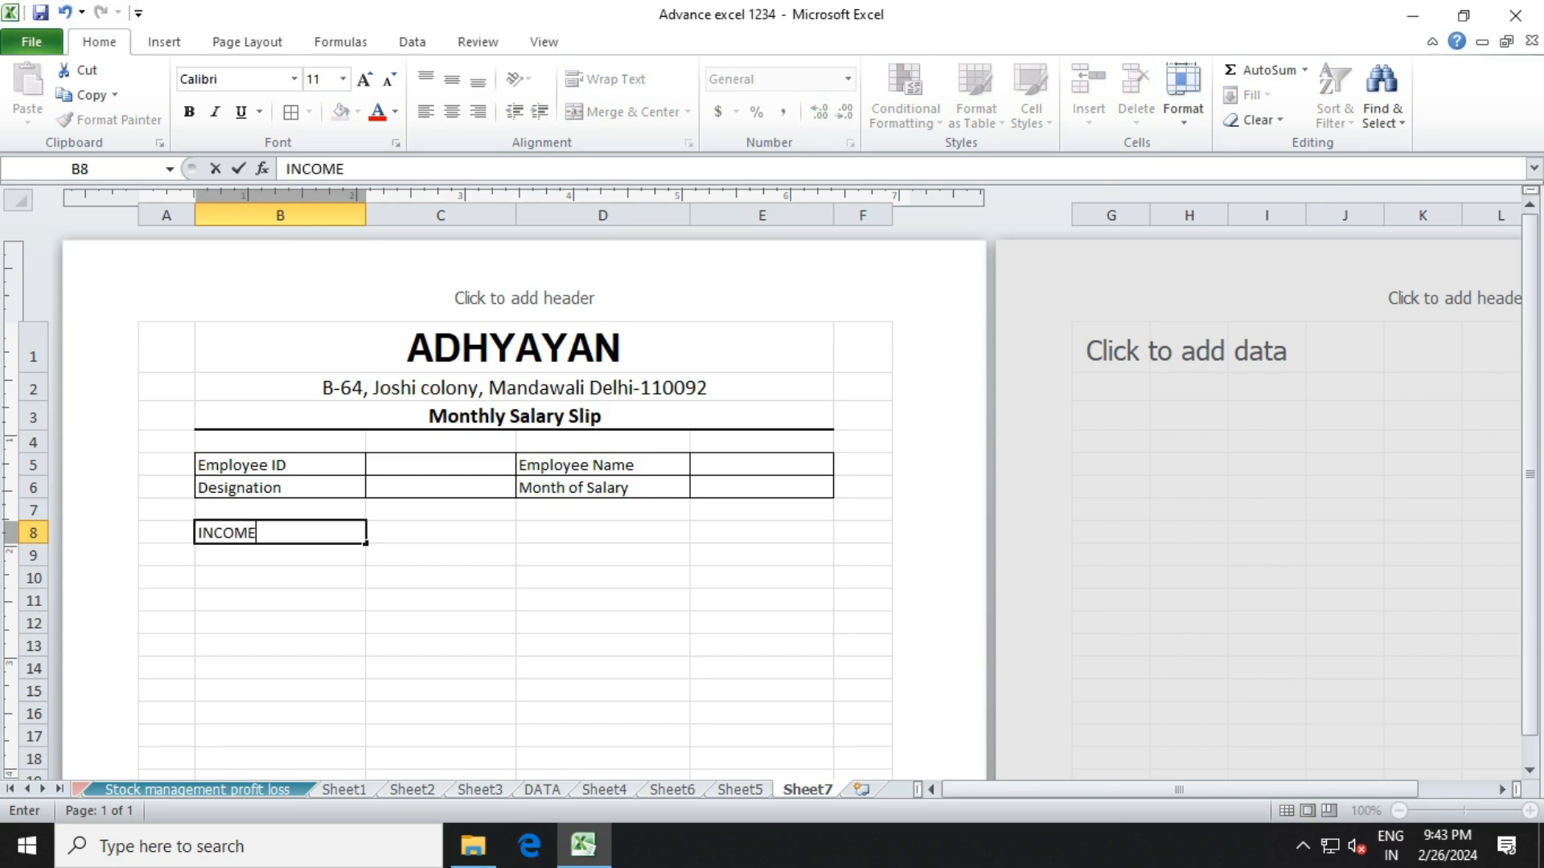
left_click(603, 533)
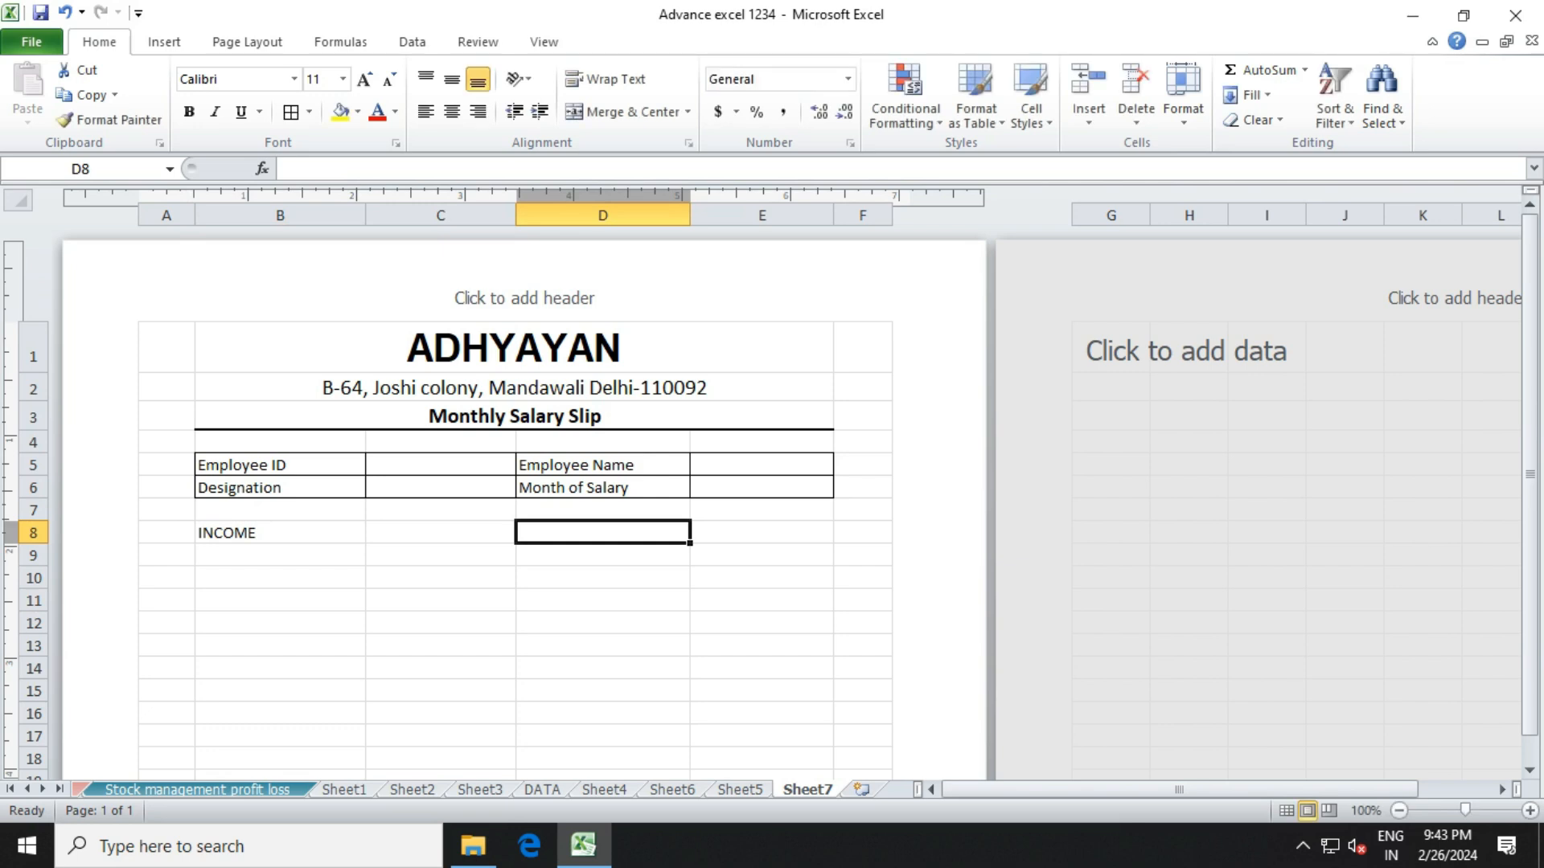
type("DES")
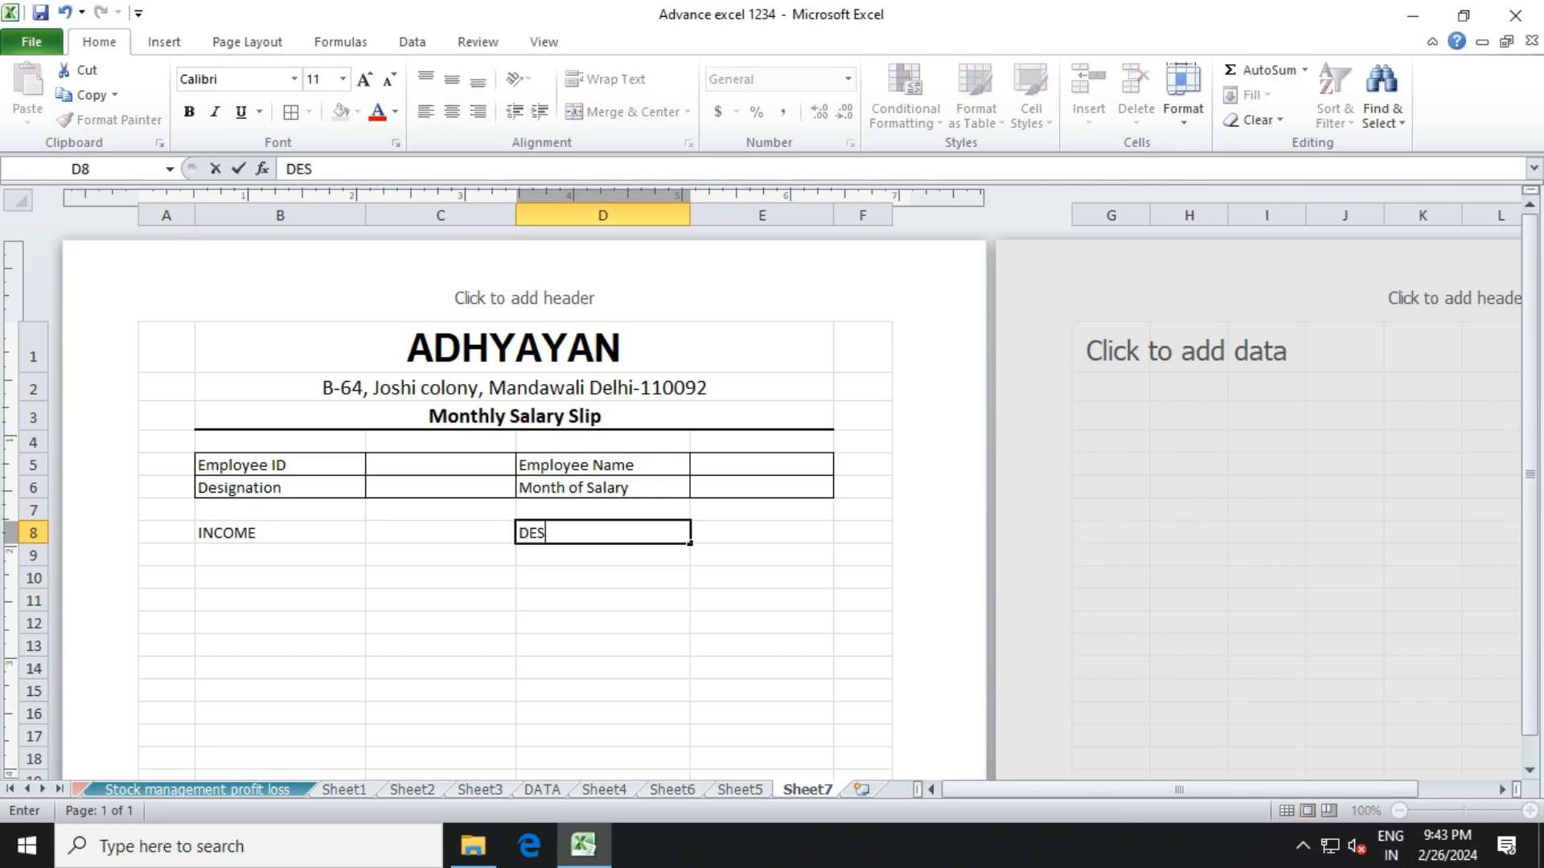
key("BackSpace")
type("DUCTION")
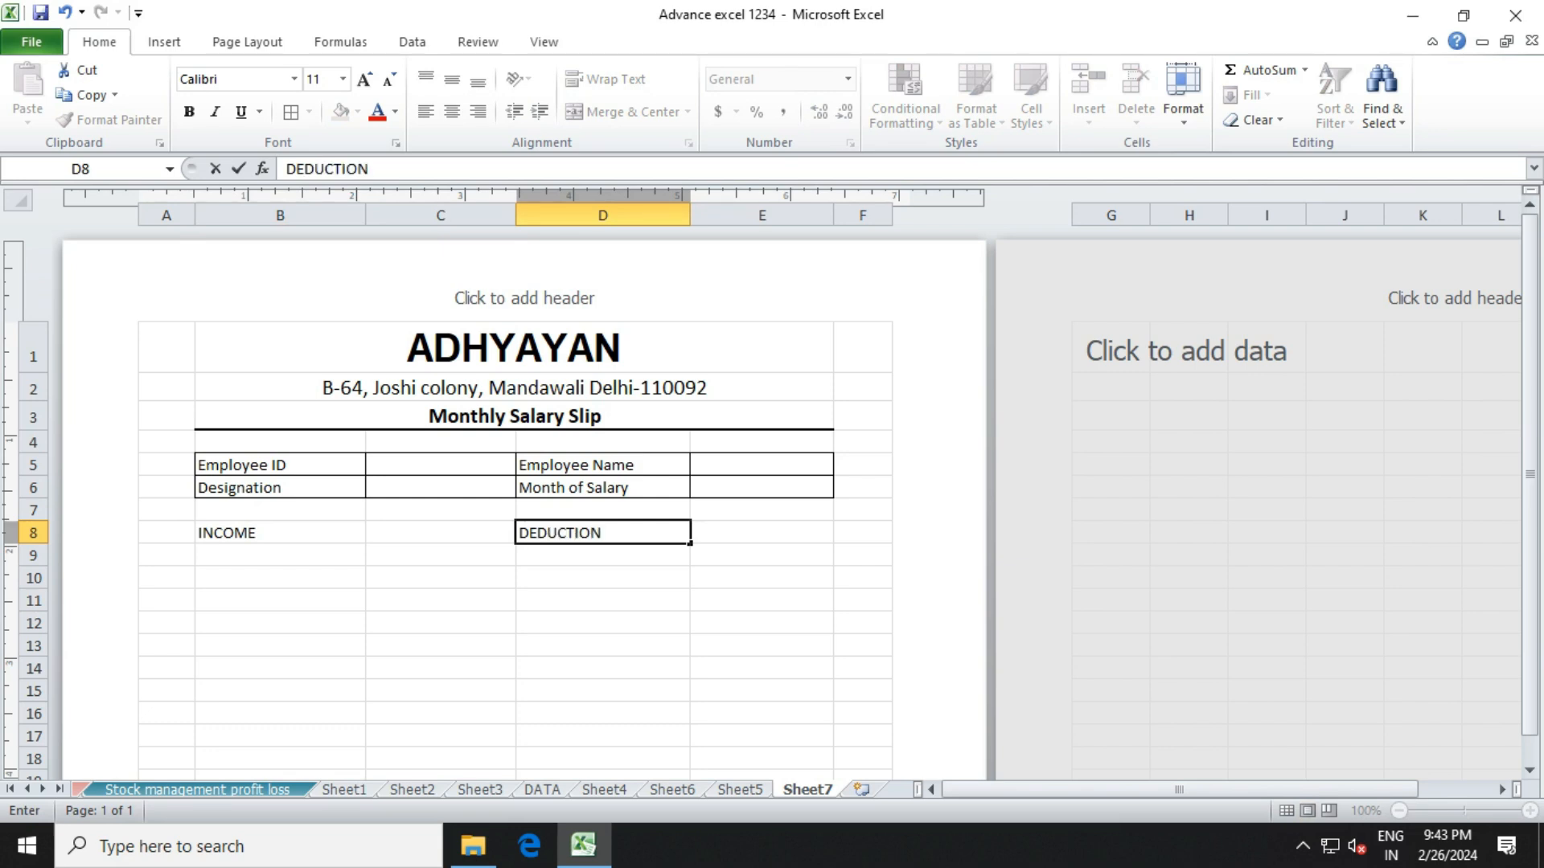
key("Return")
Edit D8 to append S, making the heading DEDUCTIONS.
left_click(279, 554)
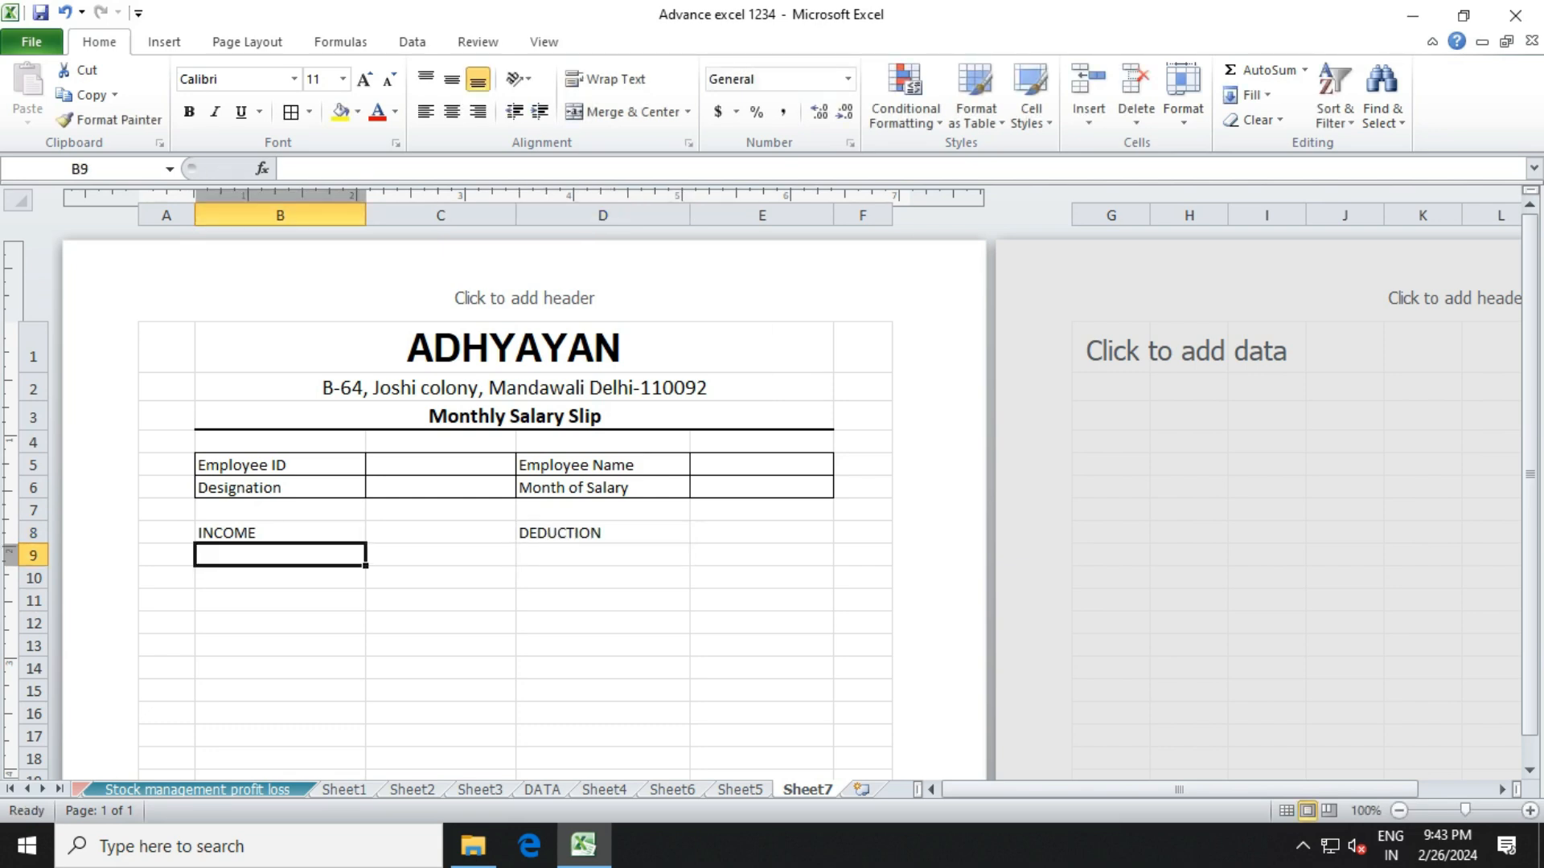
left_click(280, 533)
left_click(280, 577)
left_click(279, 533)
left_click(602, 532)
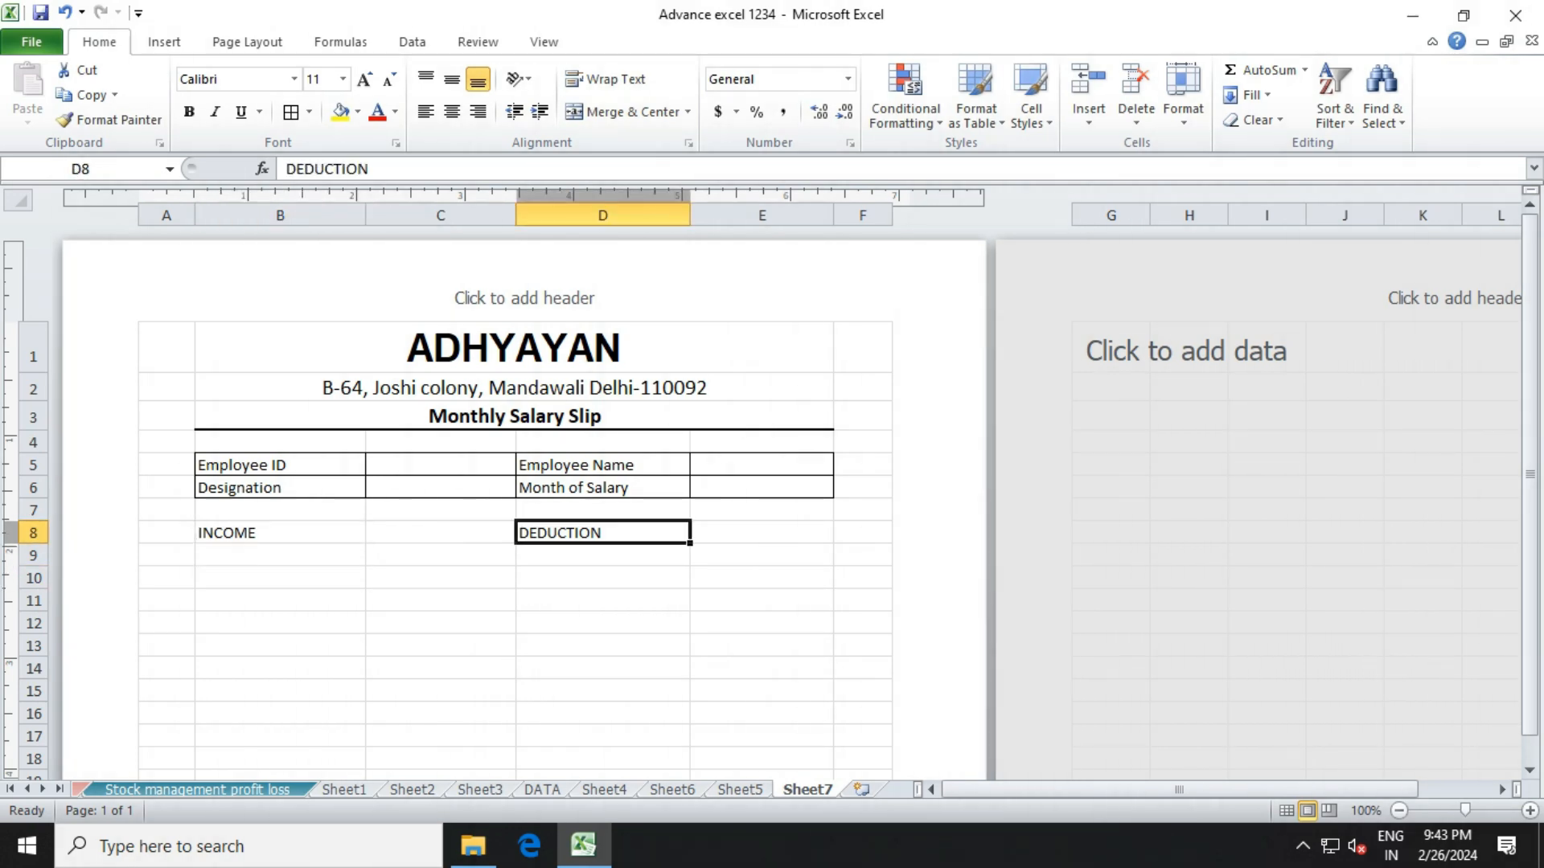
left_click(280, 532)
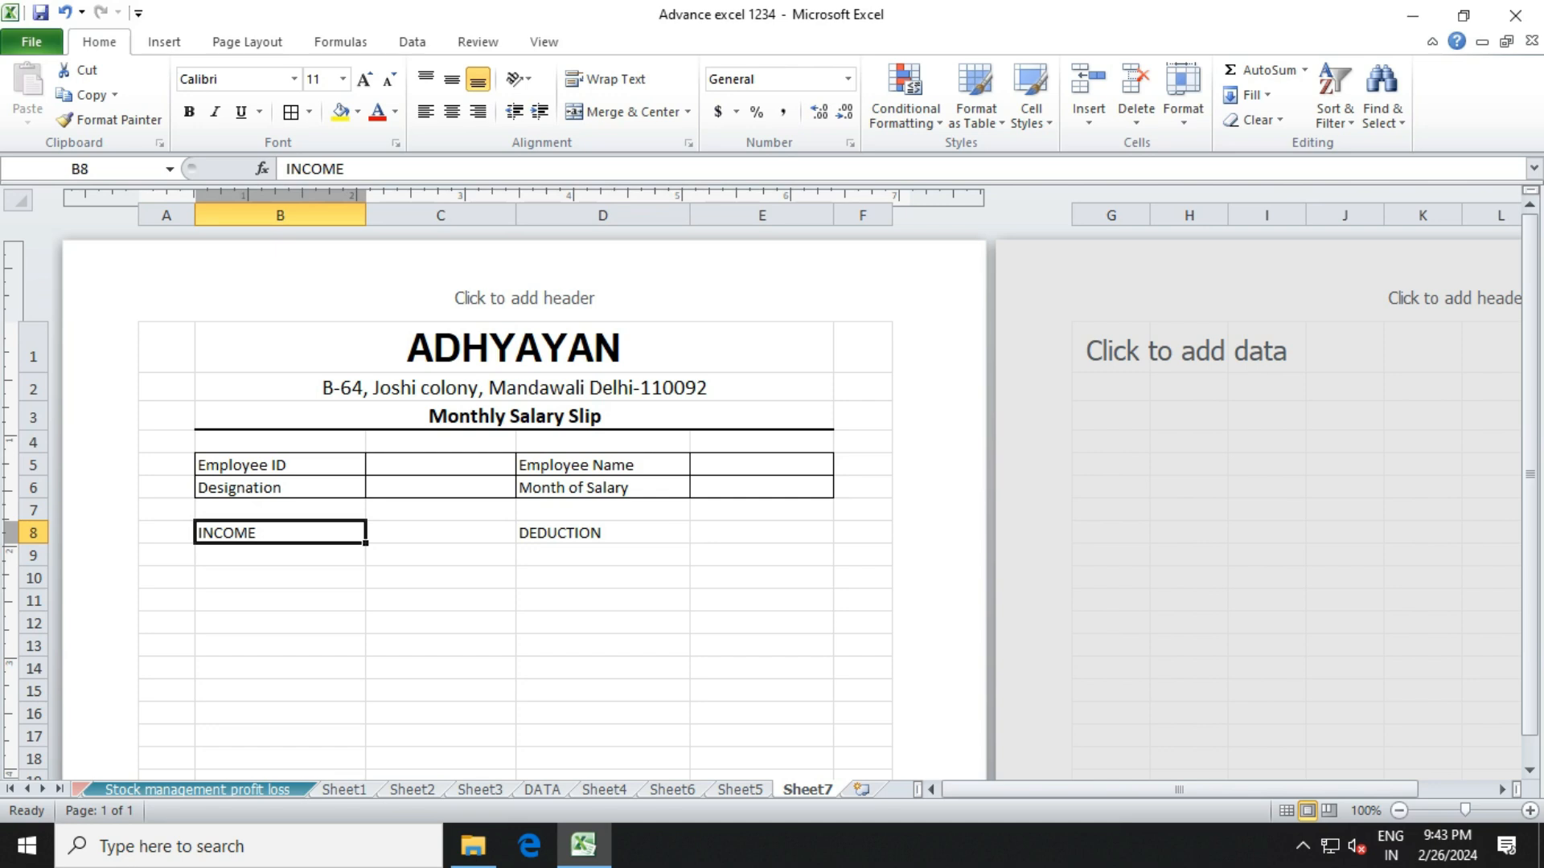
left_click(602, 532)
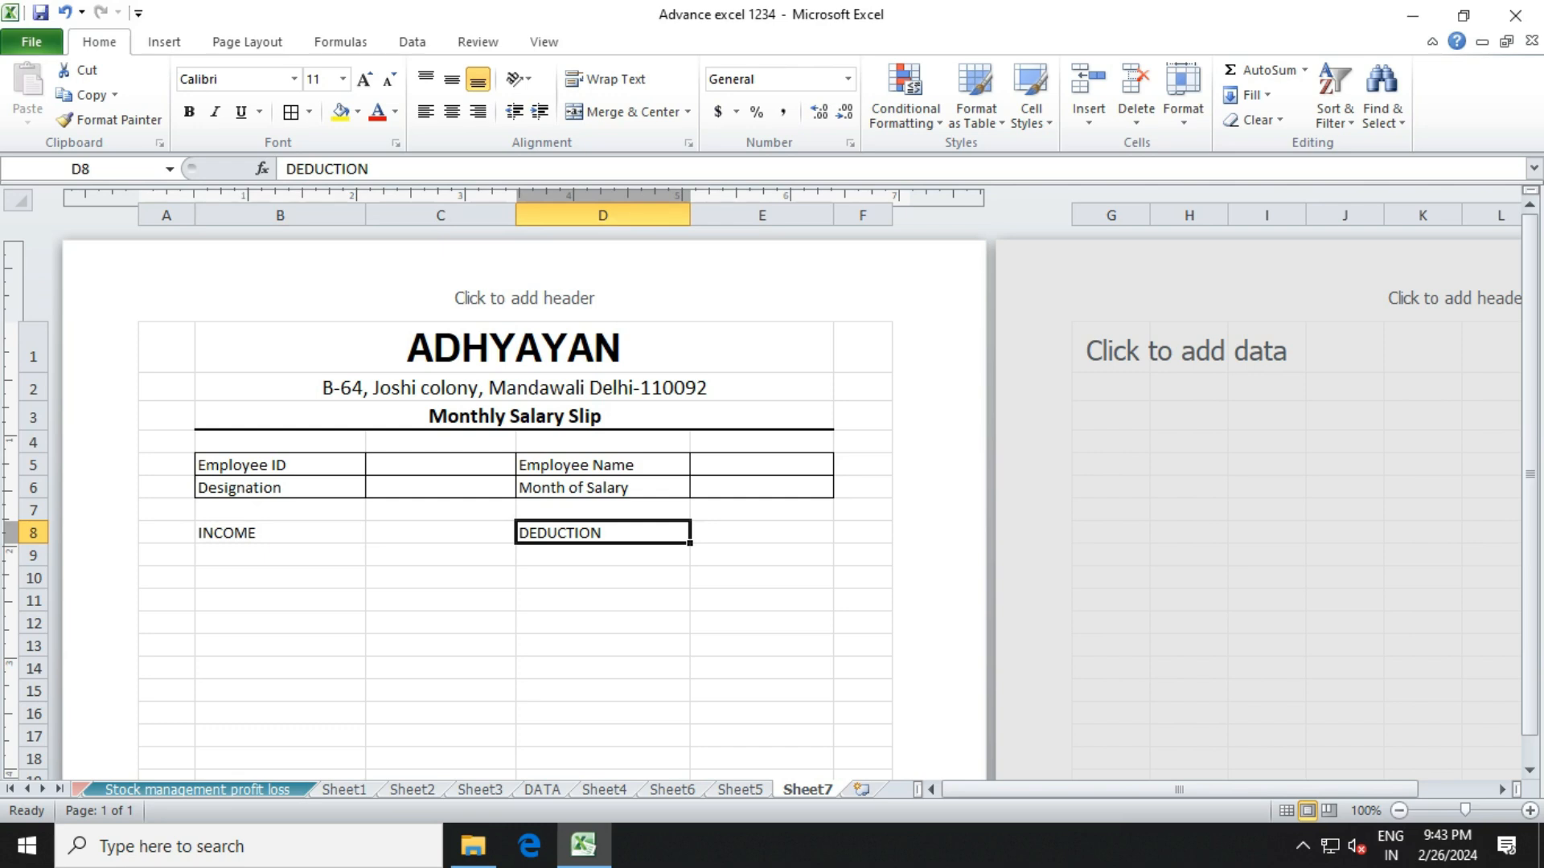
key("F2")
type("S")
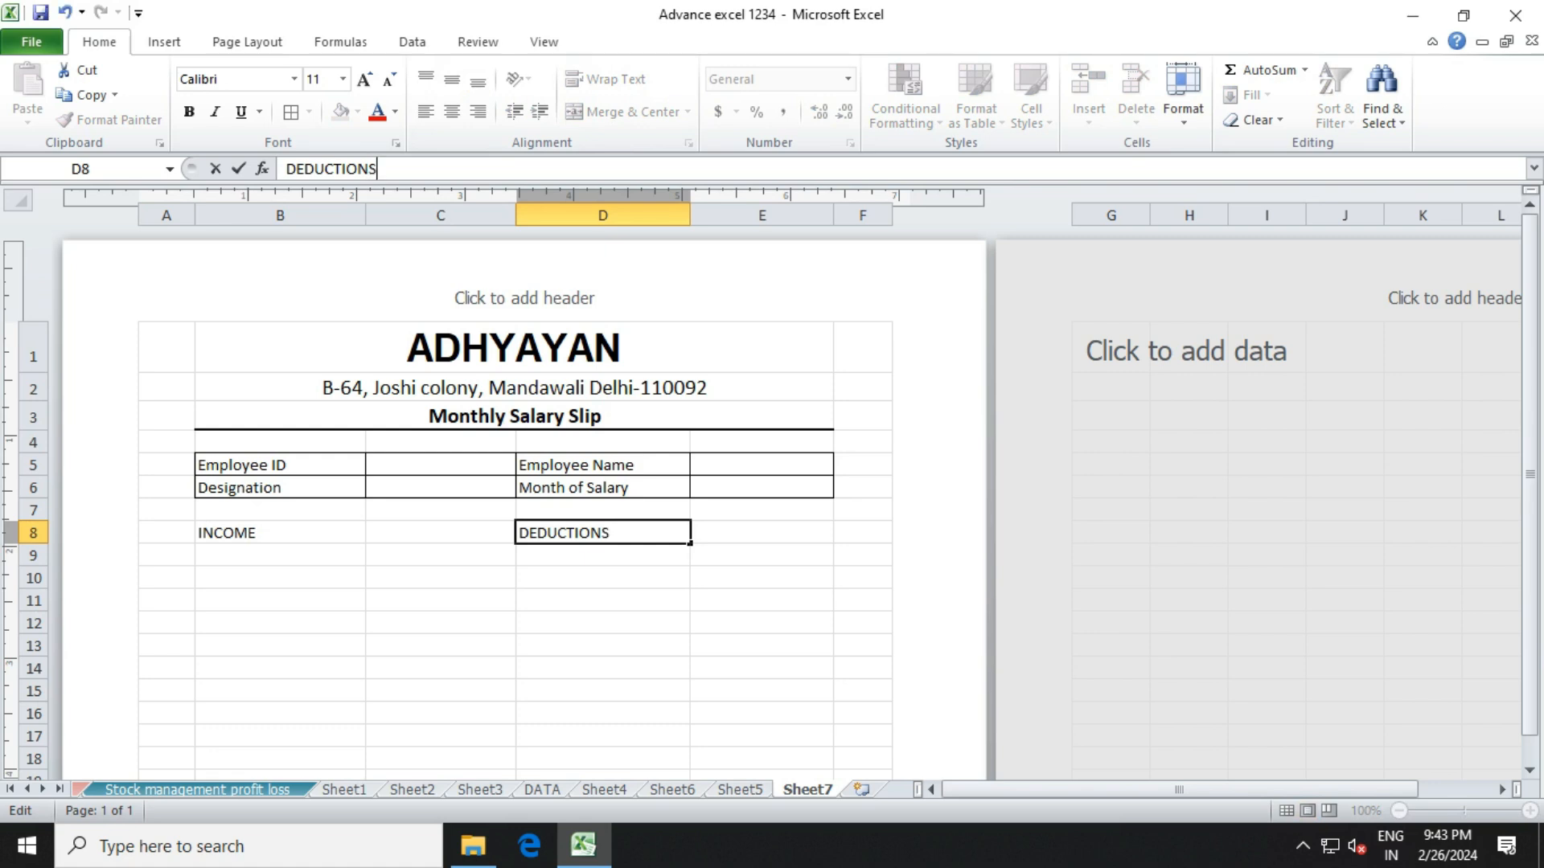
left_click(603, 645)
left_click(280, 532)
Merge and centre INCOME over B8:C8 and DEDUCTIONS over D8:E8.
left_click_drag(280, 532, 441, 533)
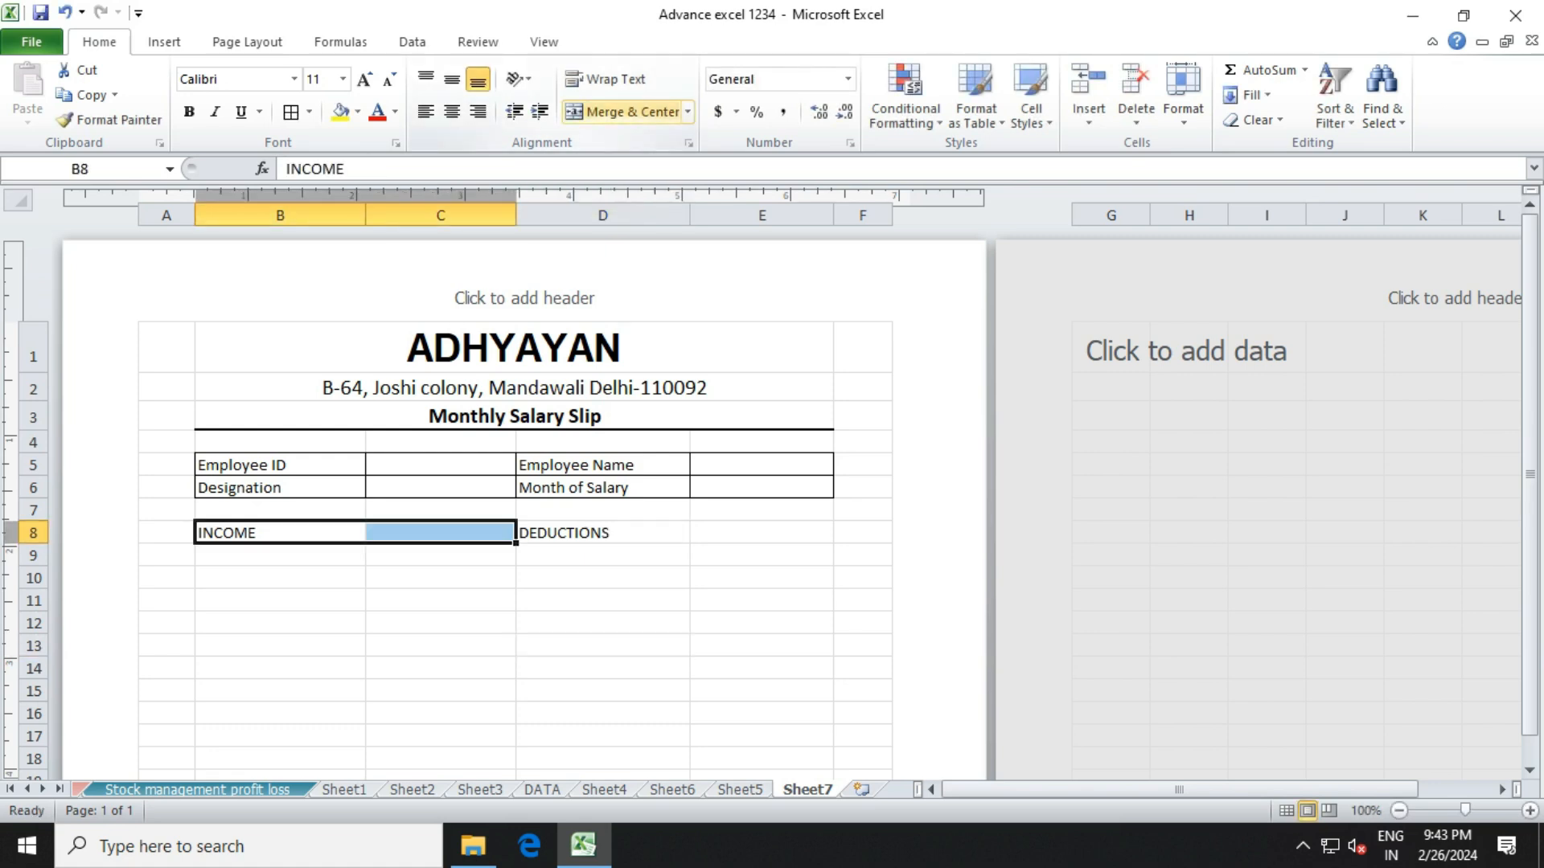
left_click(624, 111)
left_click_drag(602, 533, 761, 533)
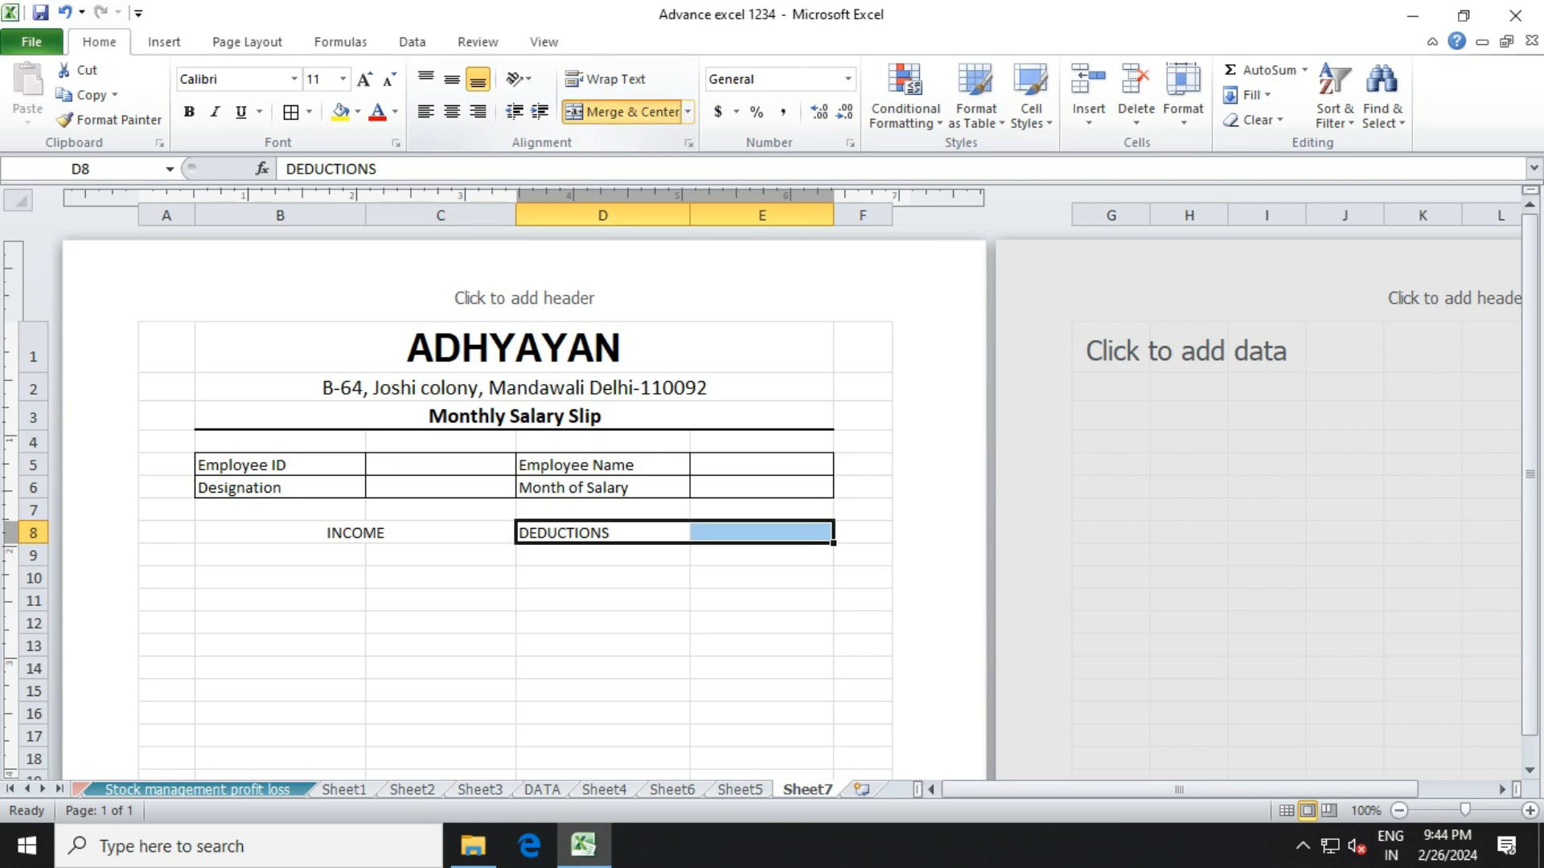
left_click(623, 111)
Make both headings bold 12-point with a grey fill.
left_click_drag(355, 532, 675, 533)
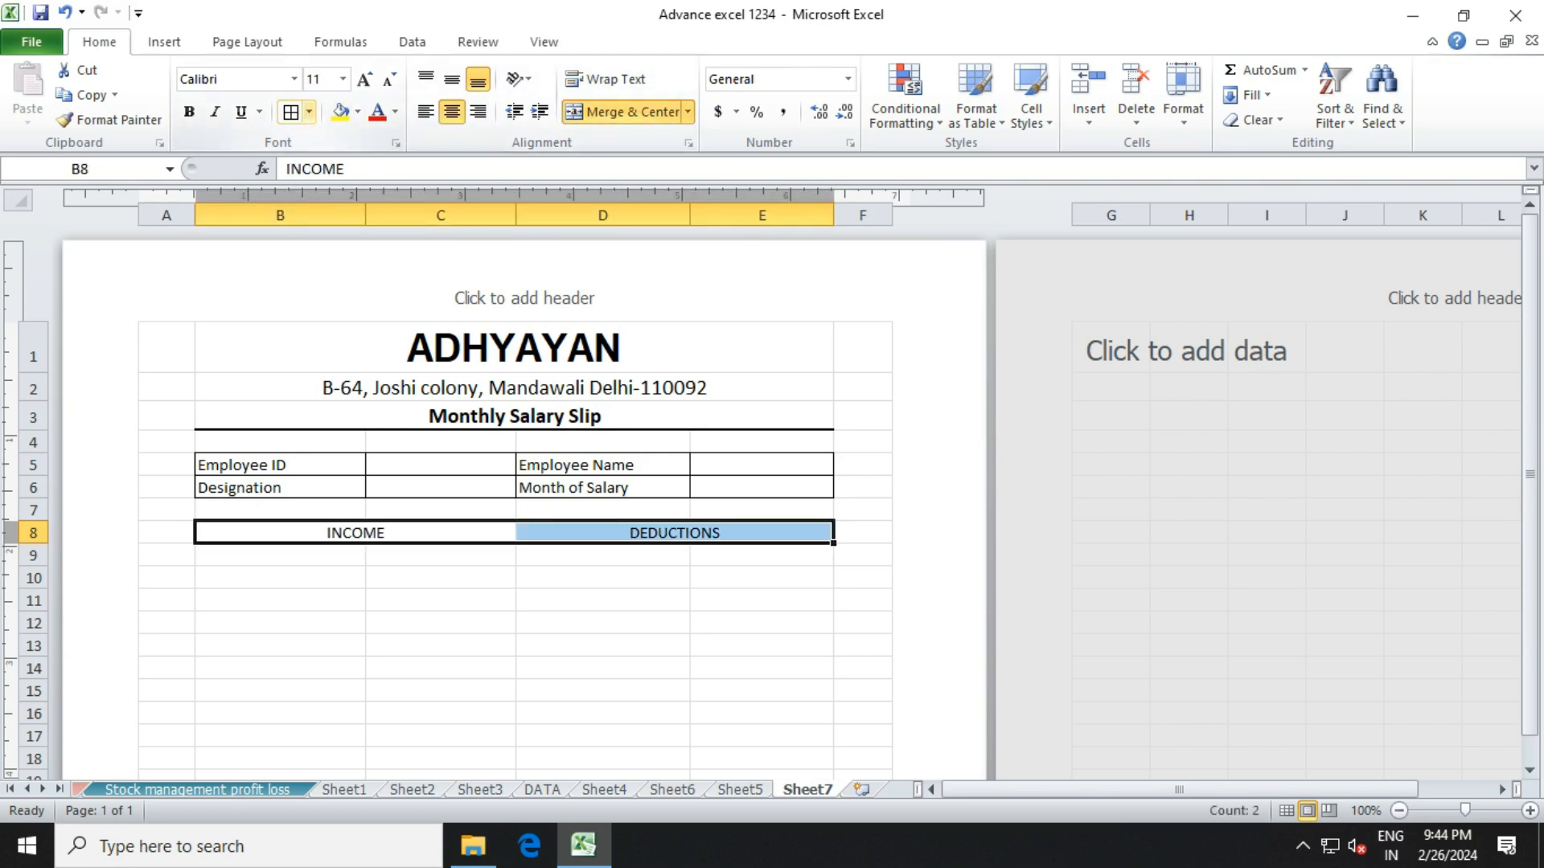
left_click(364, 79)
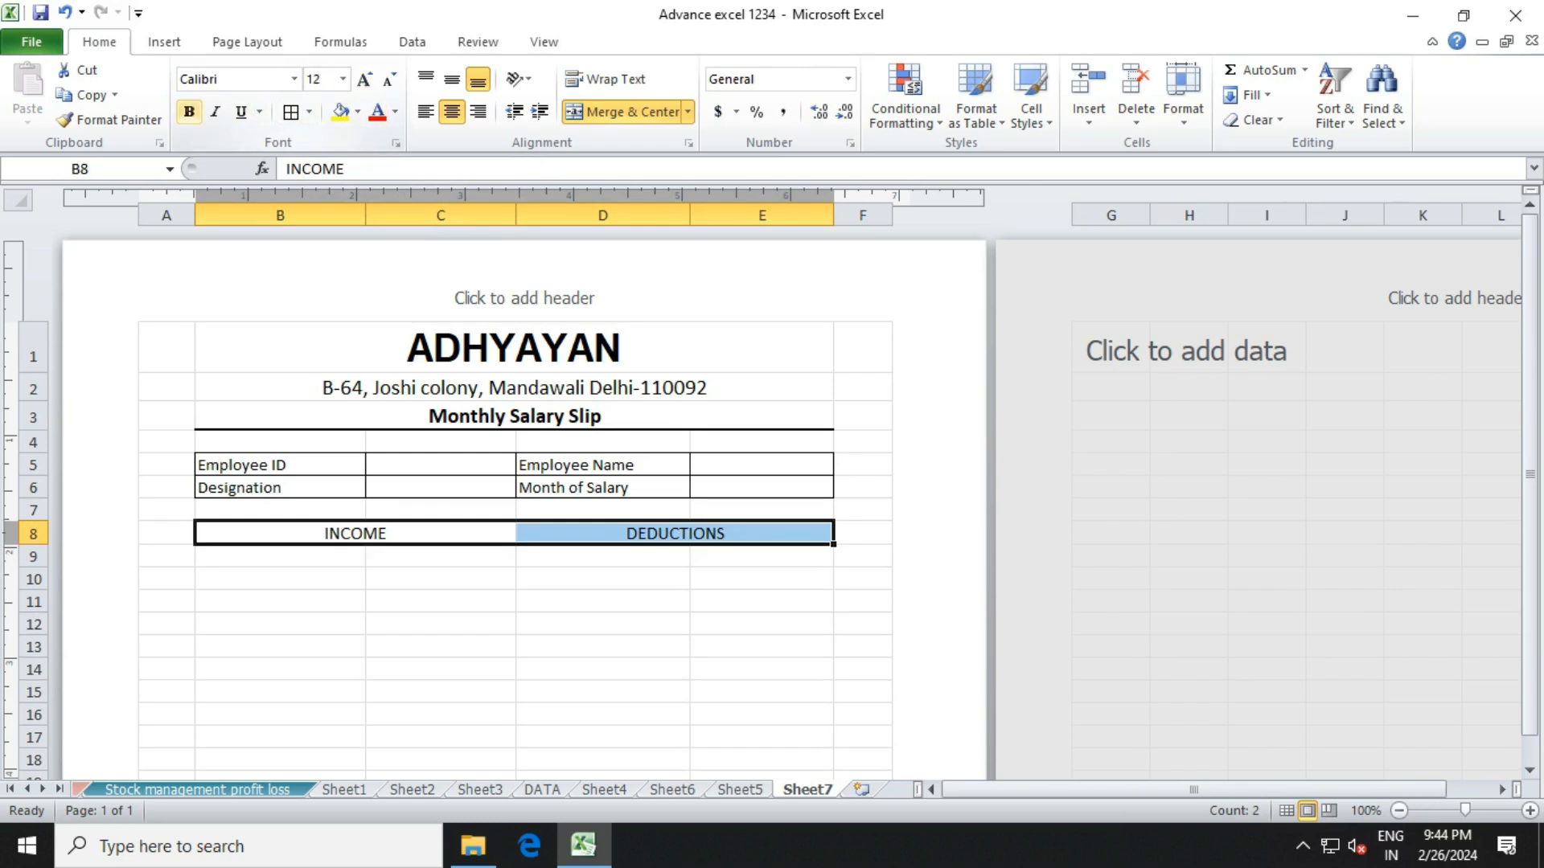
left_click(189, 112)
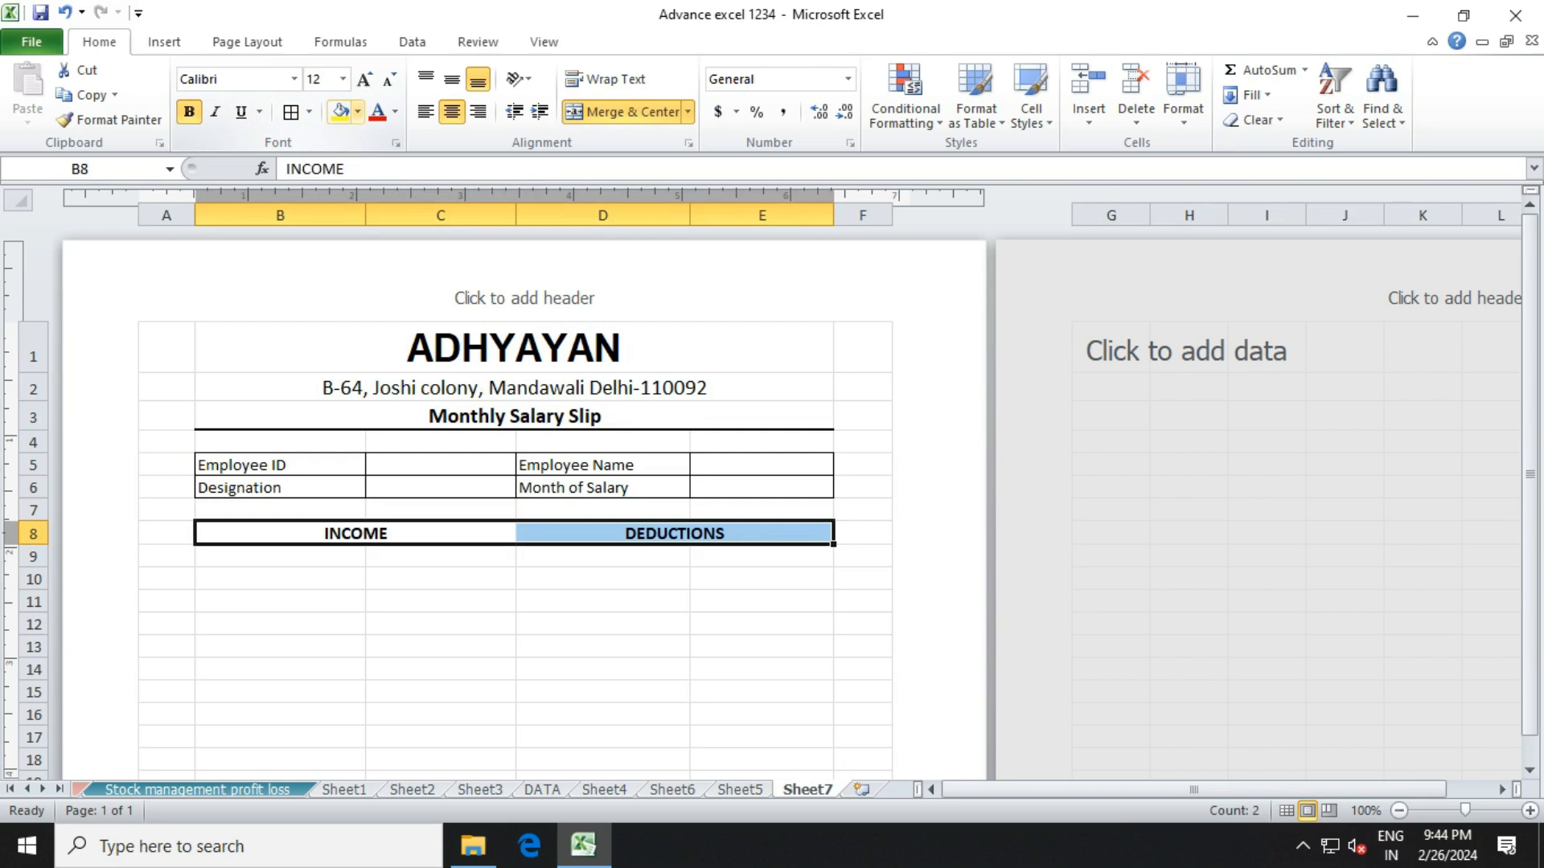
left_click(357, 112)
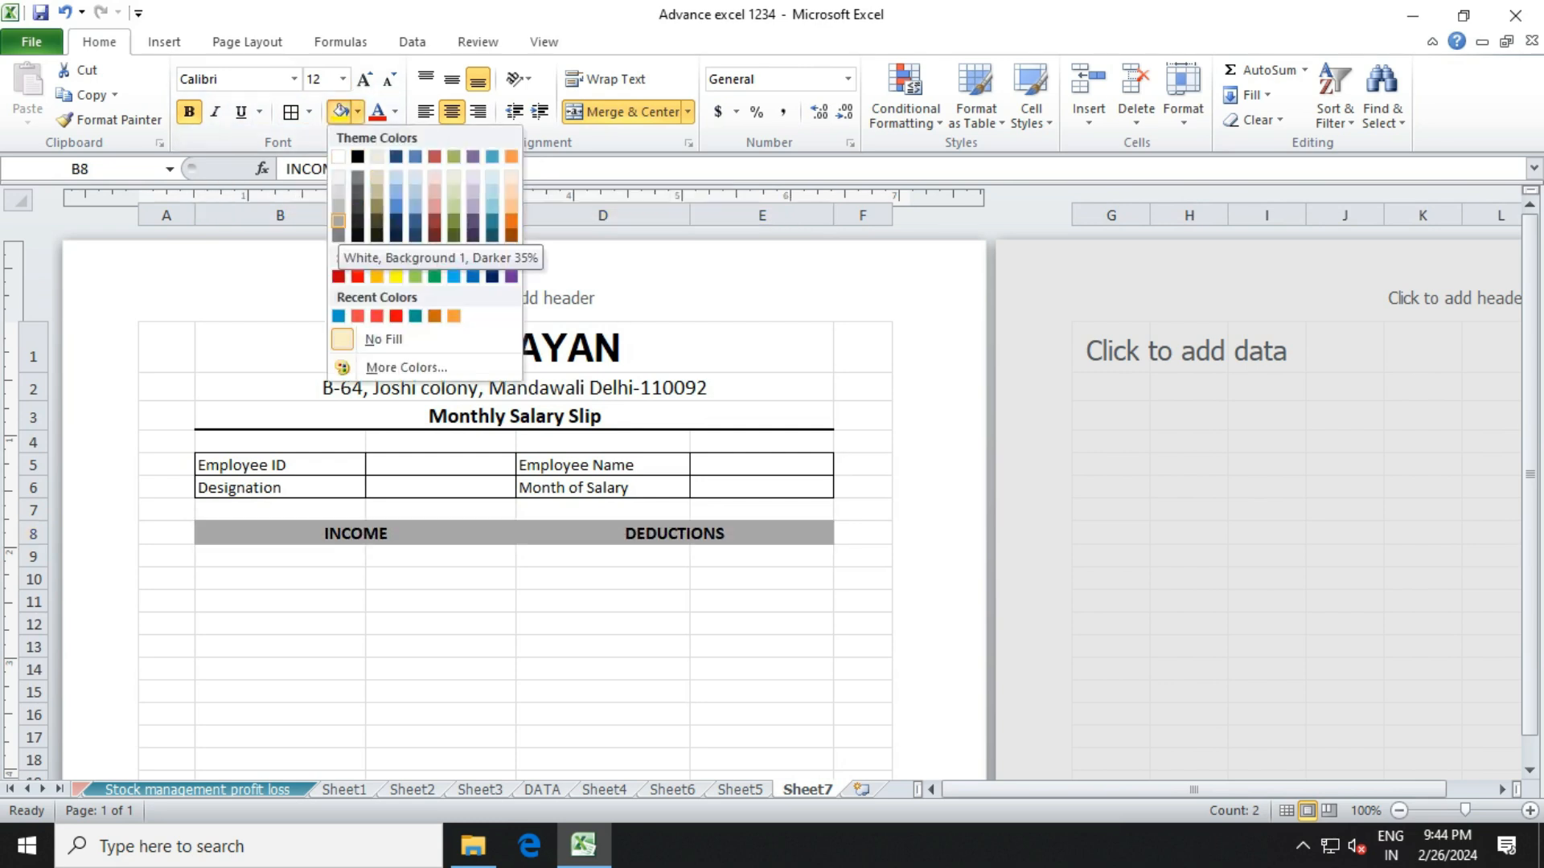
left_click(338, 221)
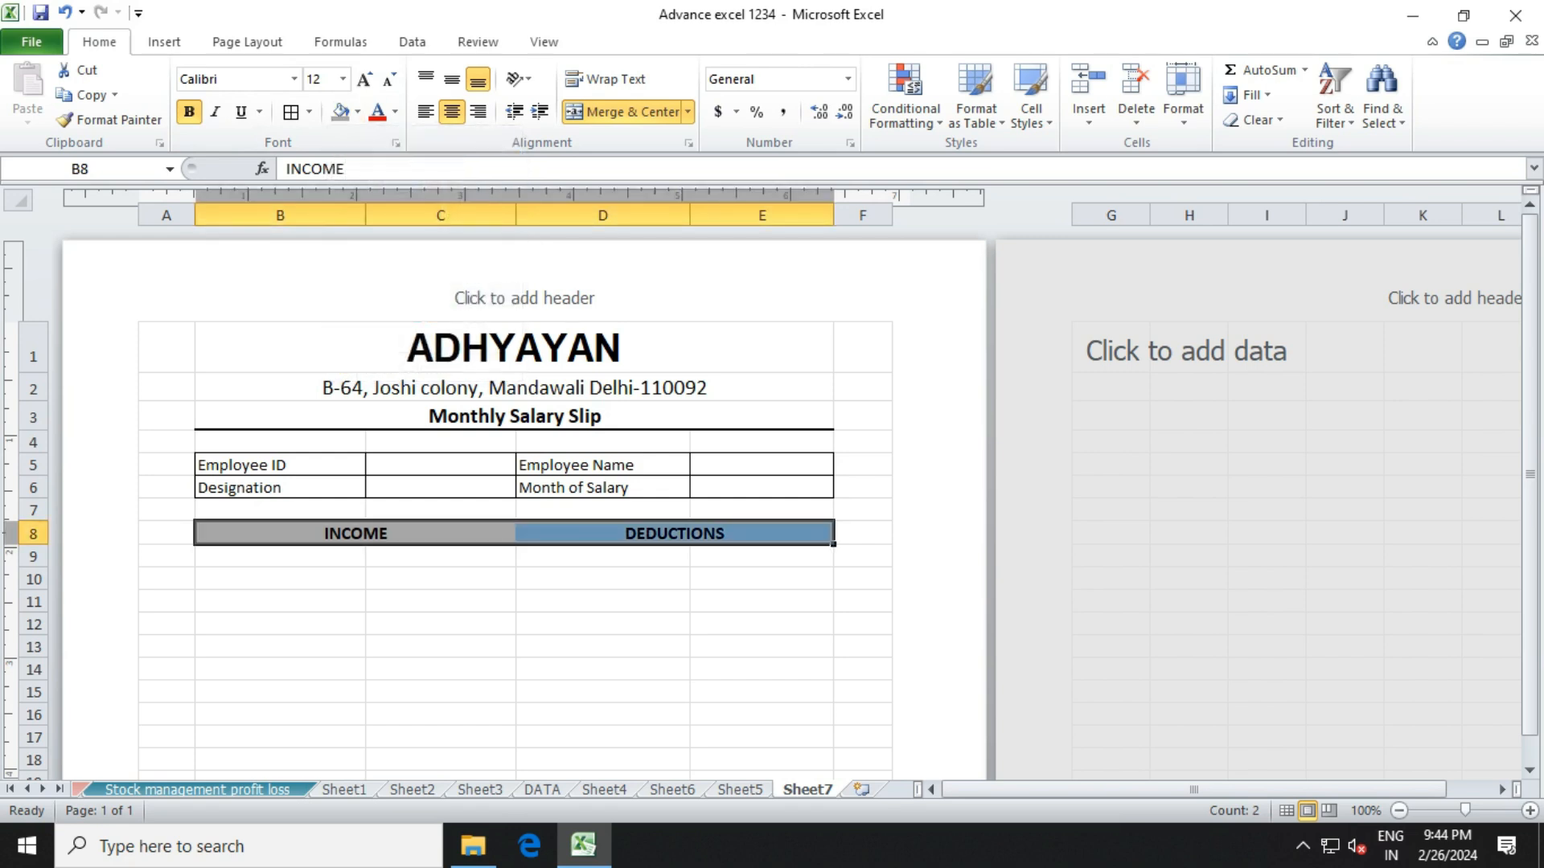
left_click(279, 556)
left_click(354, 534)
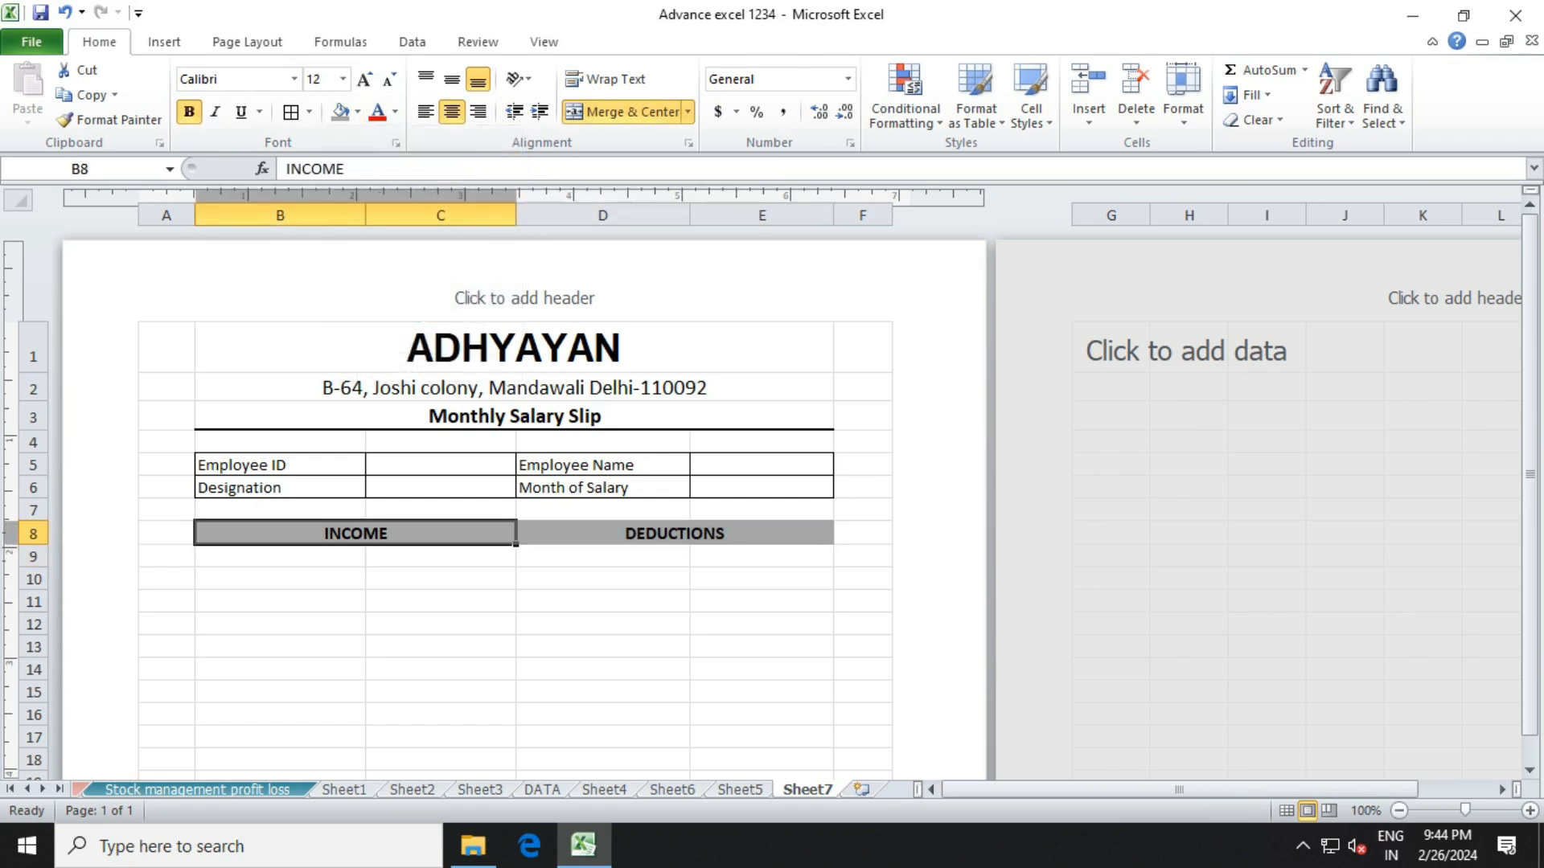
left_click_drag(354, 534, 762, 556)
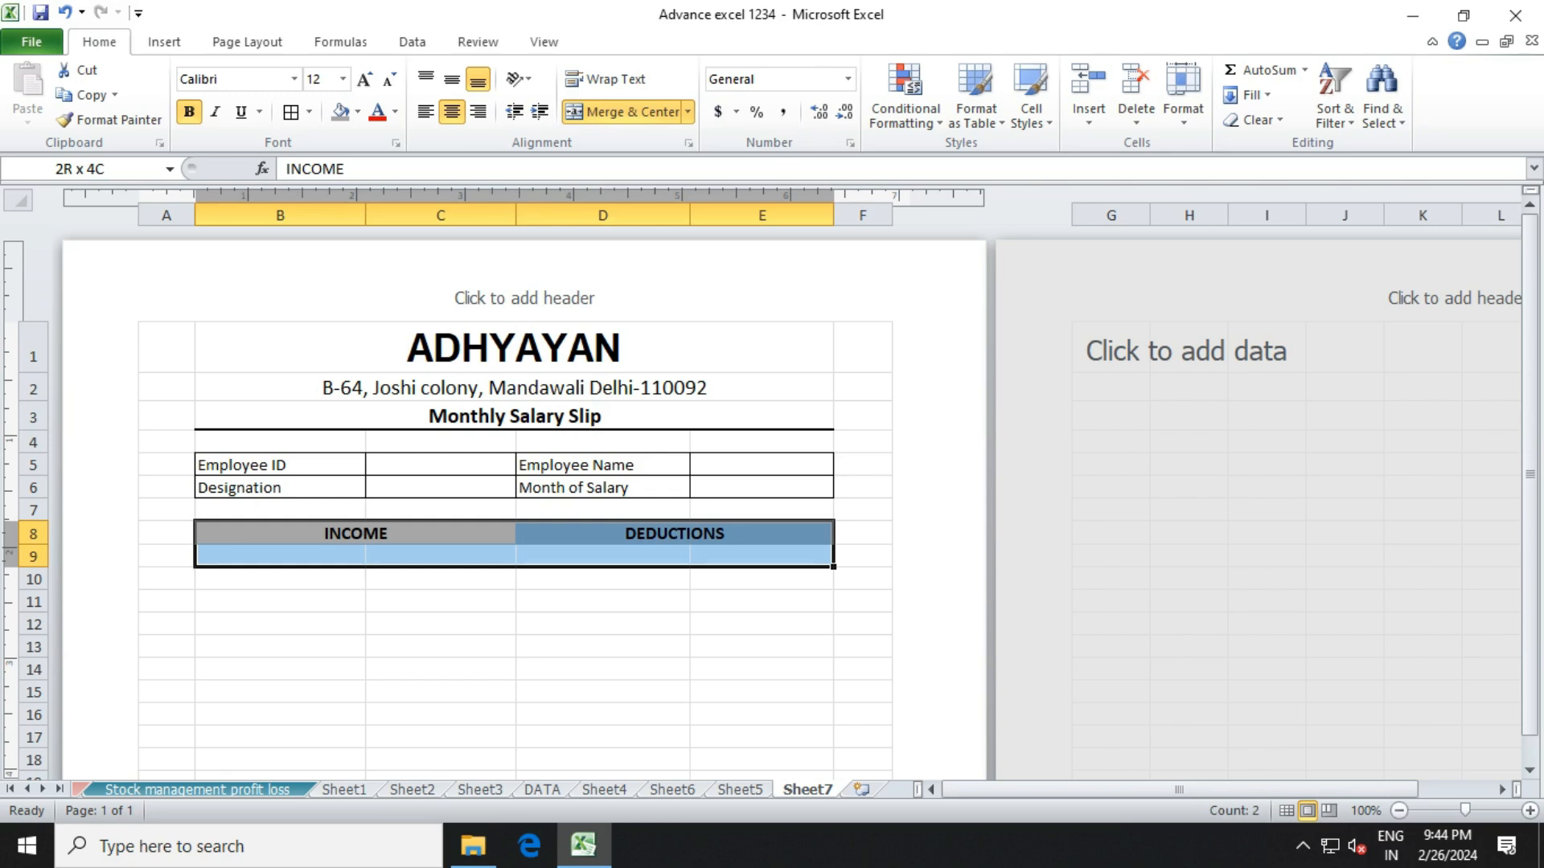
Enter Basic Salary in B9 as the first income item.
left_click(441, 602)
left_click(280, 556)
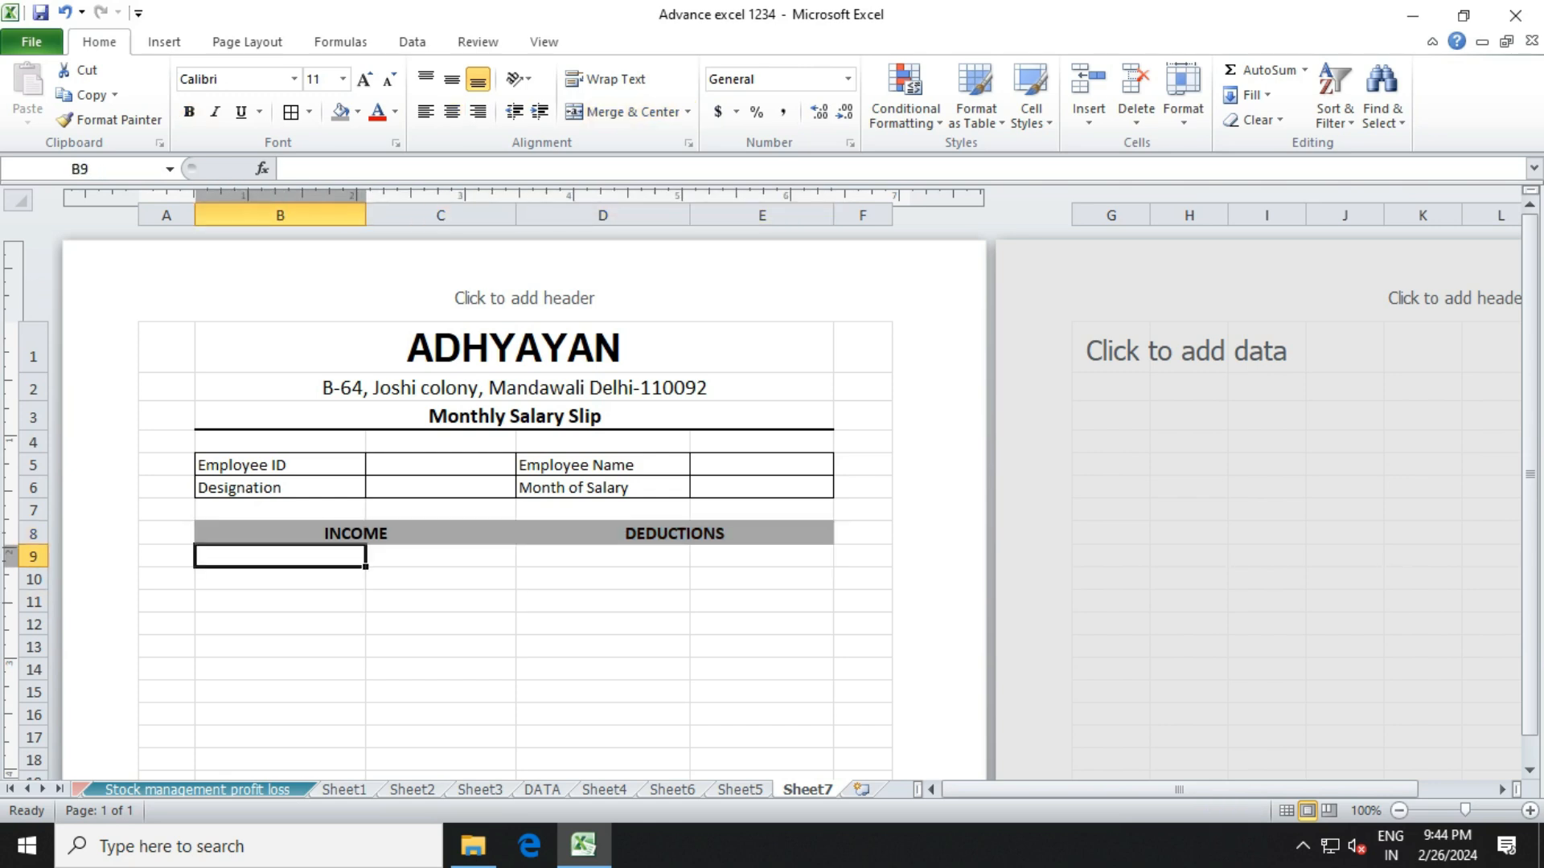
type("ba")
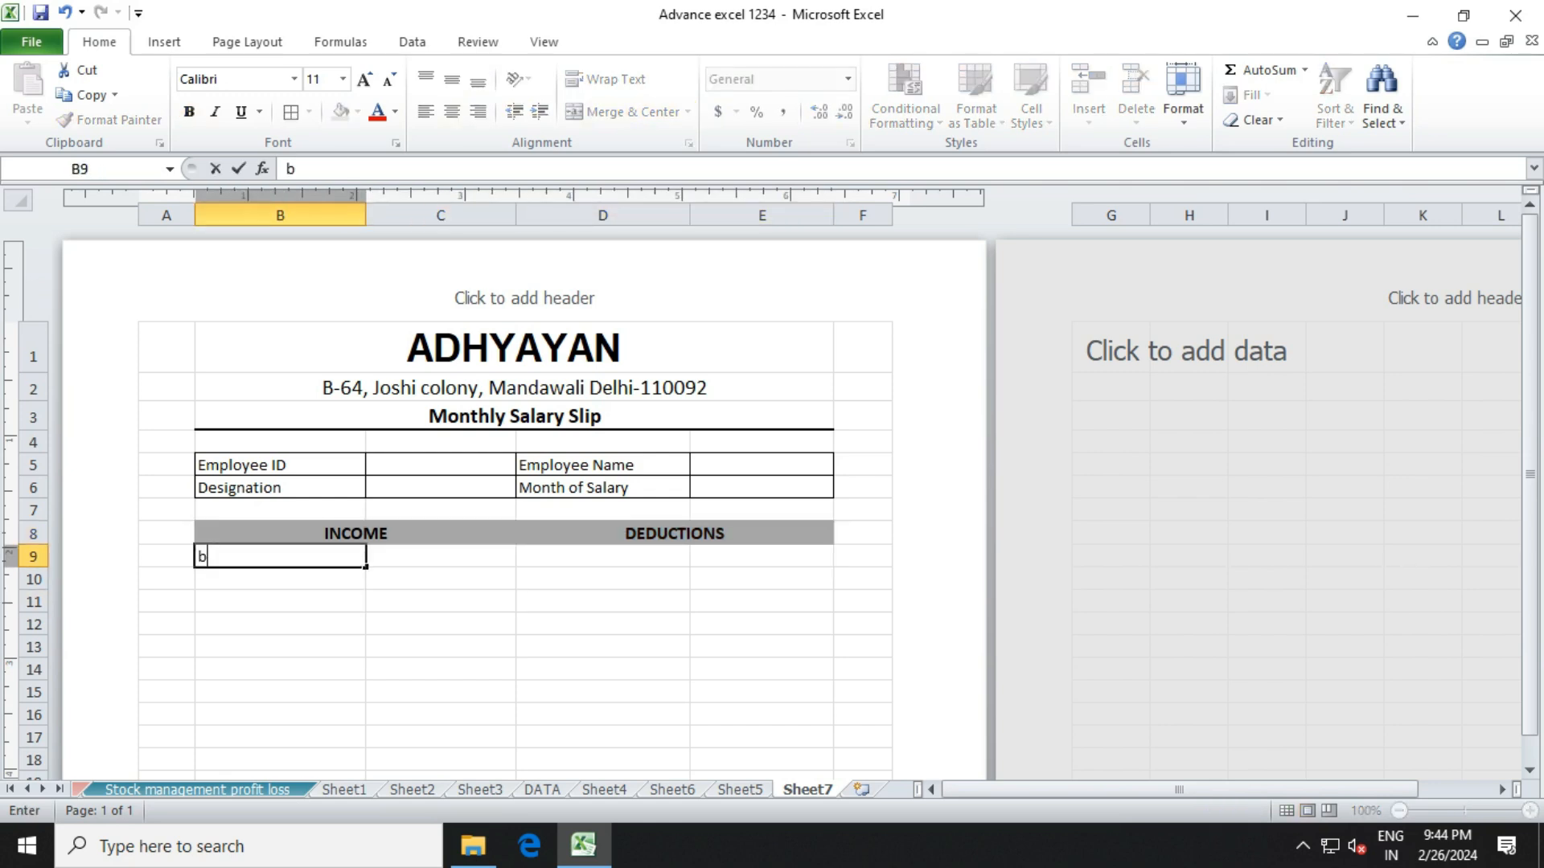
key("BackSpace")
key("BackSpace")
type("Basic Salary")
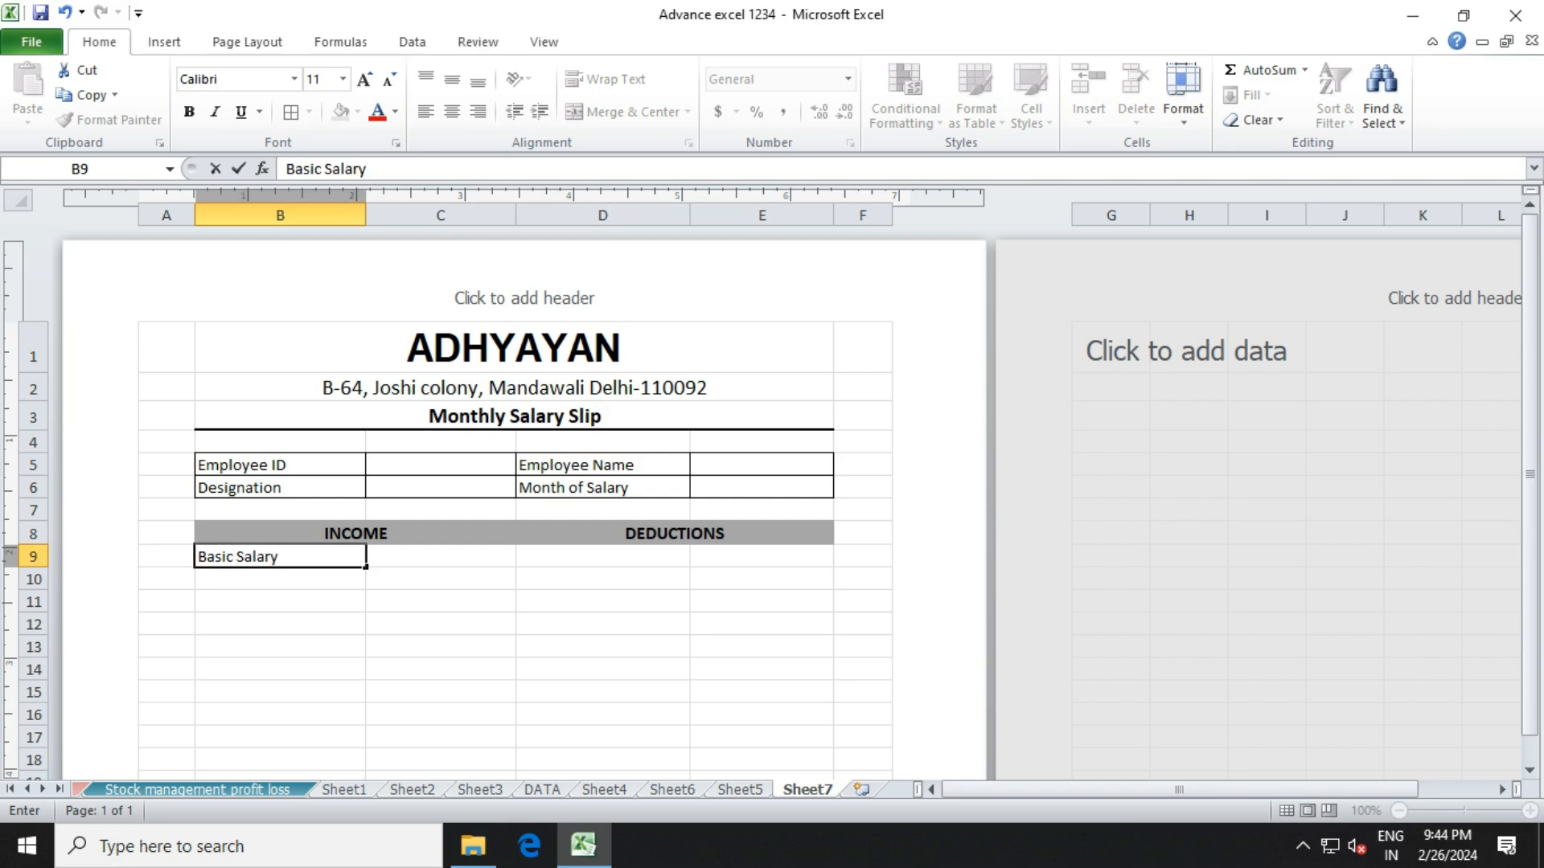
key("Return")
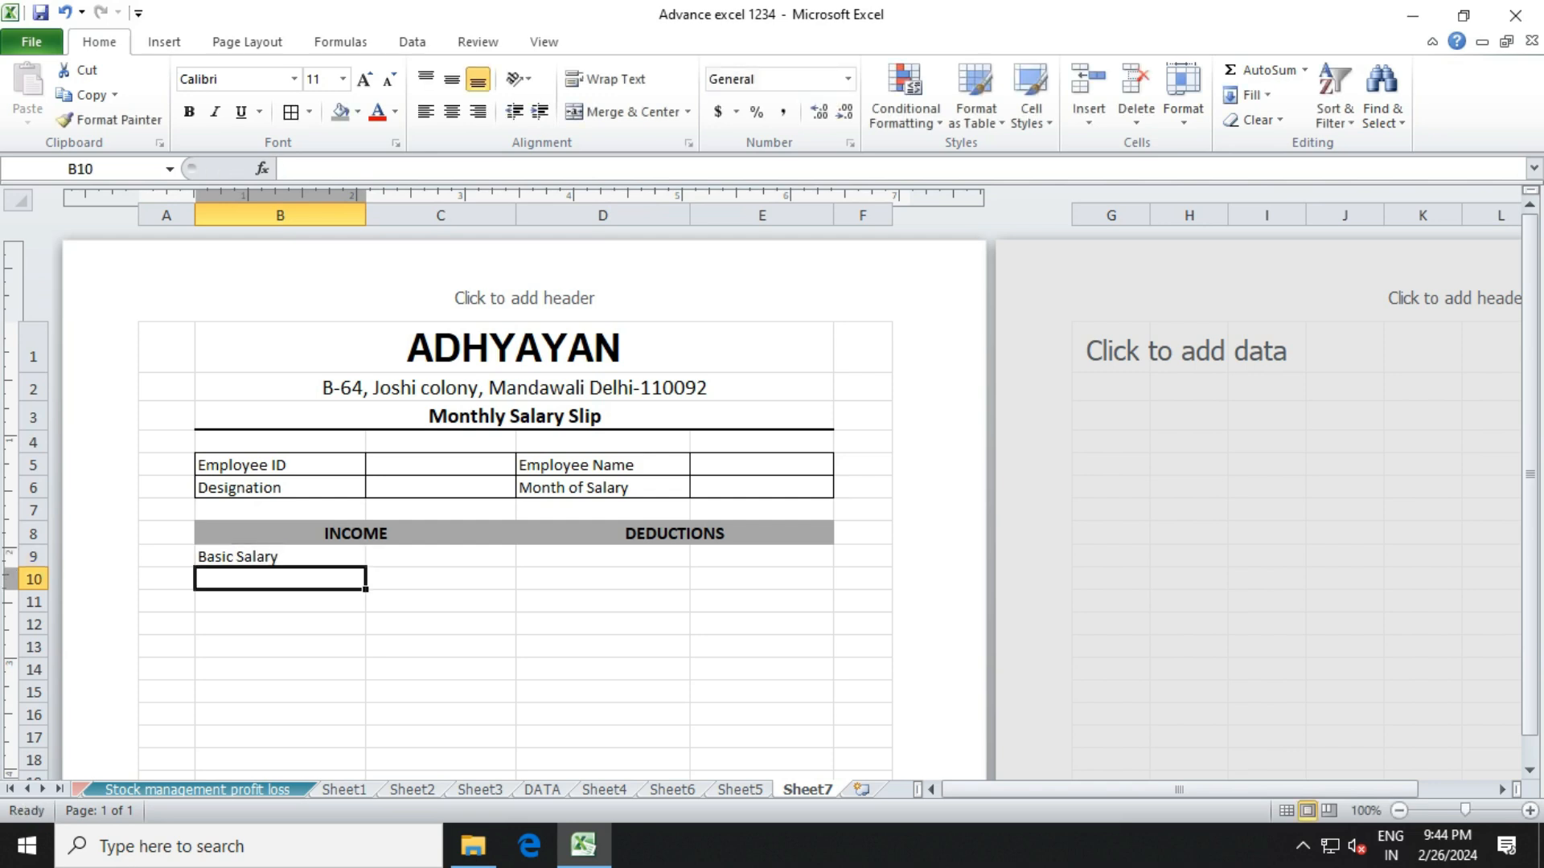
Enter DA, TA, HRA and Gross Pay in B10:B13.
type("DA")
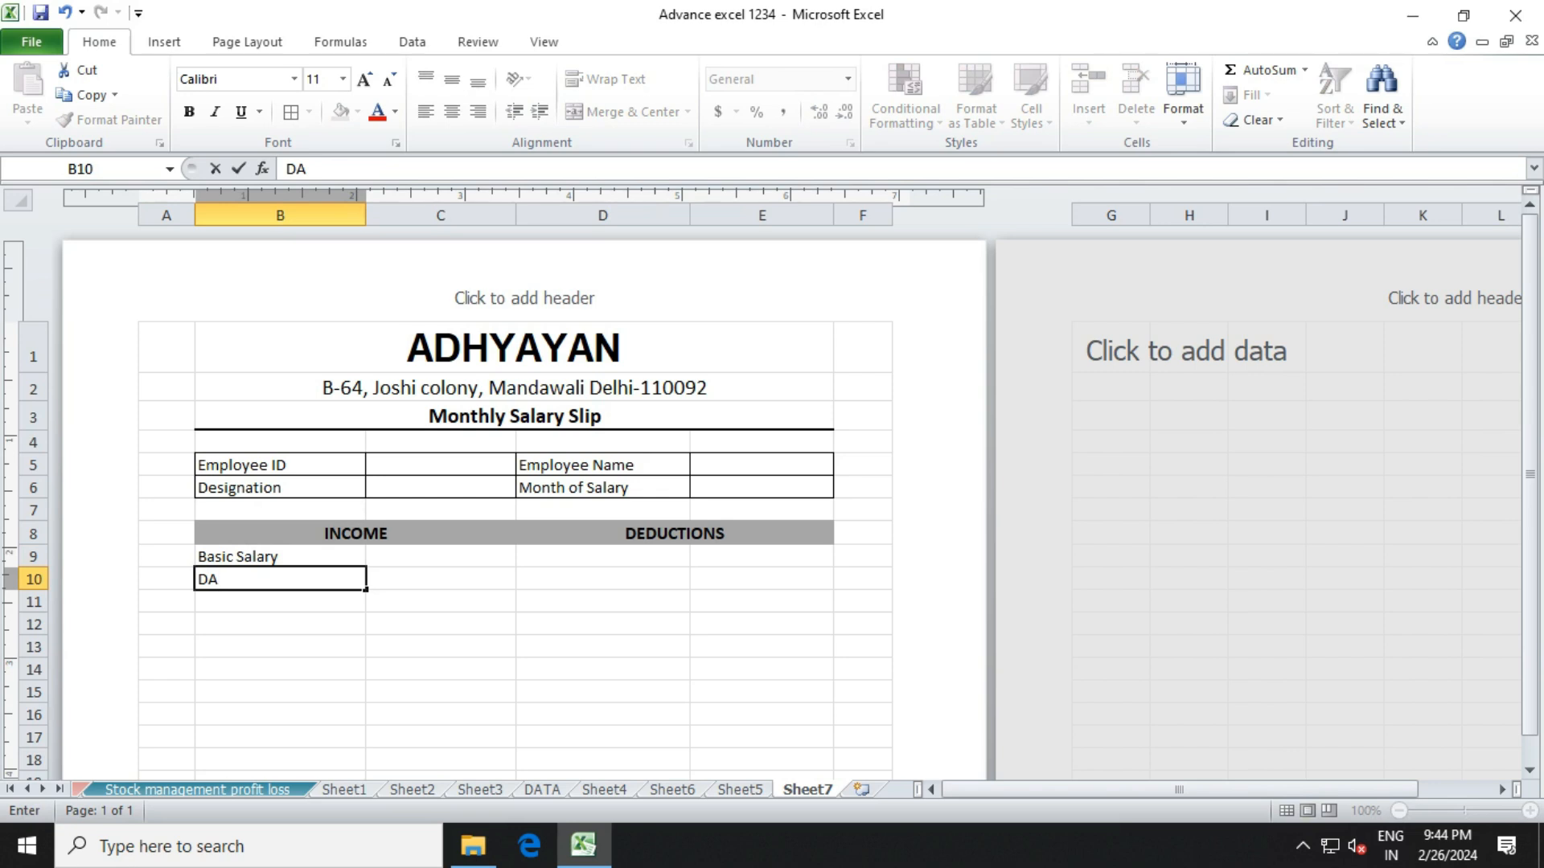
key("Return")
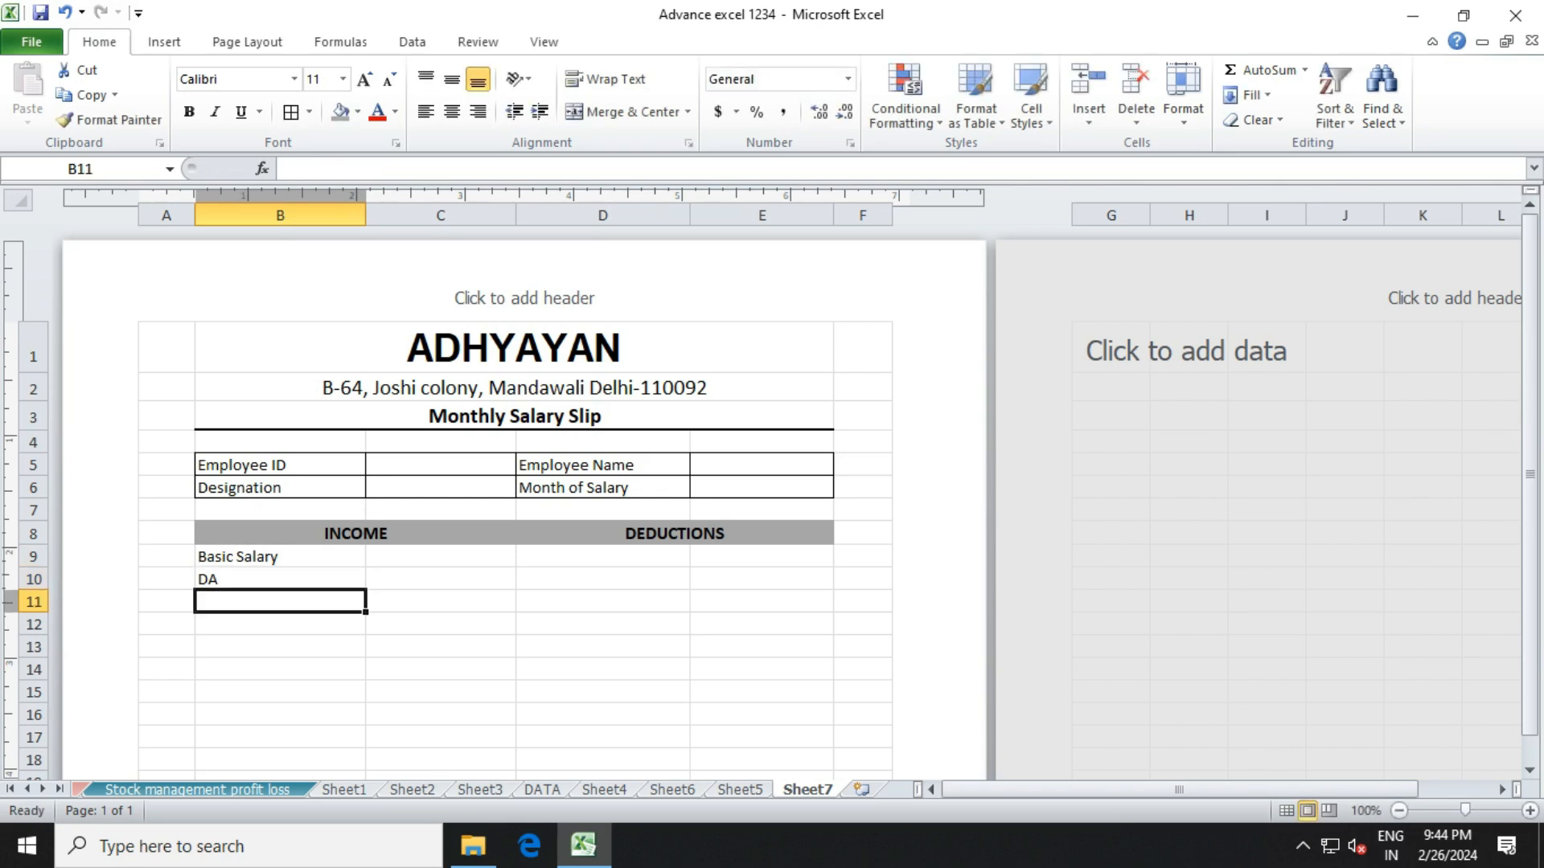
type("TA")
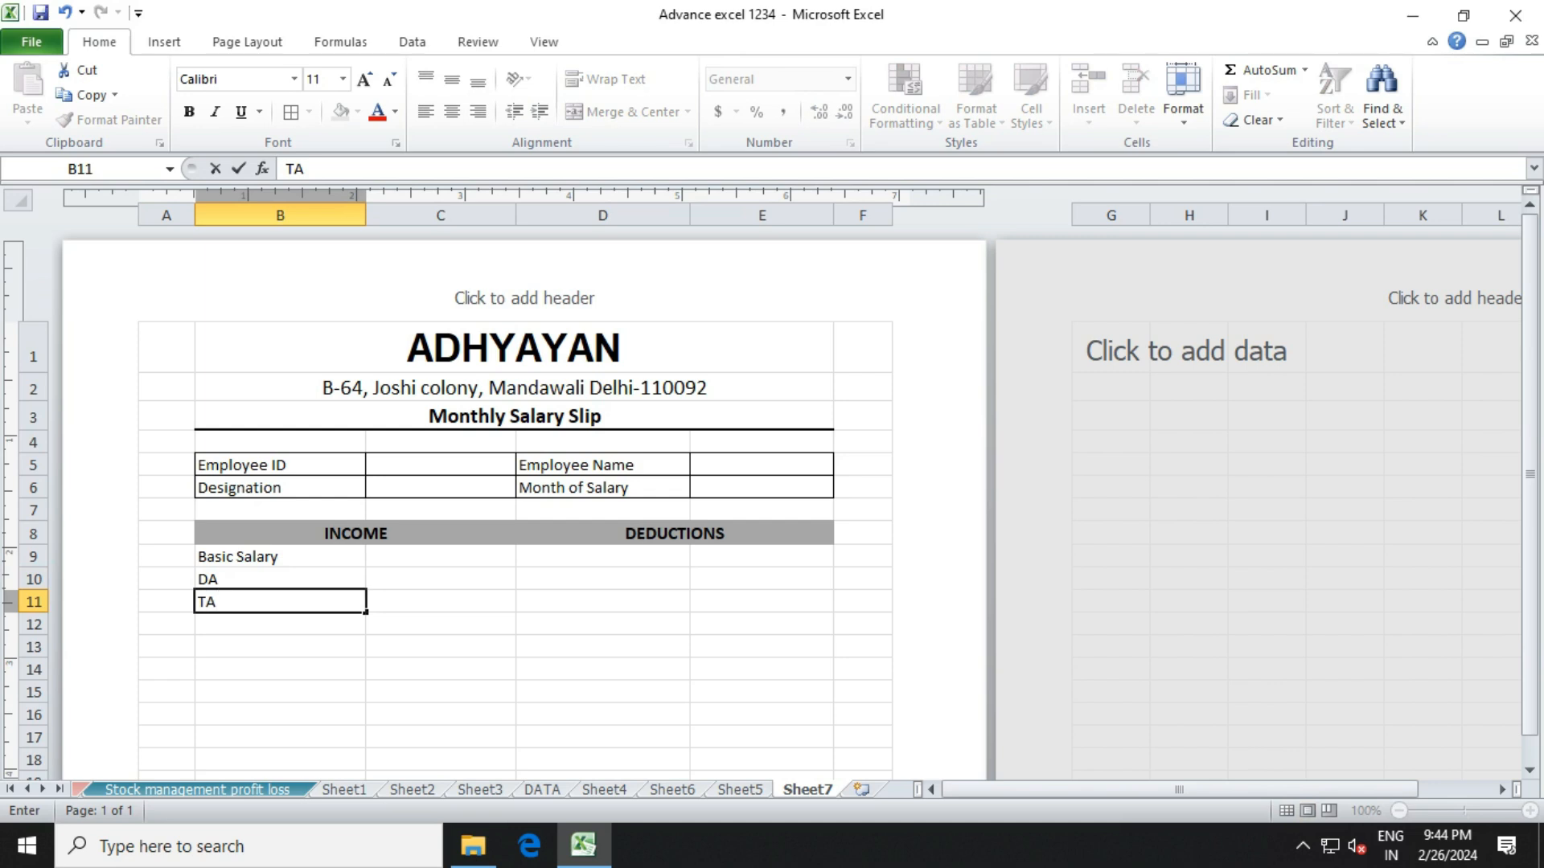
key("Return")
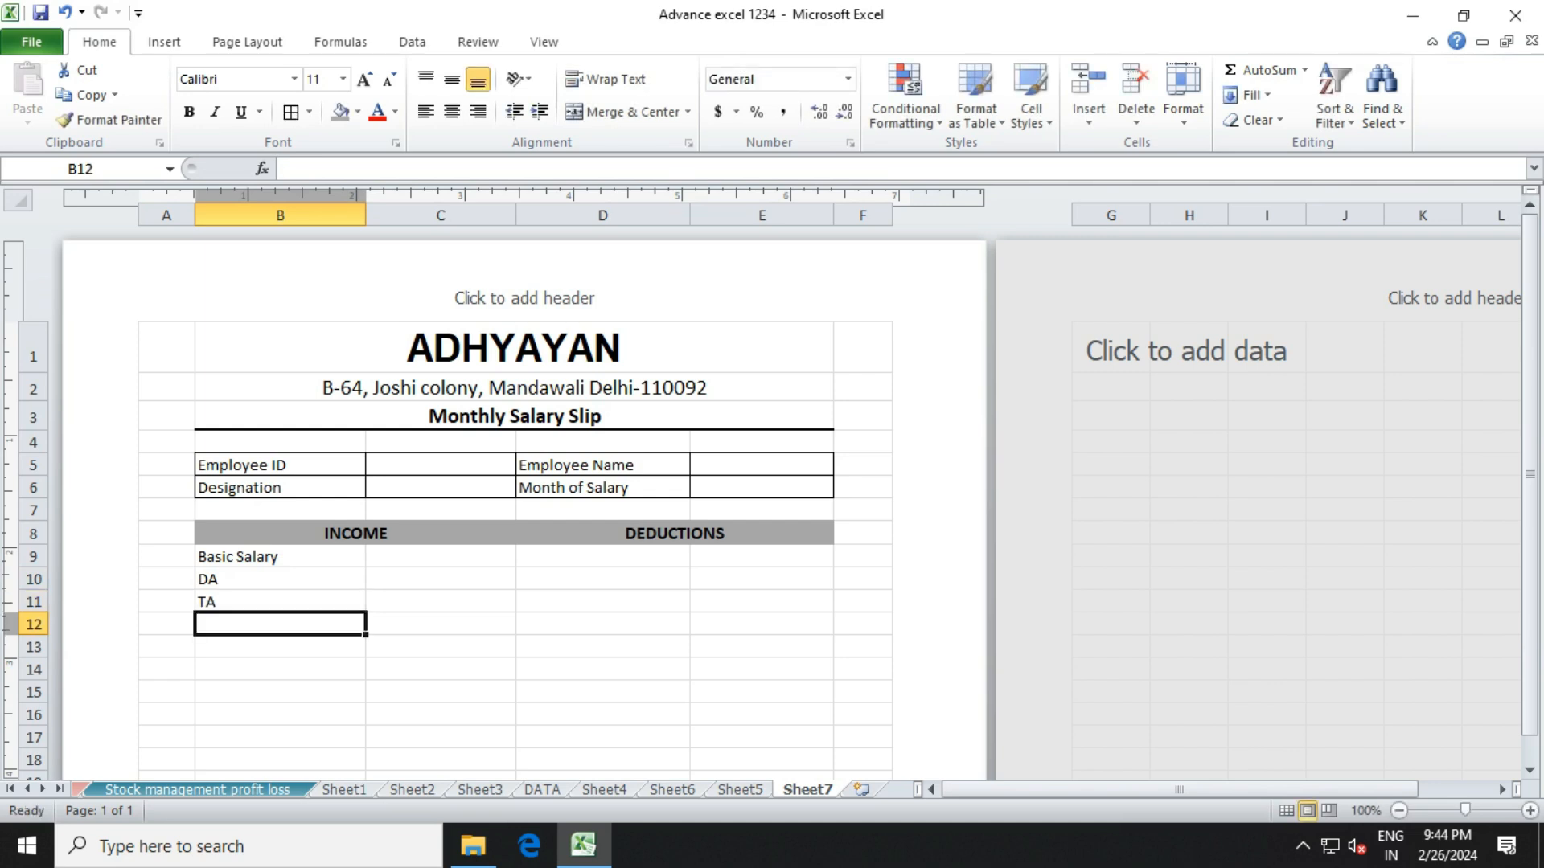
type("HRA")
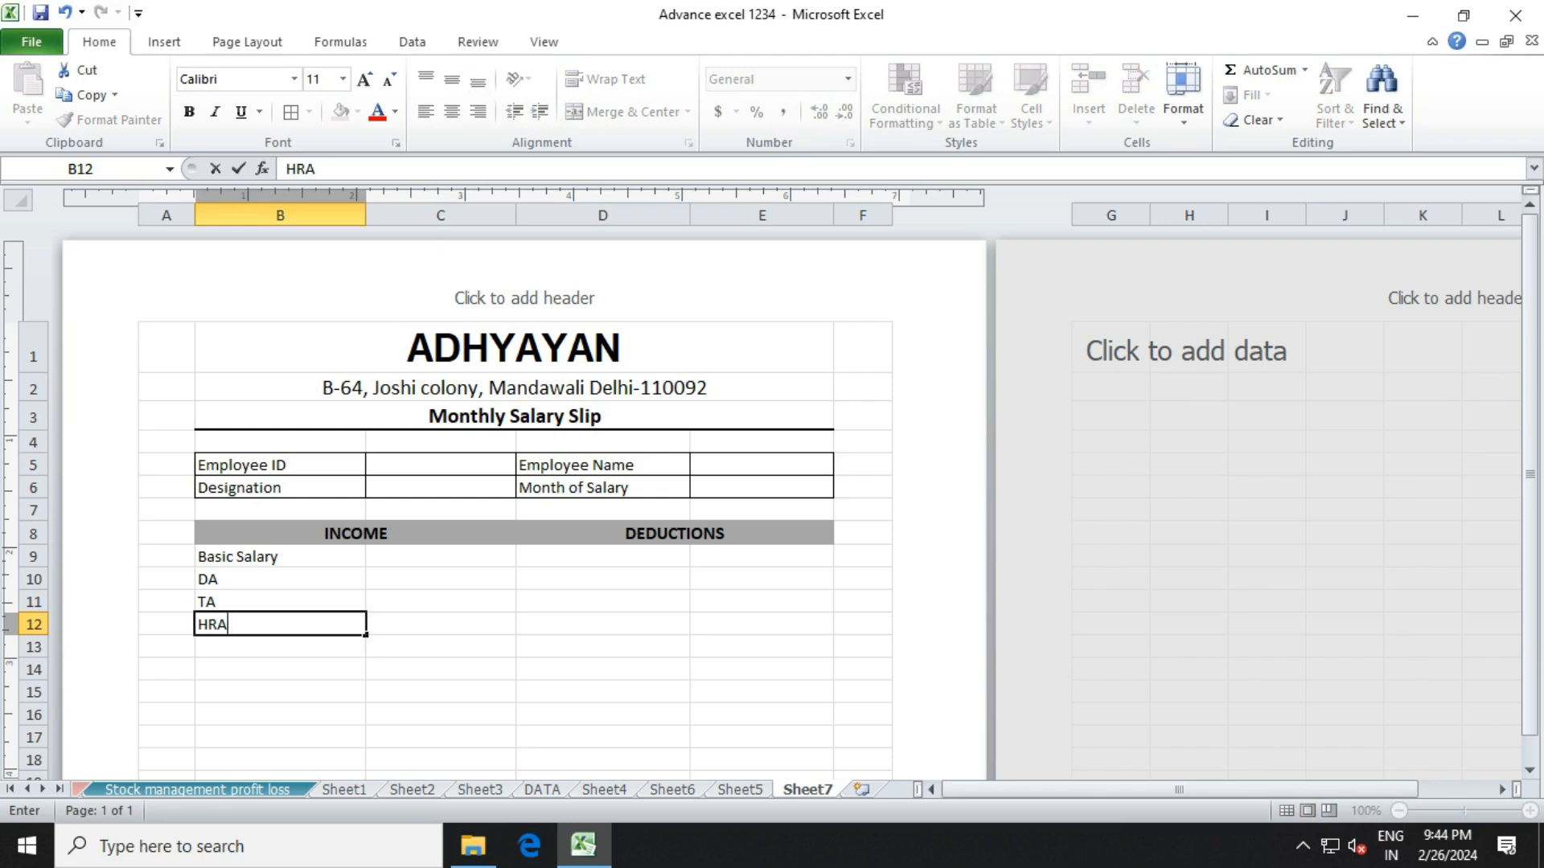
key("Return")
type("Gross")
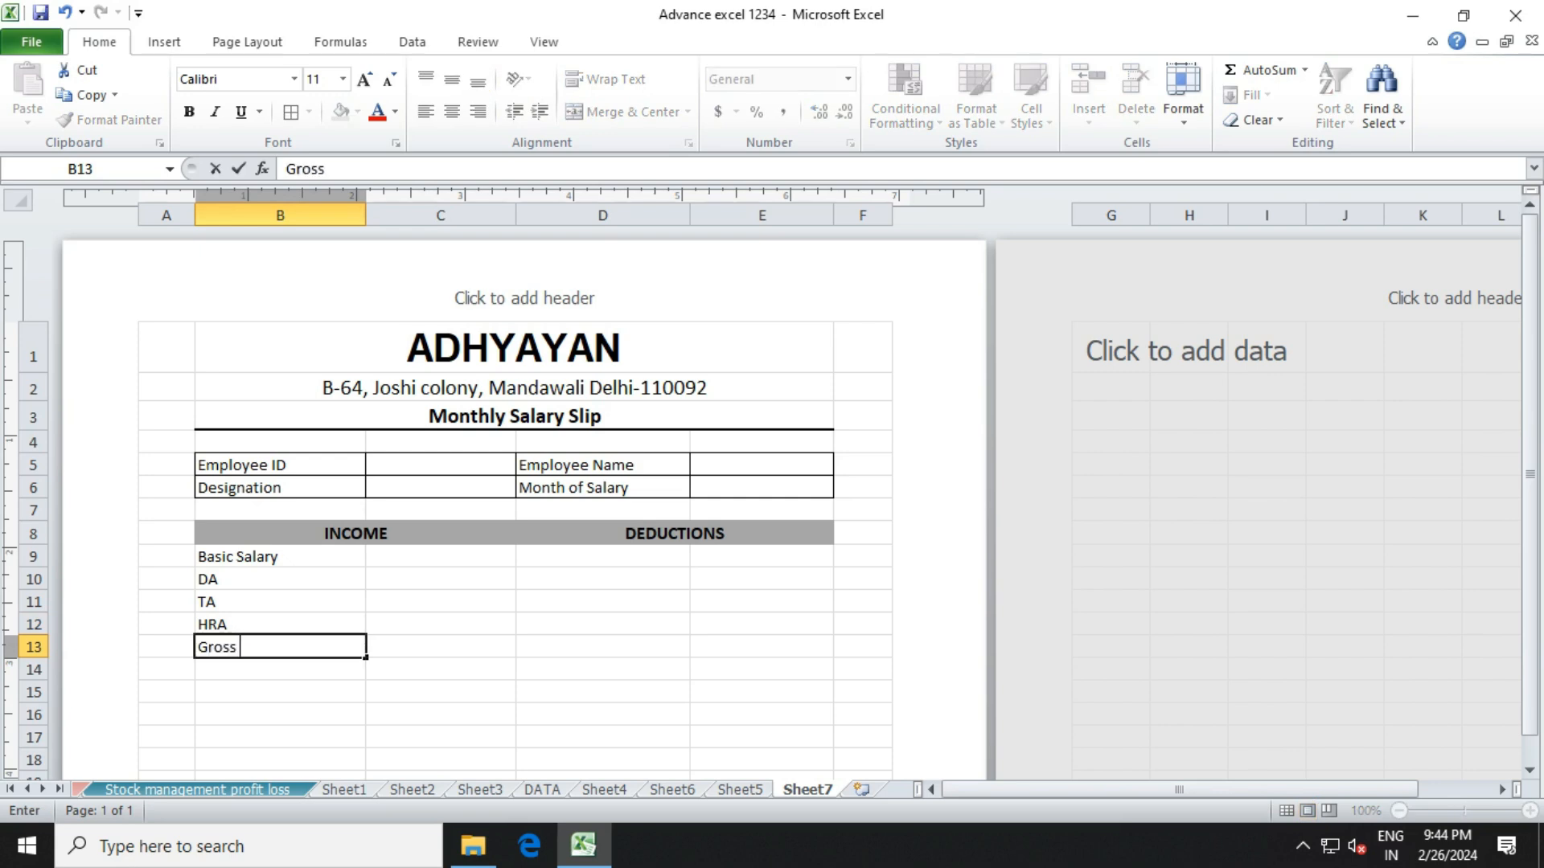
type(" Pay")
left_click(602, 557)
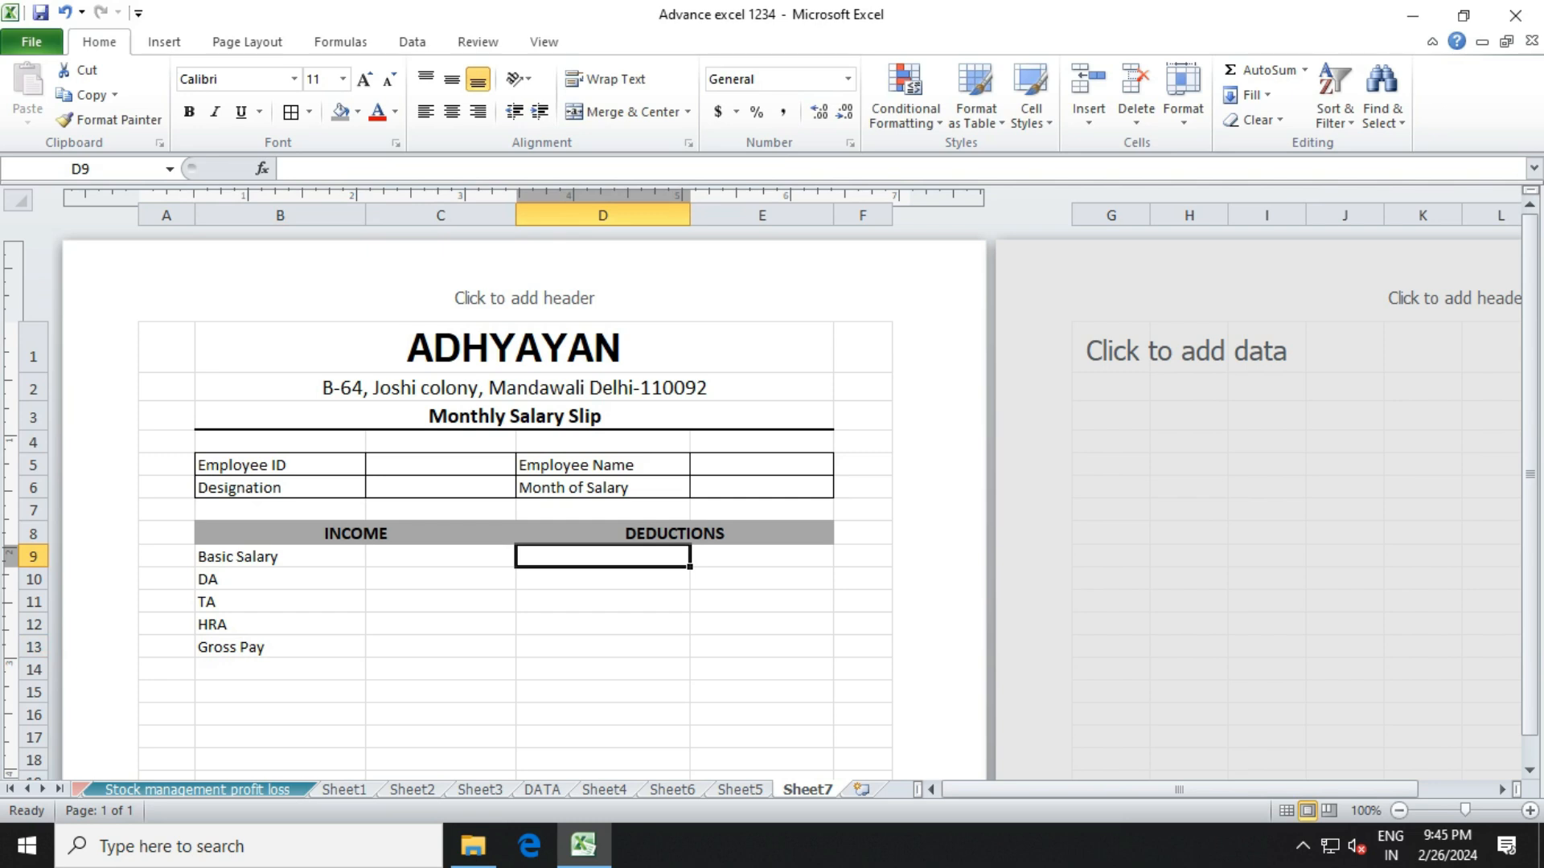
Finish the 'Provident fund' label in D9 as the first deduction.
type("Pro")
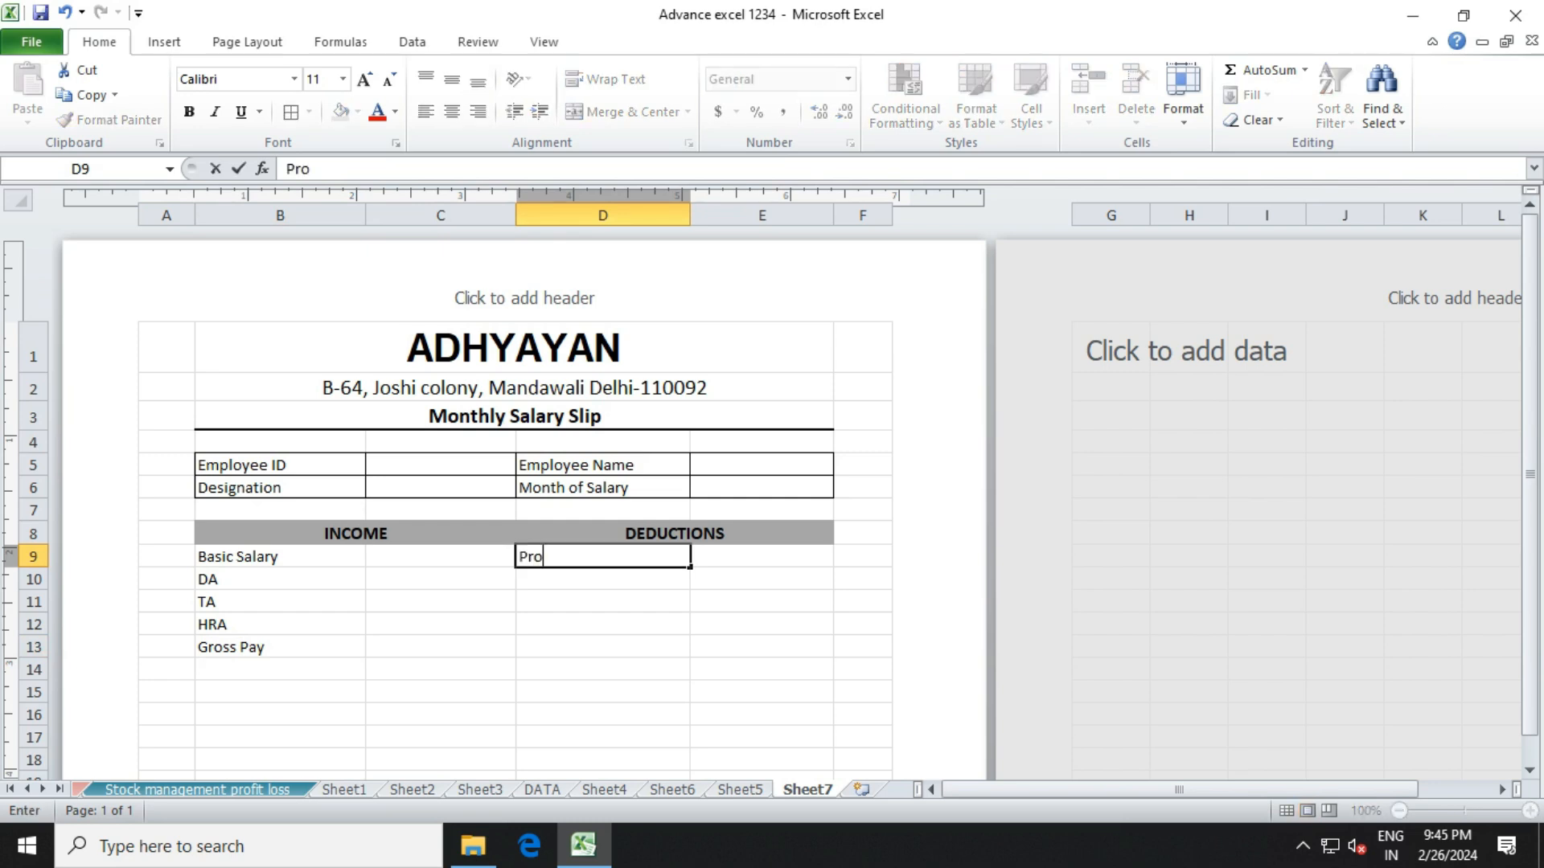
type("vident fund")
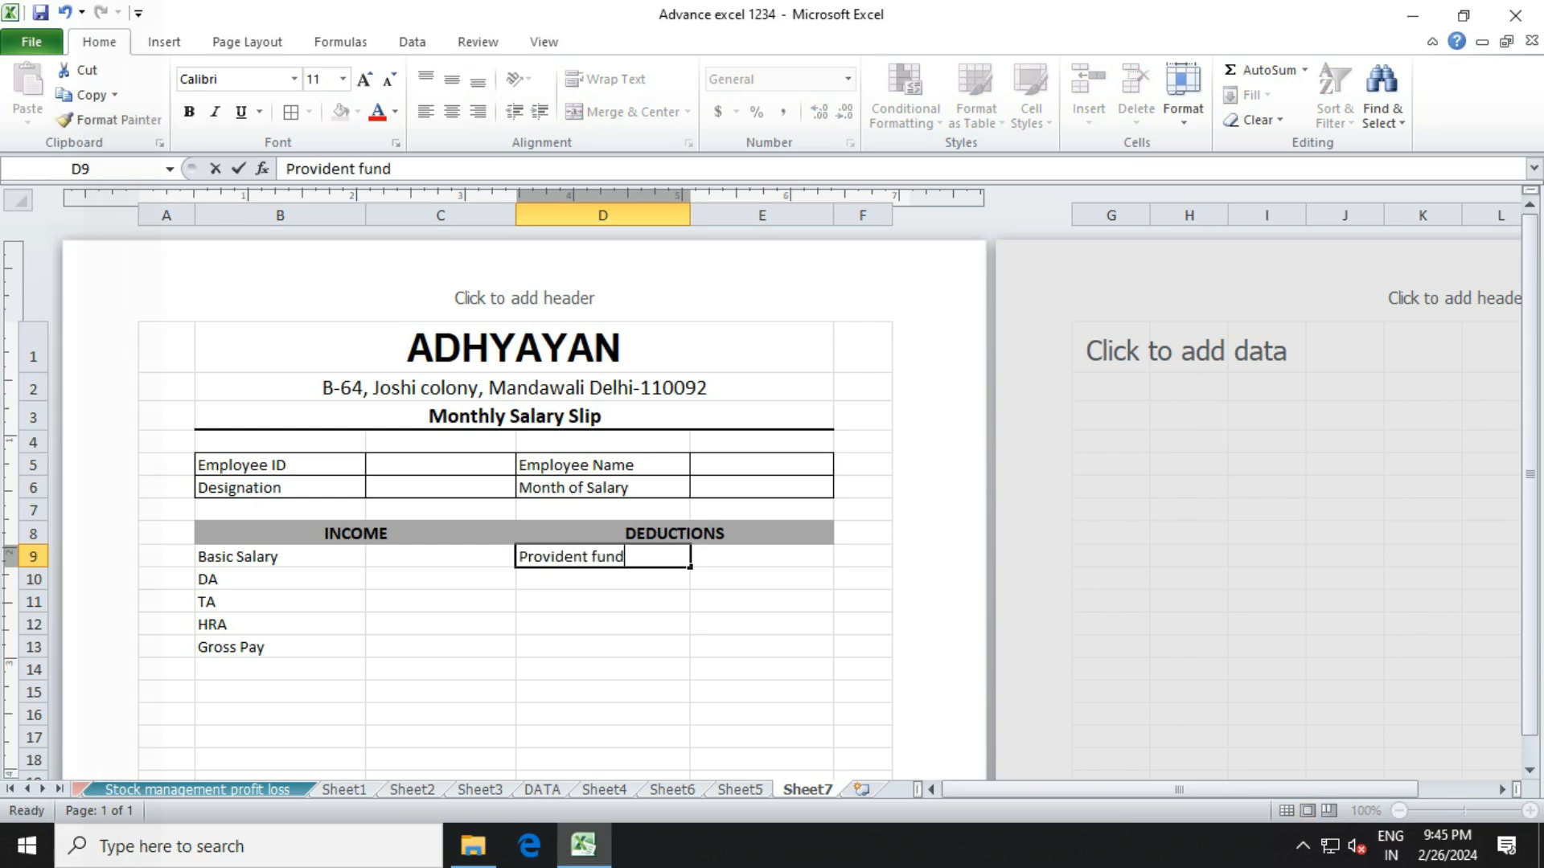
key("ctrl+Return")
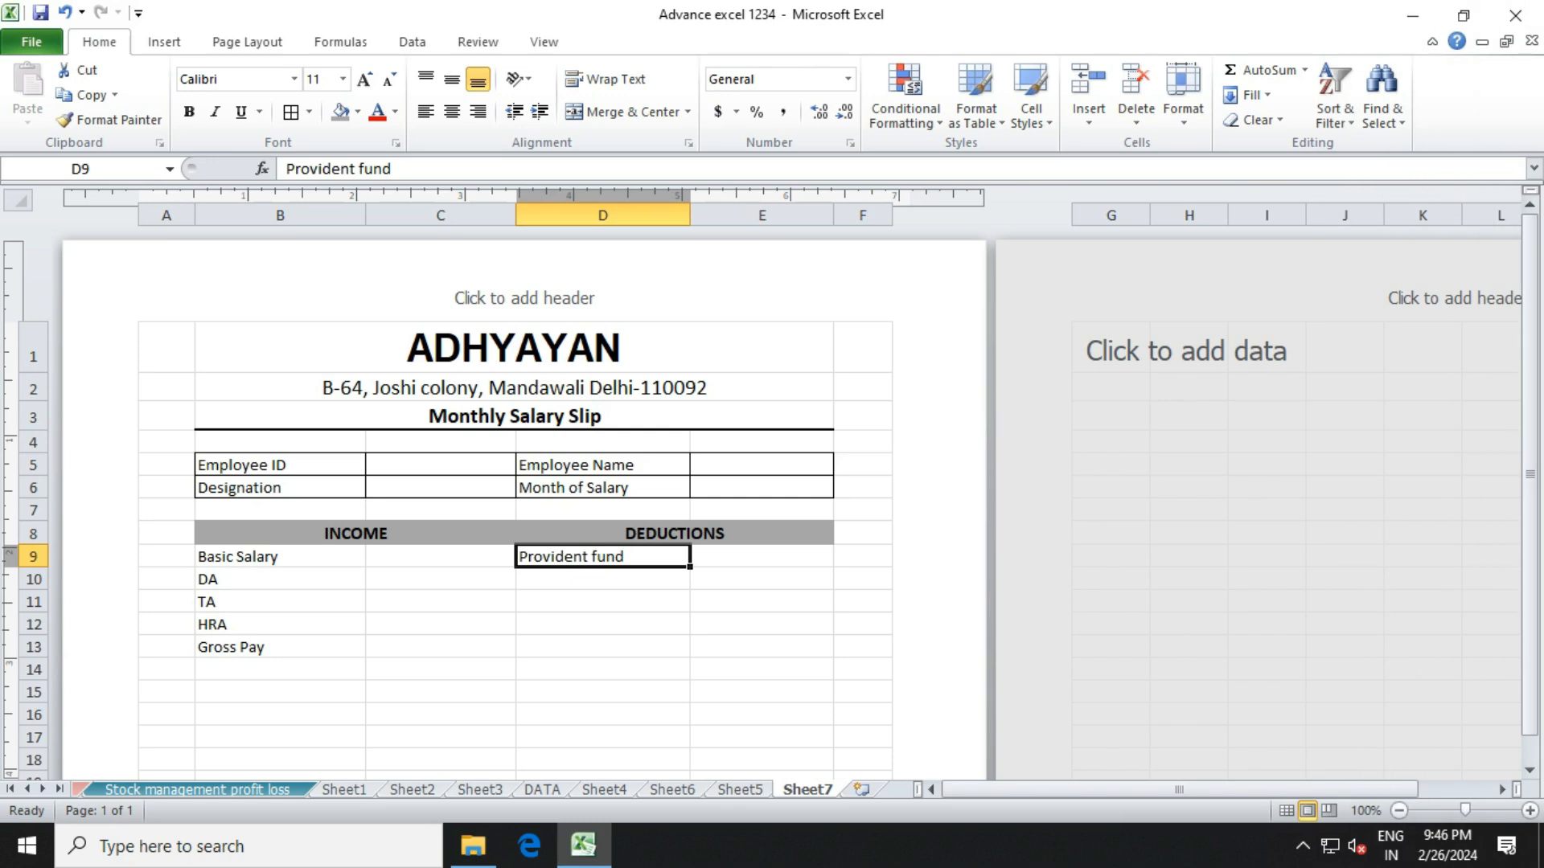
key("Down")
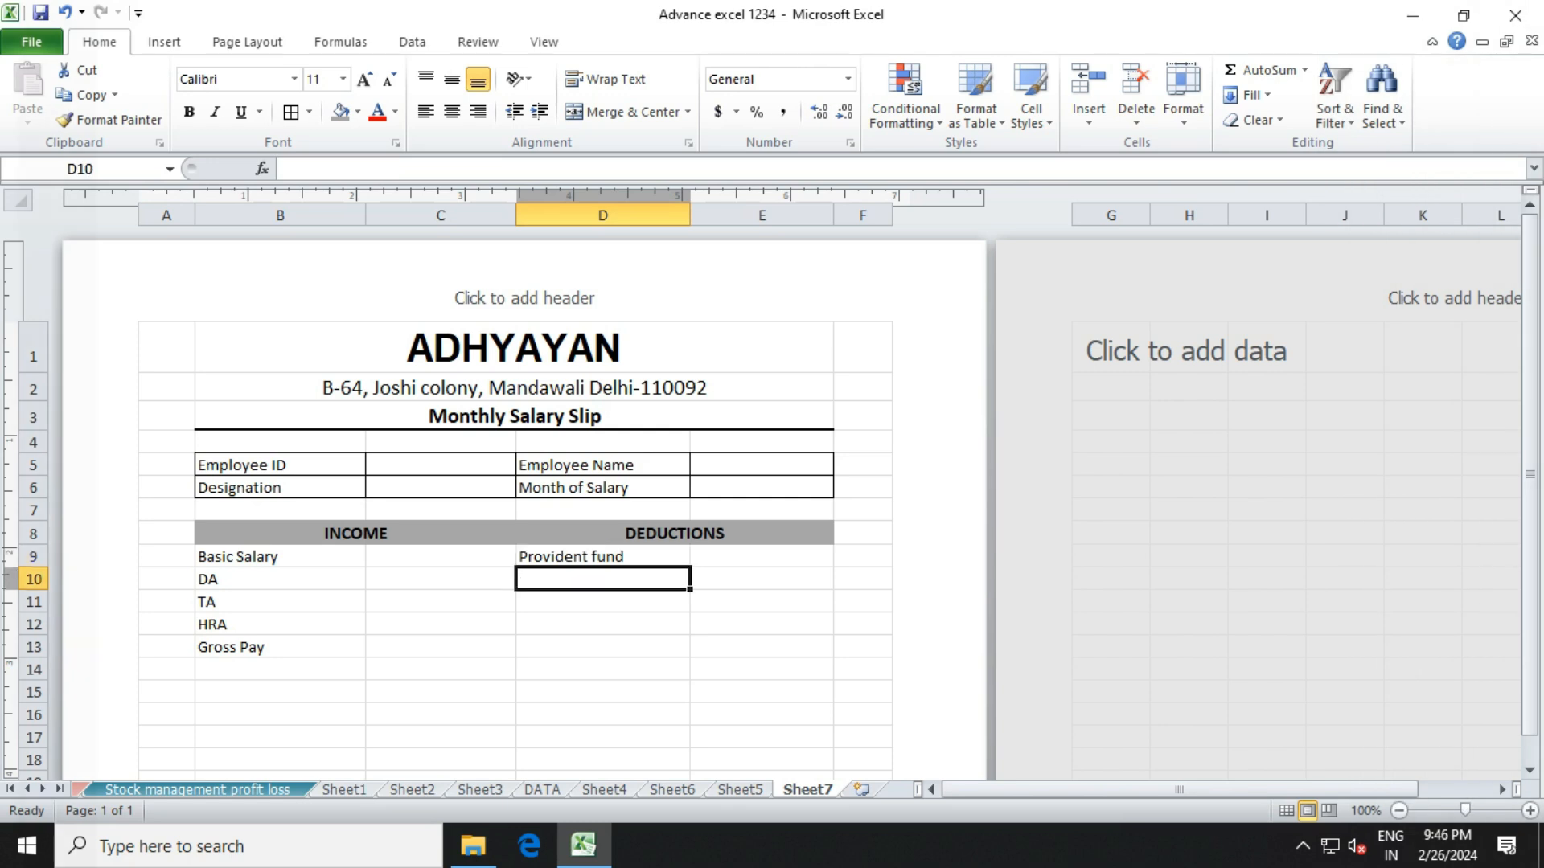
Add the 'Loan' and 'ESI' labels in D10 and D11.
type("to")
key("BackSpace")
key("BackSpace")
type("Loan")
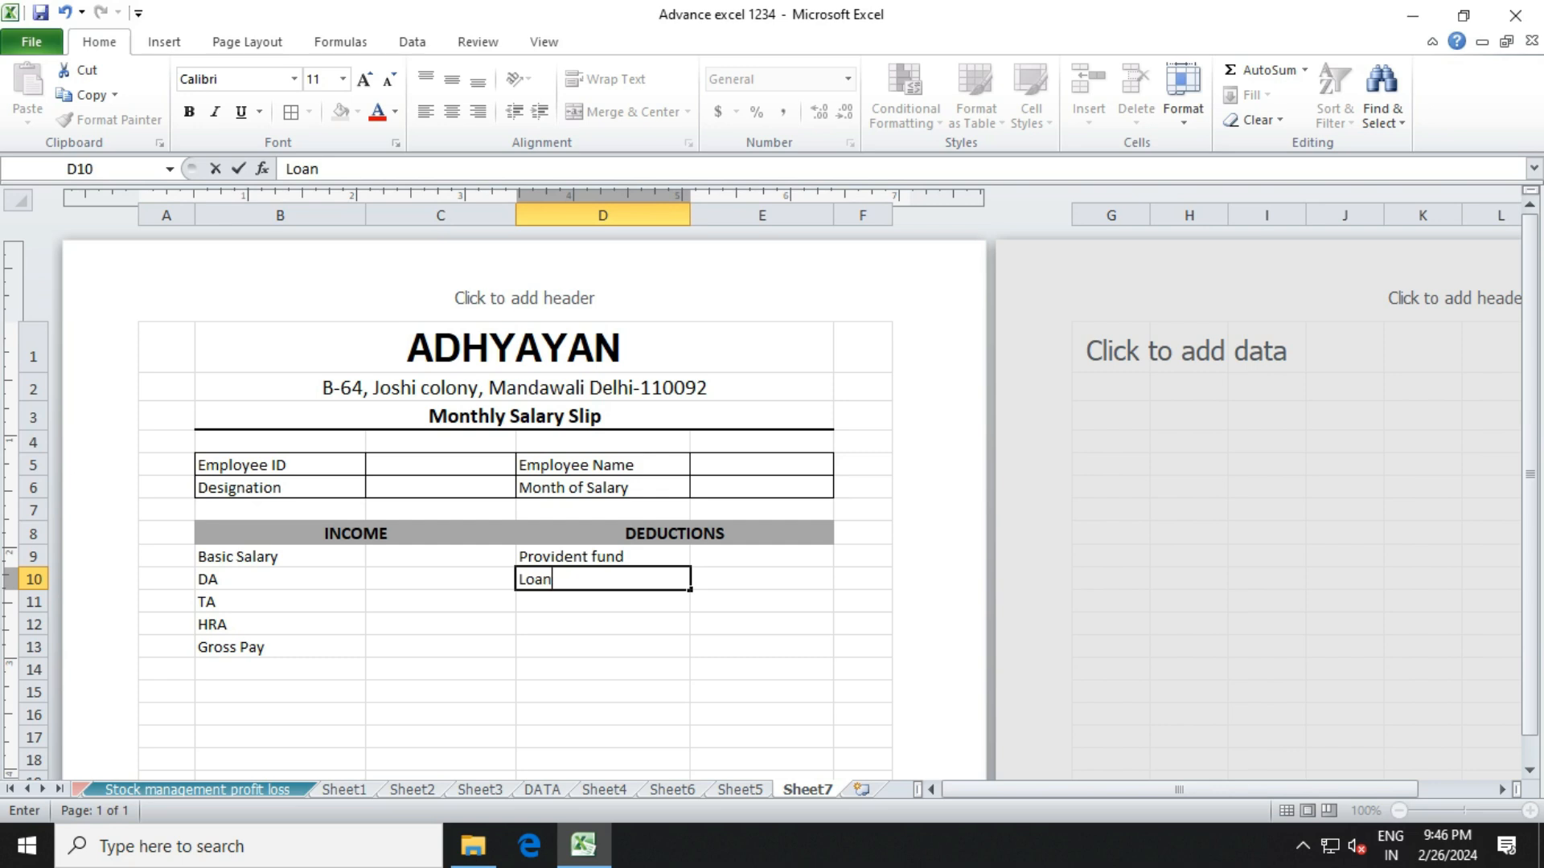
key("Return")
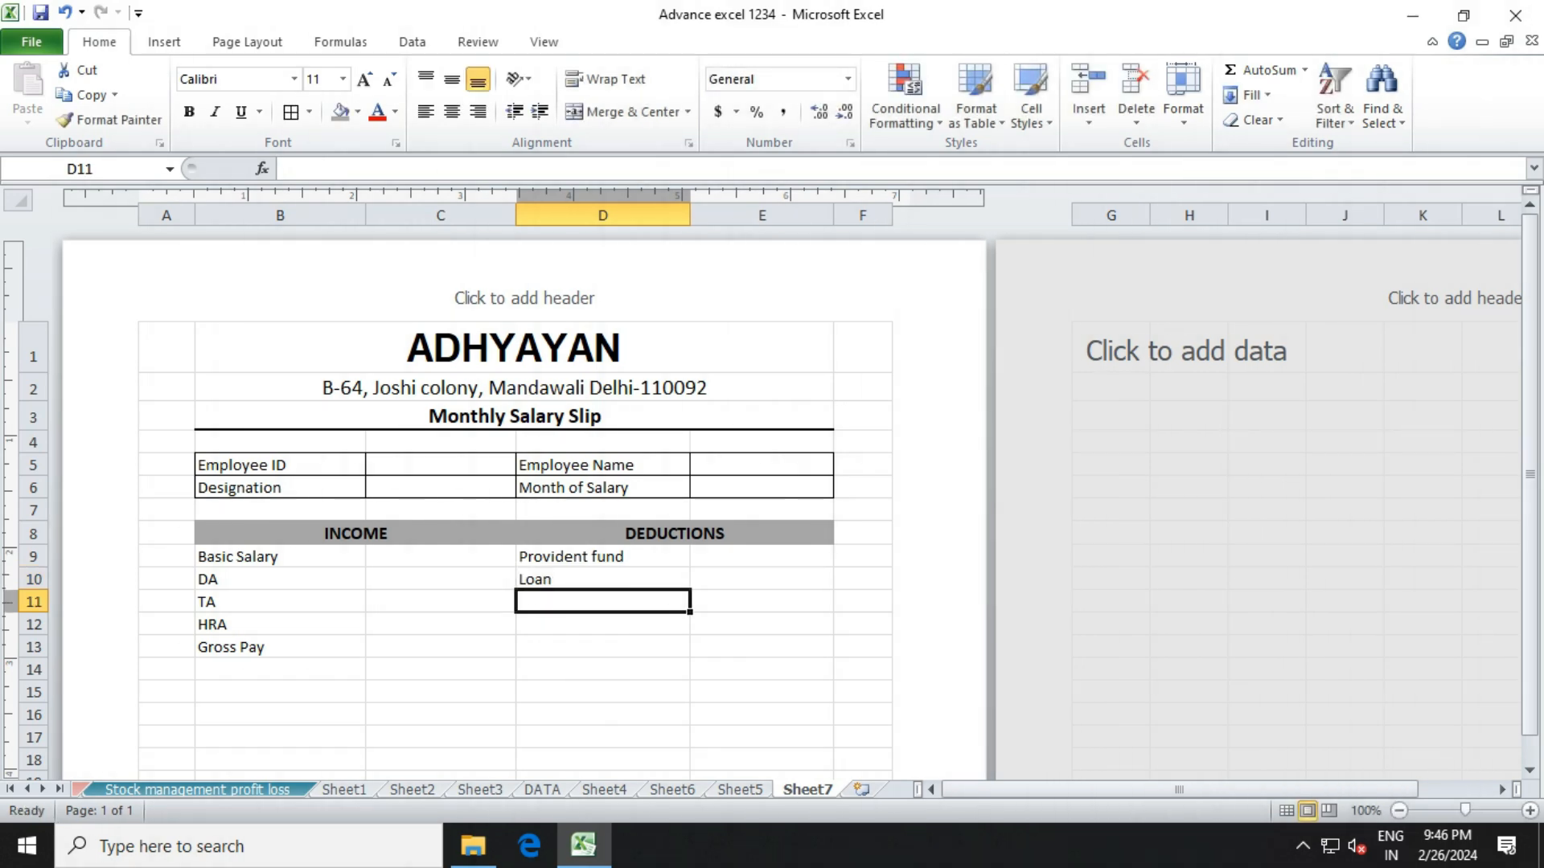
type("ESi")
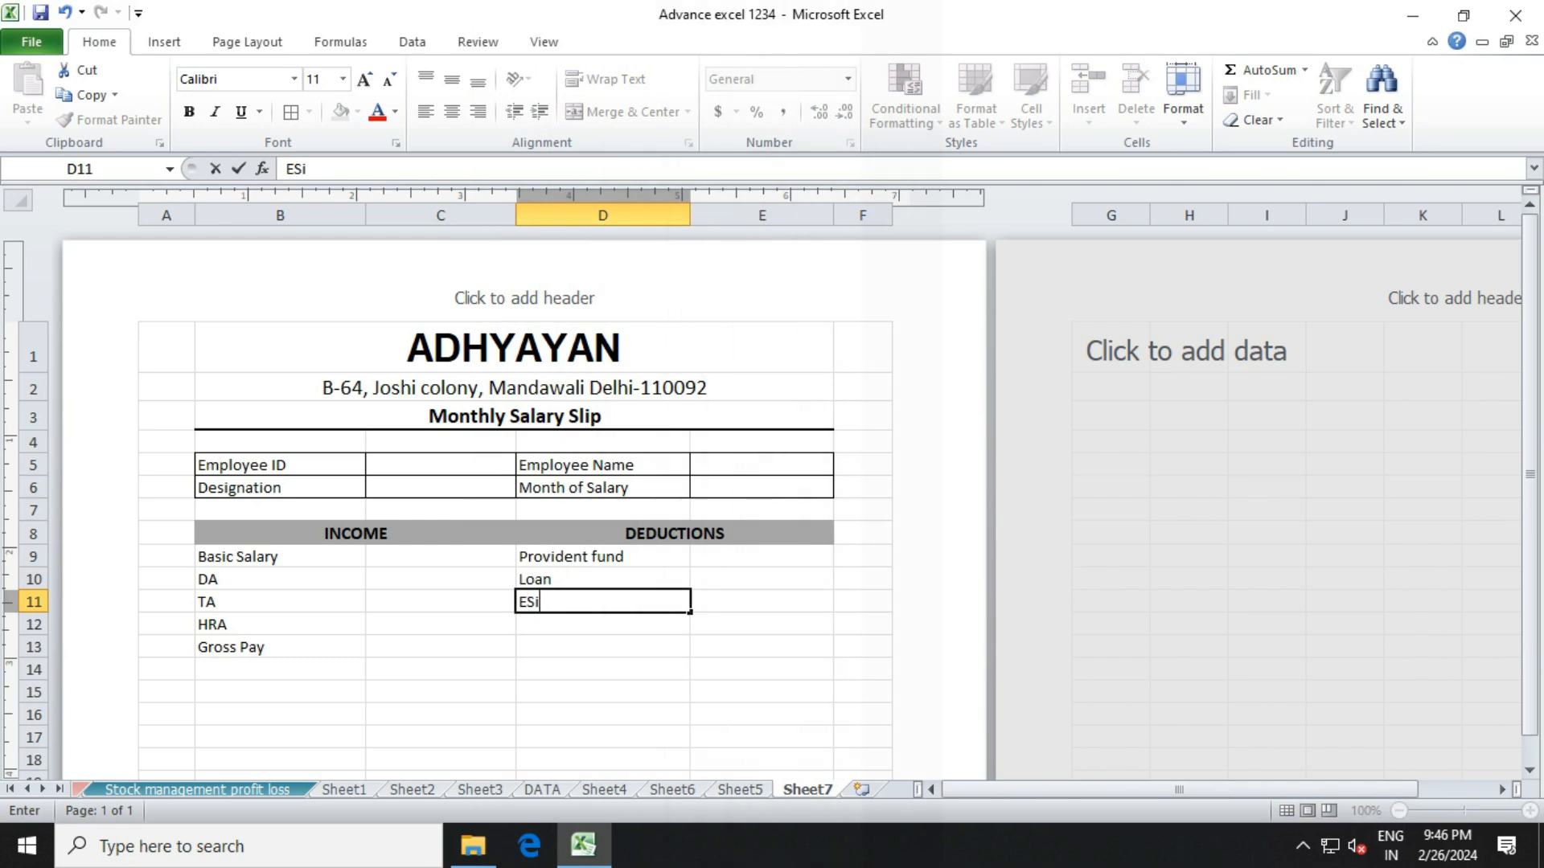
key("BackSpace")
type("I")
key("Return")
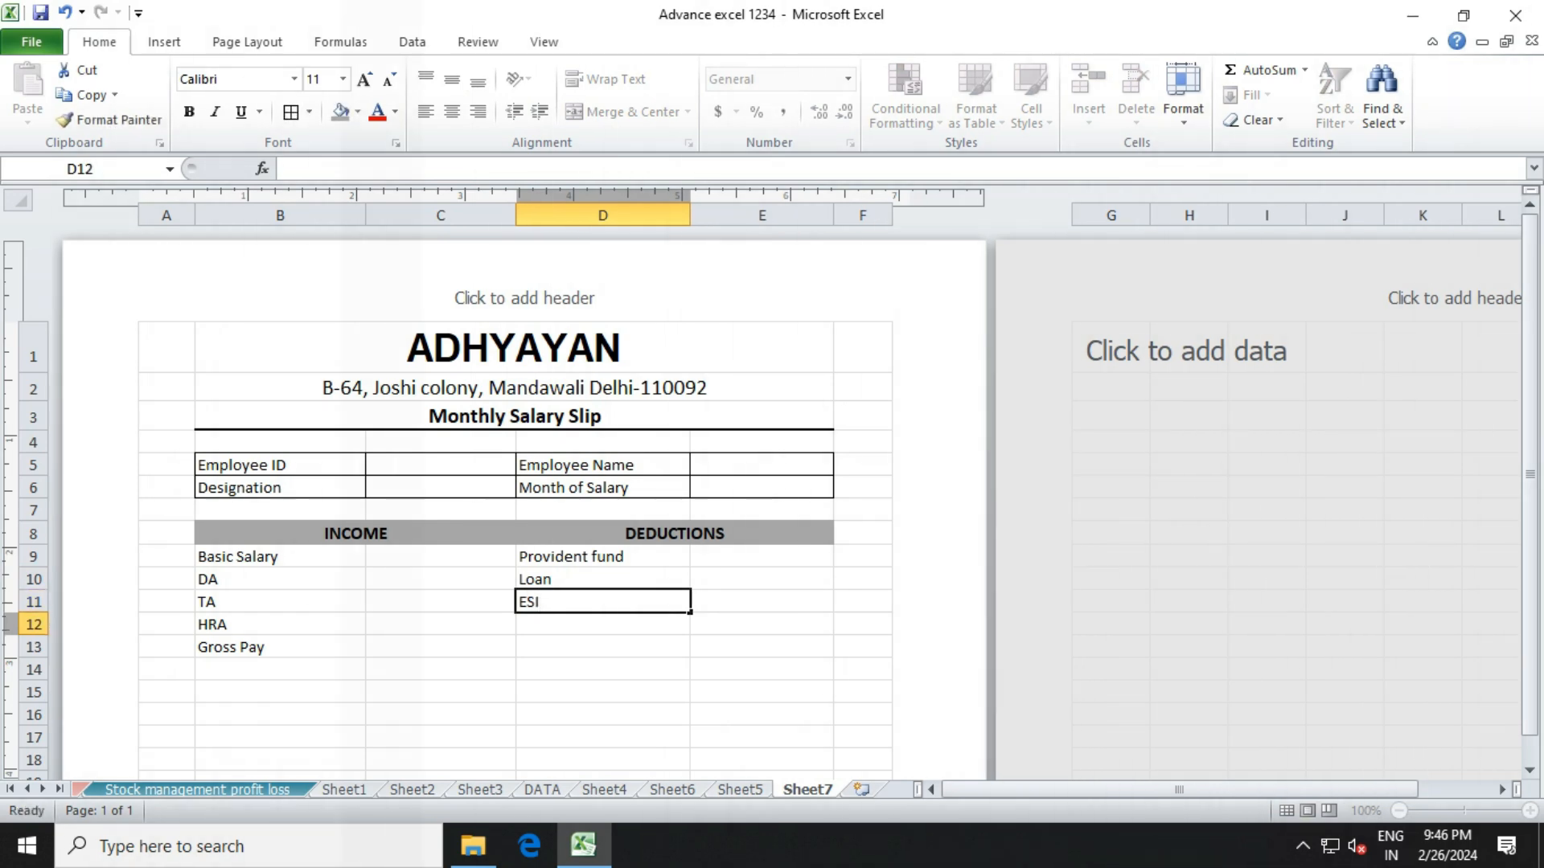
Add 'Tax', 'Total Deduction' and 'Net Salary' in D12 through D14.
type("Tax")
key("Return")
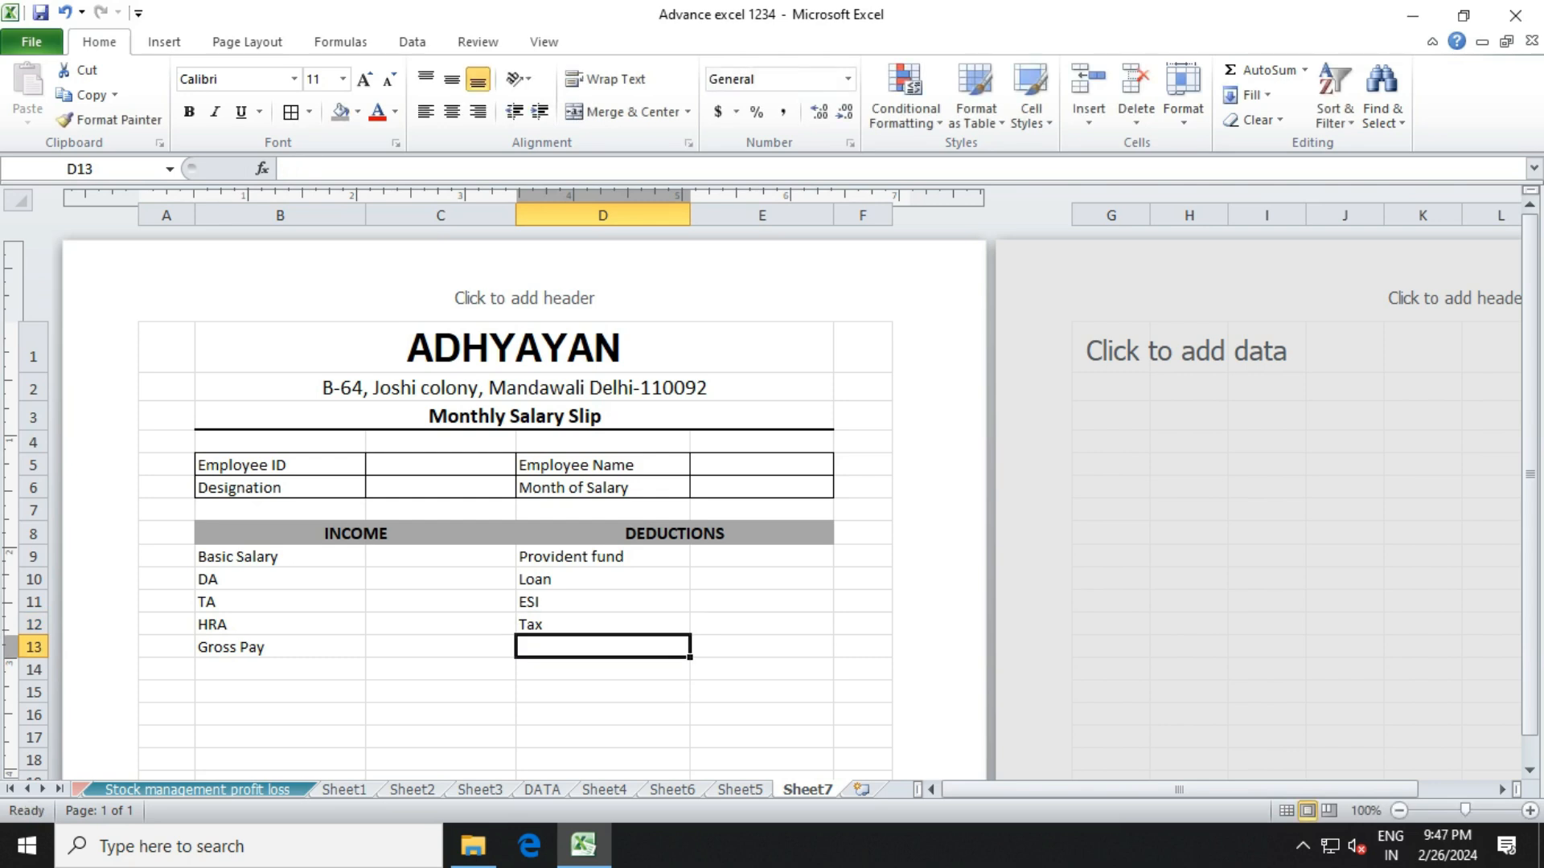
type("To")
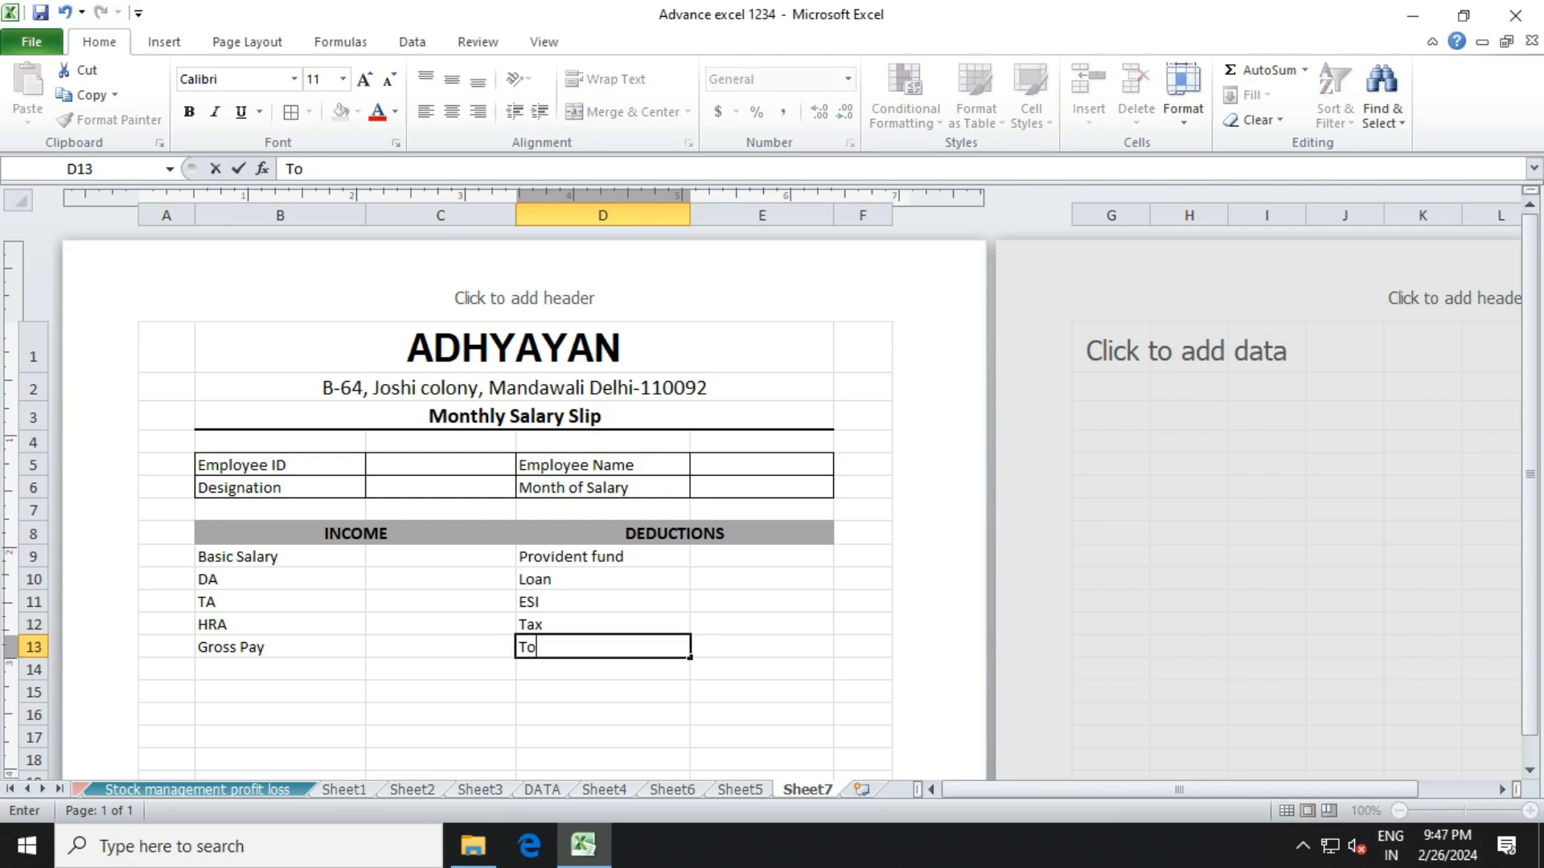
type("tal Deduc")
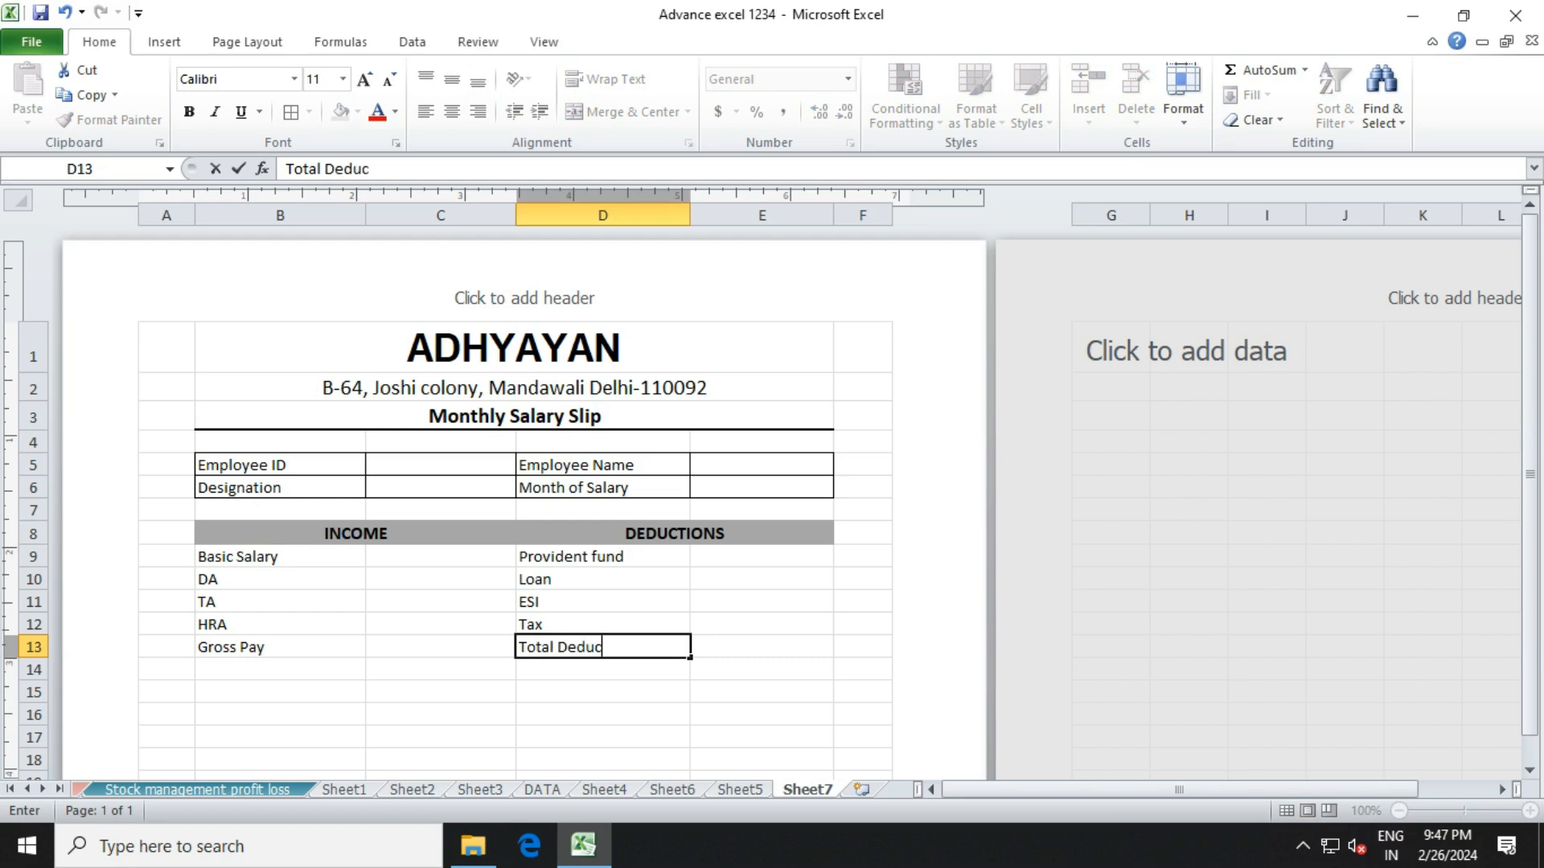
type("tion")
key("Return")
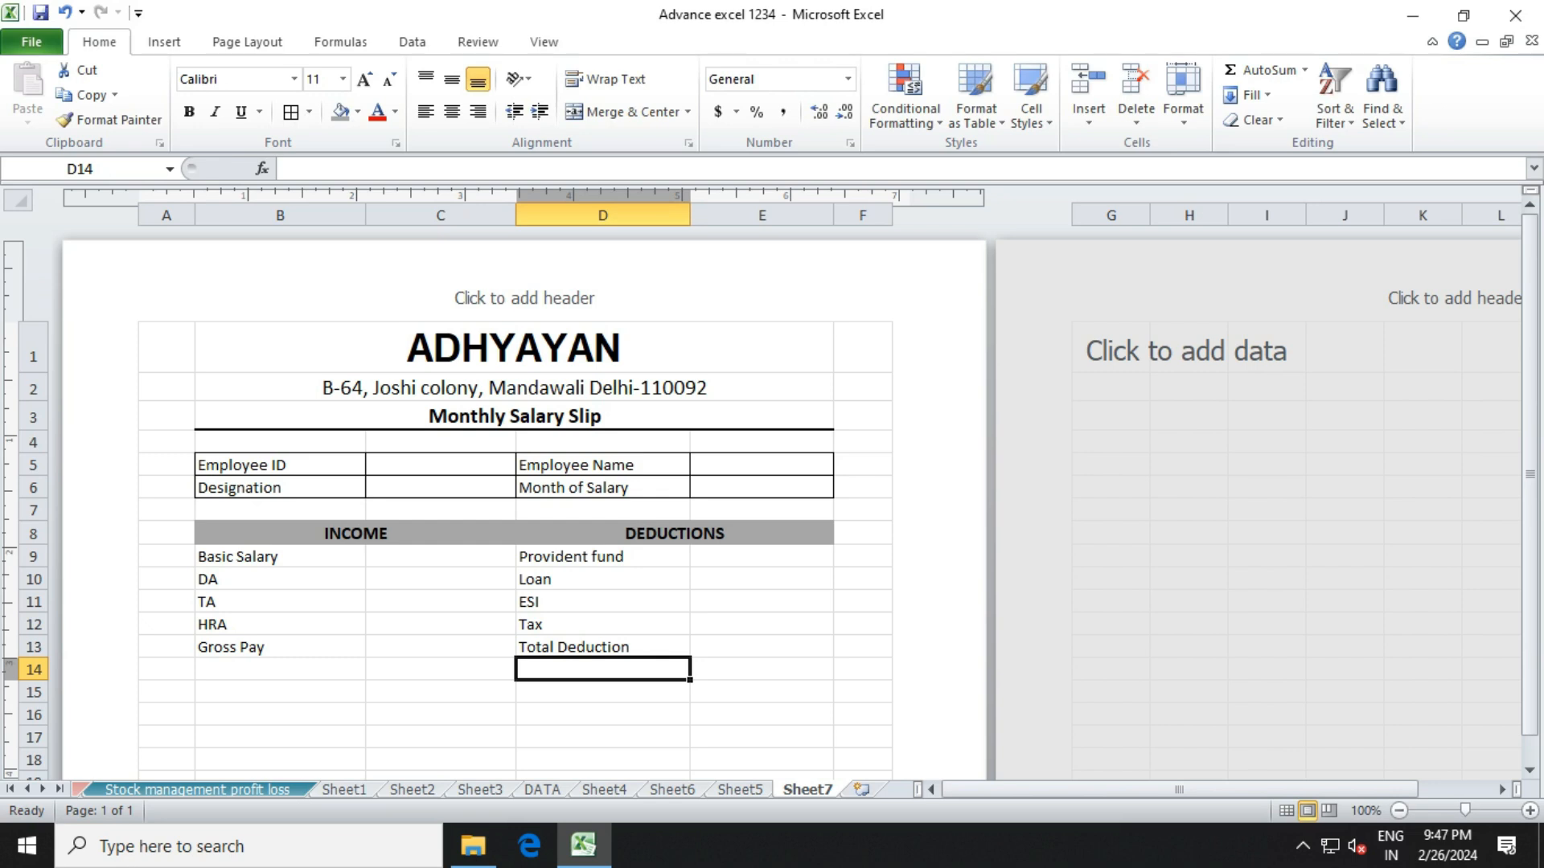
type("Net Sl")
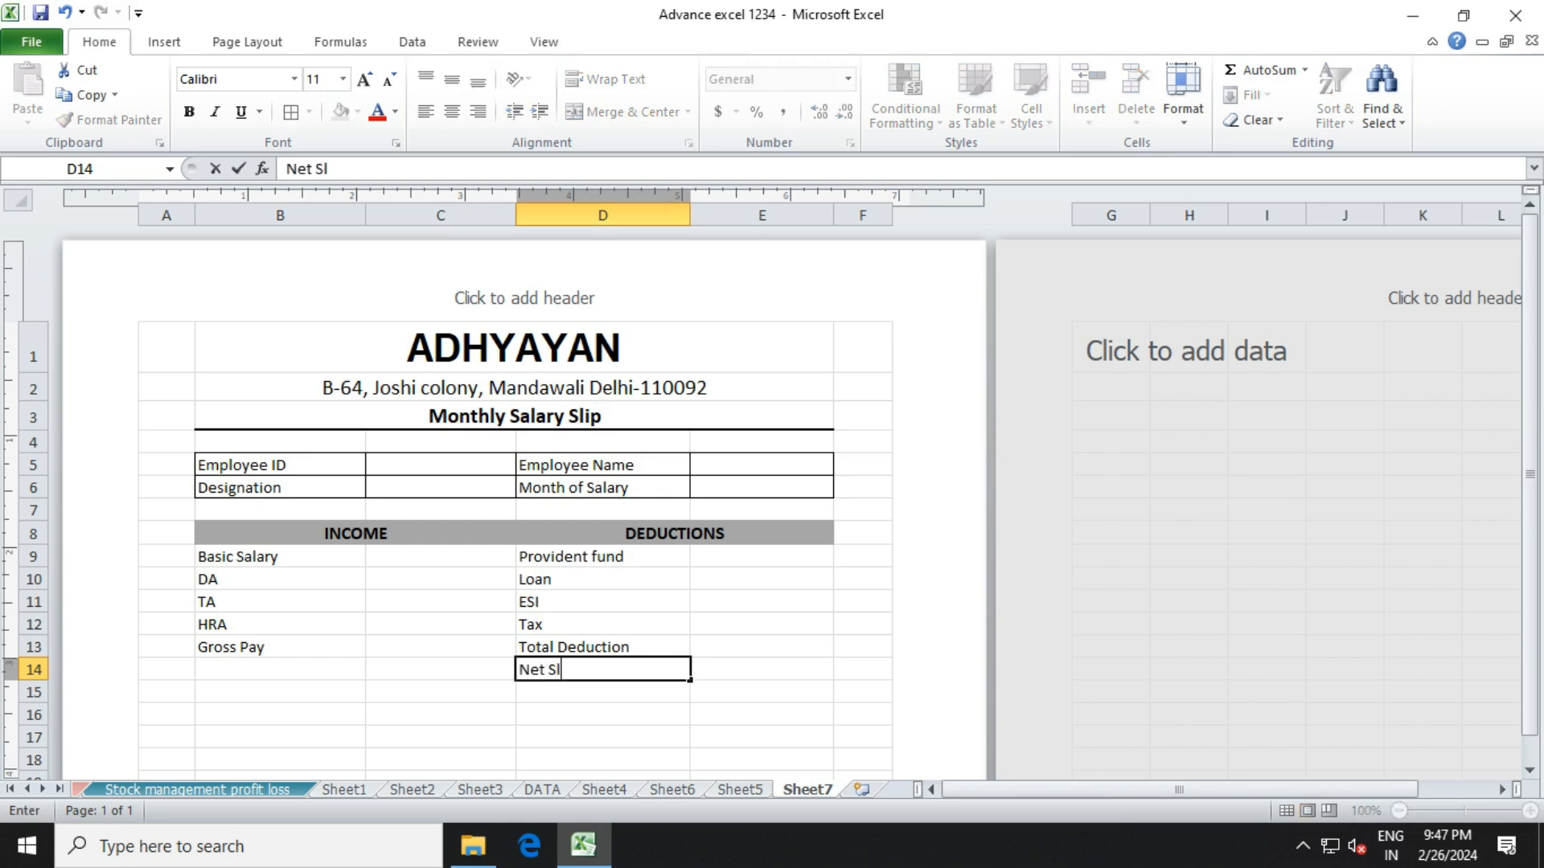
key("BackSpace")
type("alary")
Apply All Borders to the INCOME/DEDUCTIONS table B8:E14.
left_click(440, 692)
left_click_drag(241, 533, 764, 669)
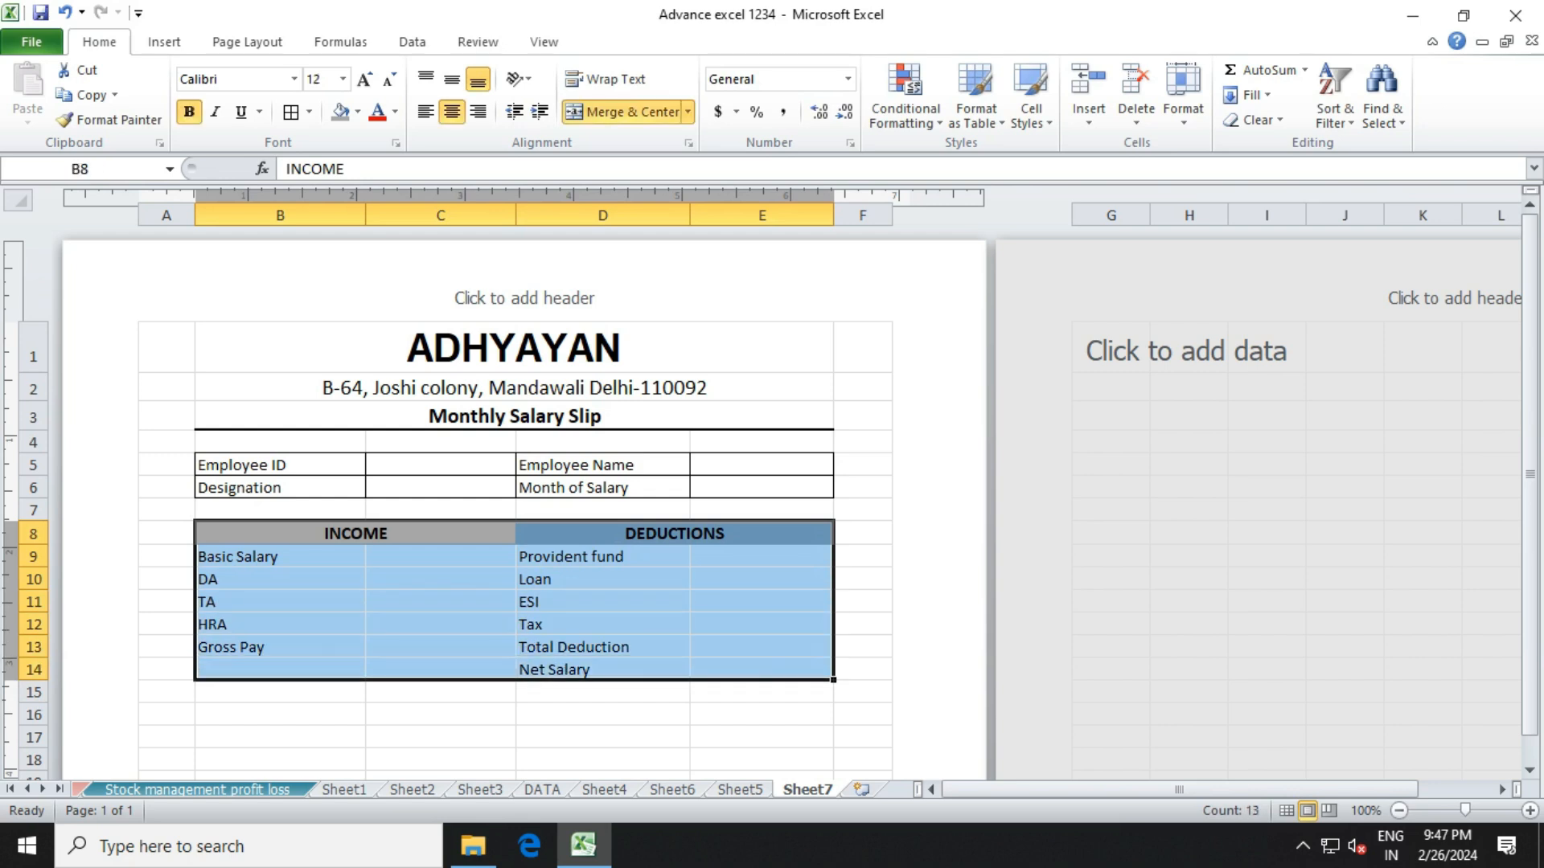
left_click(291, 112)
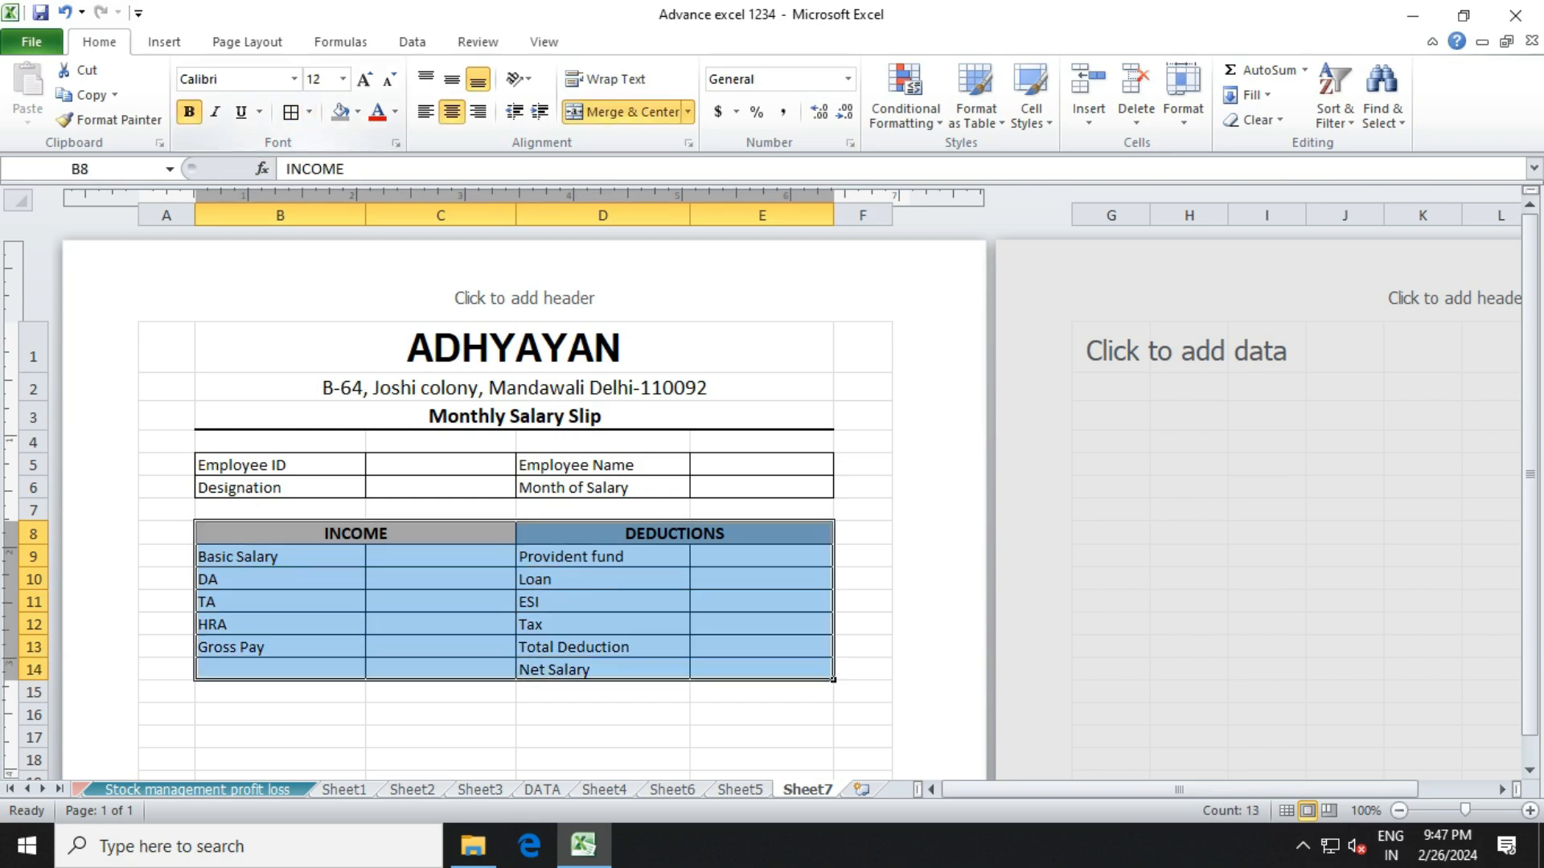
Make the Net Salary label in D14 bold.
left_click(603, 670)
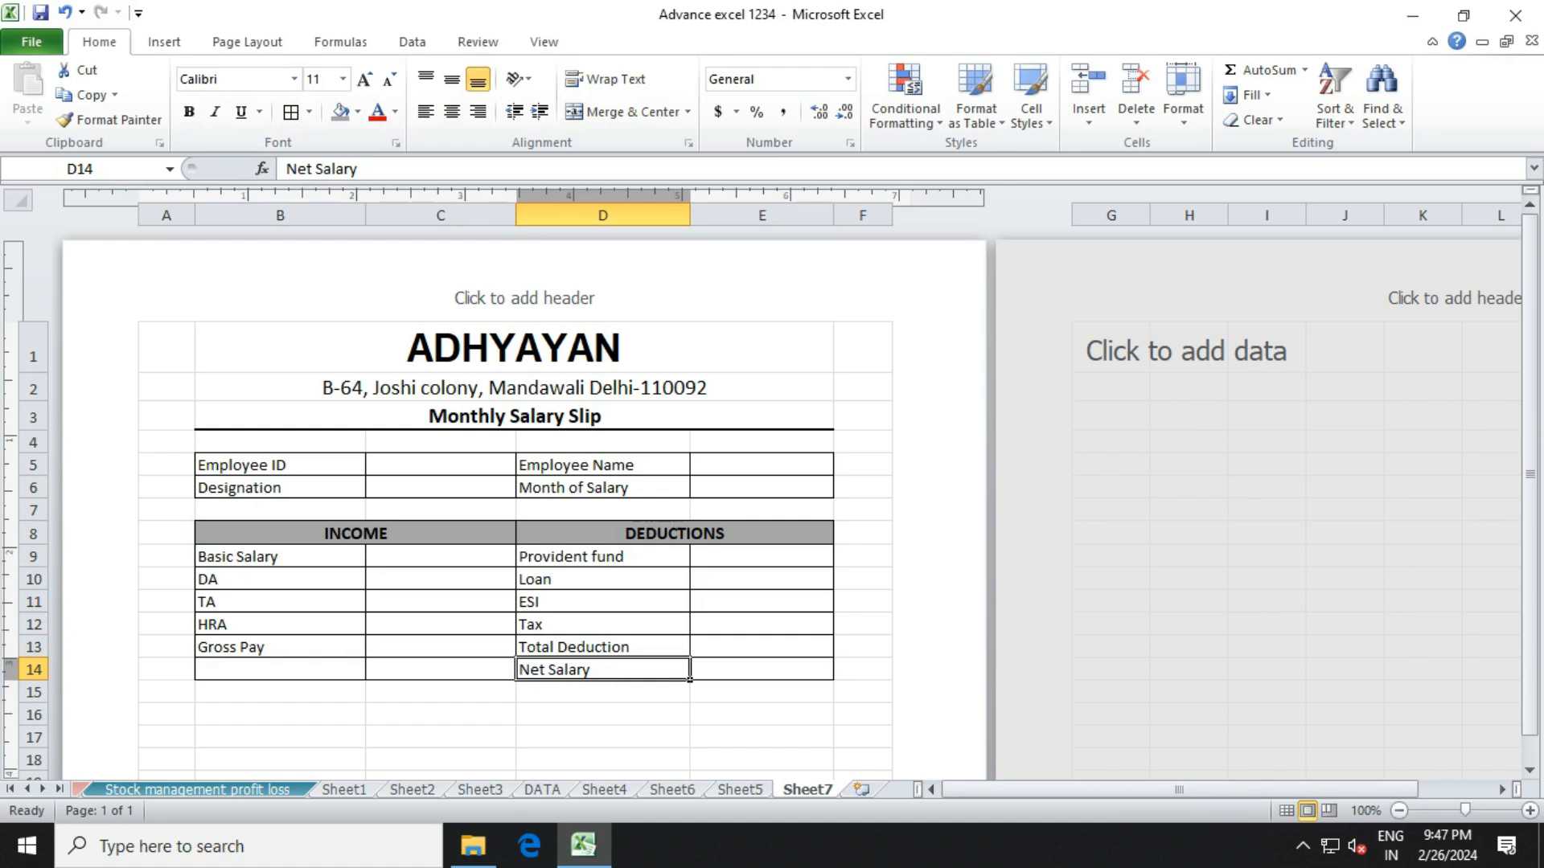
left_click(189, 112)
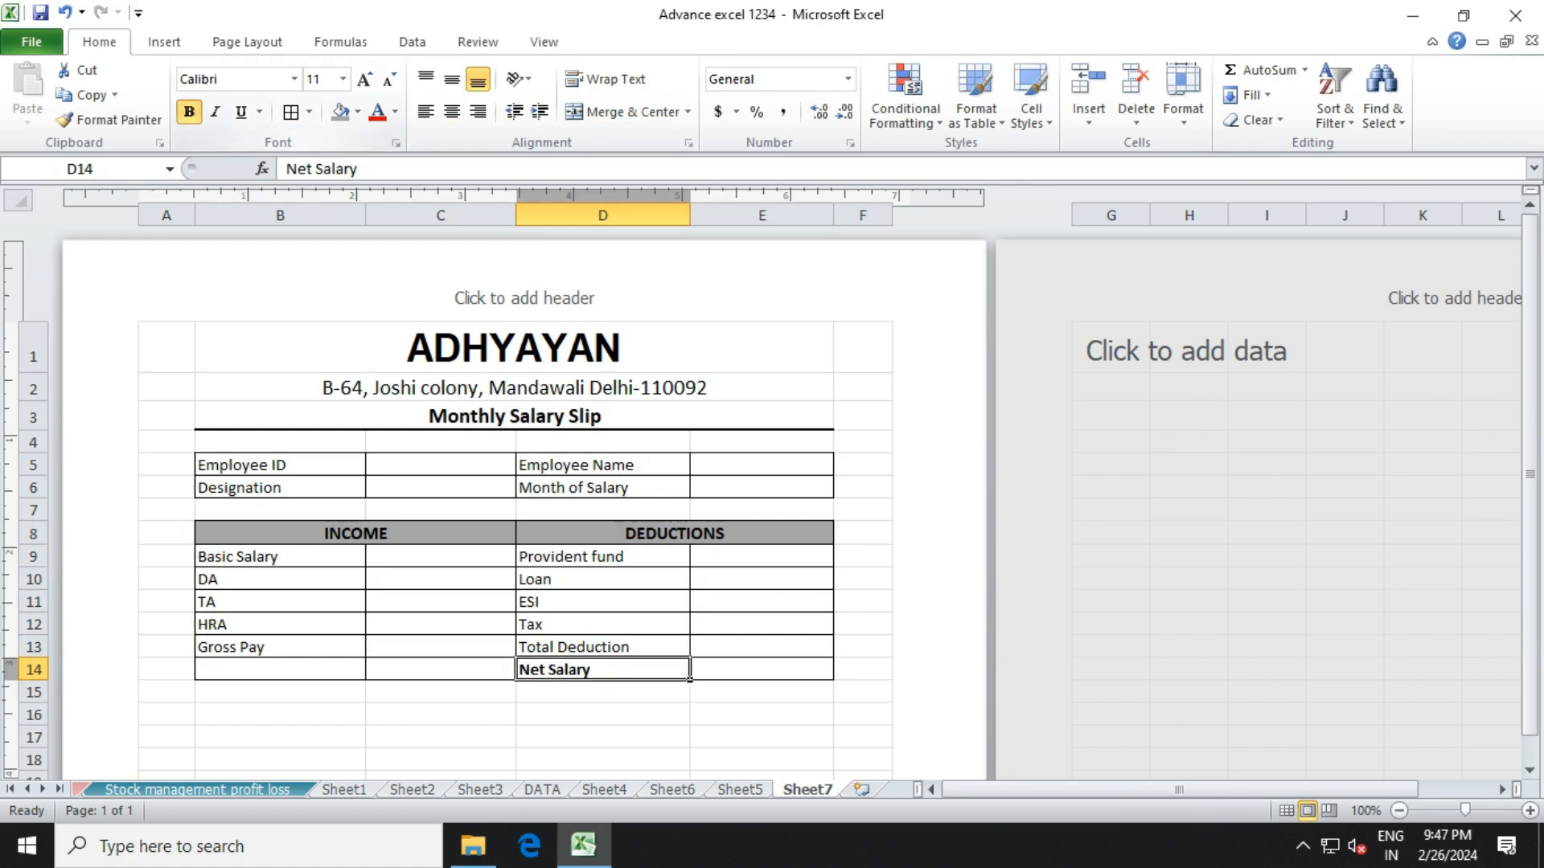
left_click(761, 648)
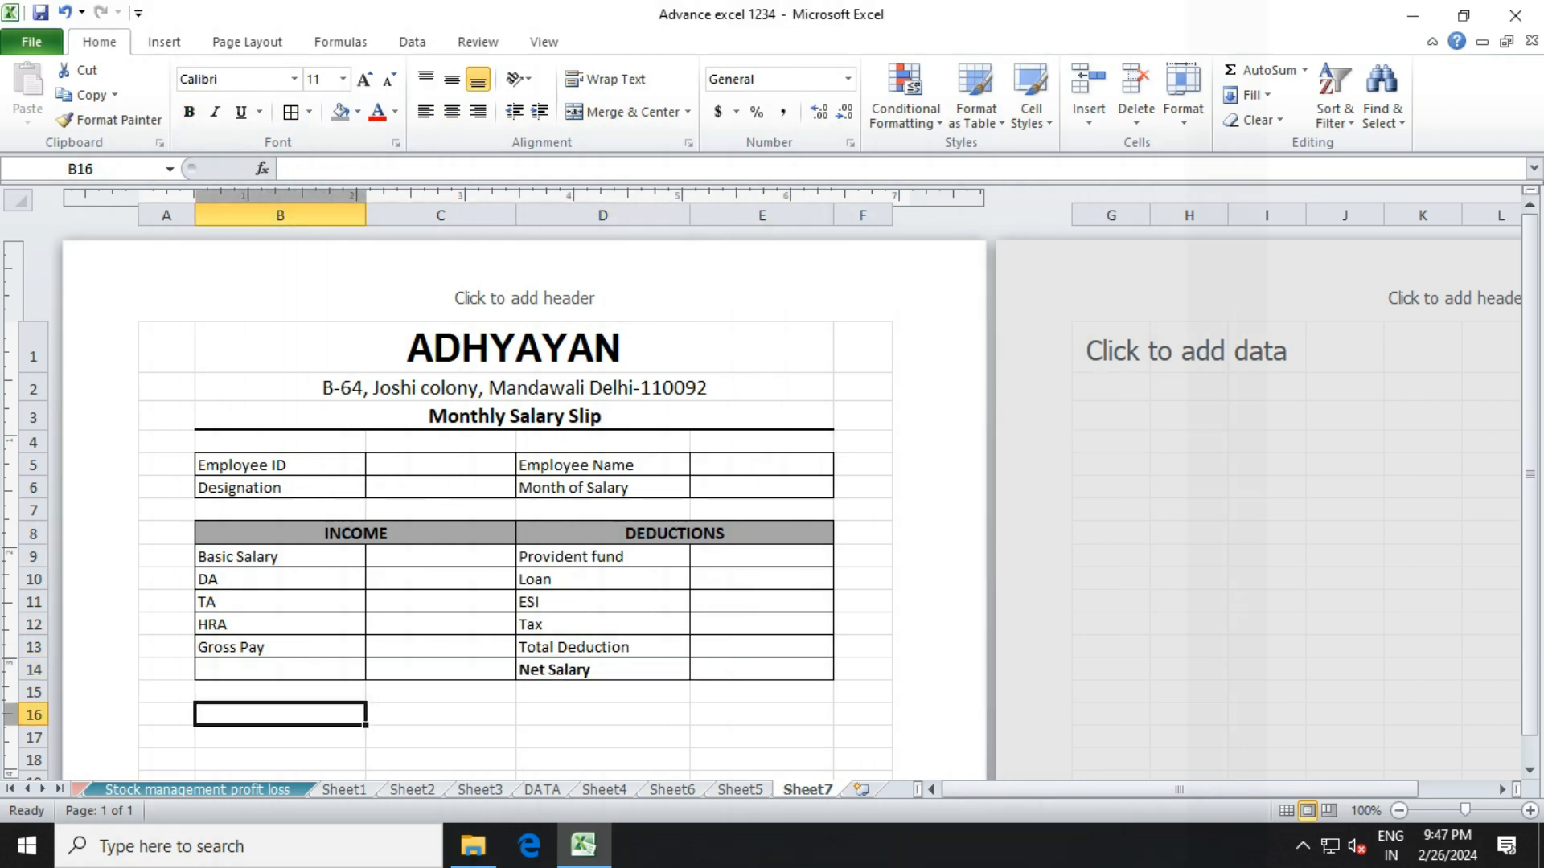
Type 'Sign of Employee' in B16 with an underscore signature line in C16.
type("SiG")
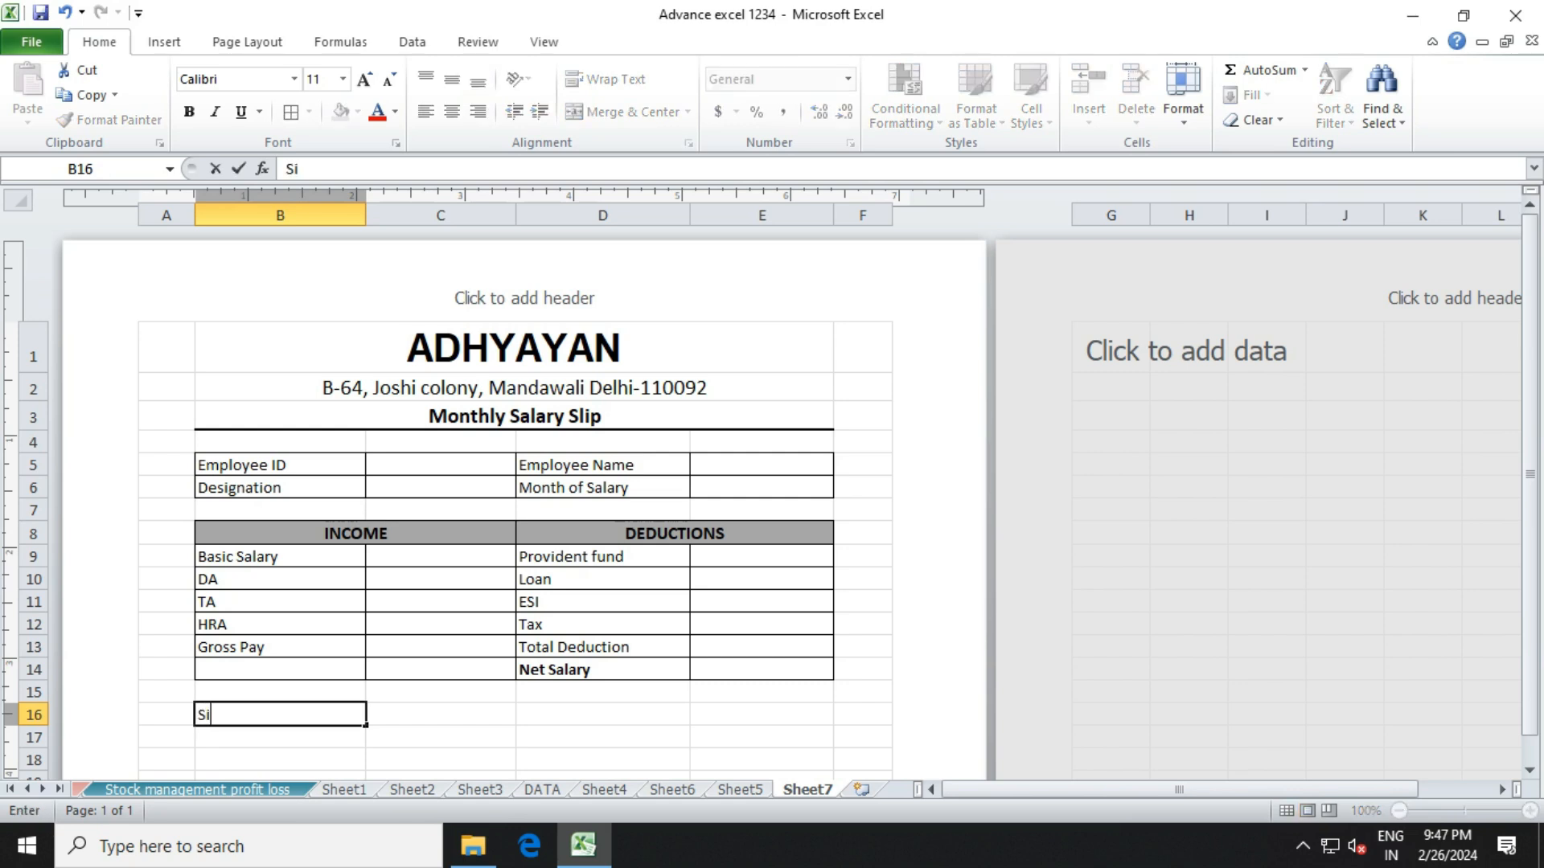
key("BackSpace")
key("BackSpace")
type("ign of e")
key("BackSpace")
type("Employee")
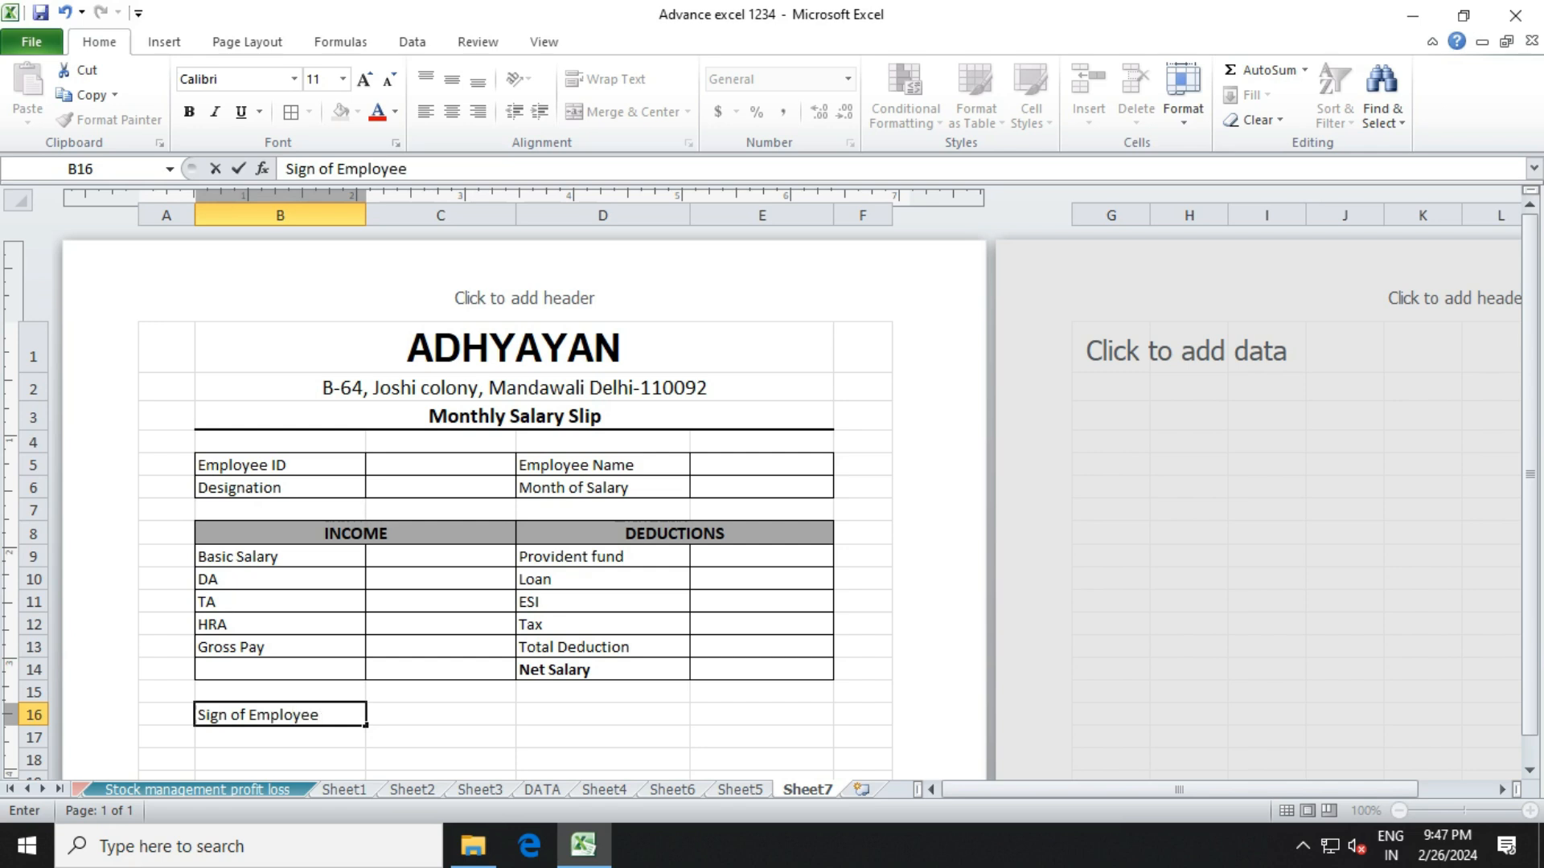
key("Tab")
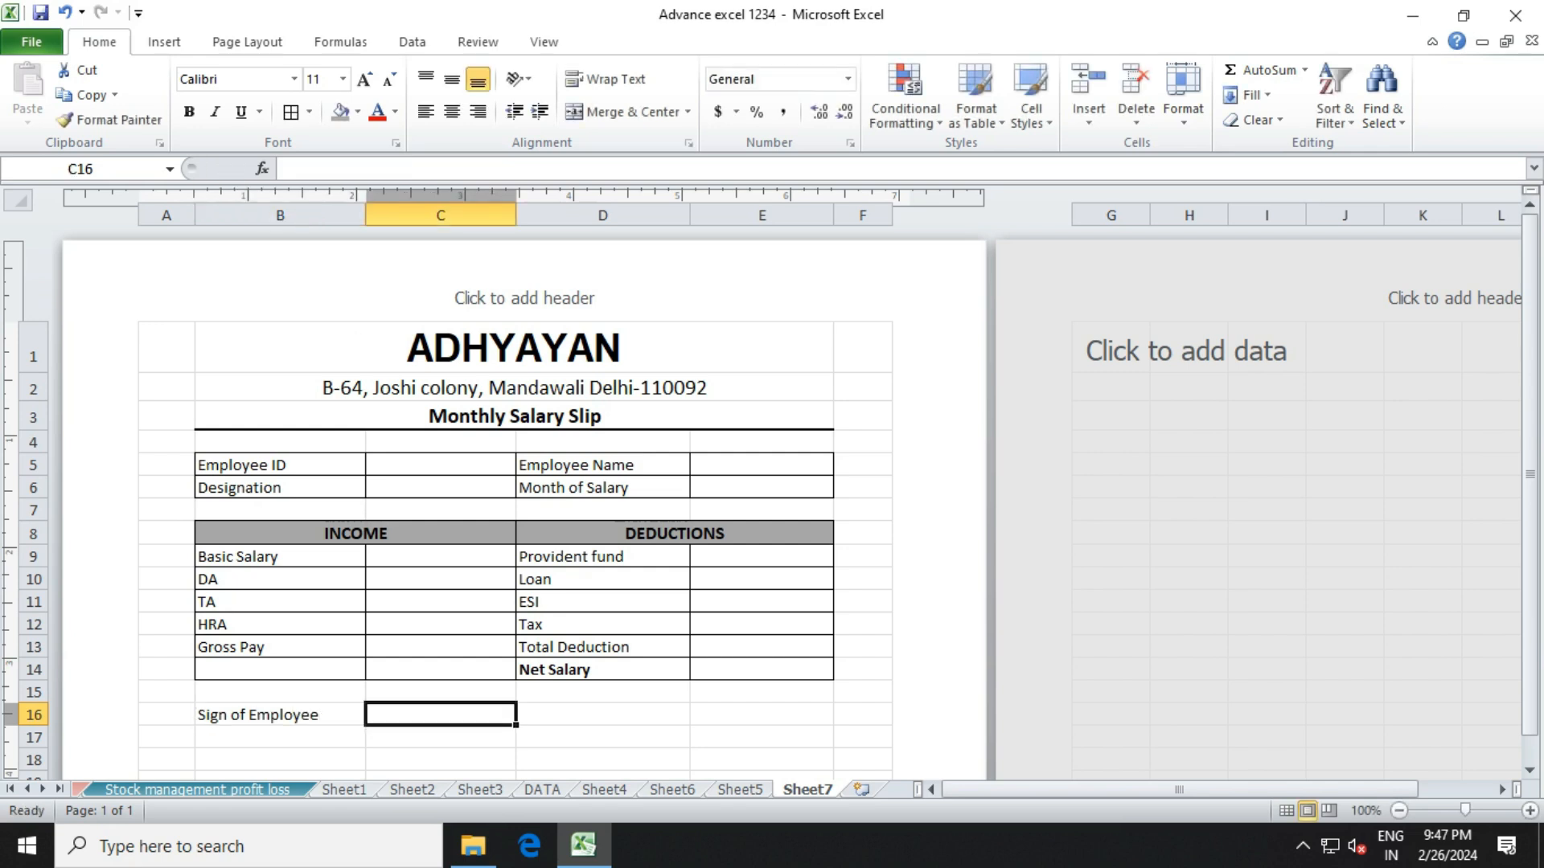
type("________")
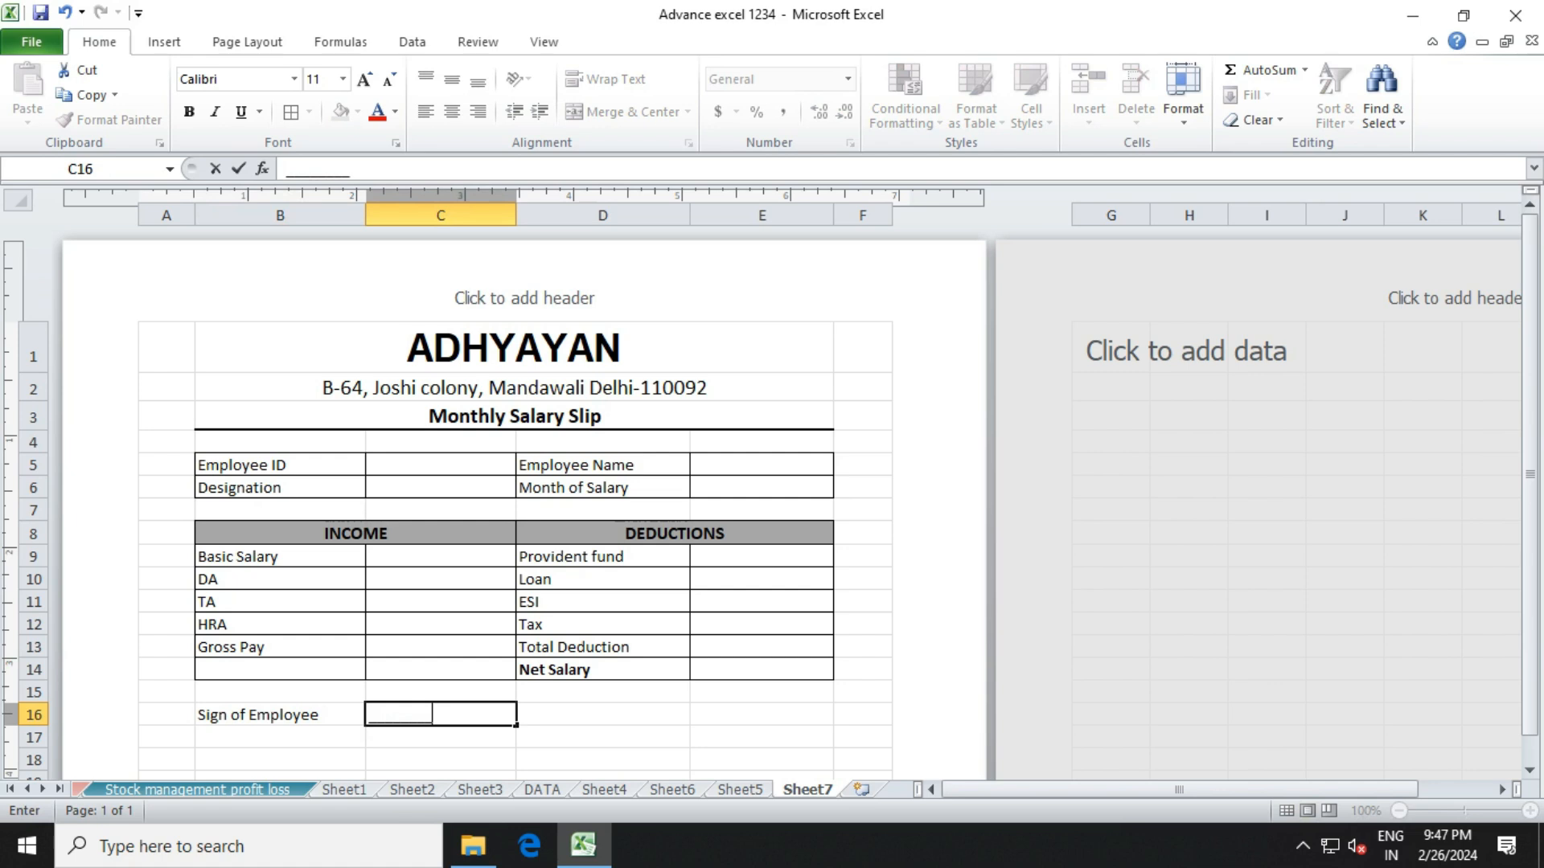
key("BackSpace")
key("BackSpace")
key("BackSpace")
key("BackSpace")
key("BackSpace")
key("BackSpace")
key("BackSpace")
key("BackSpace")
type("___________________")
key("Tab")
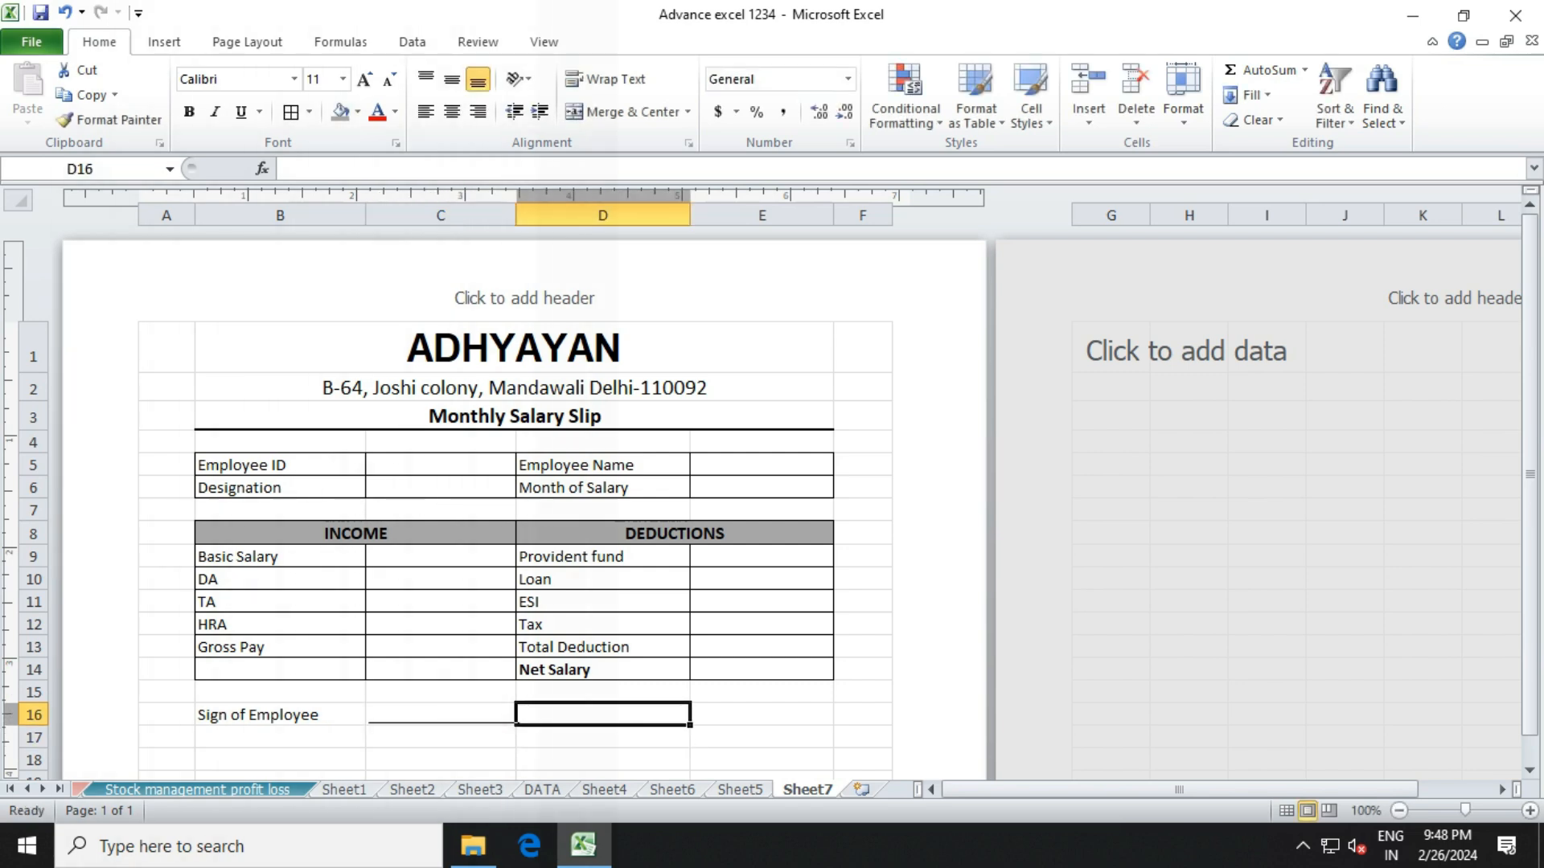
Type 'Manager' in D16 with an underscore signature line in E16.
type("MA")
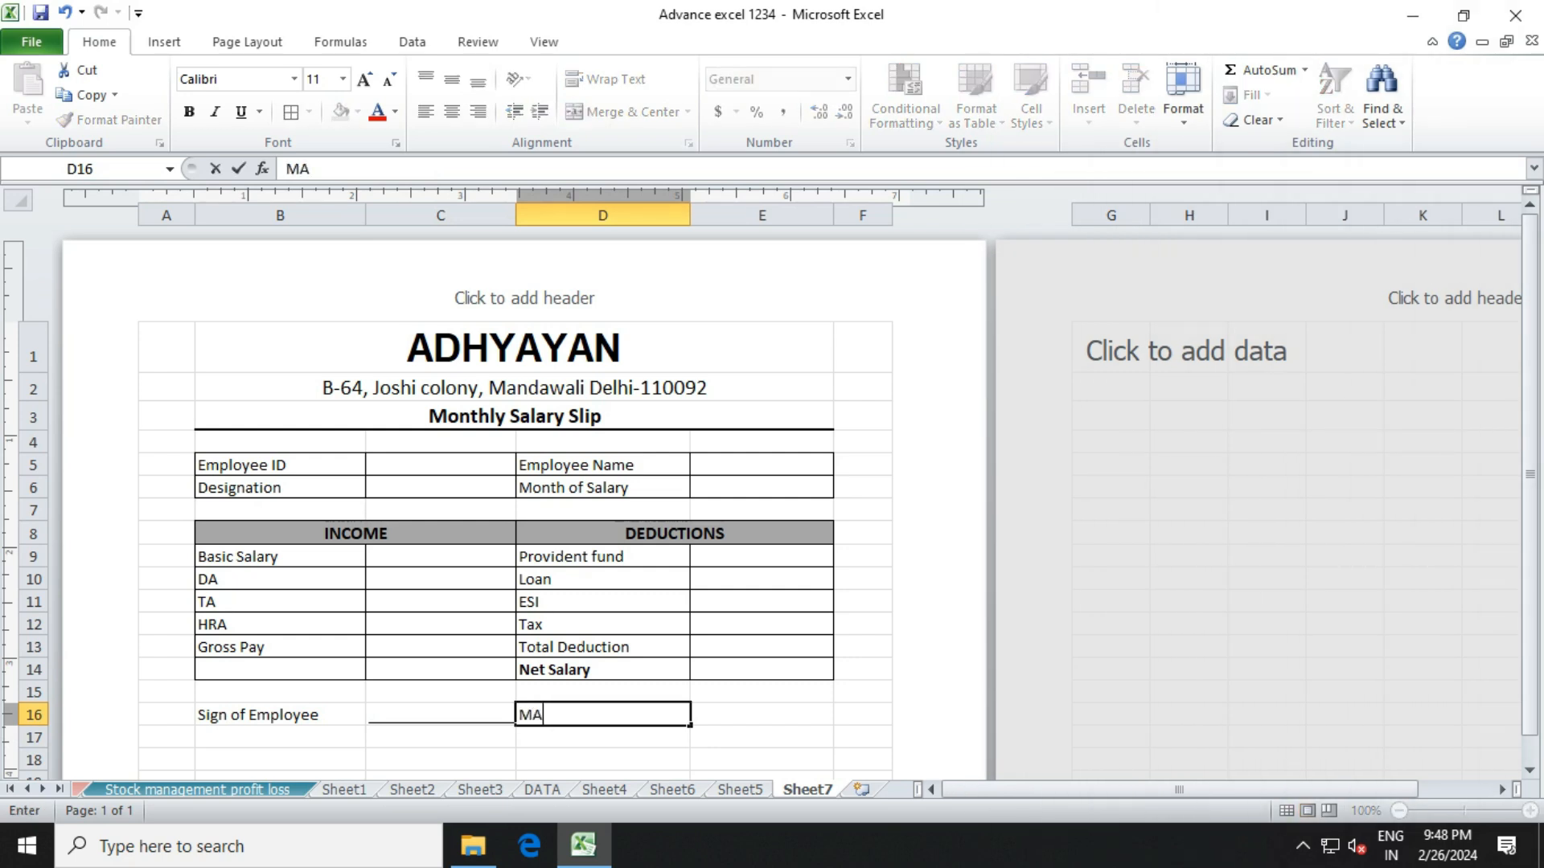
key("BackSpace")
type("anager")
key("Tab")
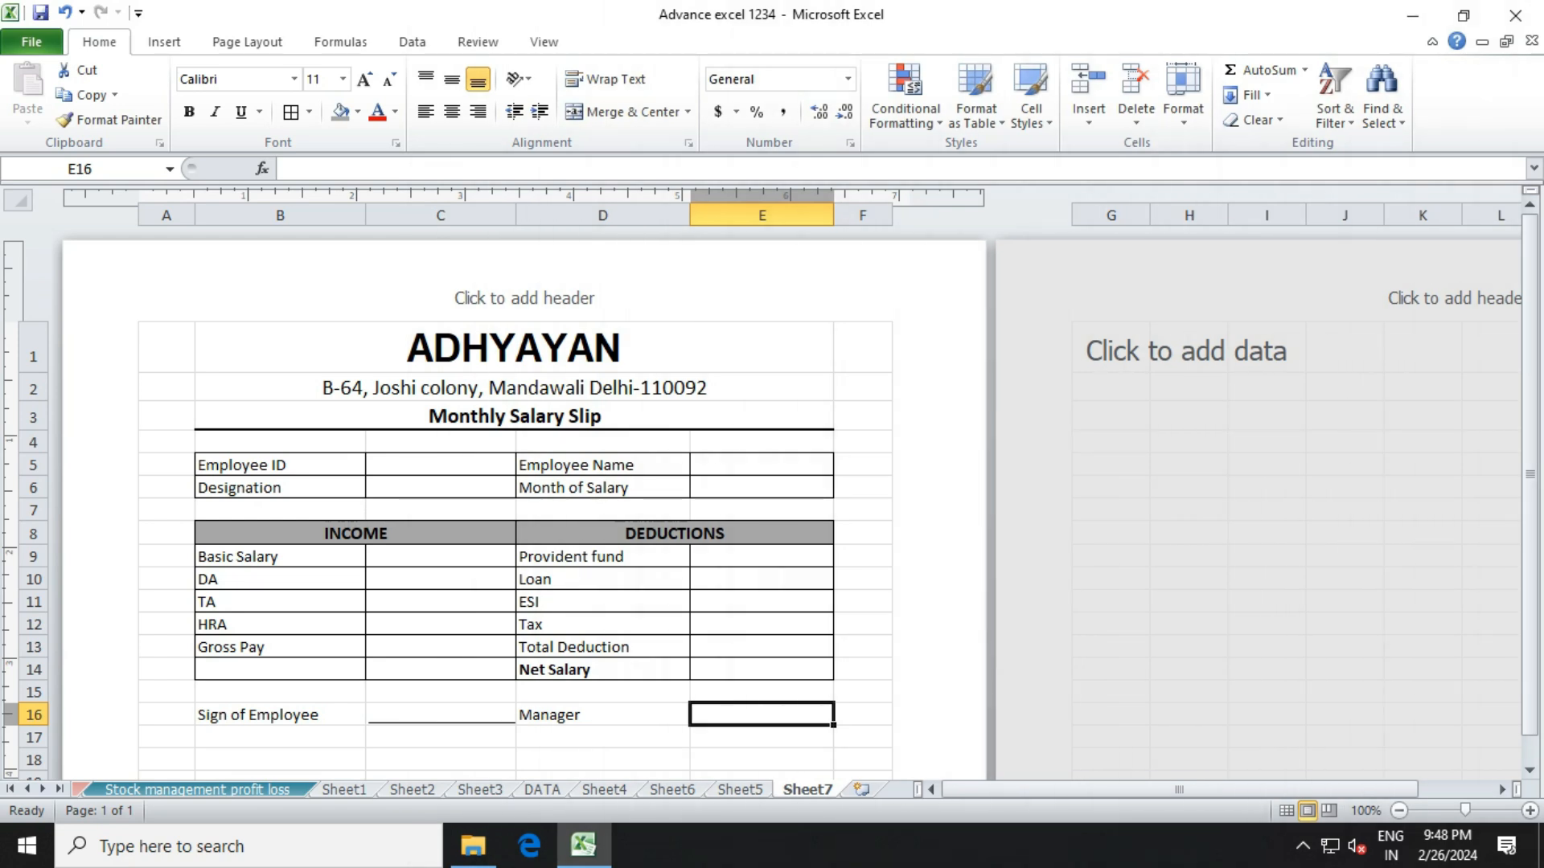
type("_______________")
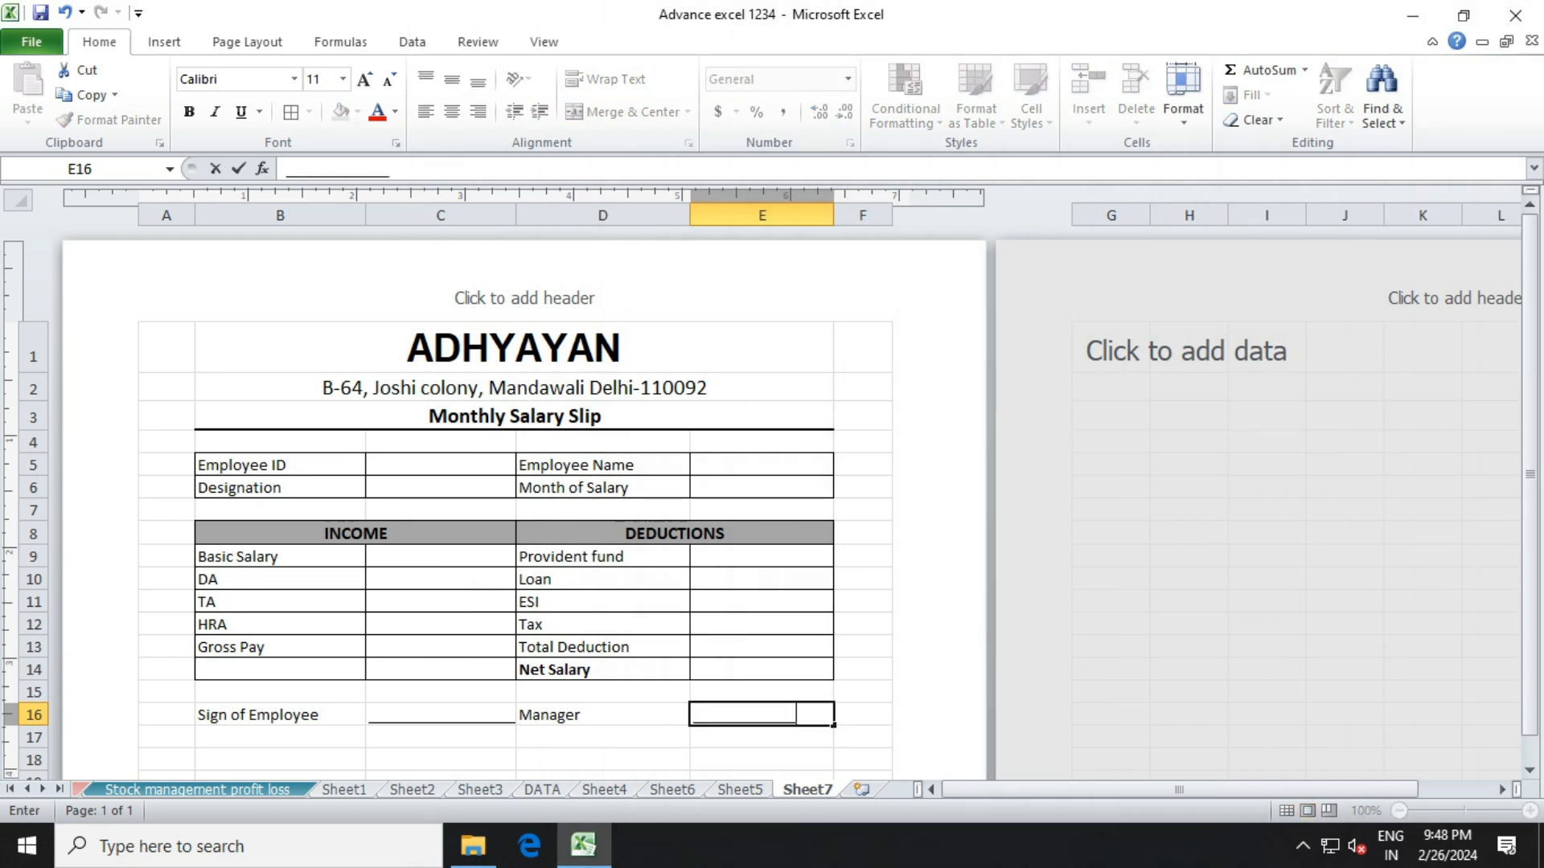
type("____")
key("Left")
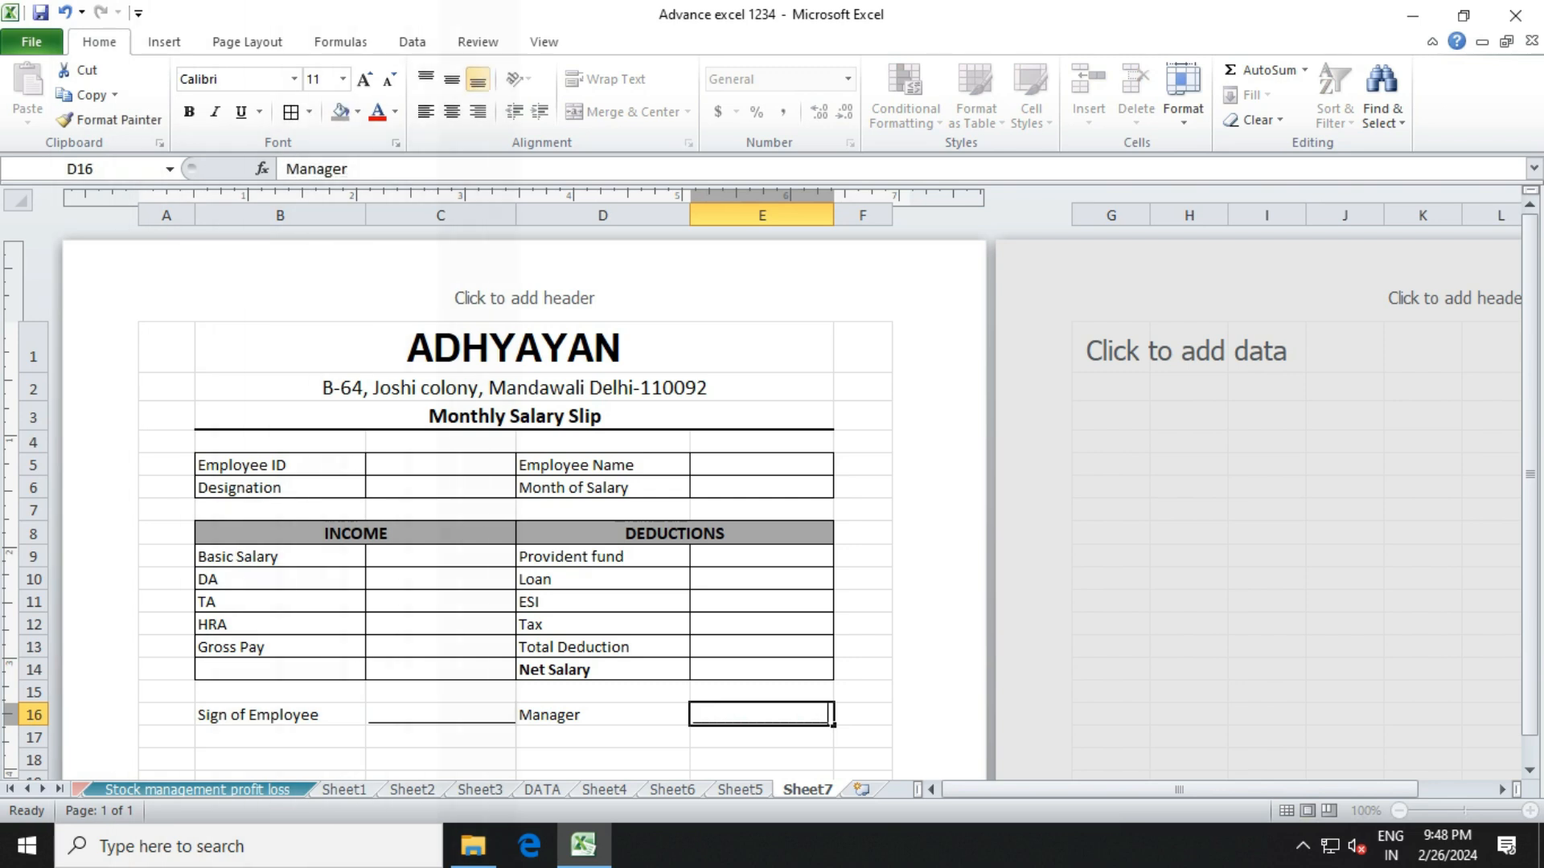
Right-align the Manager label in D16.
key("alt+h")
key("a")
key("r")
key("Down")
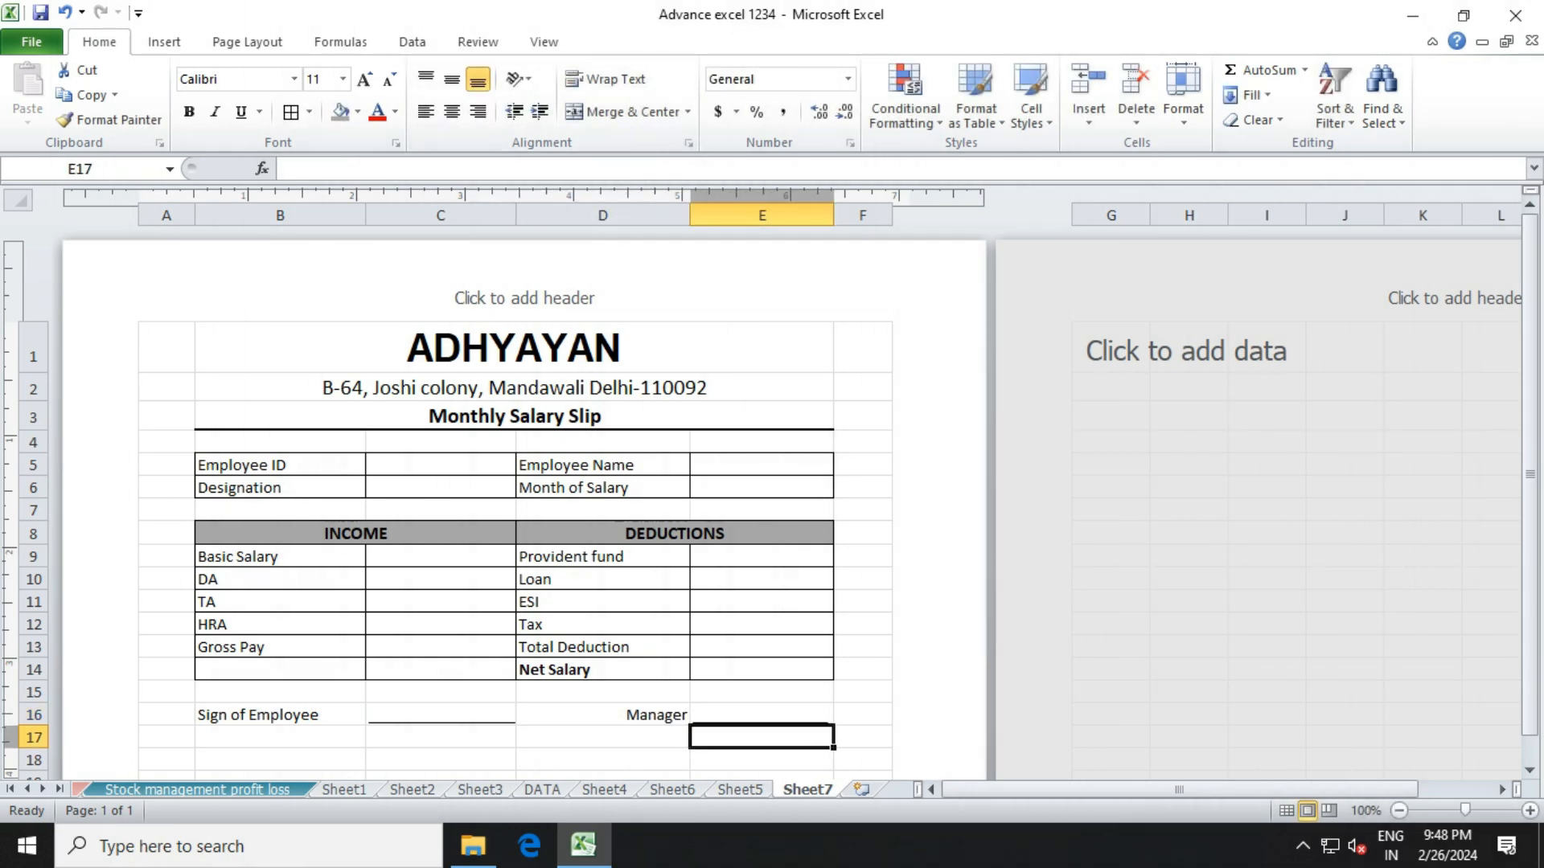
key("Up")
key("Left")
key("Left")
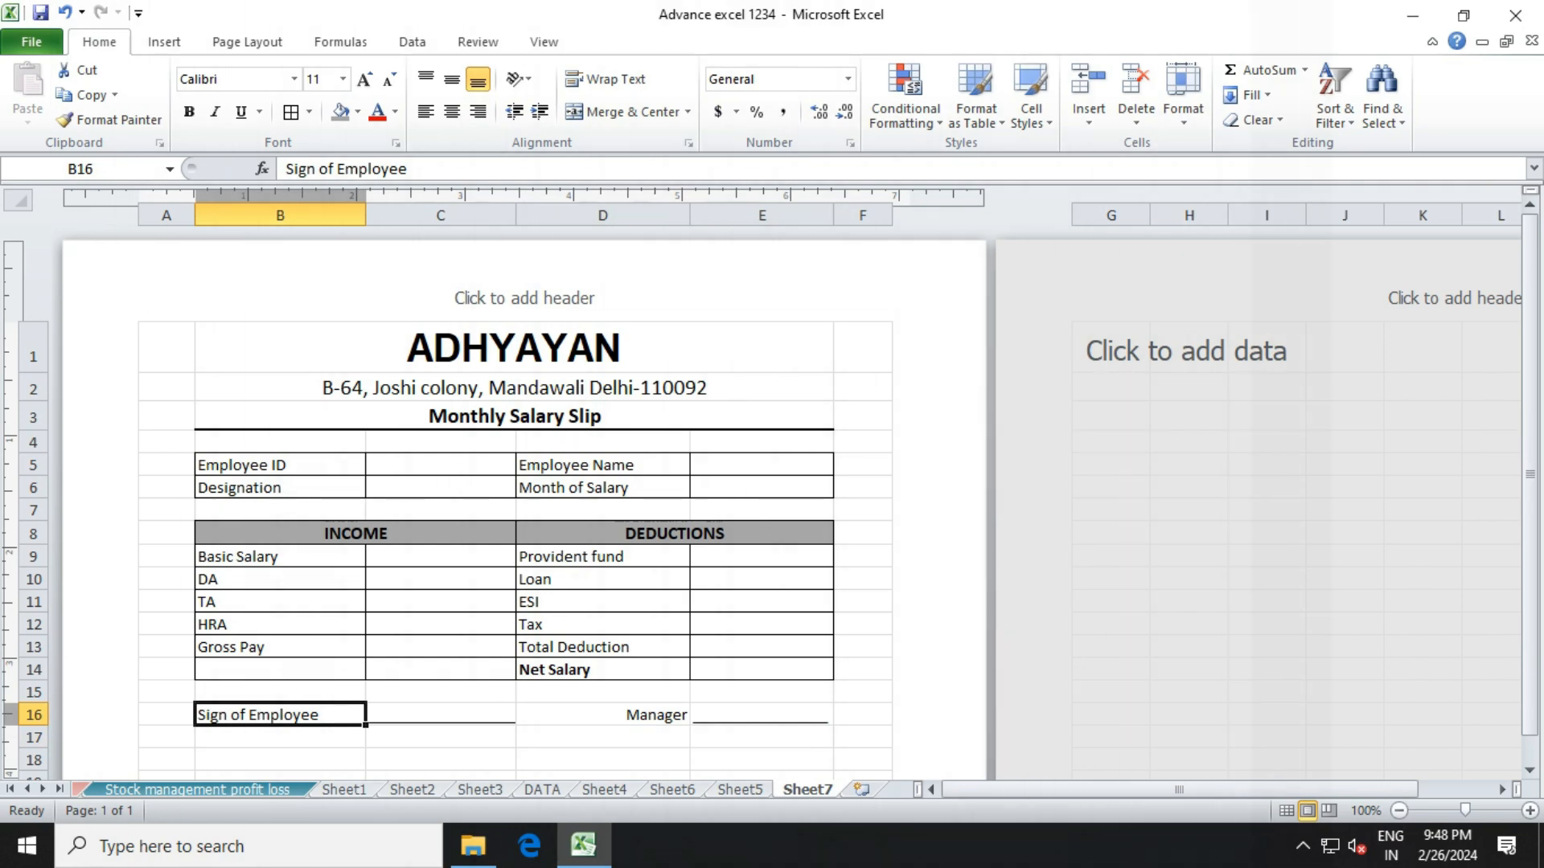
key("Page_Up")
key("shift+Down")
key("shift+Down")
key("shift+Down")
key("shift+Down")
key("shift+Down")
key("shift+Down")
key("shift+Down")
key("shift+Down")
key("shift+Down")
key("shift+Down")
key("shift+Down")
key("shift+Down")
key("shift+Down")
key("shift+Down")
key("shift+Down")
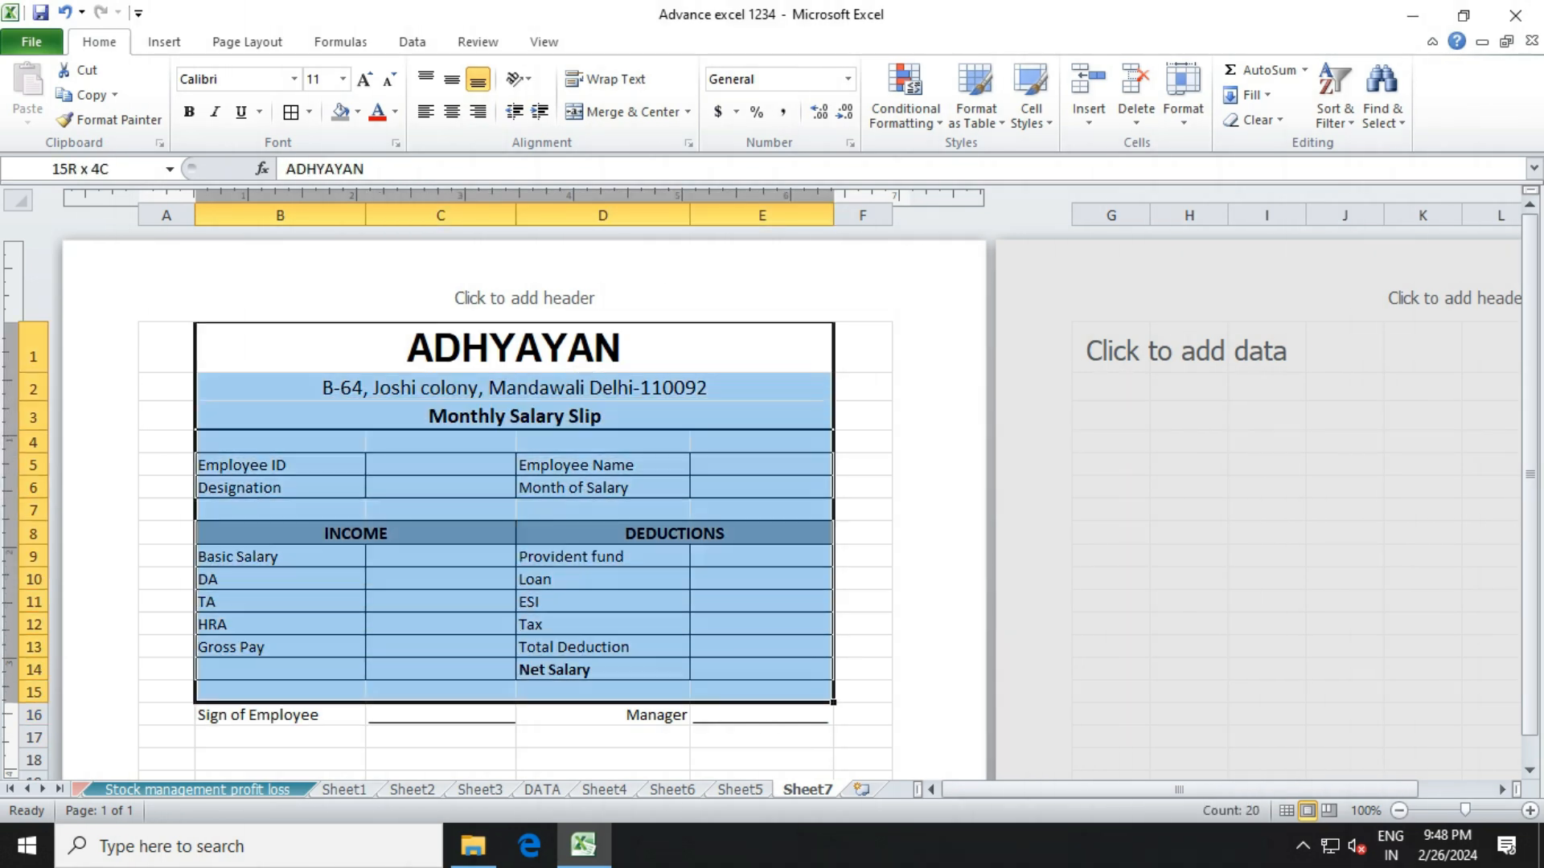
Apply a Thick Box Border around the whole slip range A1:F17.
left_click_drag(166, 347, 863, 714)
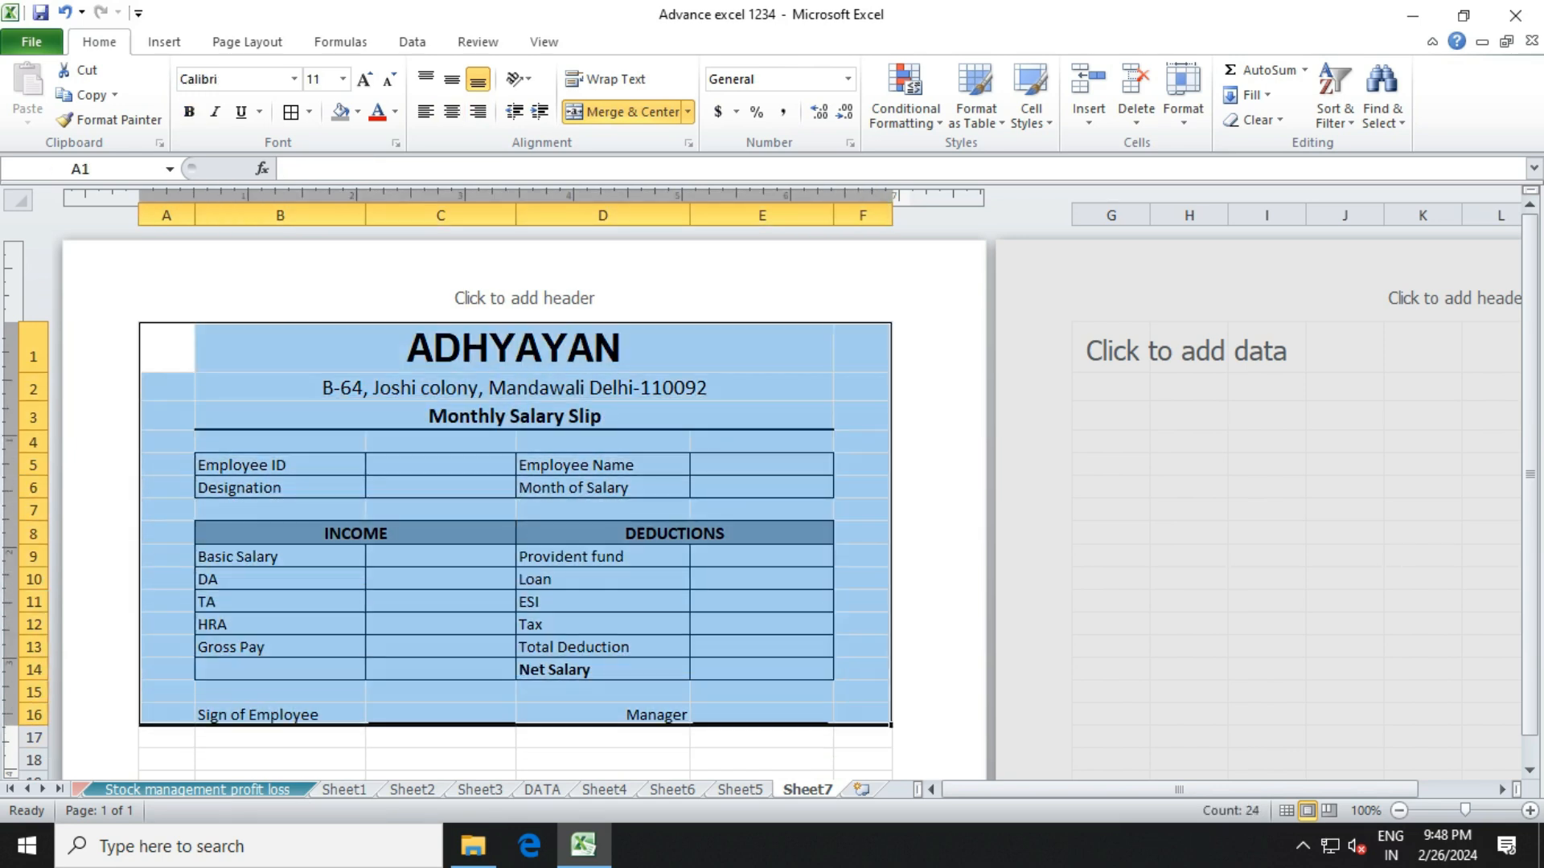
left_click_drag(166, 347, 862, 737)
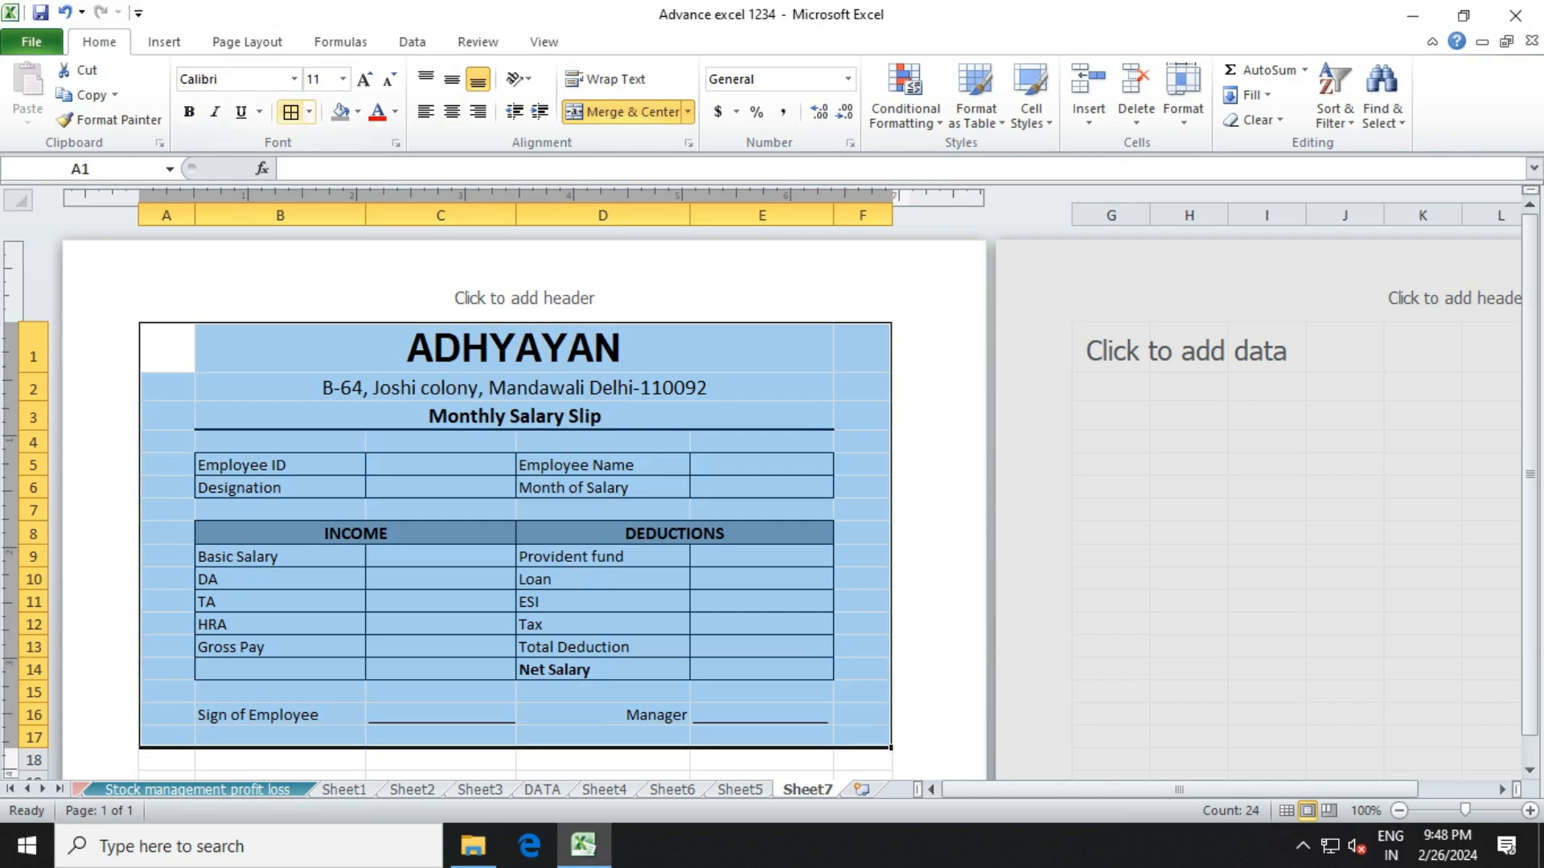
left_click(308, 112)
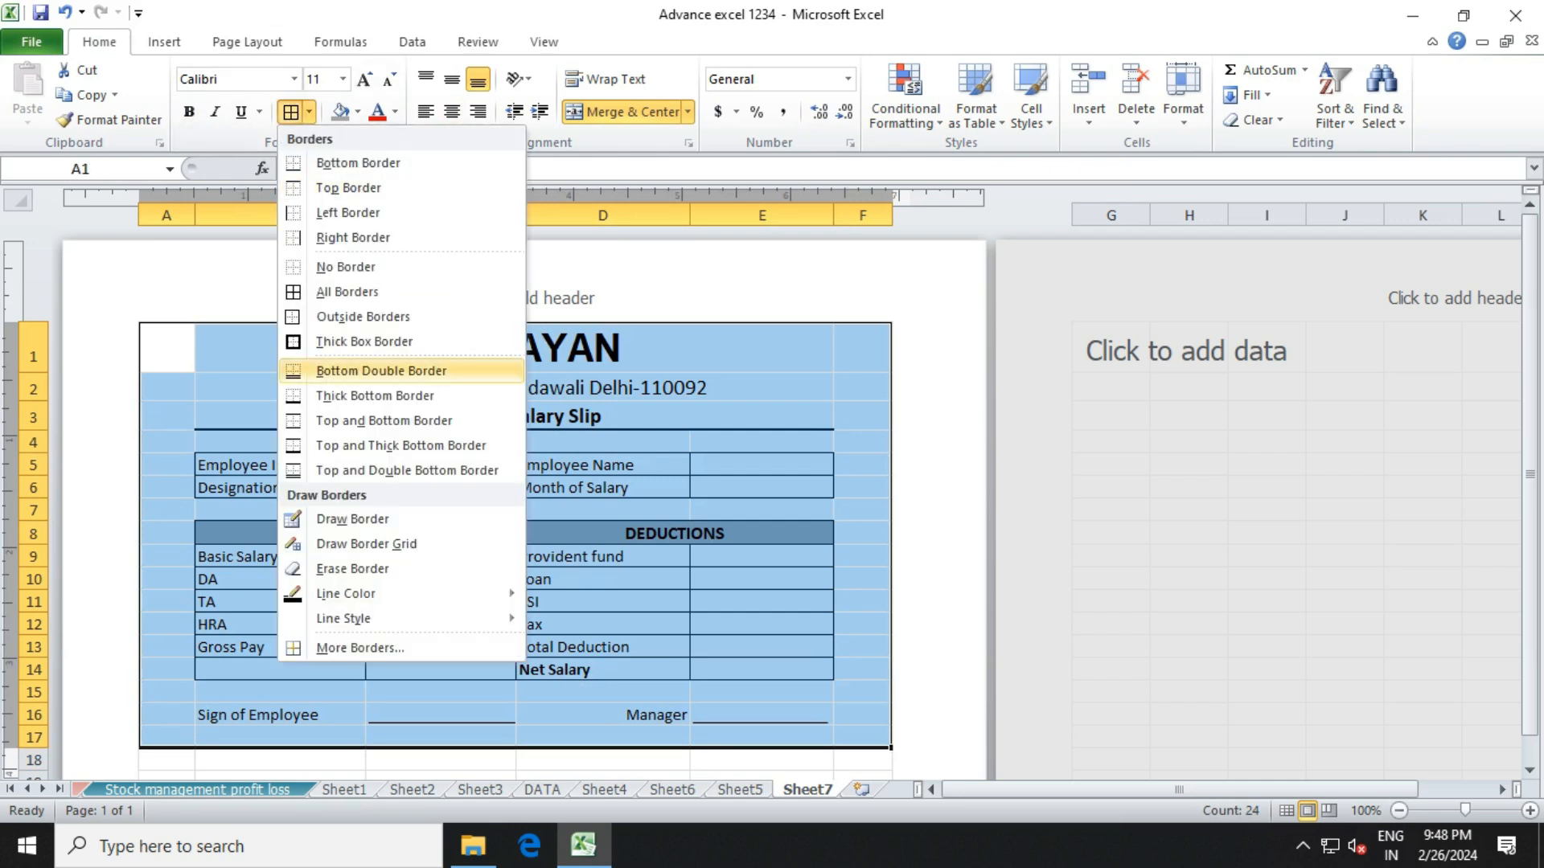
left_click(364, 341)
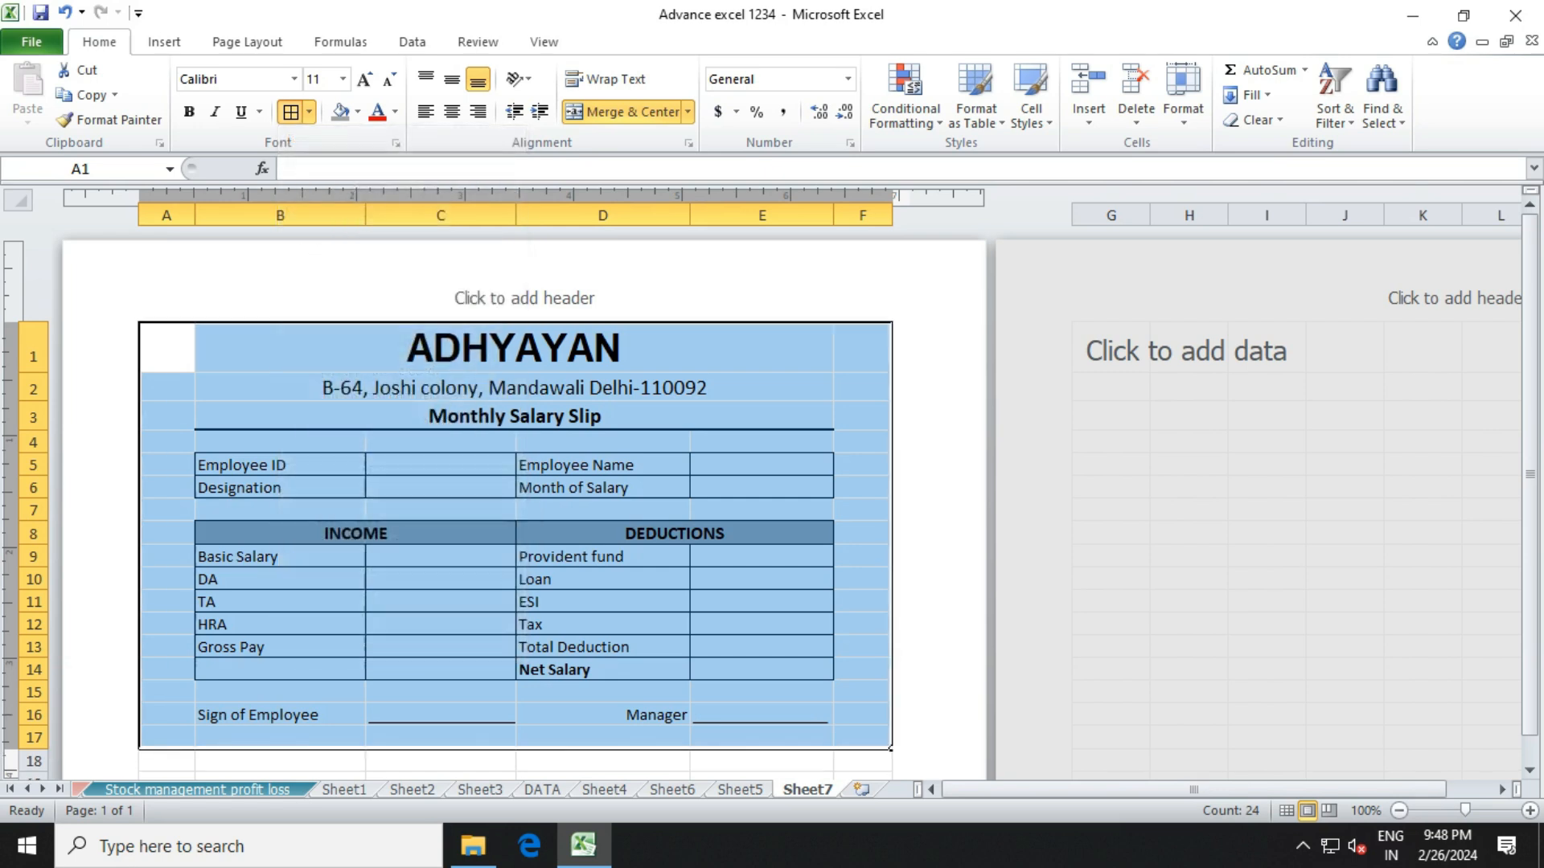
left_click(513, 632)
left_click(515, 416)
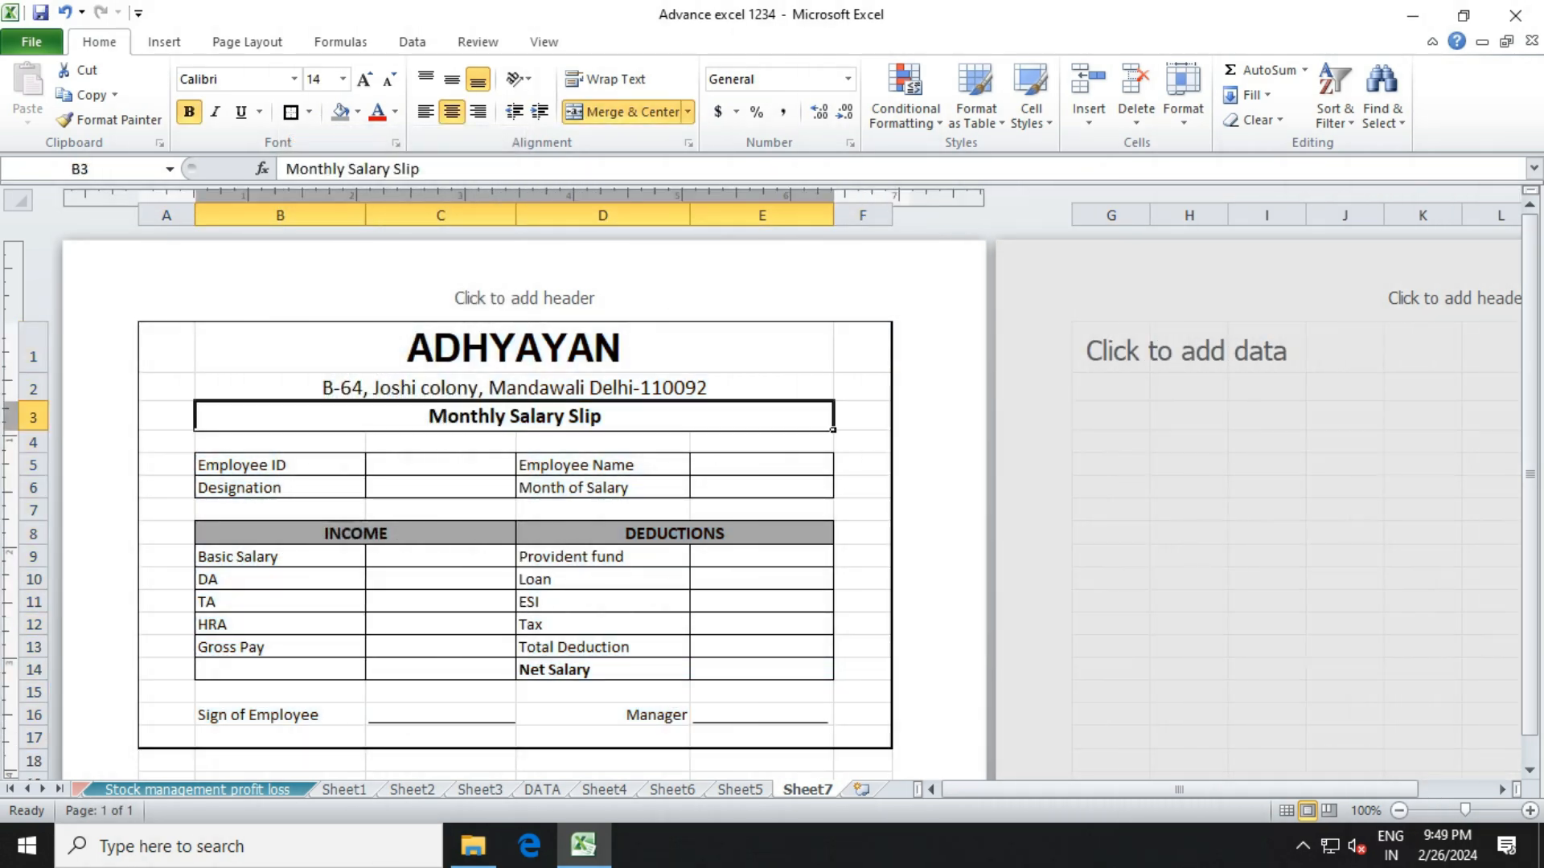
left_click(440, 556)
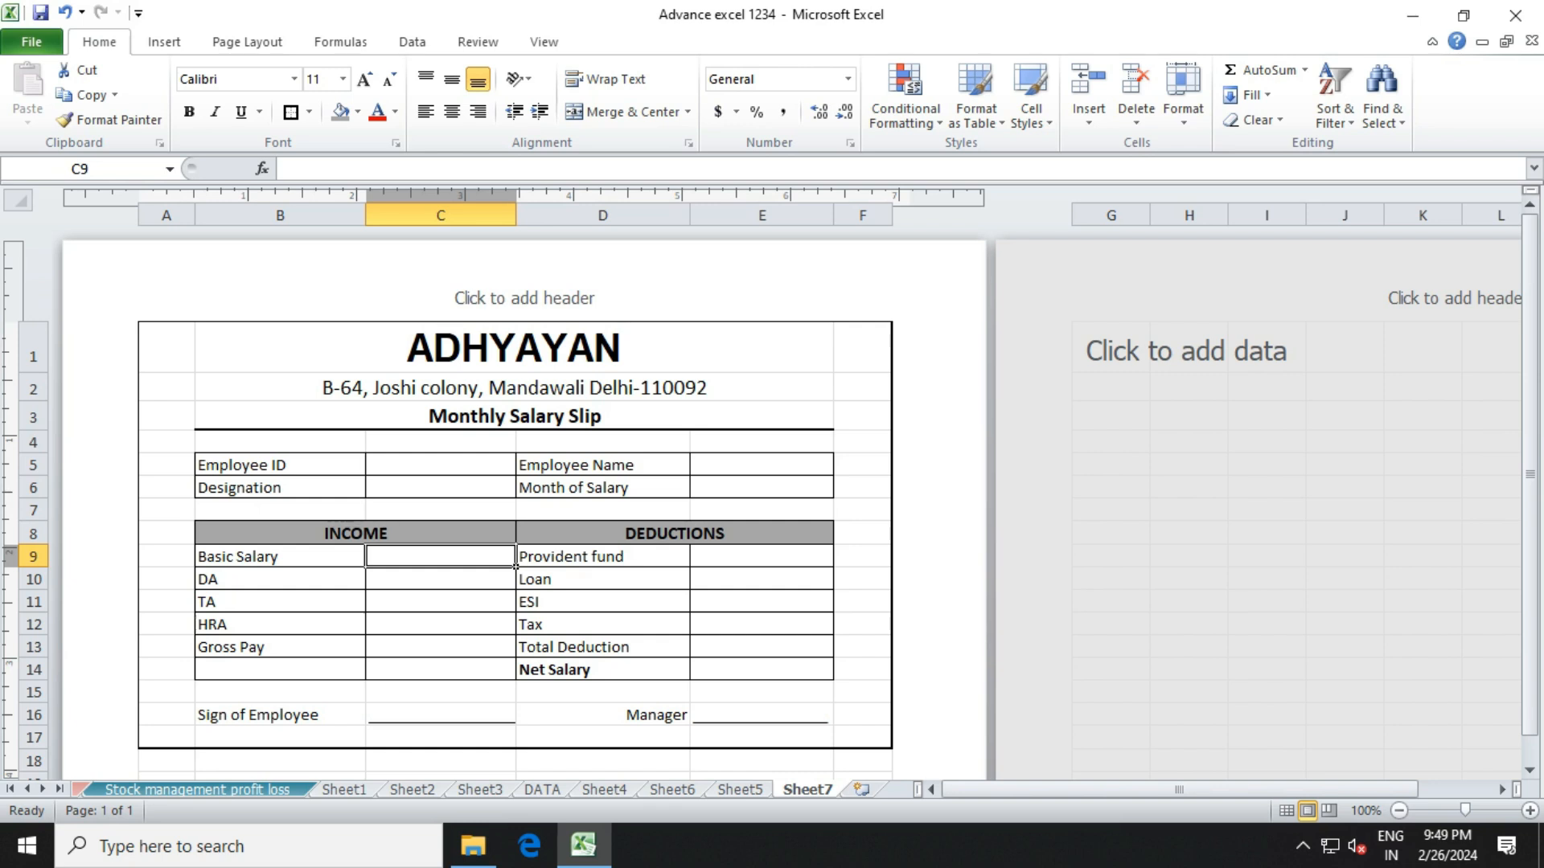
left_click(441, 601)
left_click(441, 557)
left_click(440, 579)
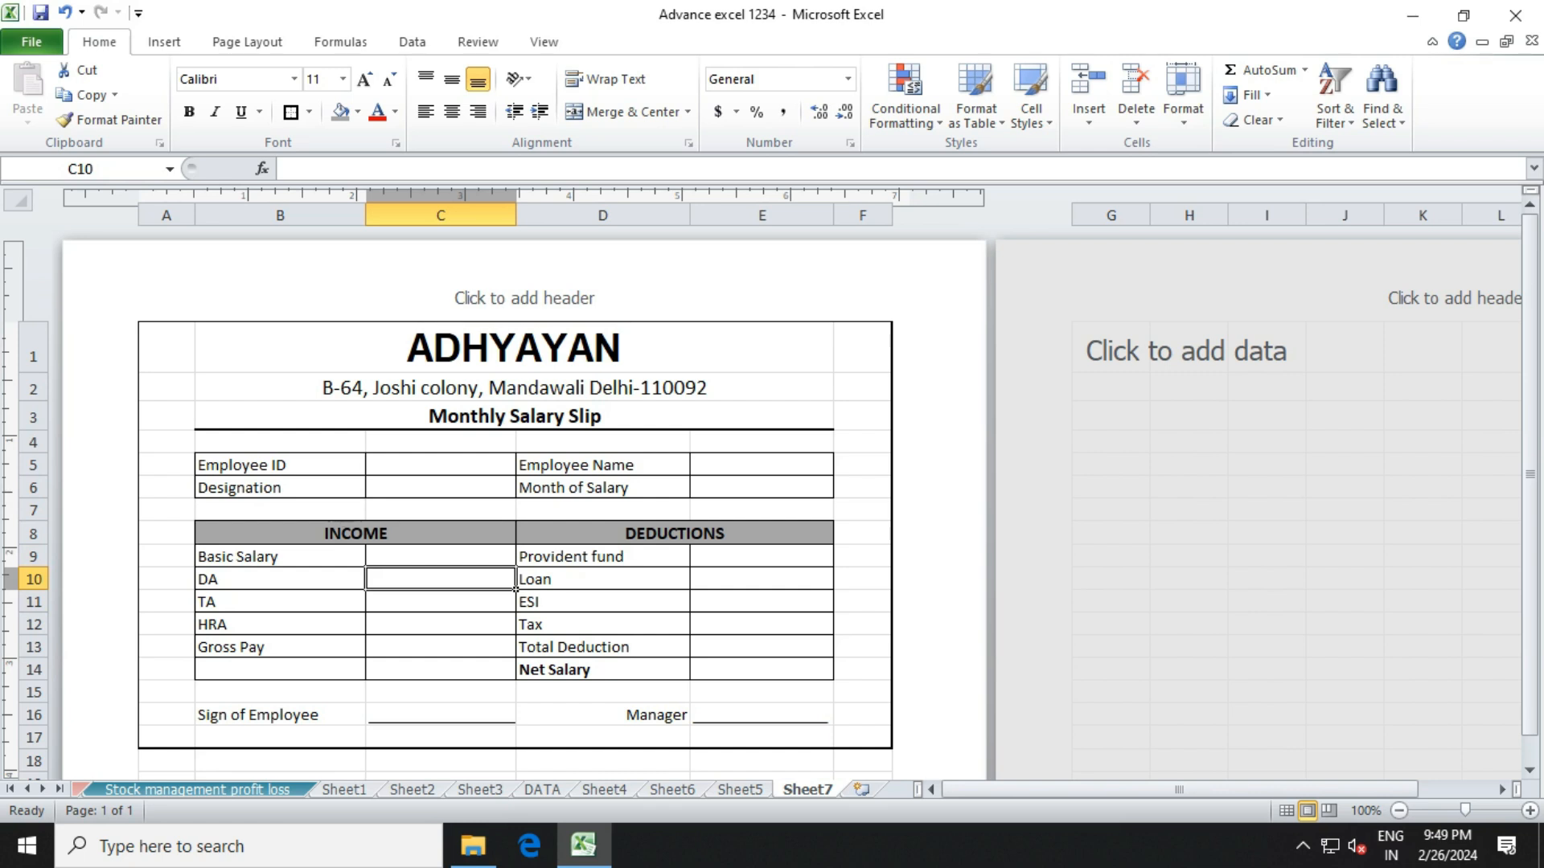
left_click(440, 556)
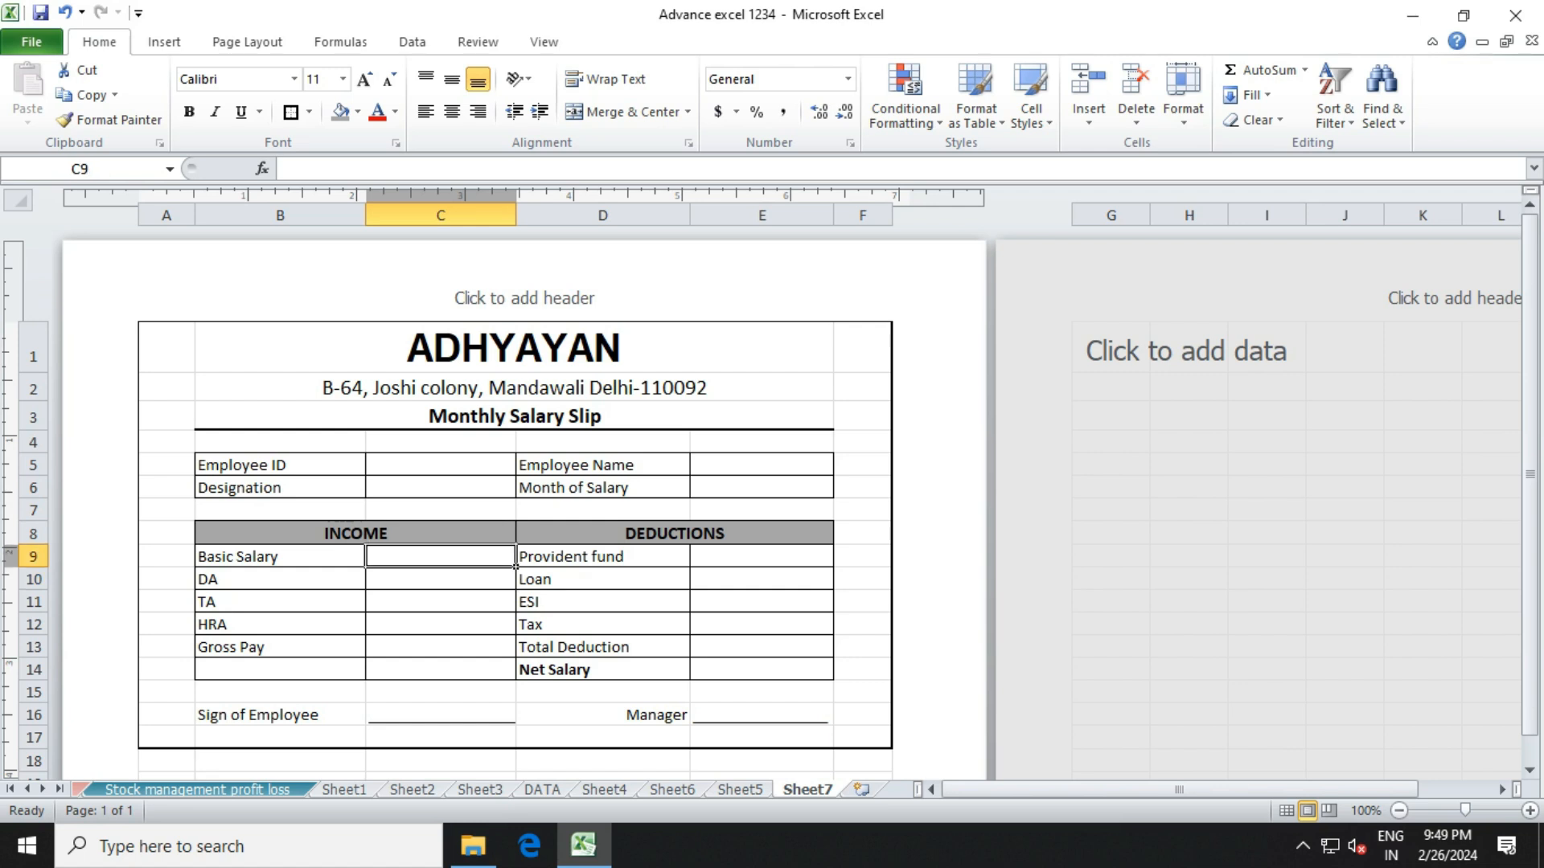
Enter the DA formula =C9*6% in C10.
left_click(280, 579)
left_click(440, 579)
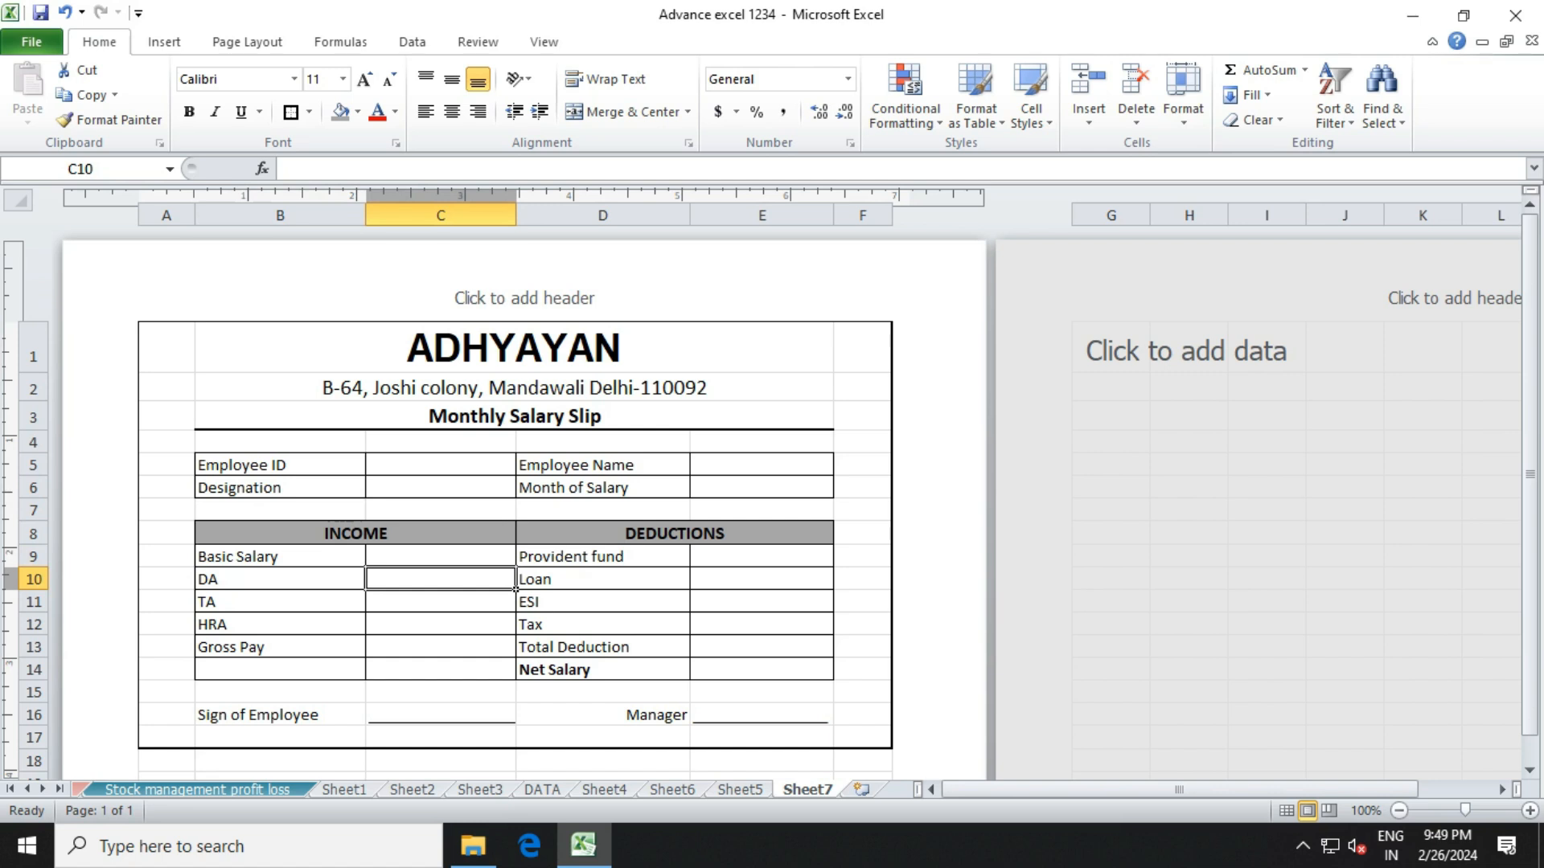
type("=")
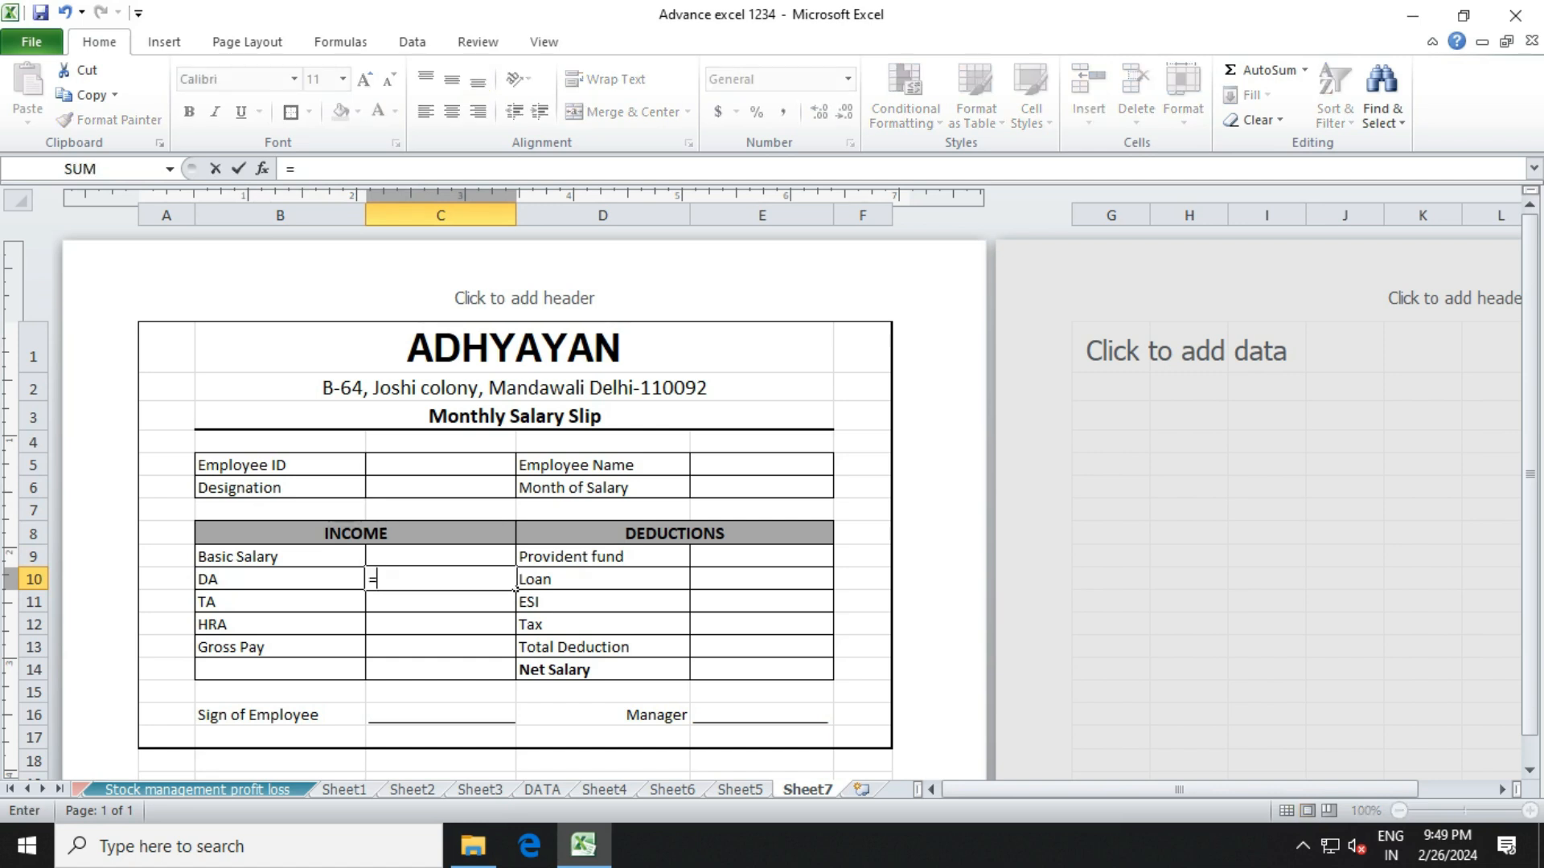
key("Up")
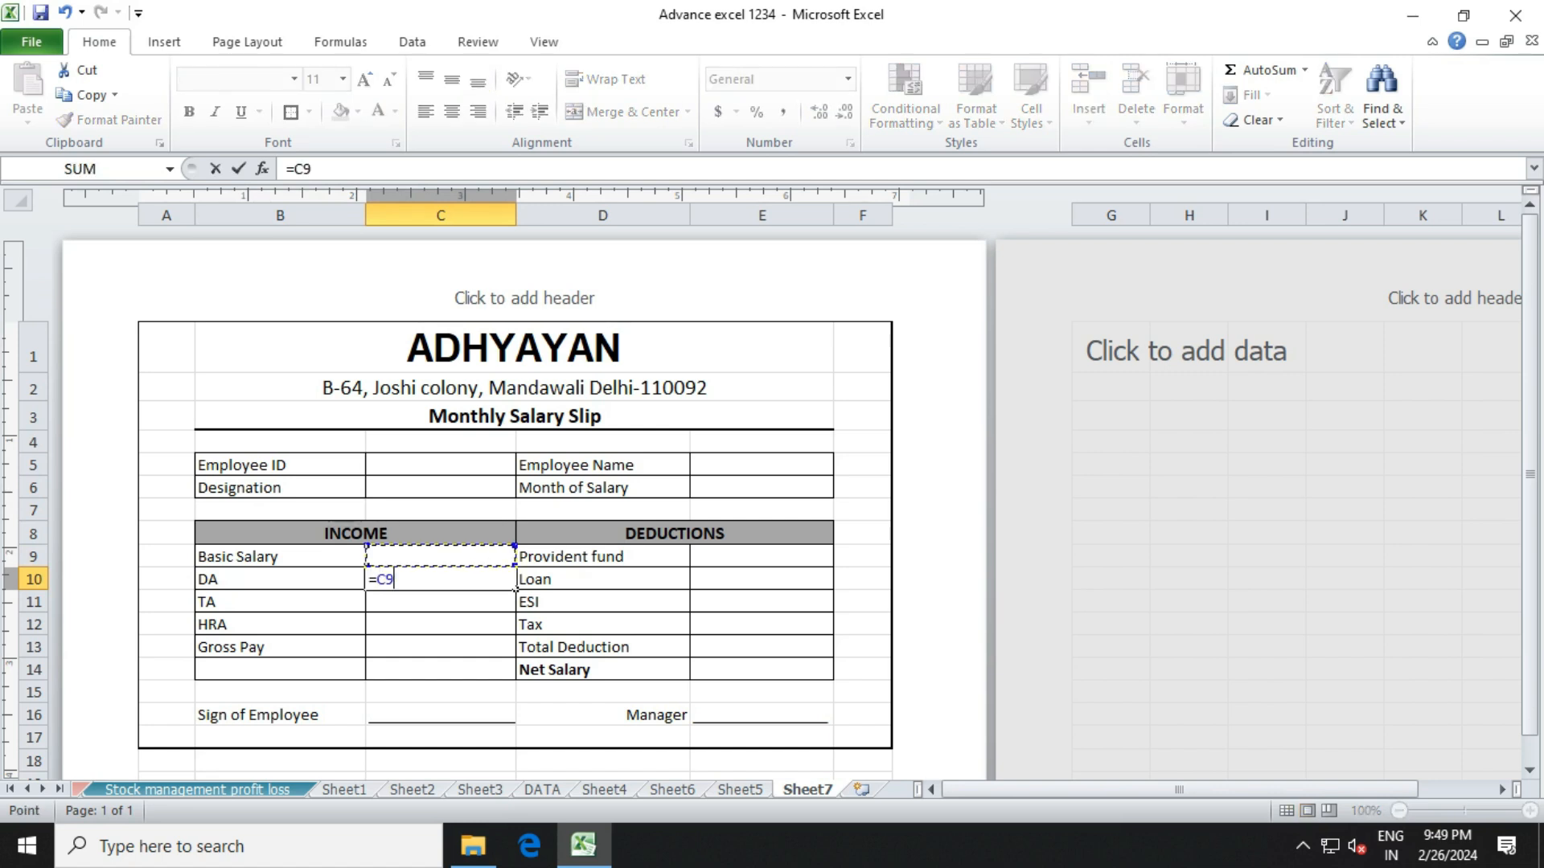
type("*6%")
key("Return")
Enter the TA formula =C9*4% in C11.
key("Up")
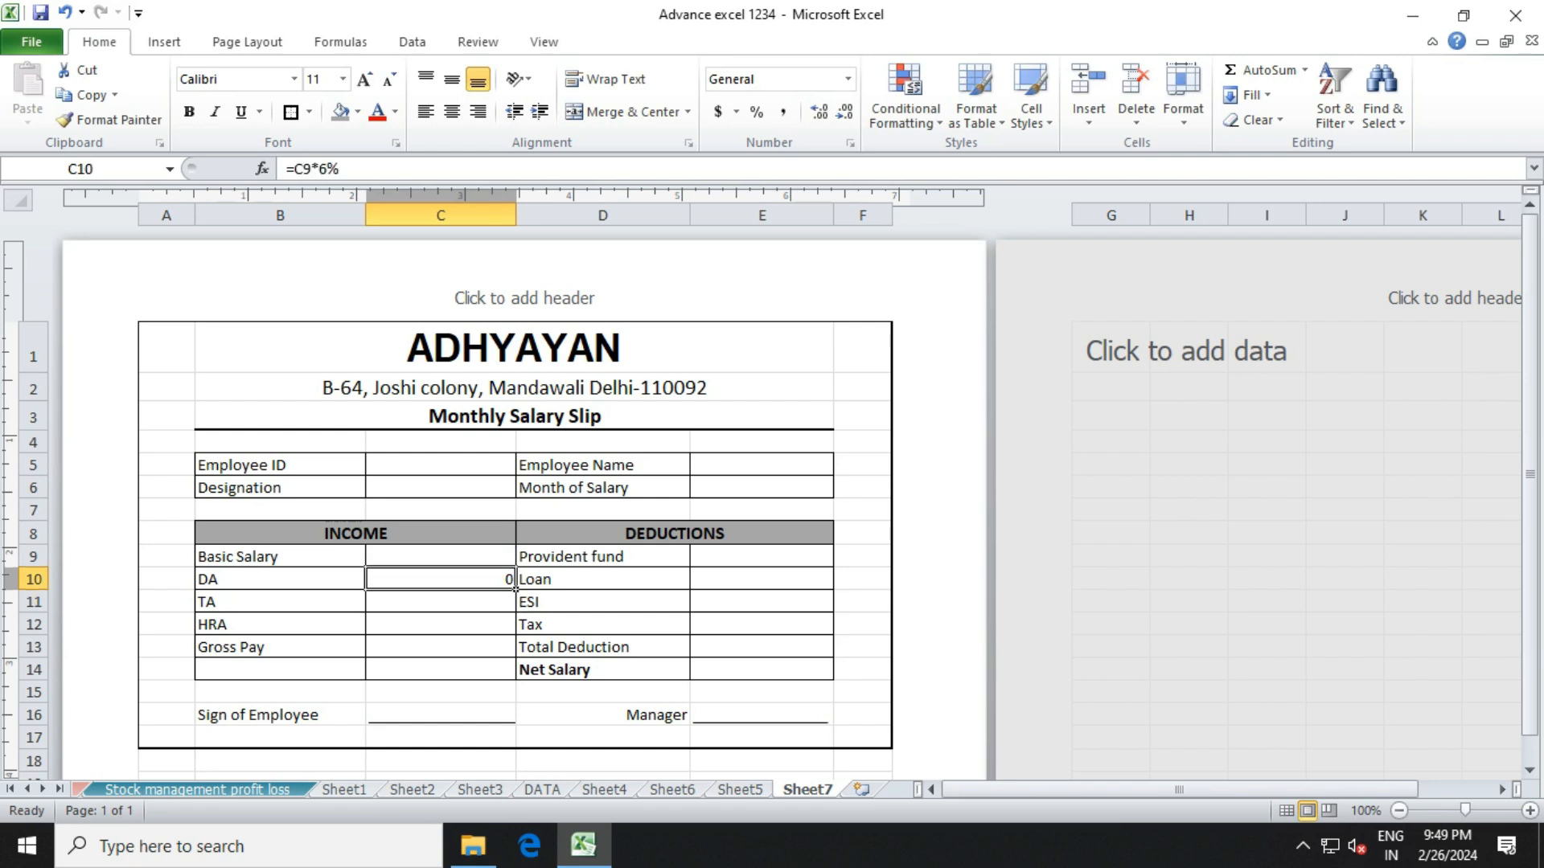
key("Up")
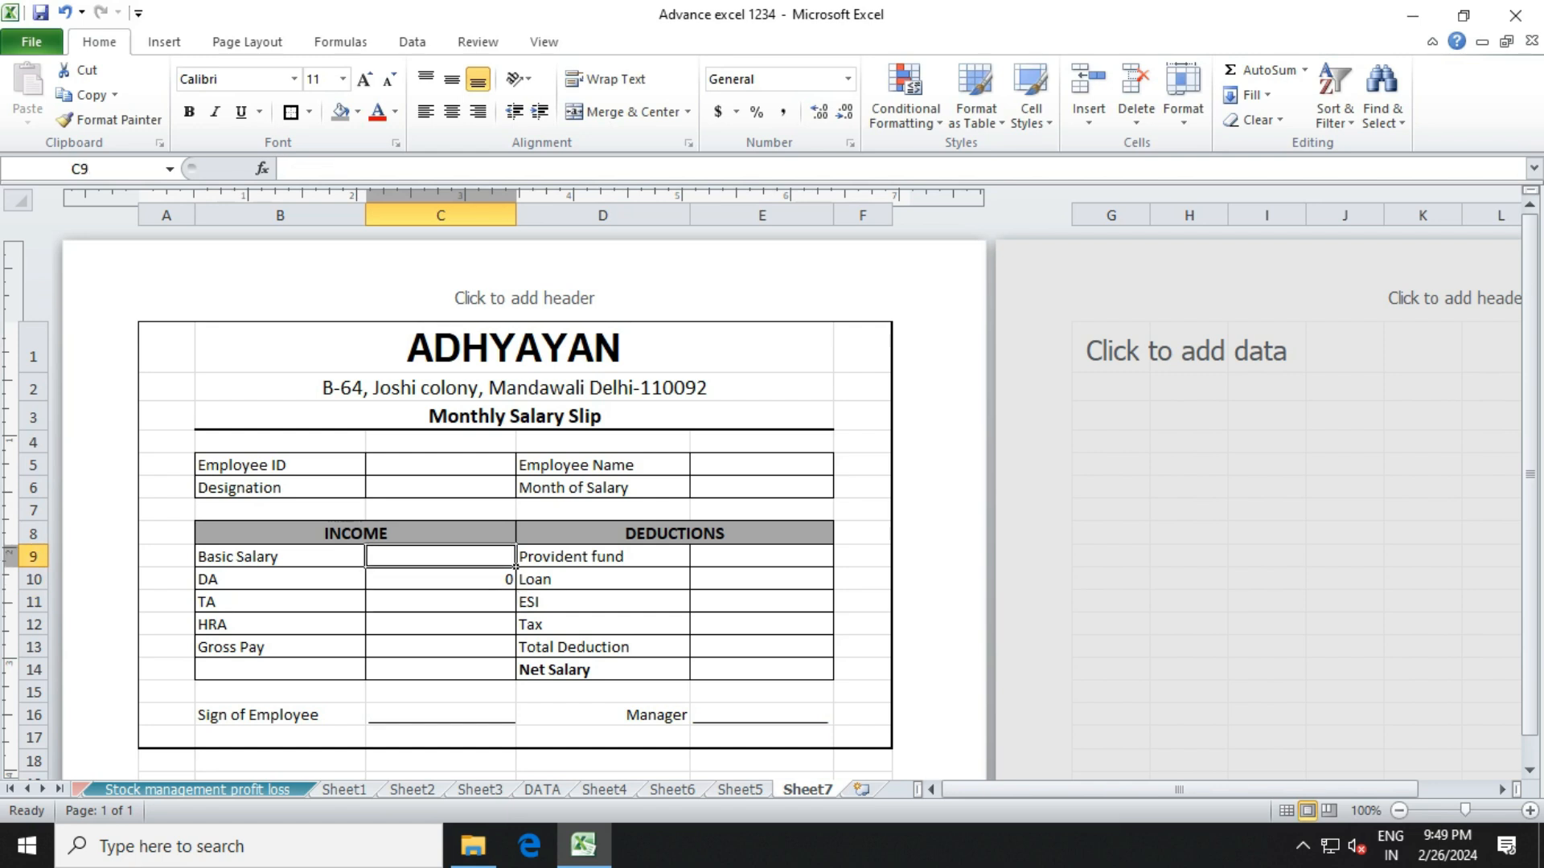
key("Down")
key("Down")
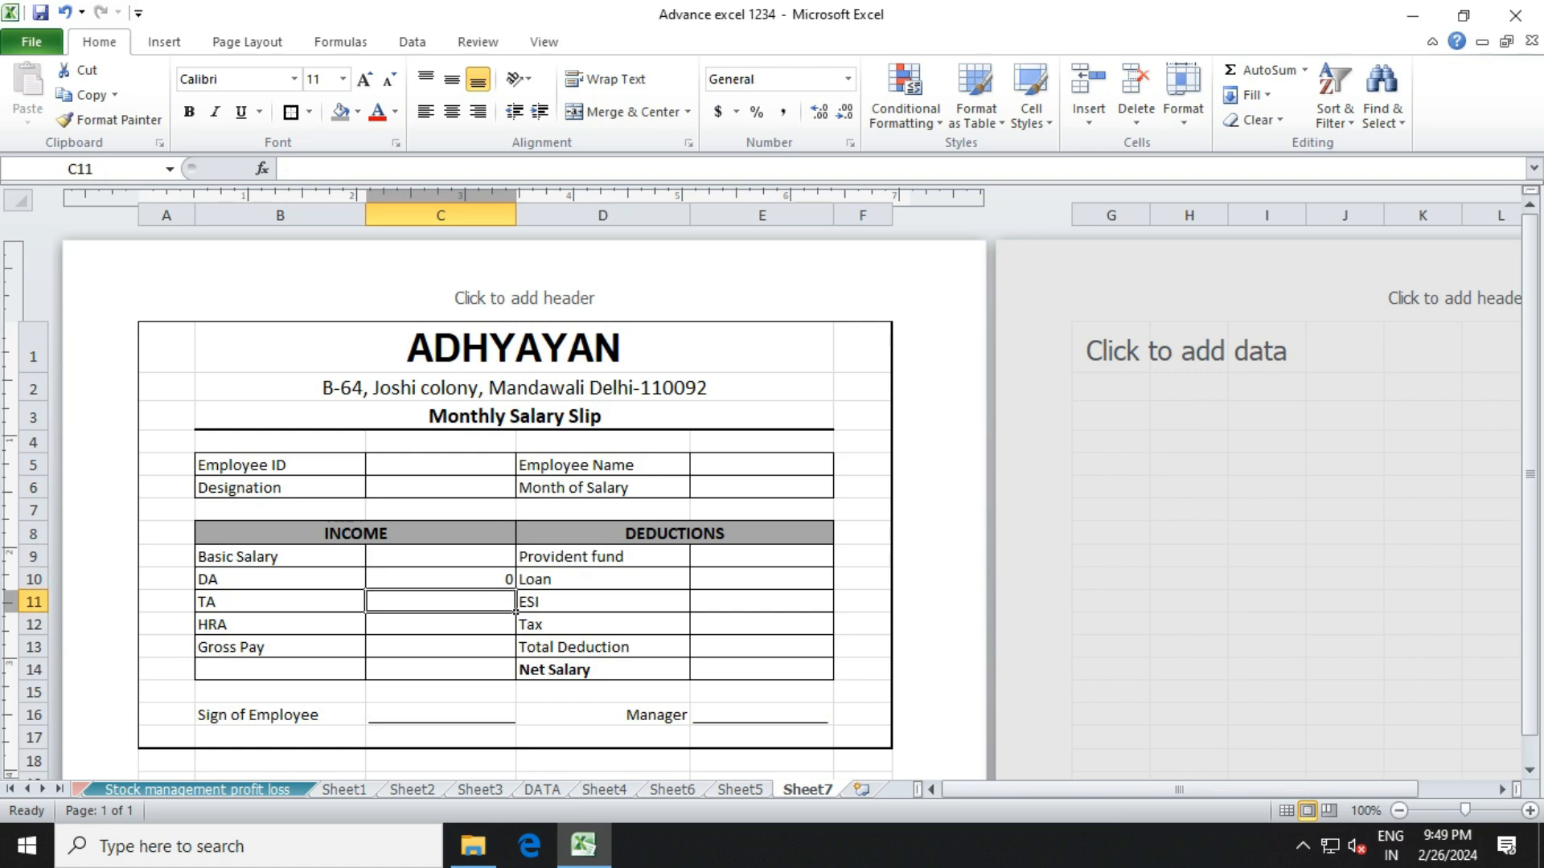
key("Left")
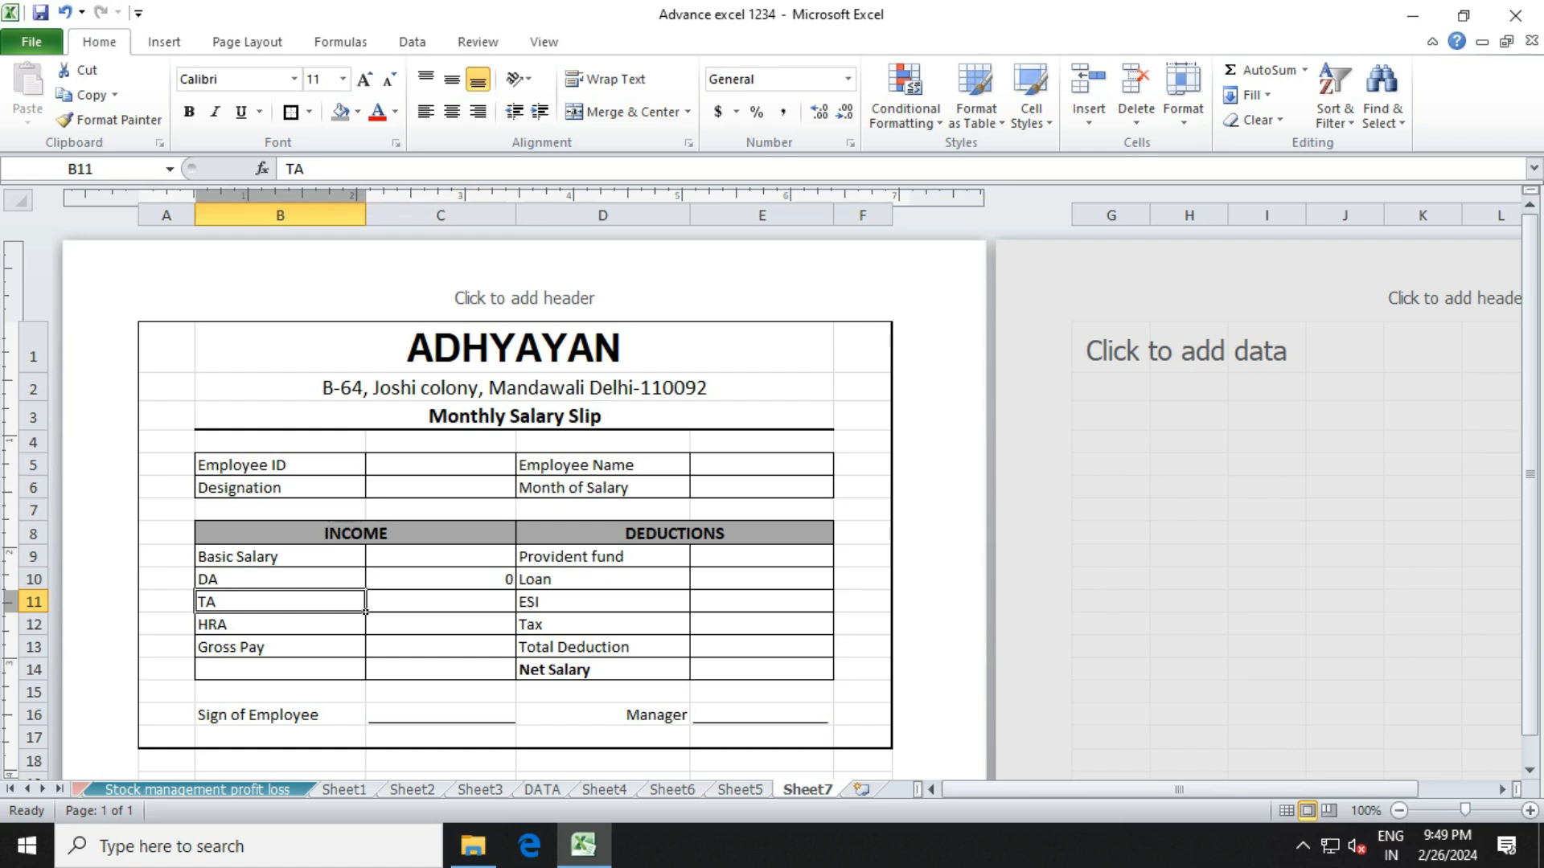
key("Right")
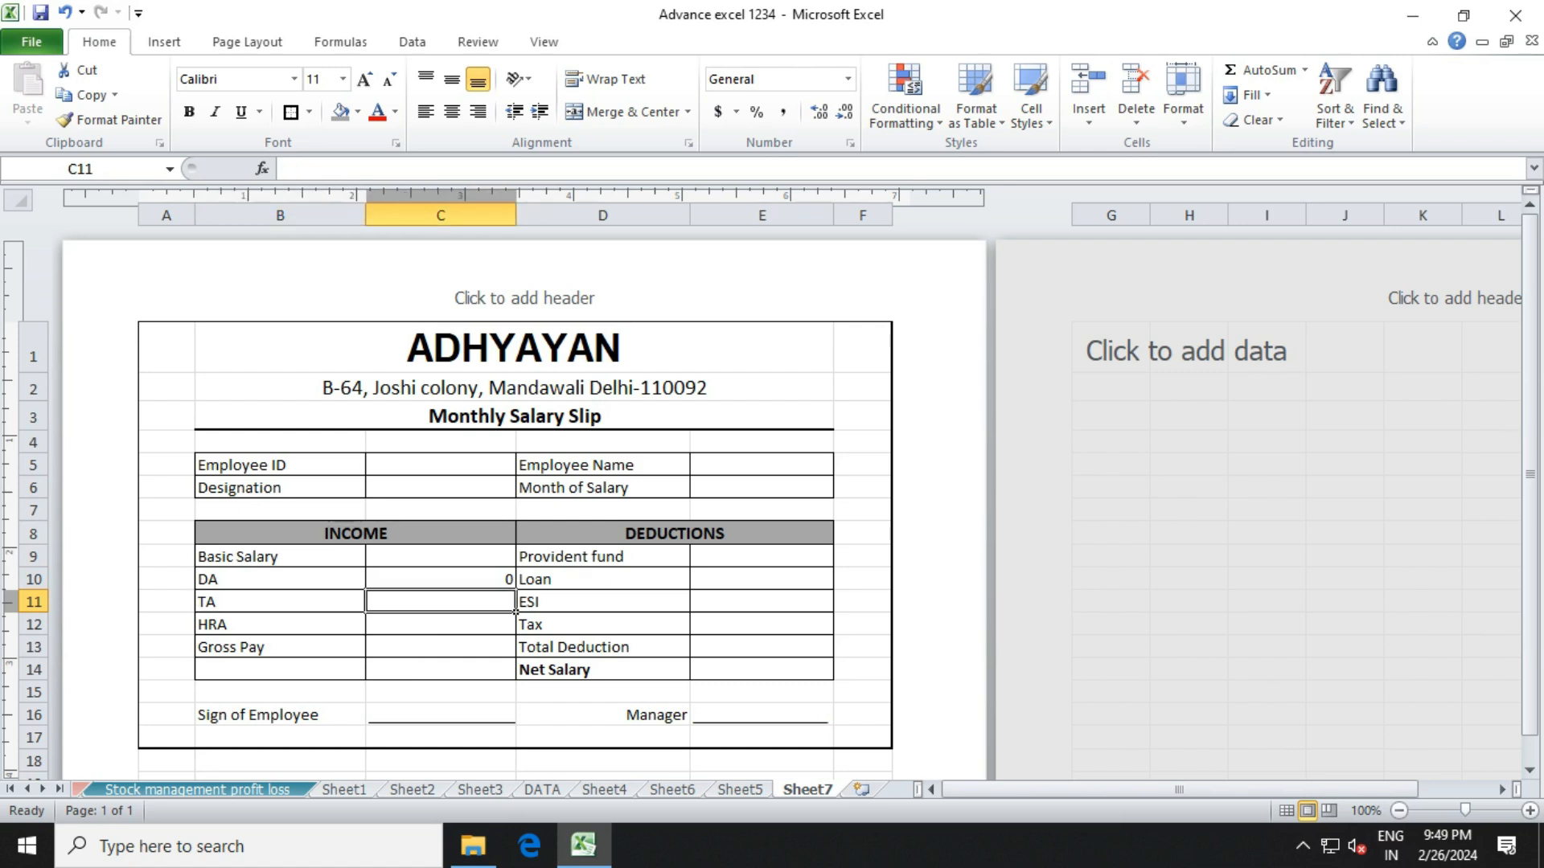
type("=")
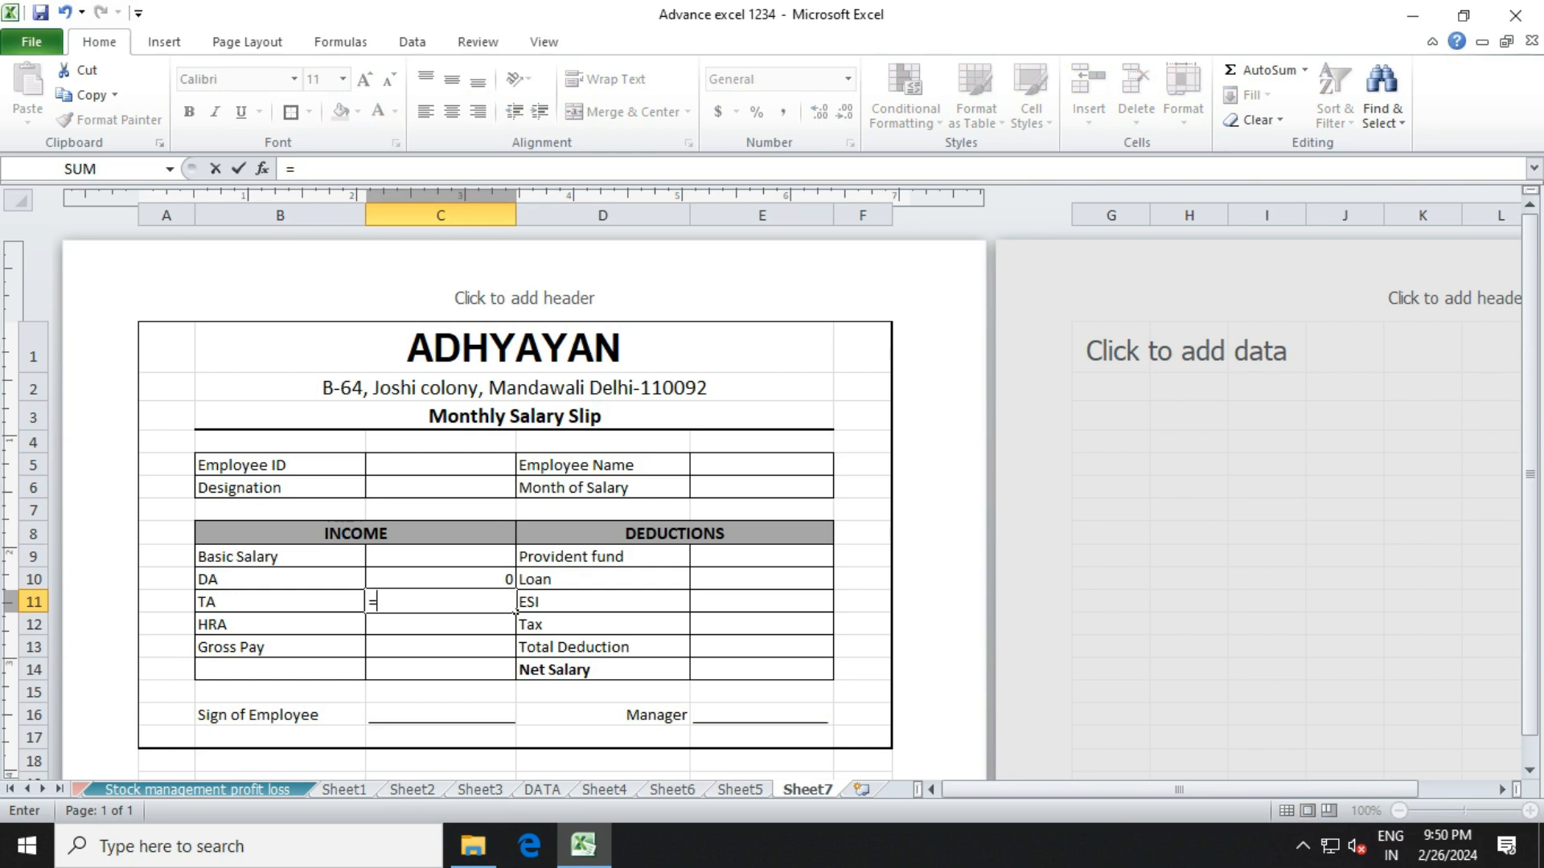
key("Up")
key("Up")
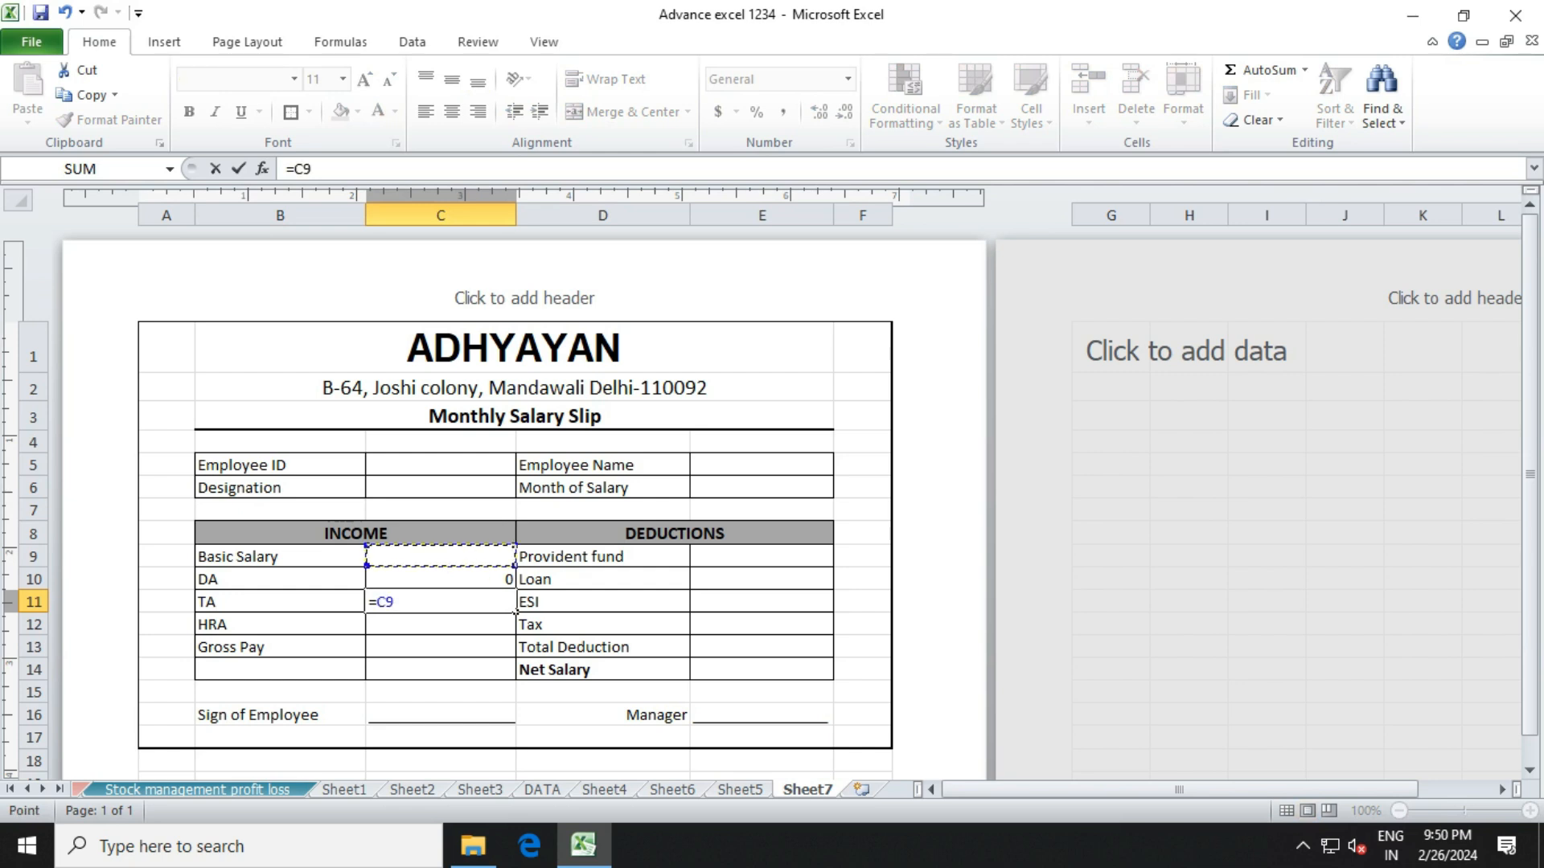
type("*4%")
key("Return")
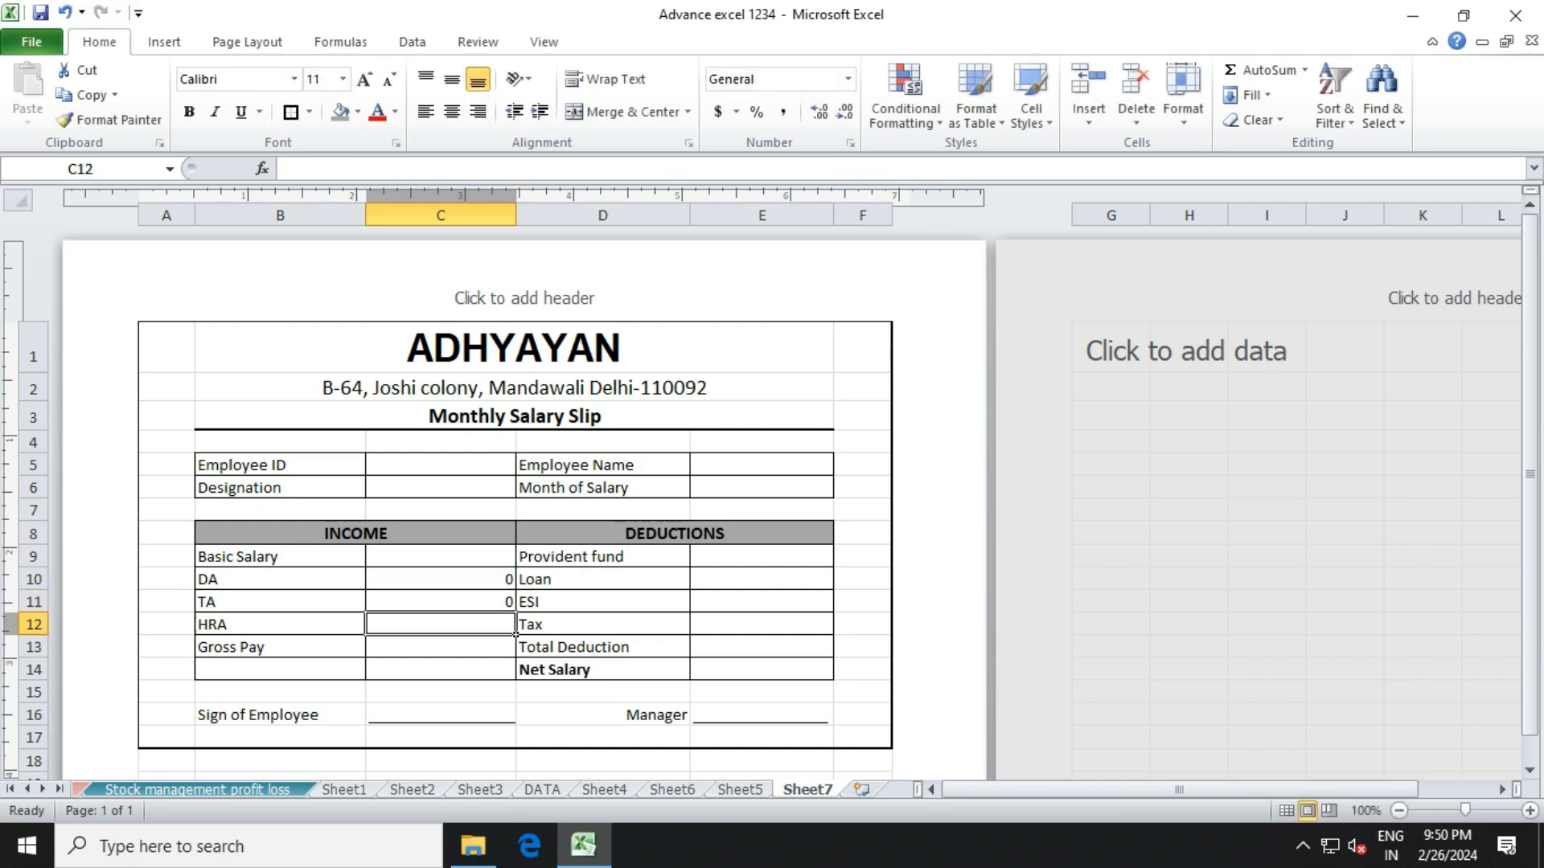
Enter the HRA formula =C9*5% in C12.
left_click(441, 556)
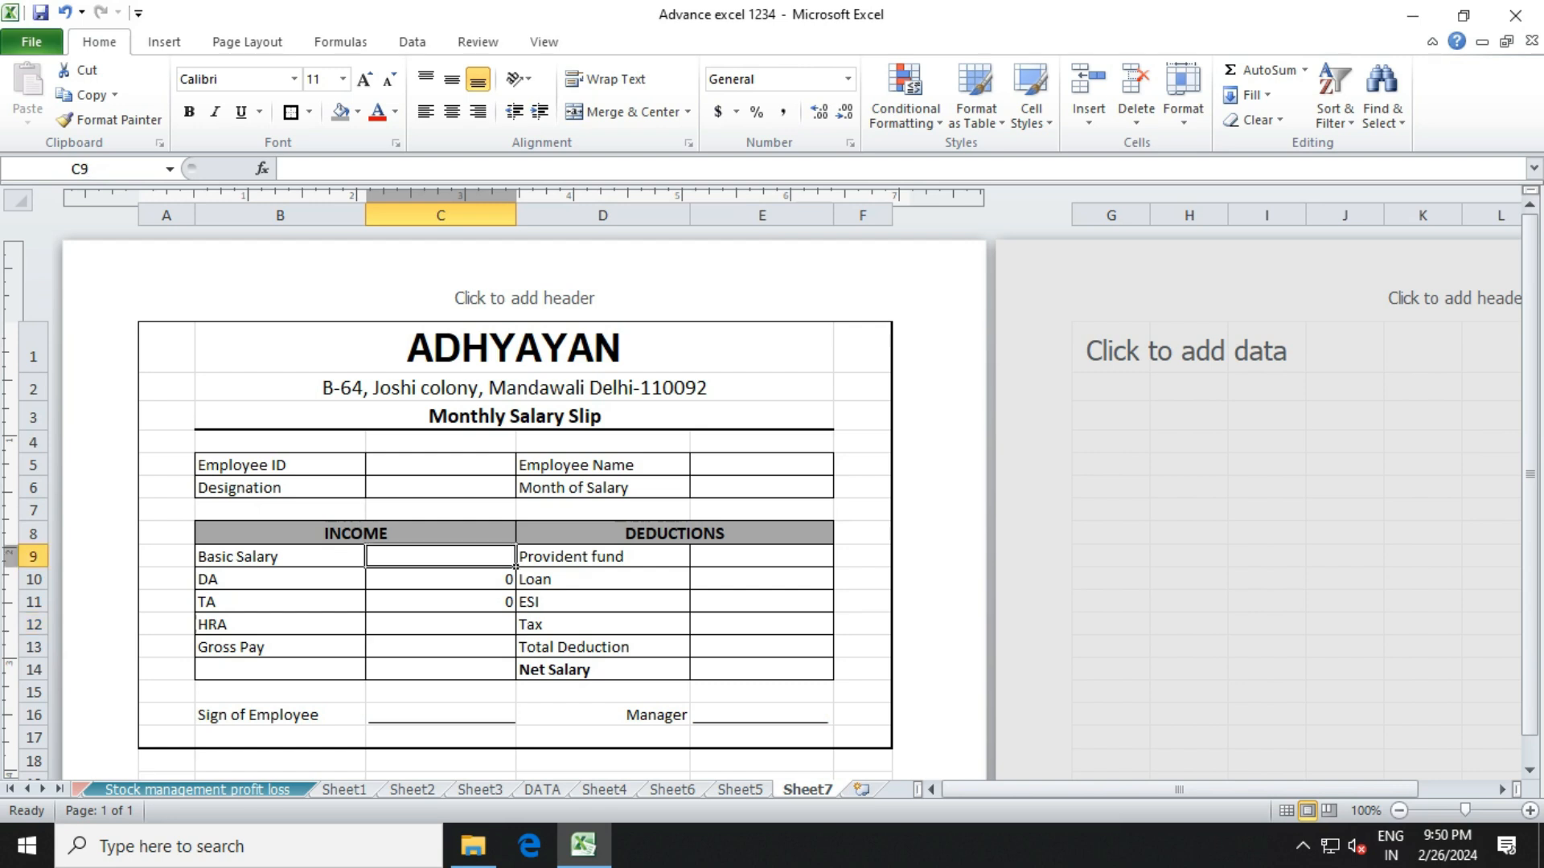
left_click(440, 625)
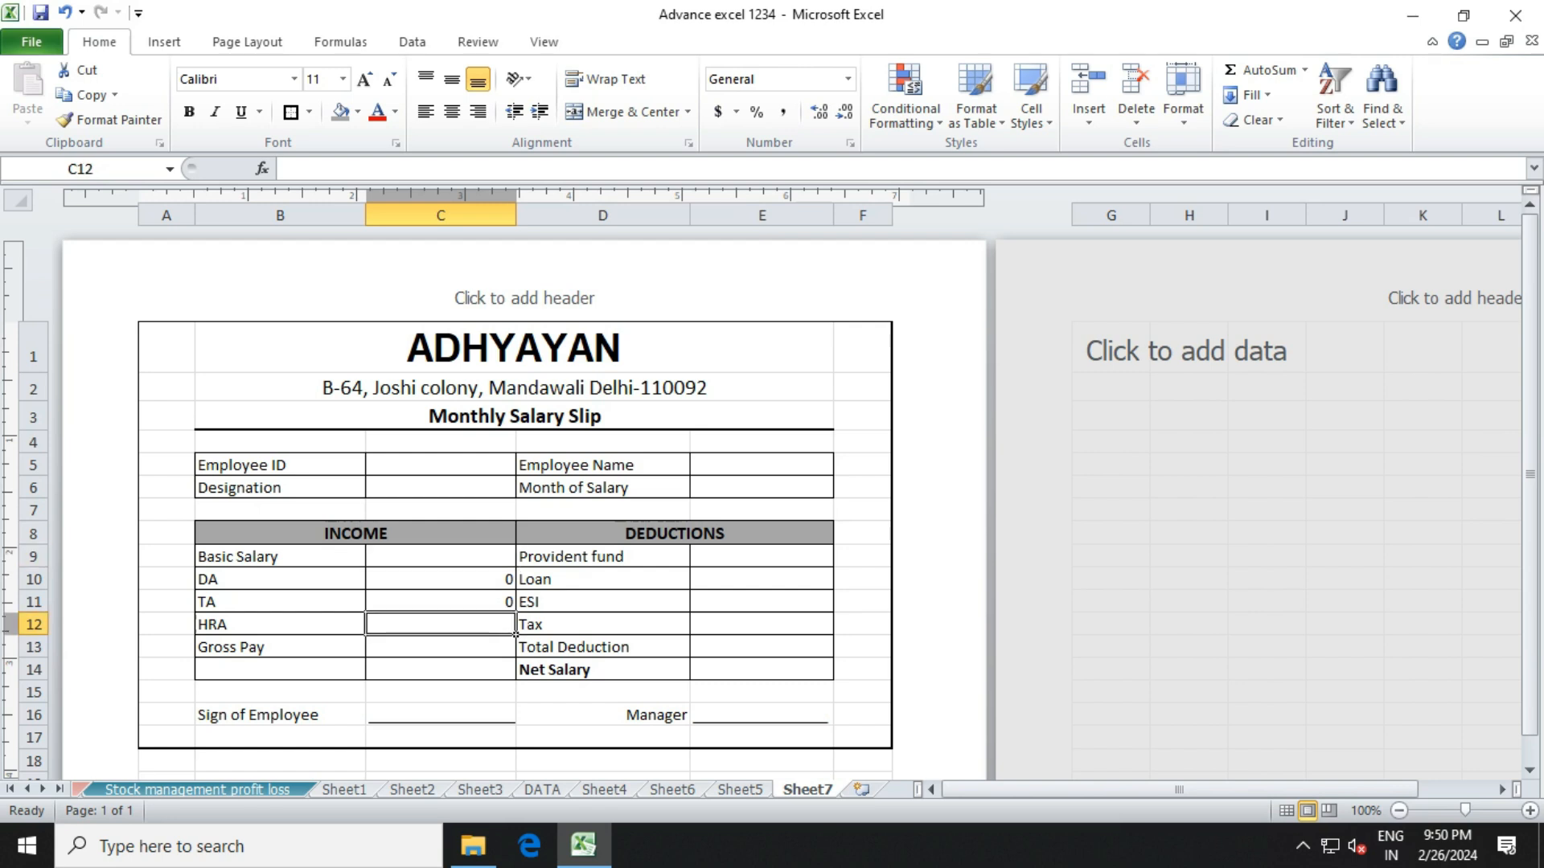
type("=")
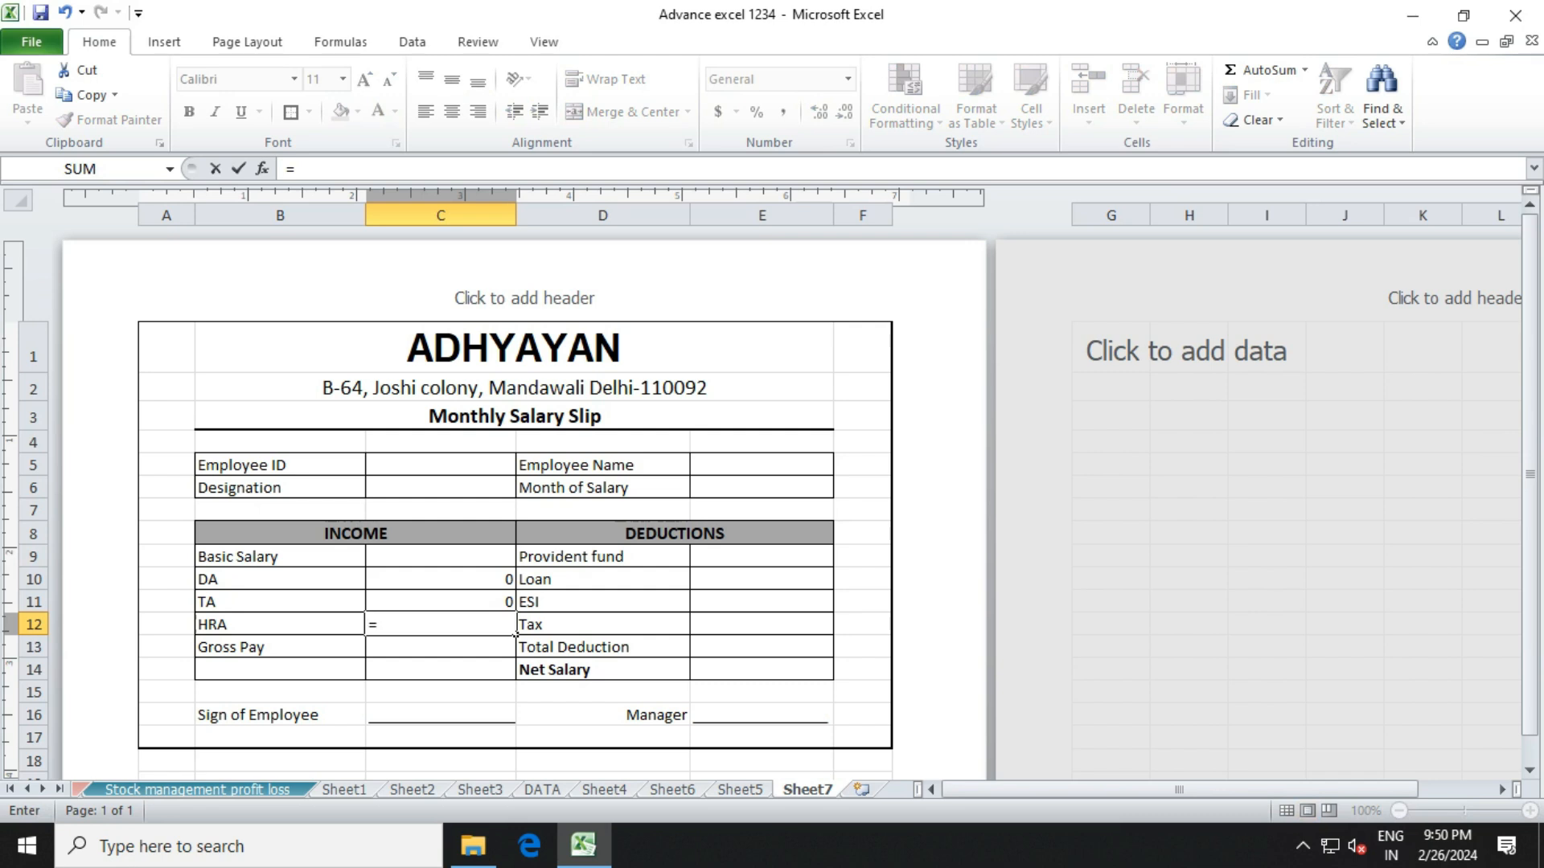
key("Up")
key("Up")
key("Up")
type("*")
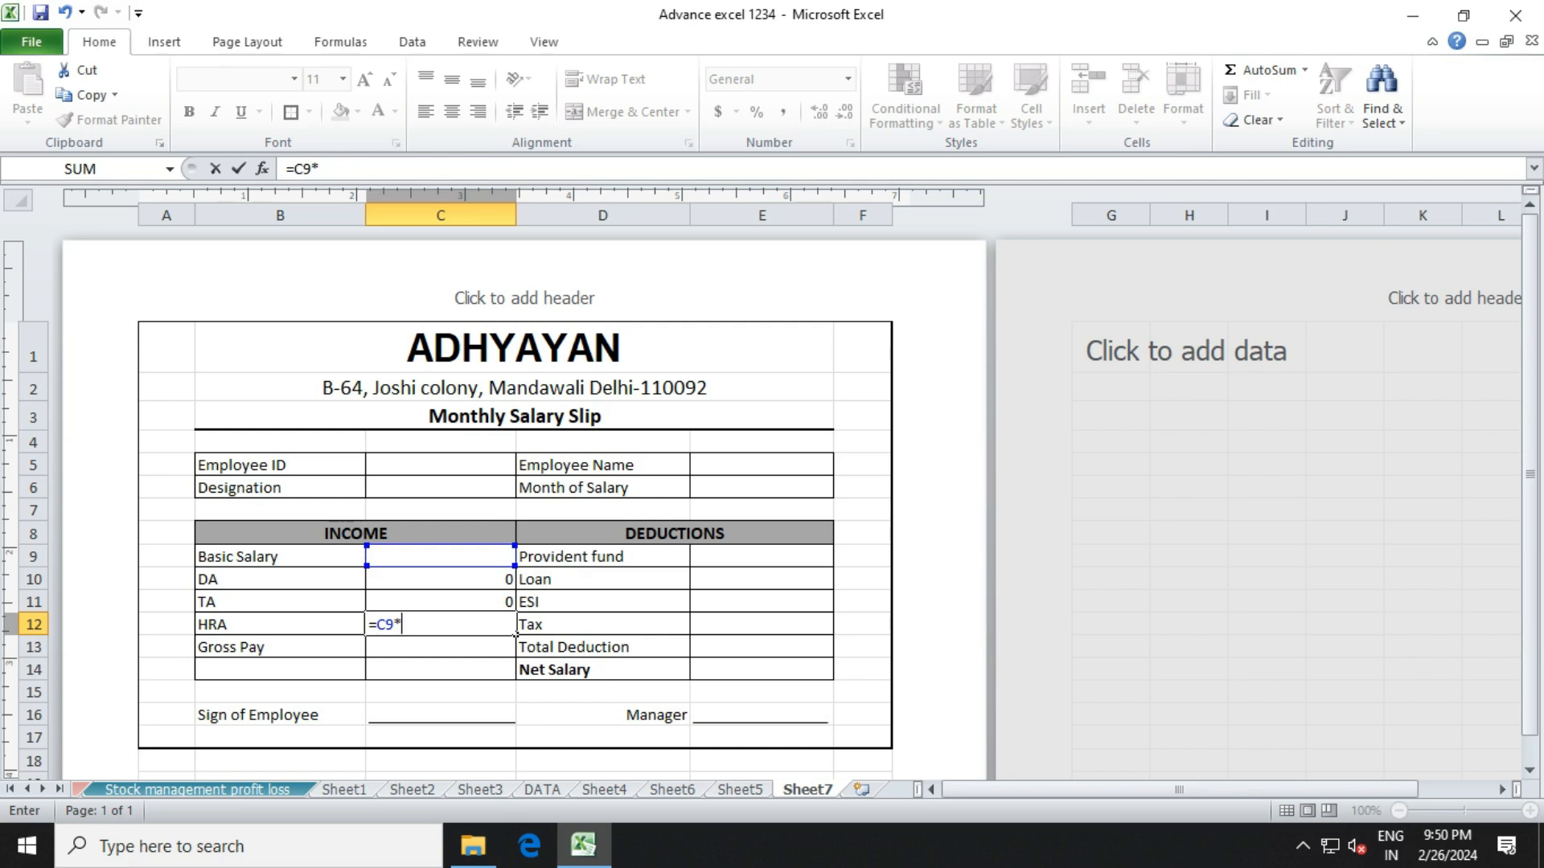
type("5%")
key("Return")
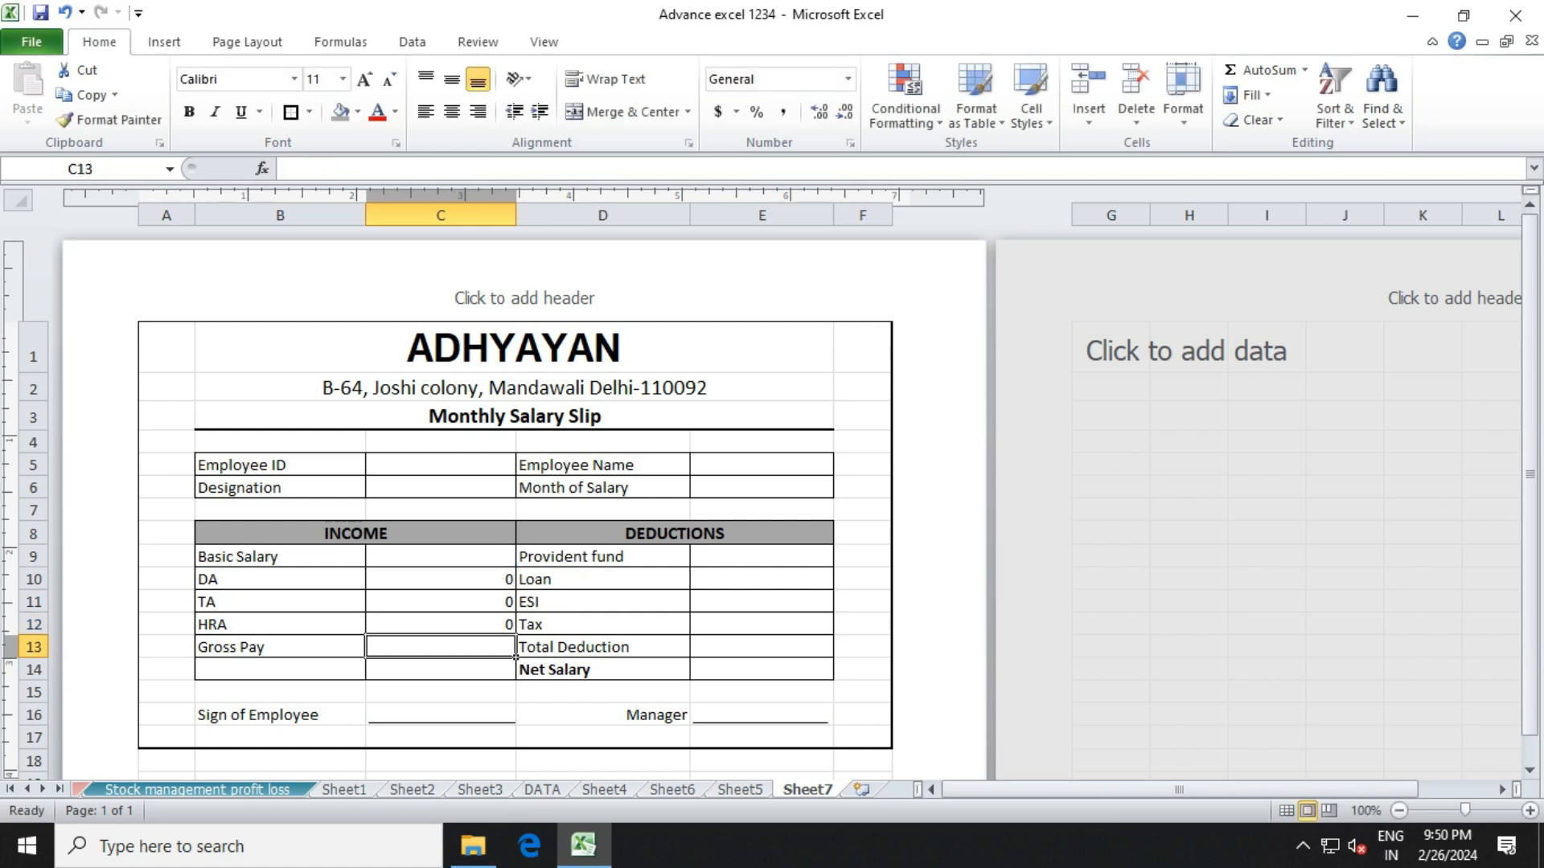
left_click(279, 556)
Enter =SUM(C9:C12) in C13 as the Gross Pay total.
left_click(280, 578)
left_click(280, 625)
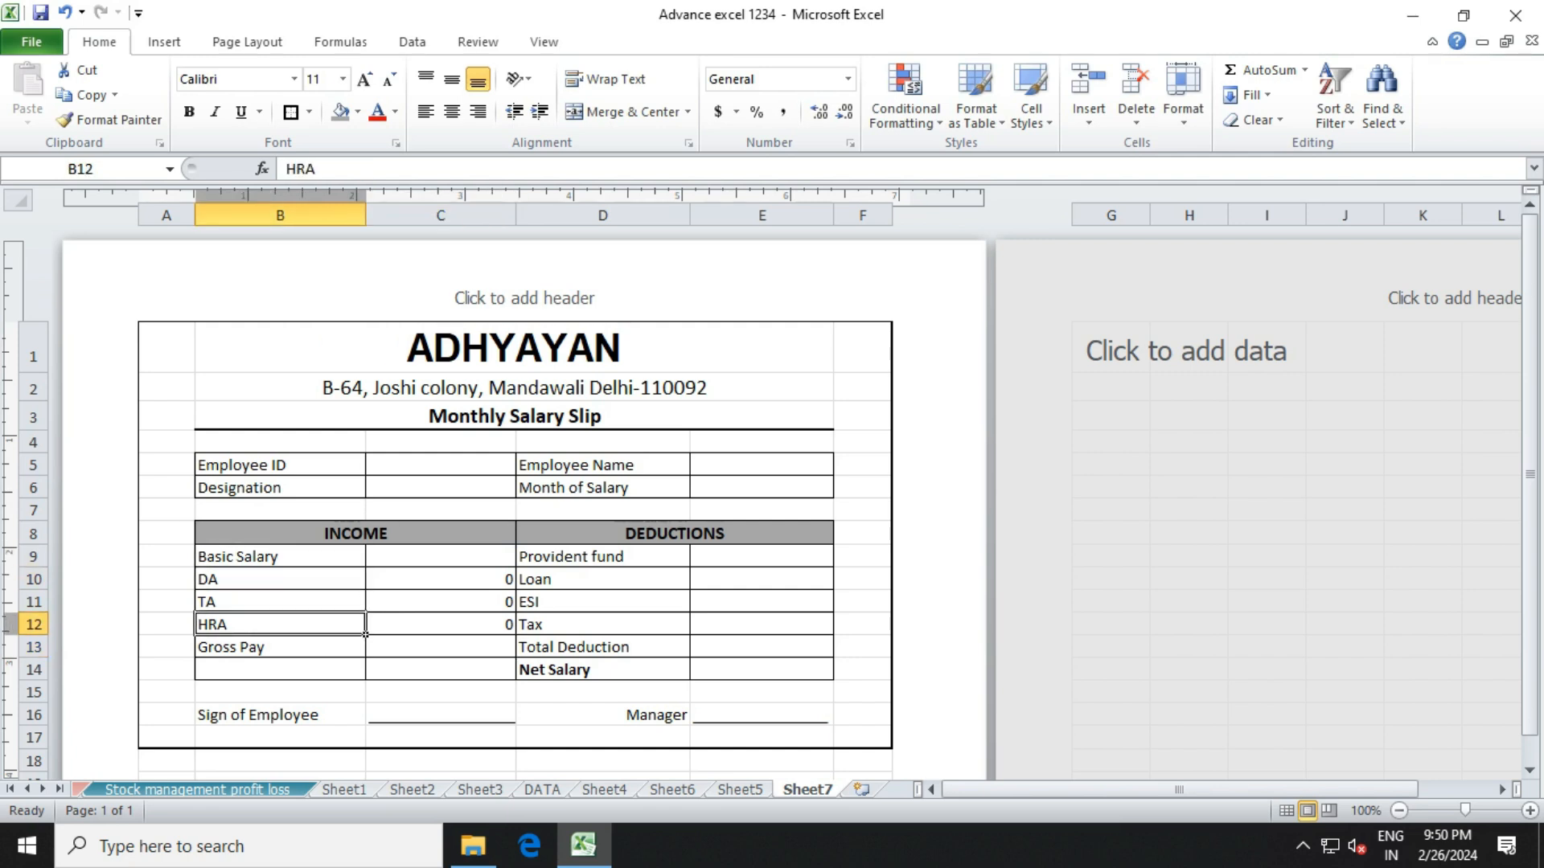
left_click(513, 654)
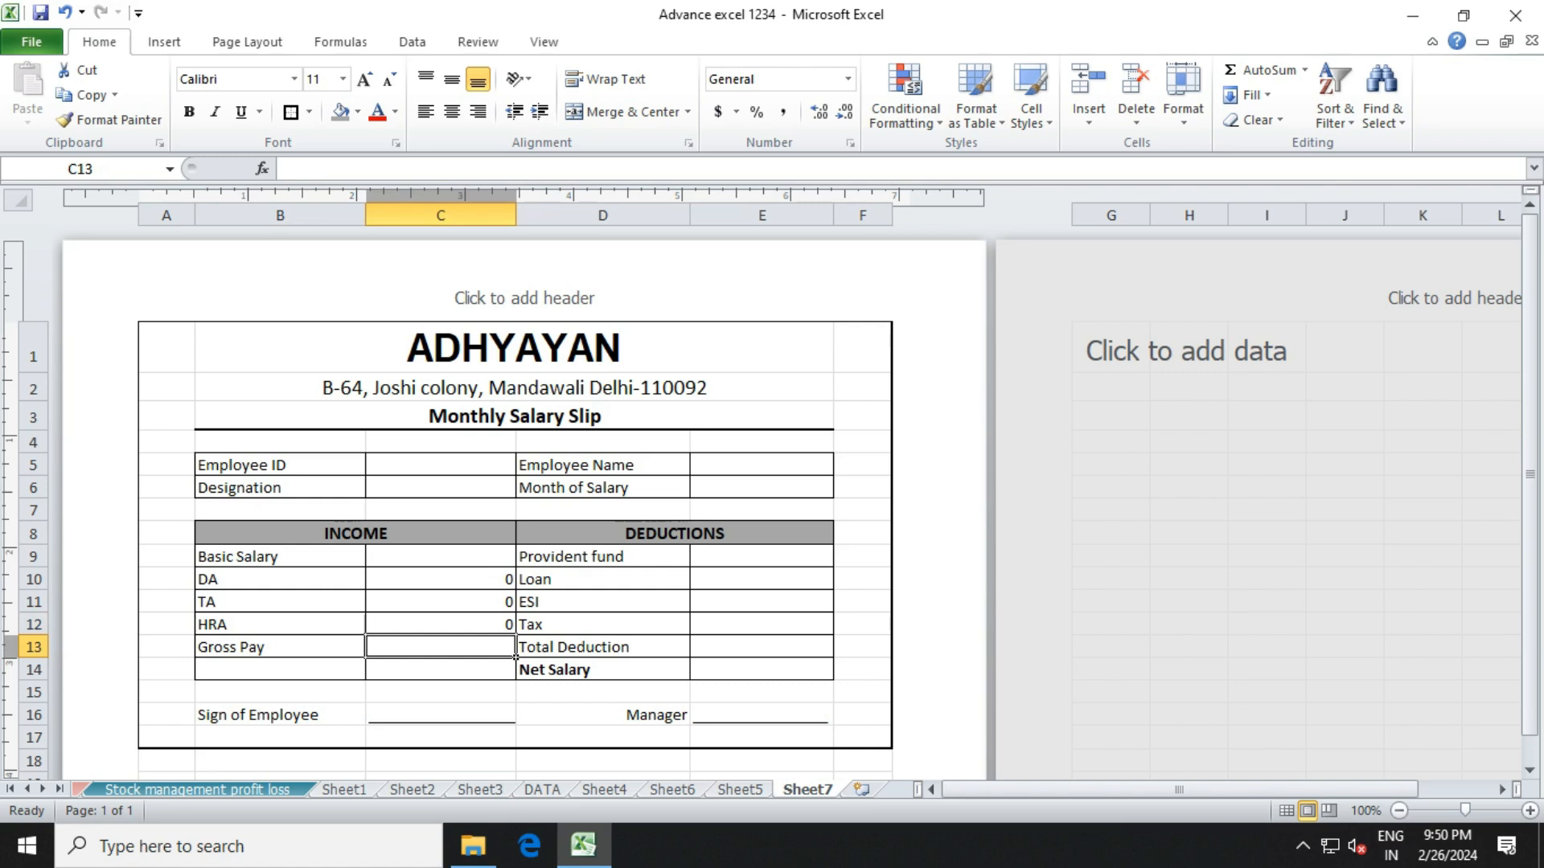
type("=sum")
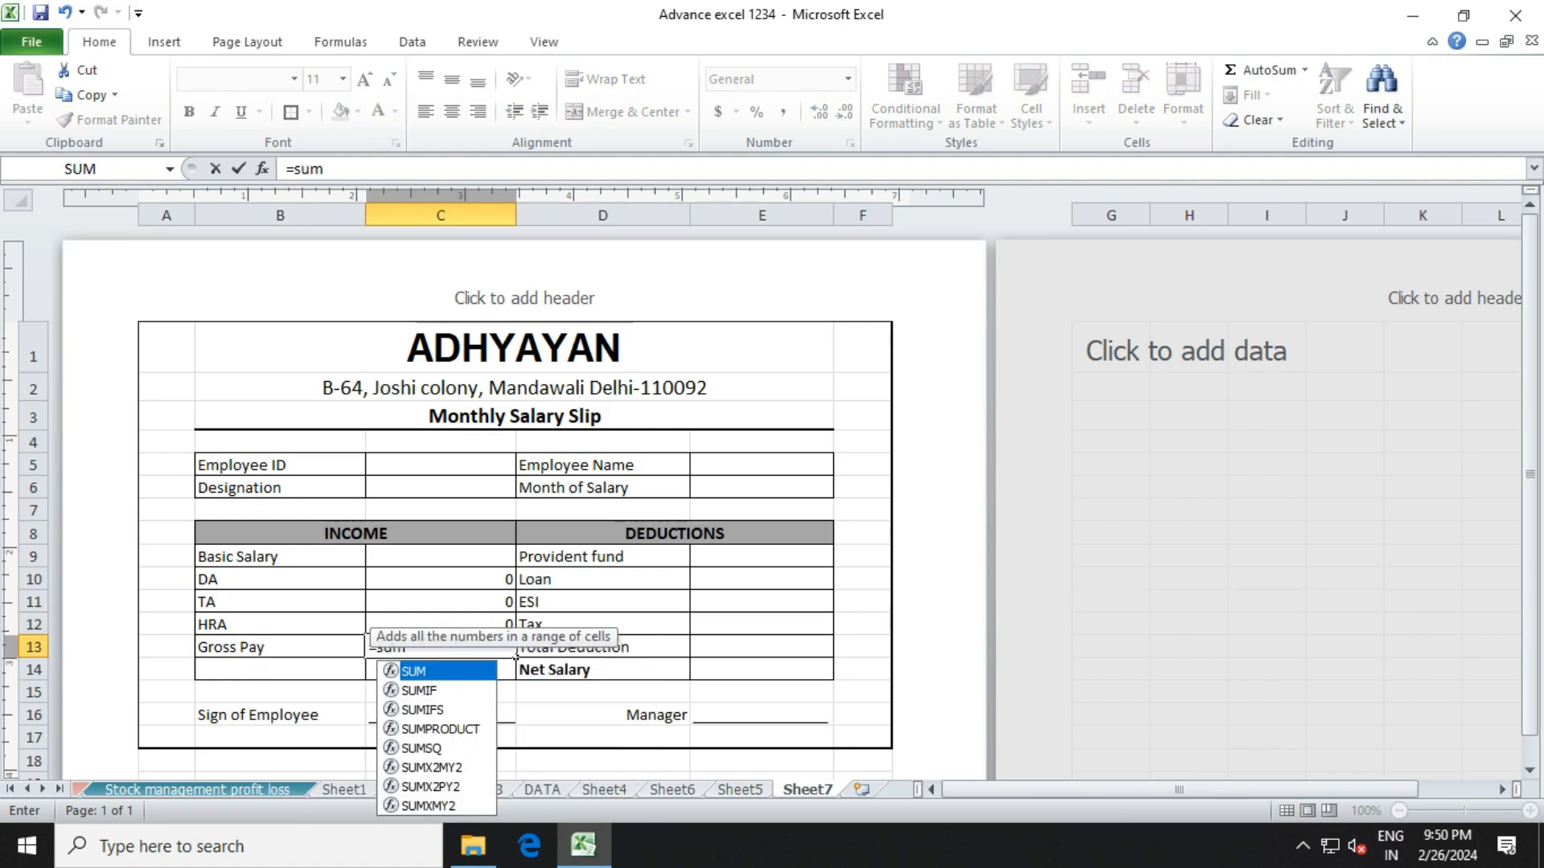
type("(")
left_click_drag(506, 557, 513, 632)
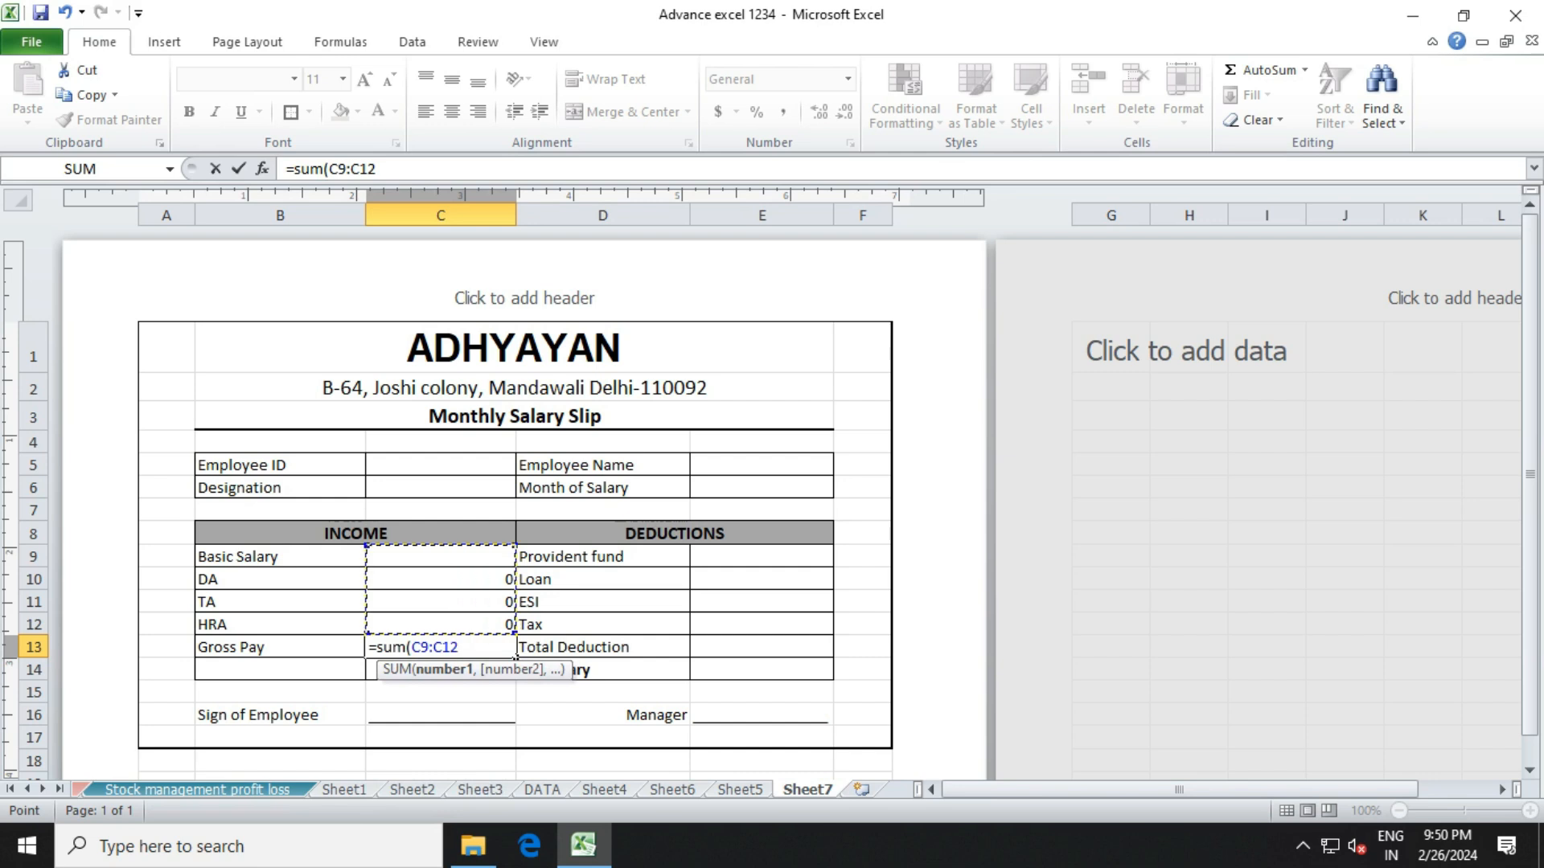
type(")")
key("Return")
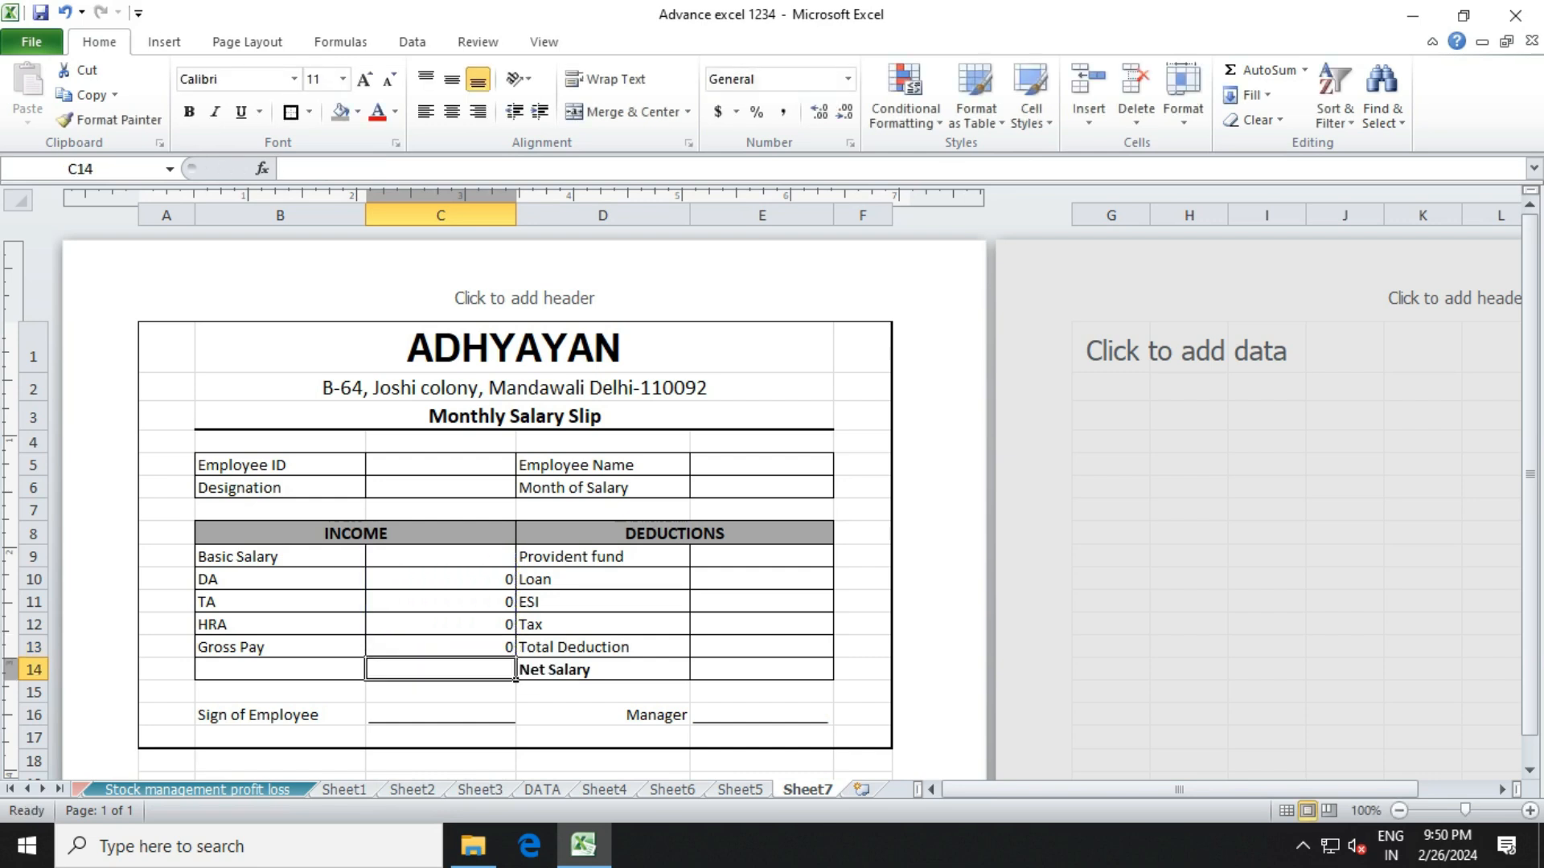
left_click(761, 556)
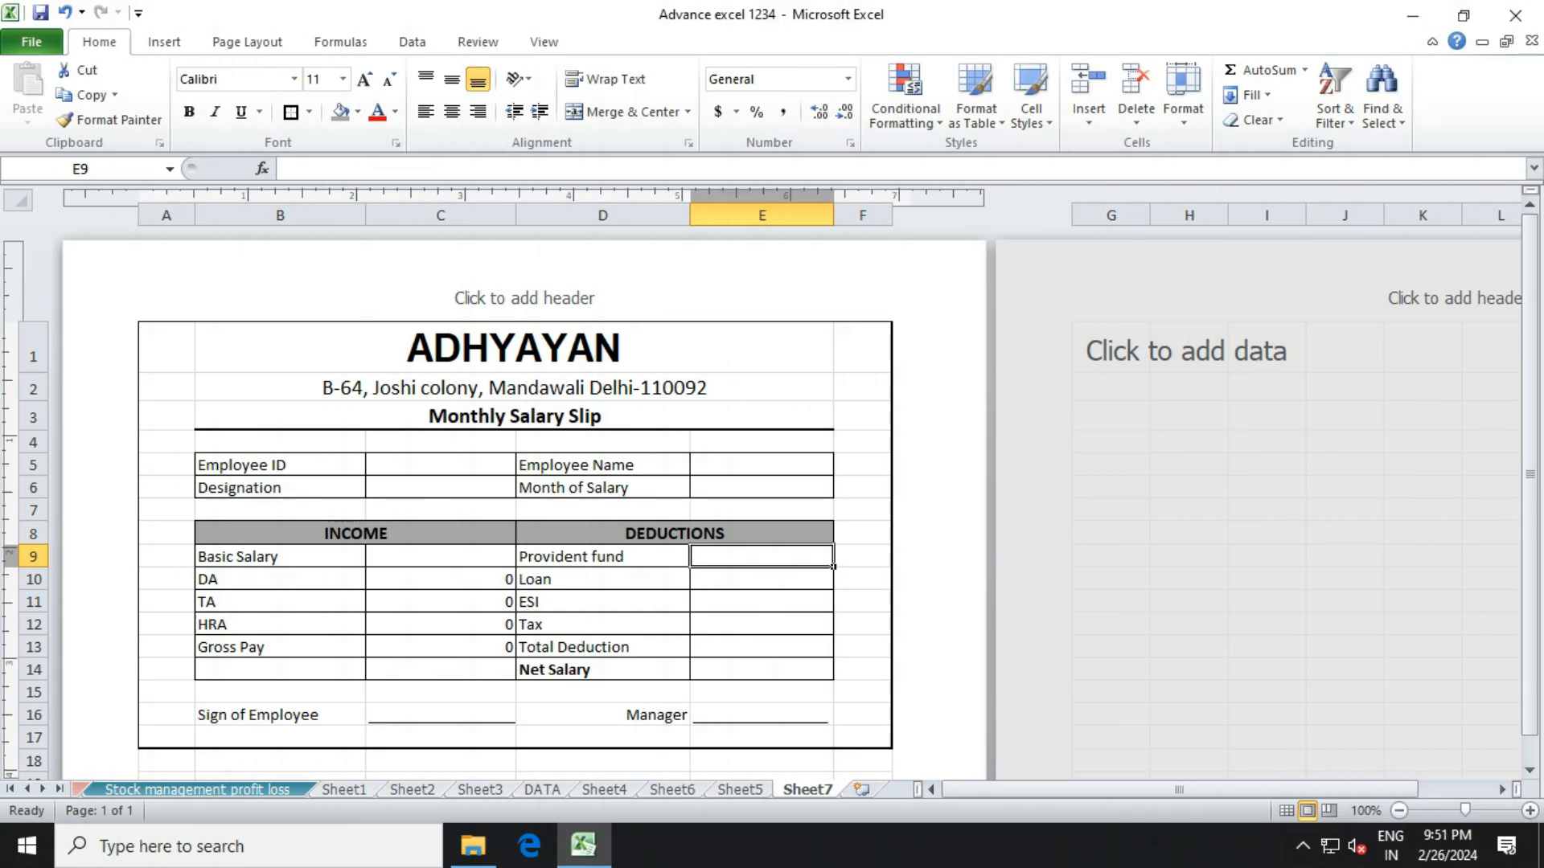
Set the Provident fund amount in E9 to =C9*4%.
type("=")
left_click(440, 557)
type("*")
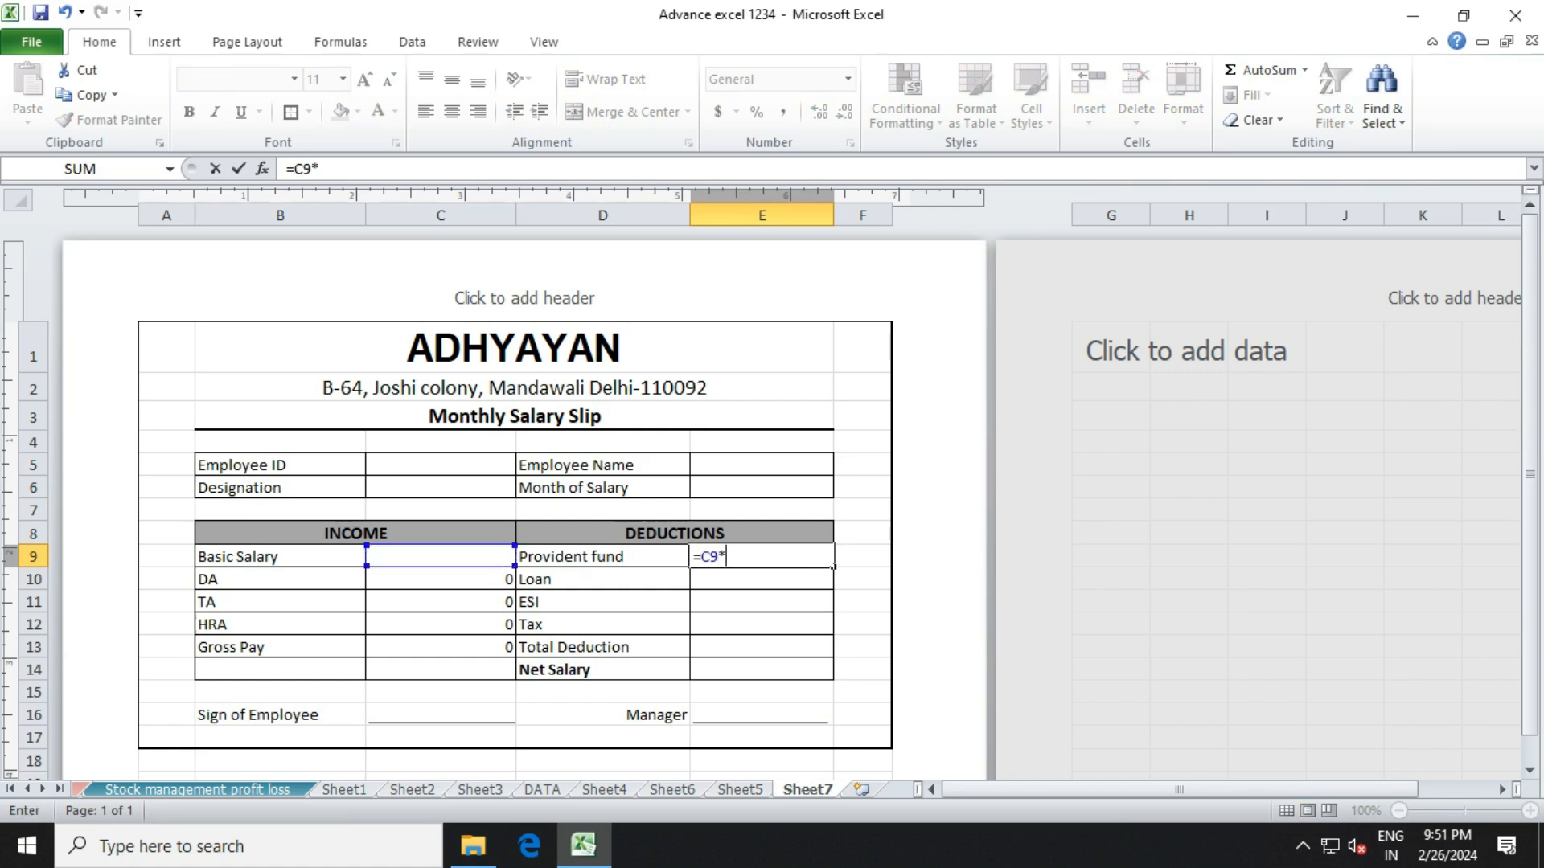
type("4%")
key("Return")
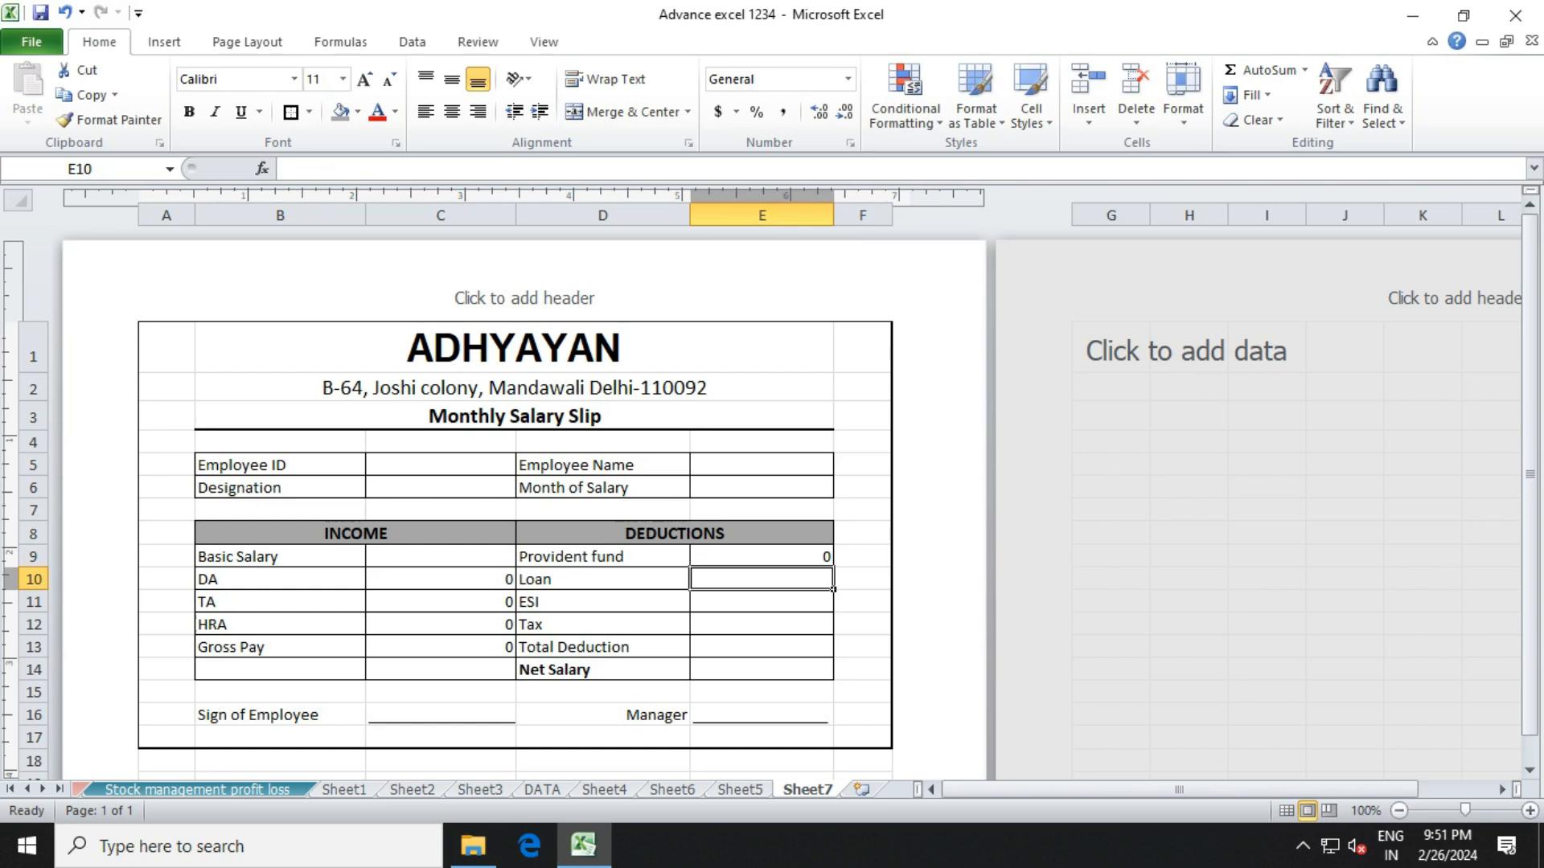
key("Left")
key("Down")
key("Down")
key("Up")
key("Down")
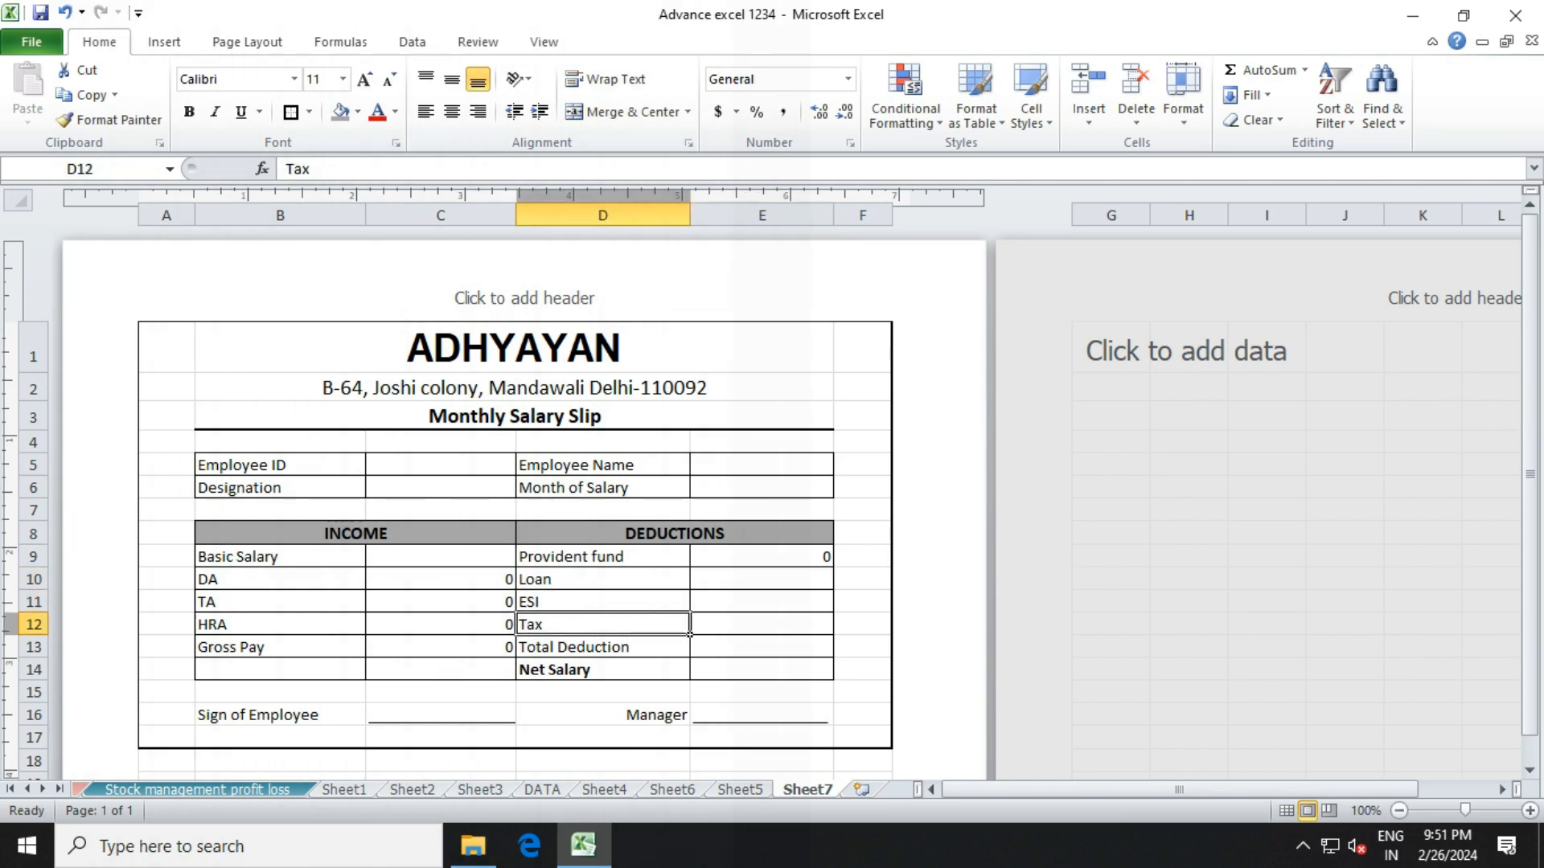
Enter 0 for Loan, ESI and Tax in E10 through E12.
left_click(761, 579)
type("0")
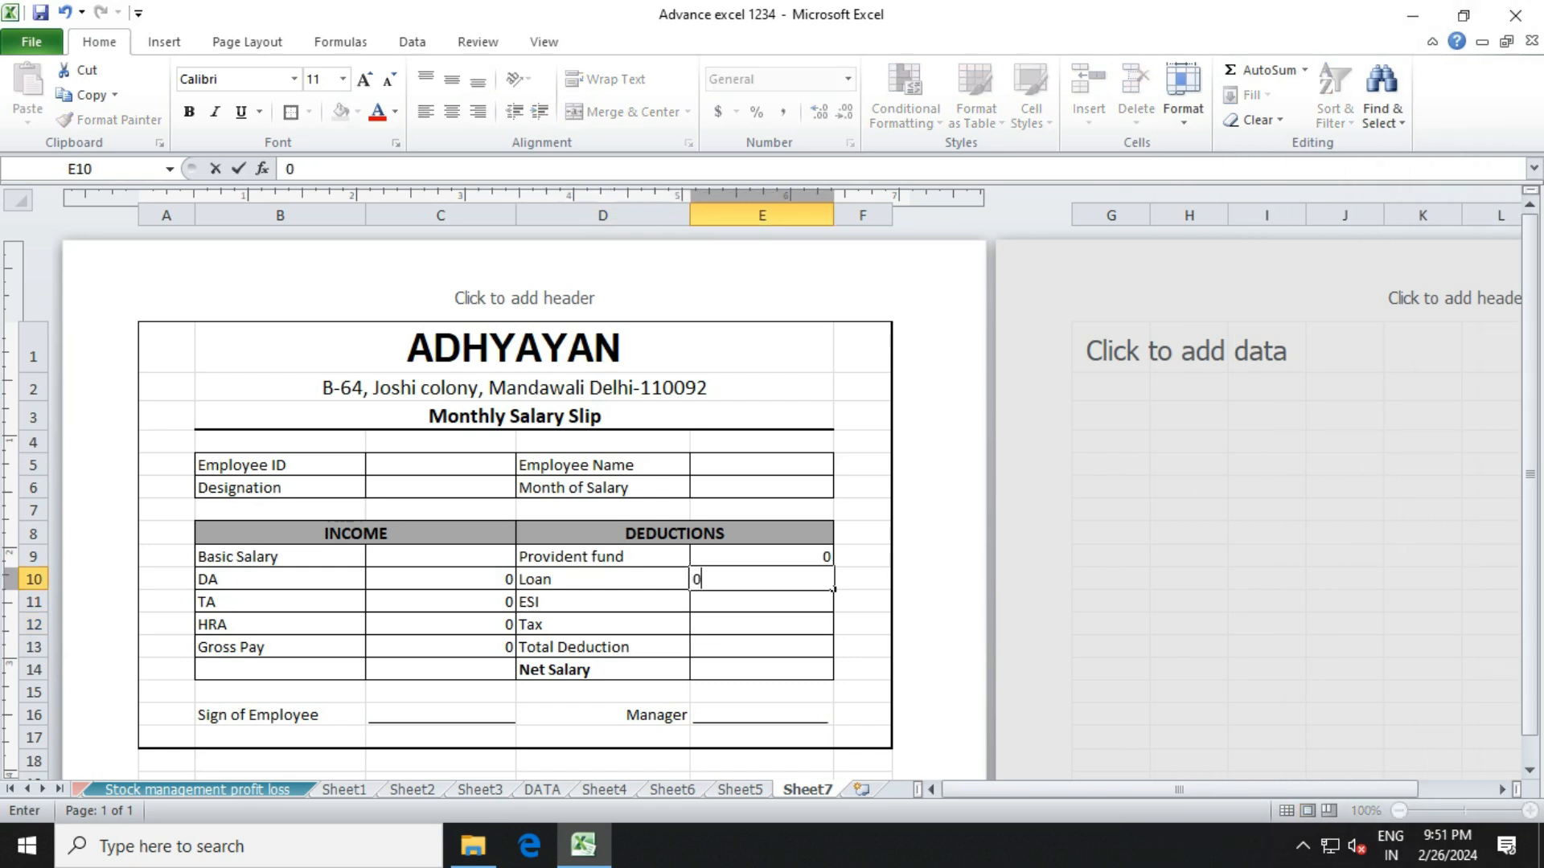
key("Return")
type("0")
key("Return")
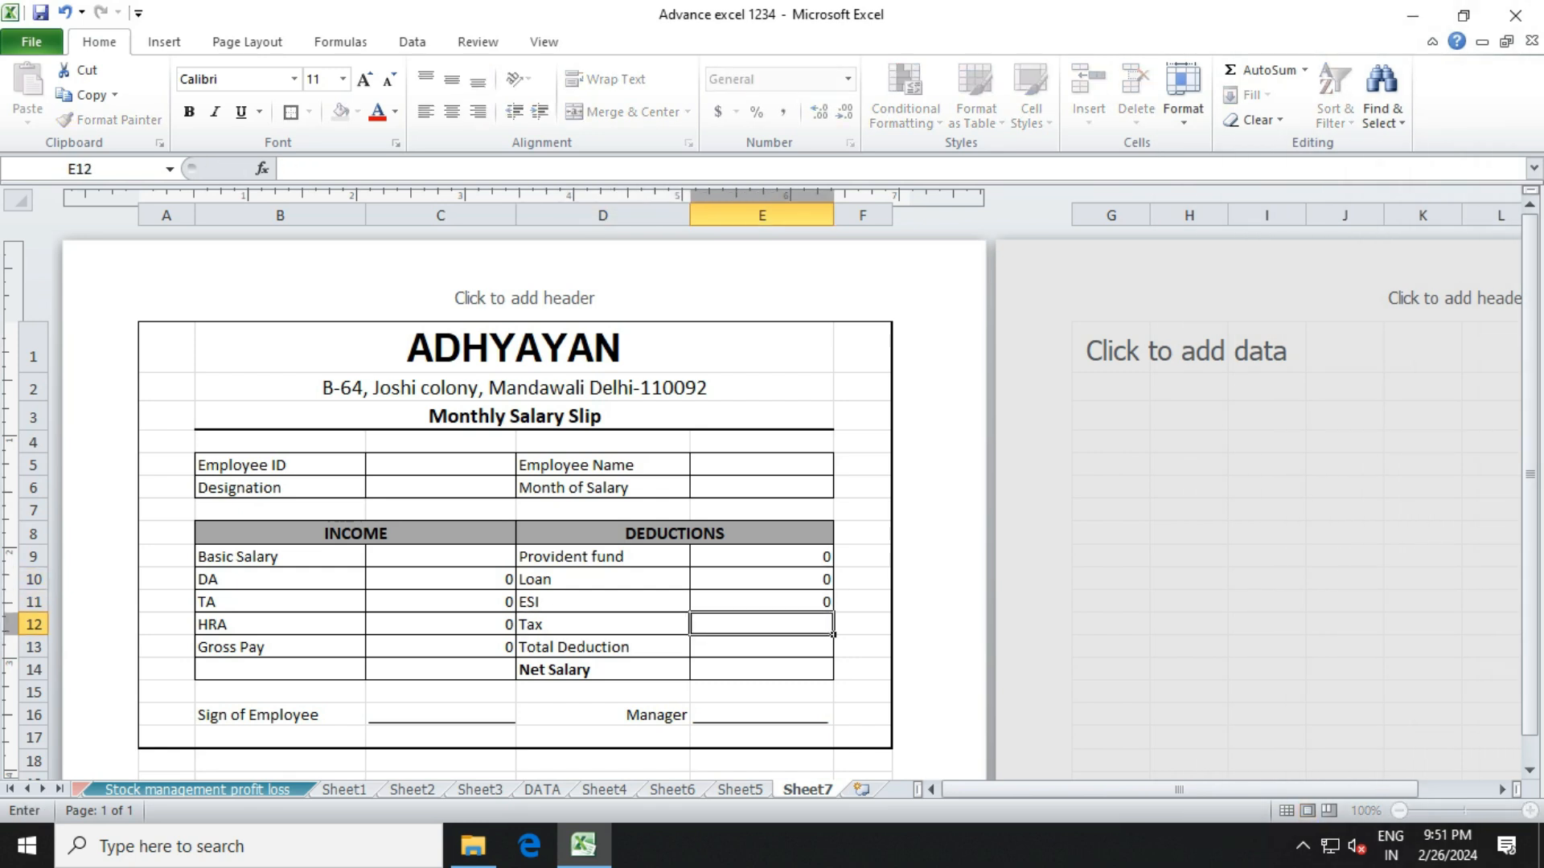
type("0")
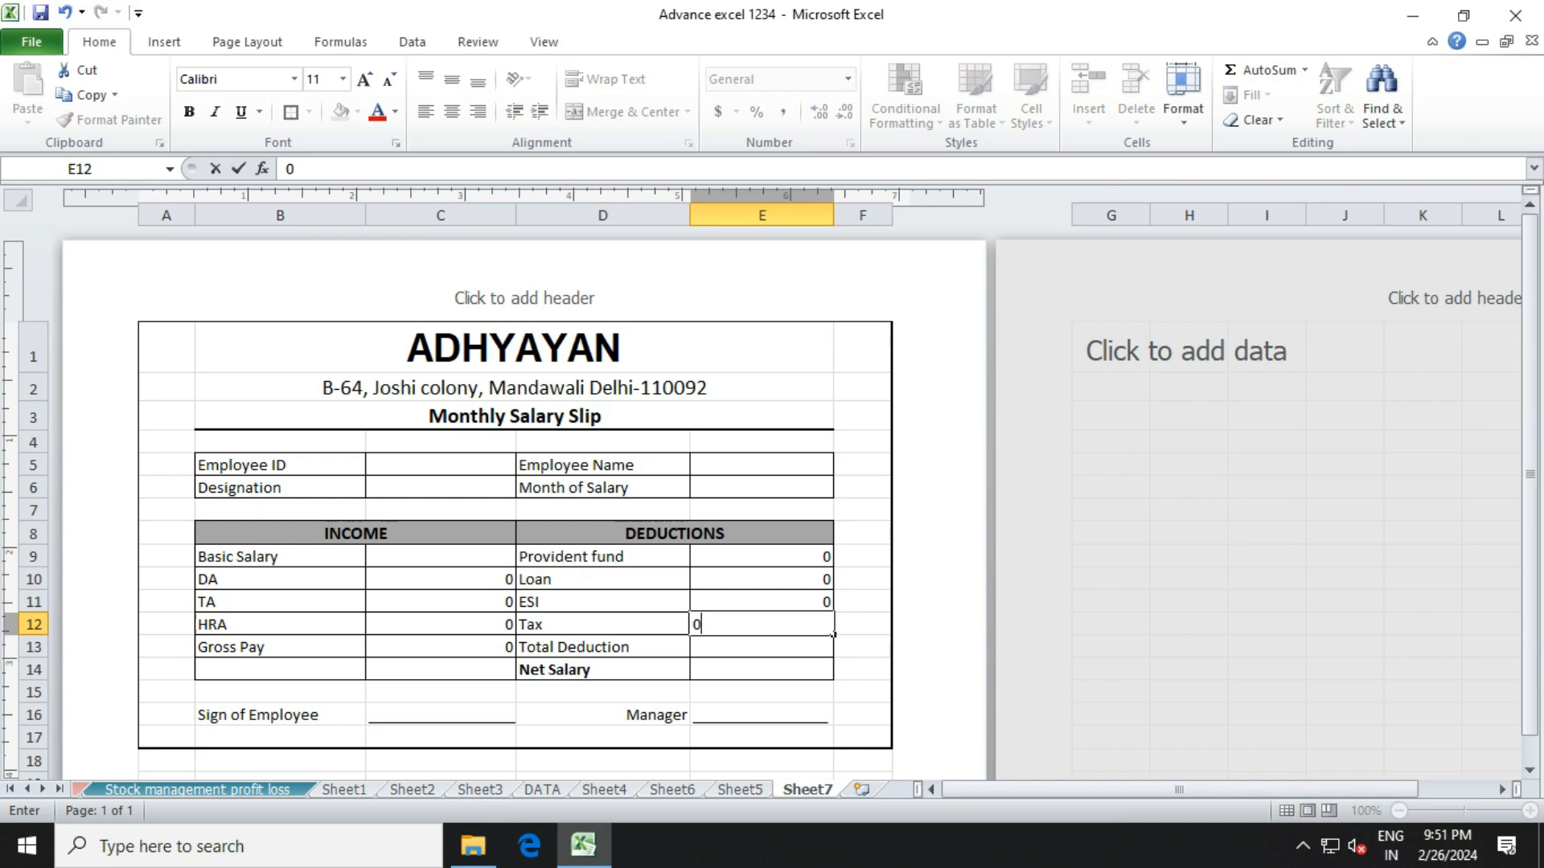
key("Return")
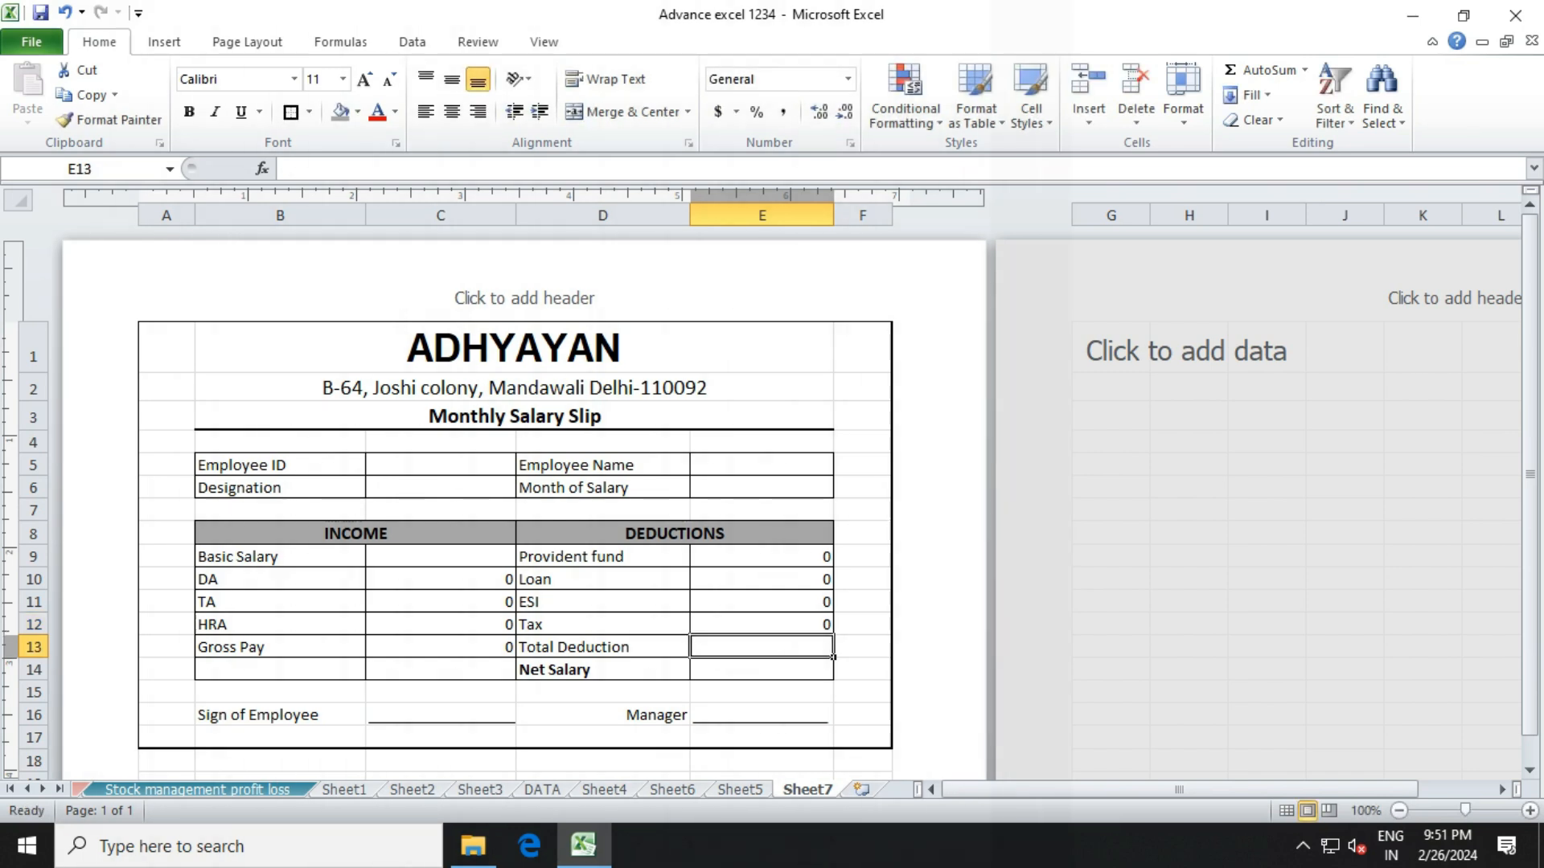
left_click(762, 557)
key("Down")
key("Down")
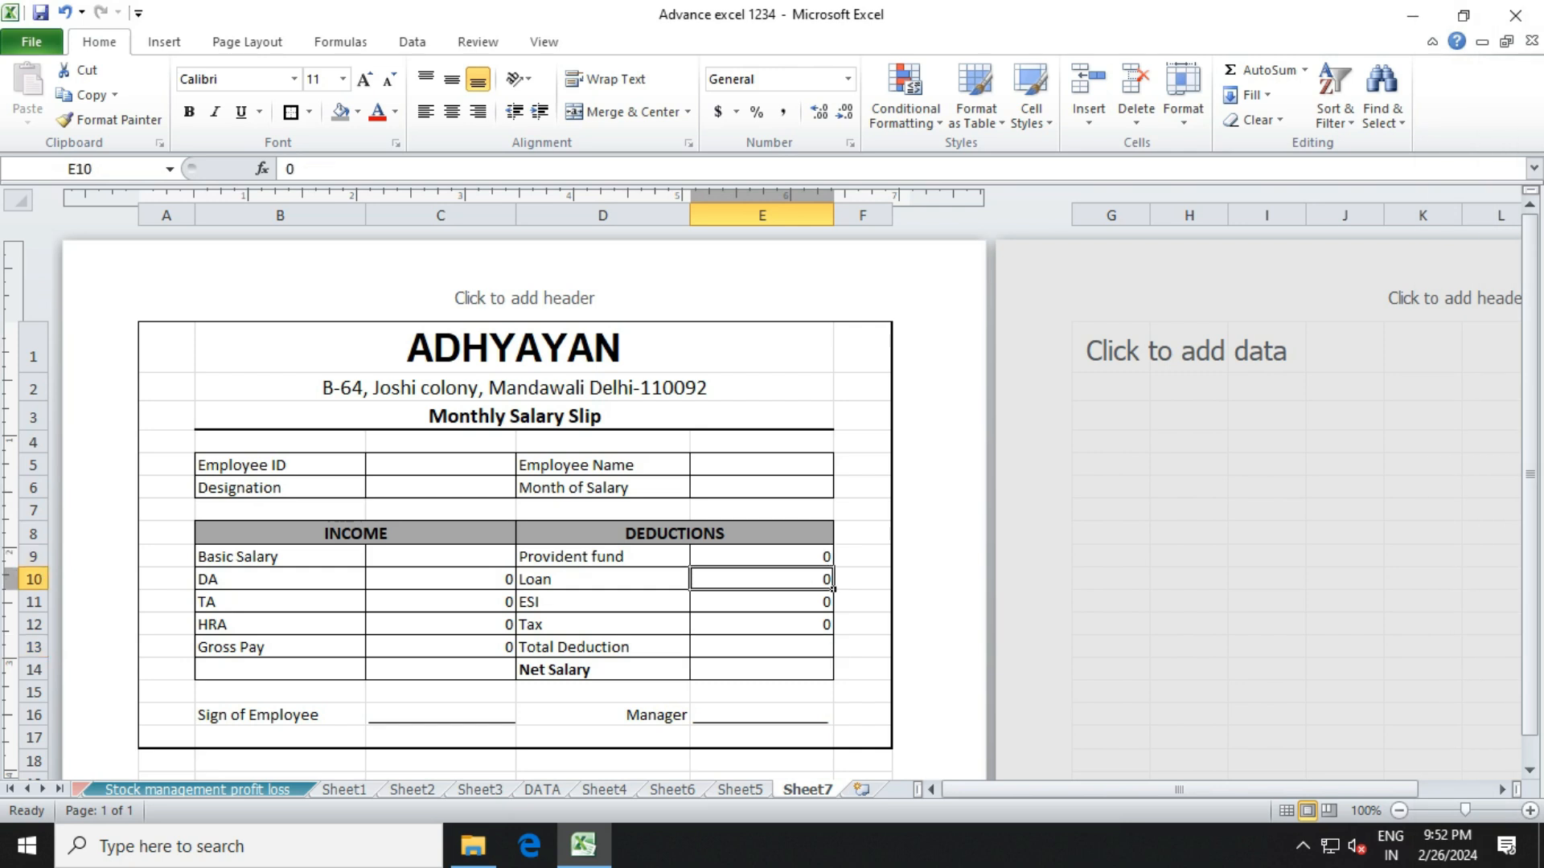
key("Down")
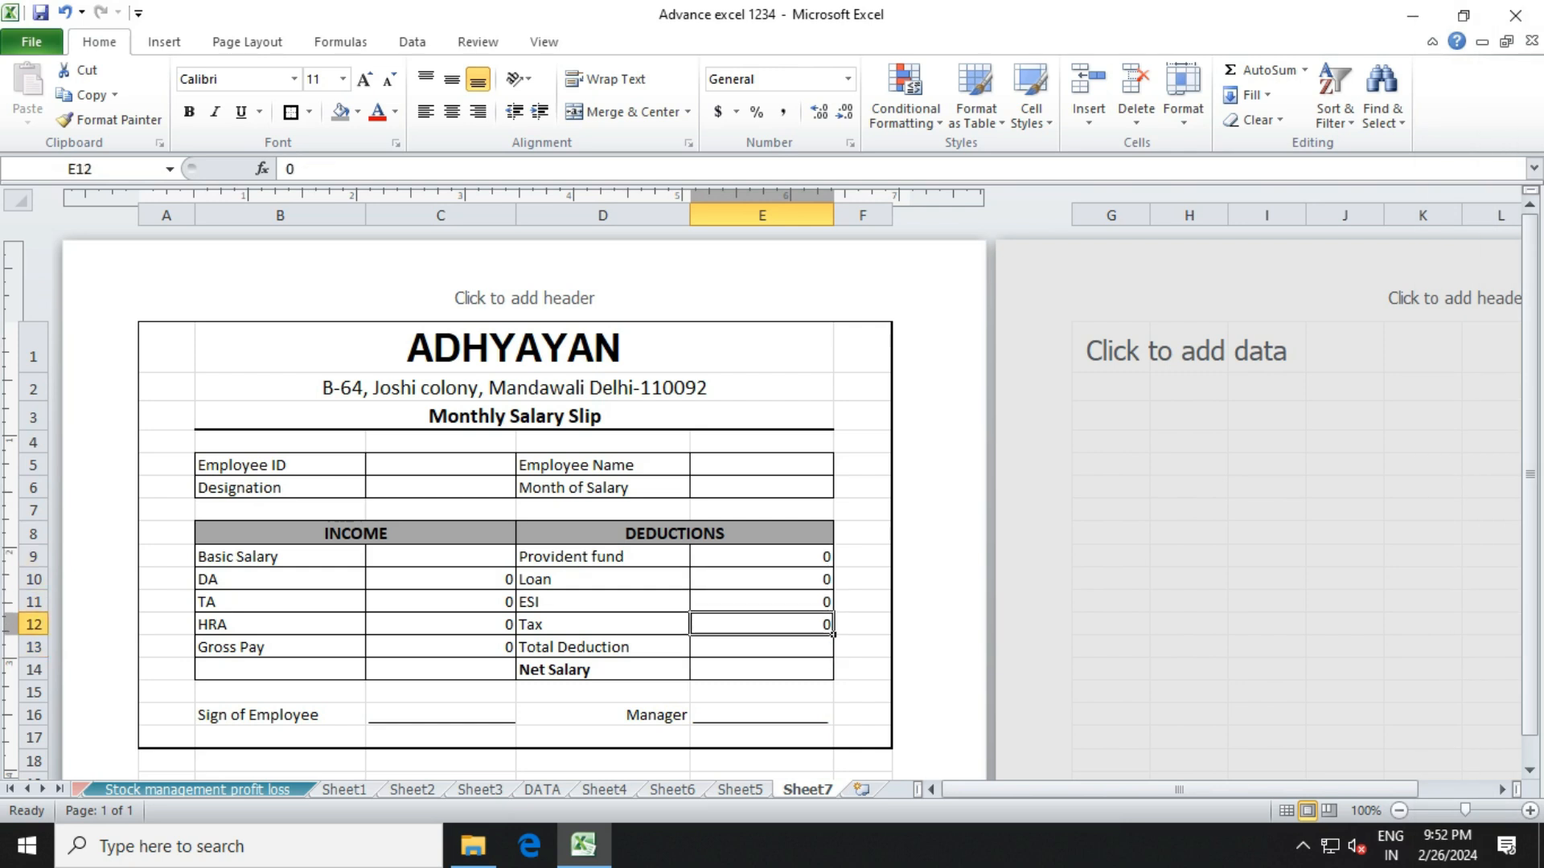
key("Down")
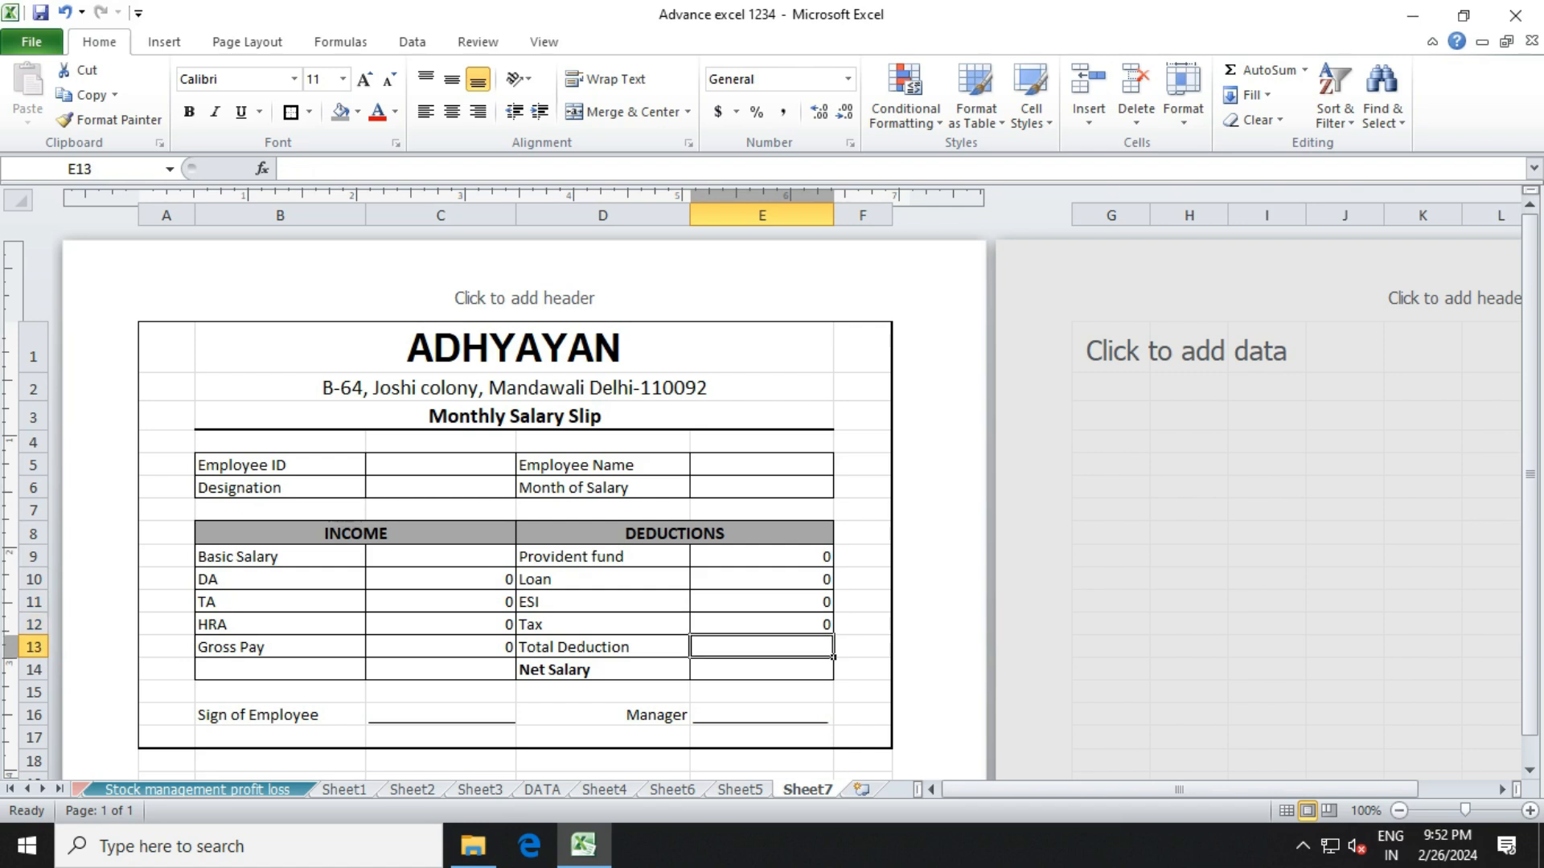
Enter =SUM(E9:E12) in E13 as the Total Deduction.
type("=sum")
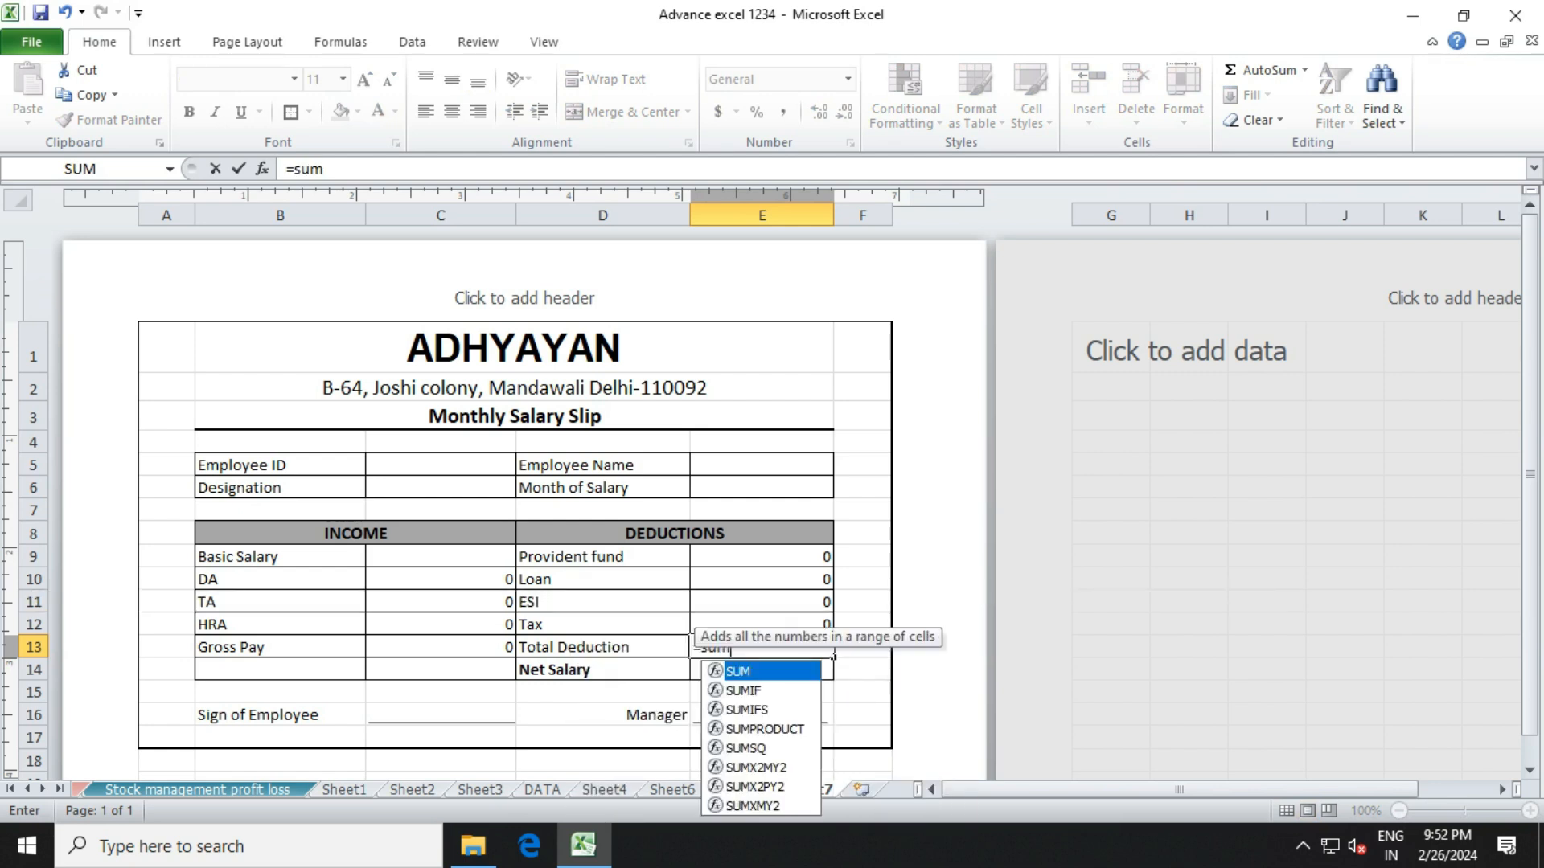
type("(")
left_click_drag(812, 556, 812, 624)
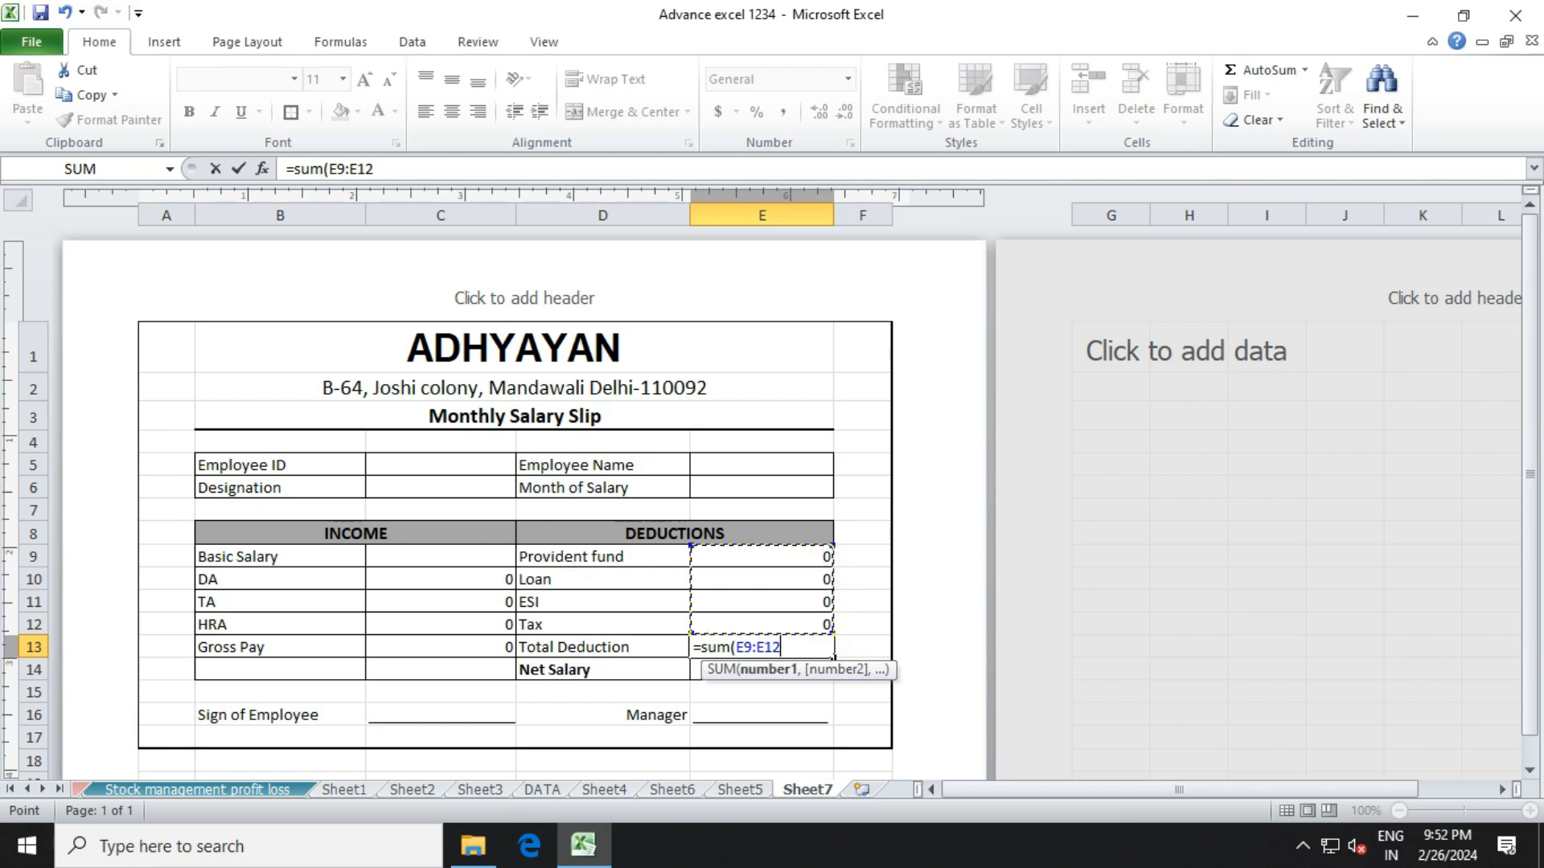
type(")")
key("Return")
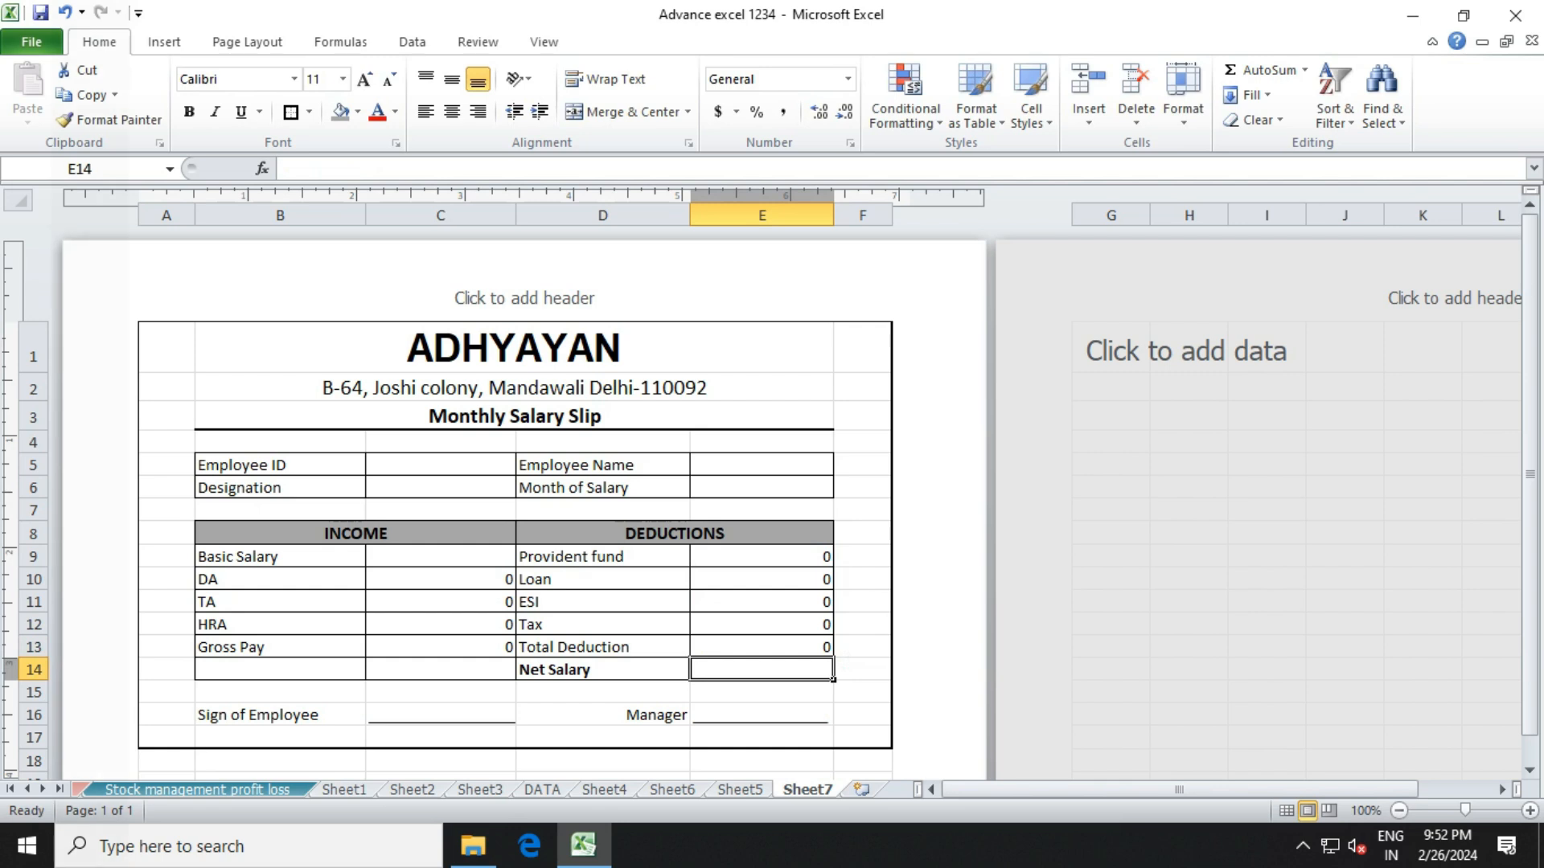
left_click(280, 648)
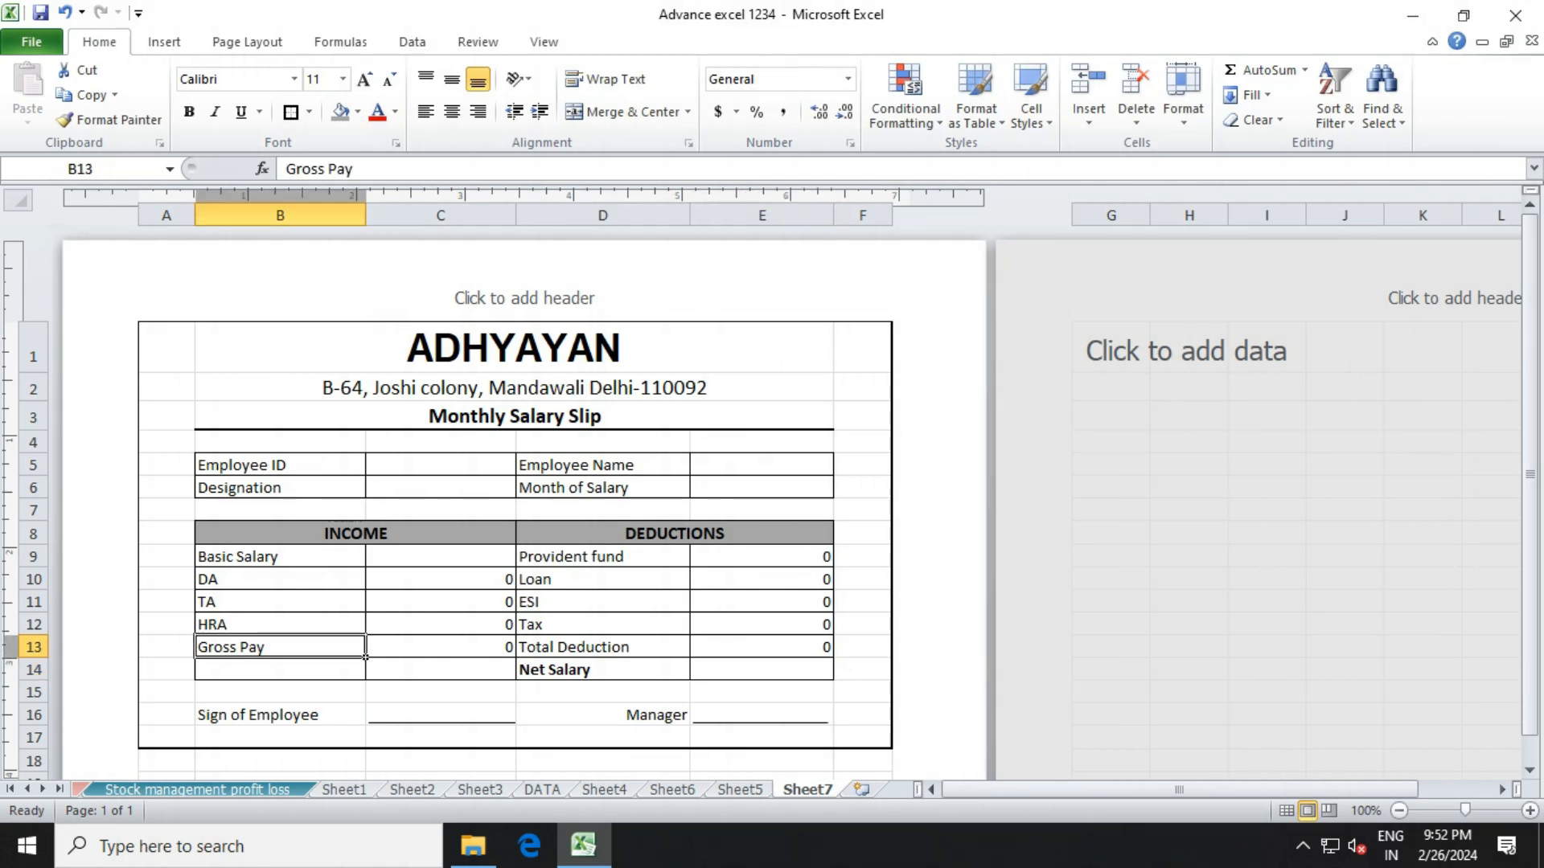
left_click(688, 655)
Enter the Net Salary formula =C13-E13 in E14.
left_click(700, 669)
type("=")
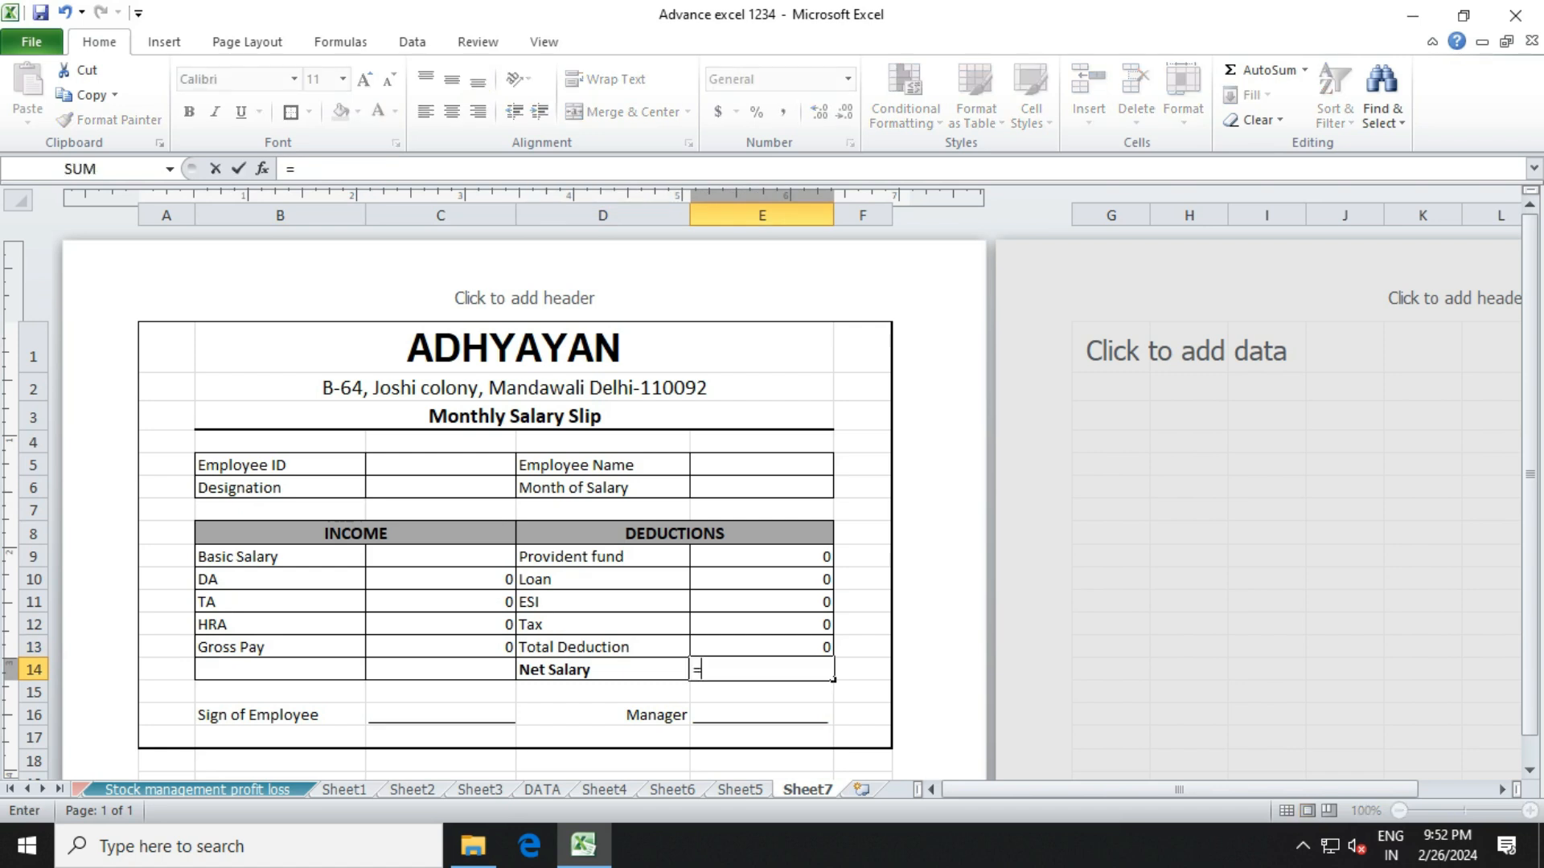
left_click(450, 647)
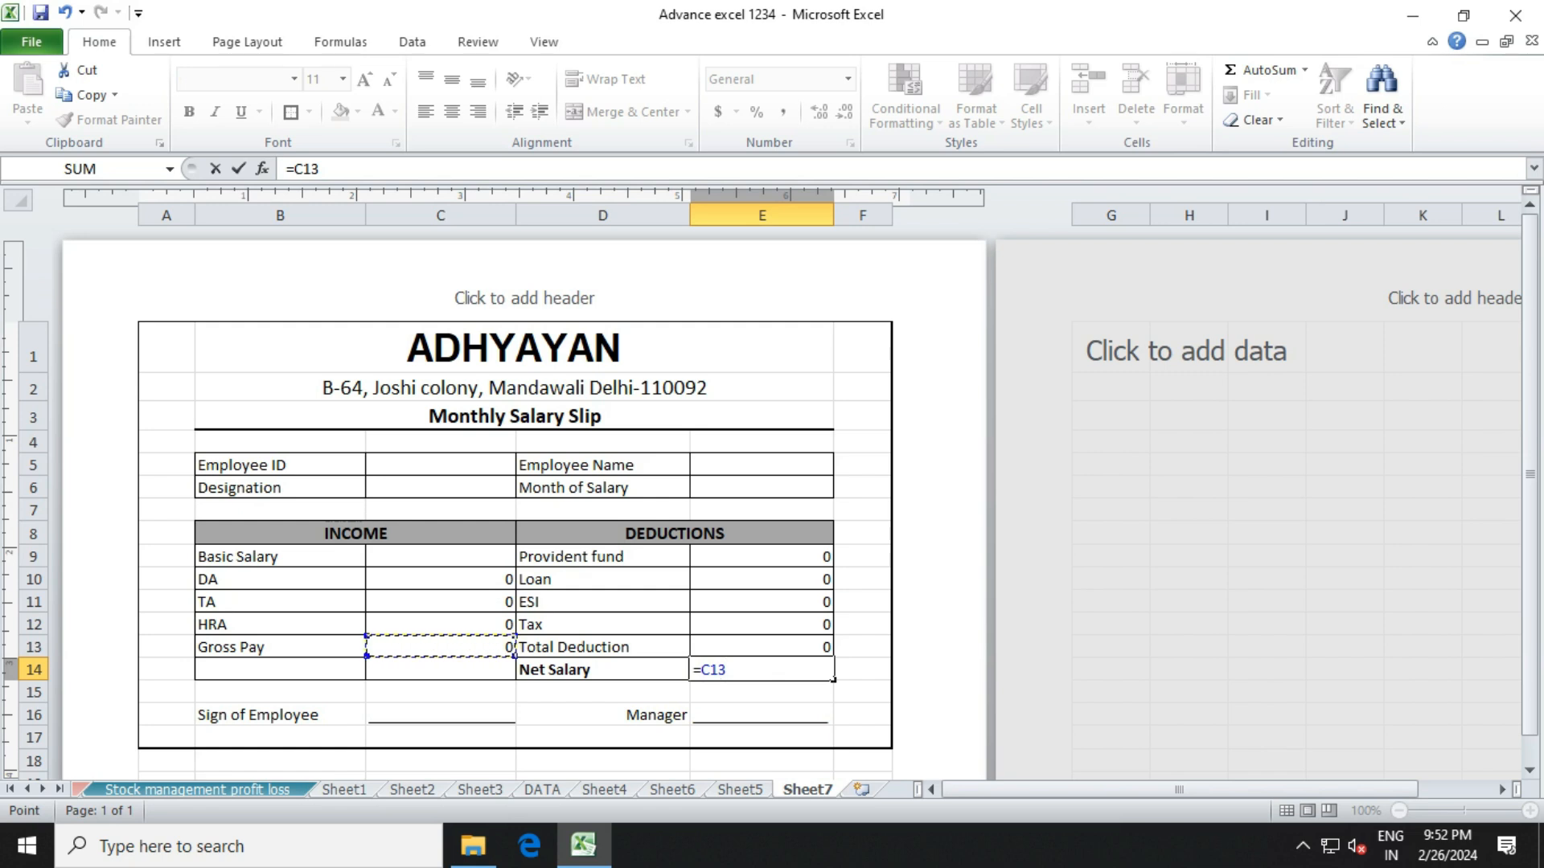
type("-")
key("Up")
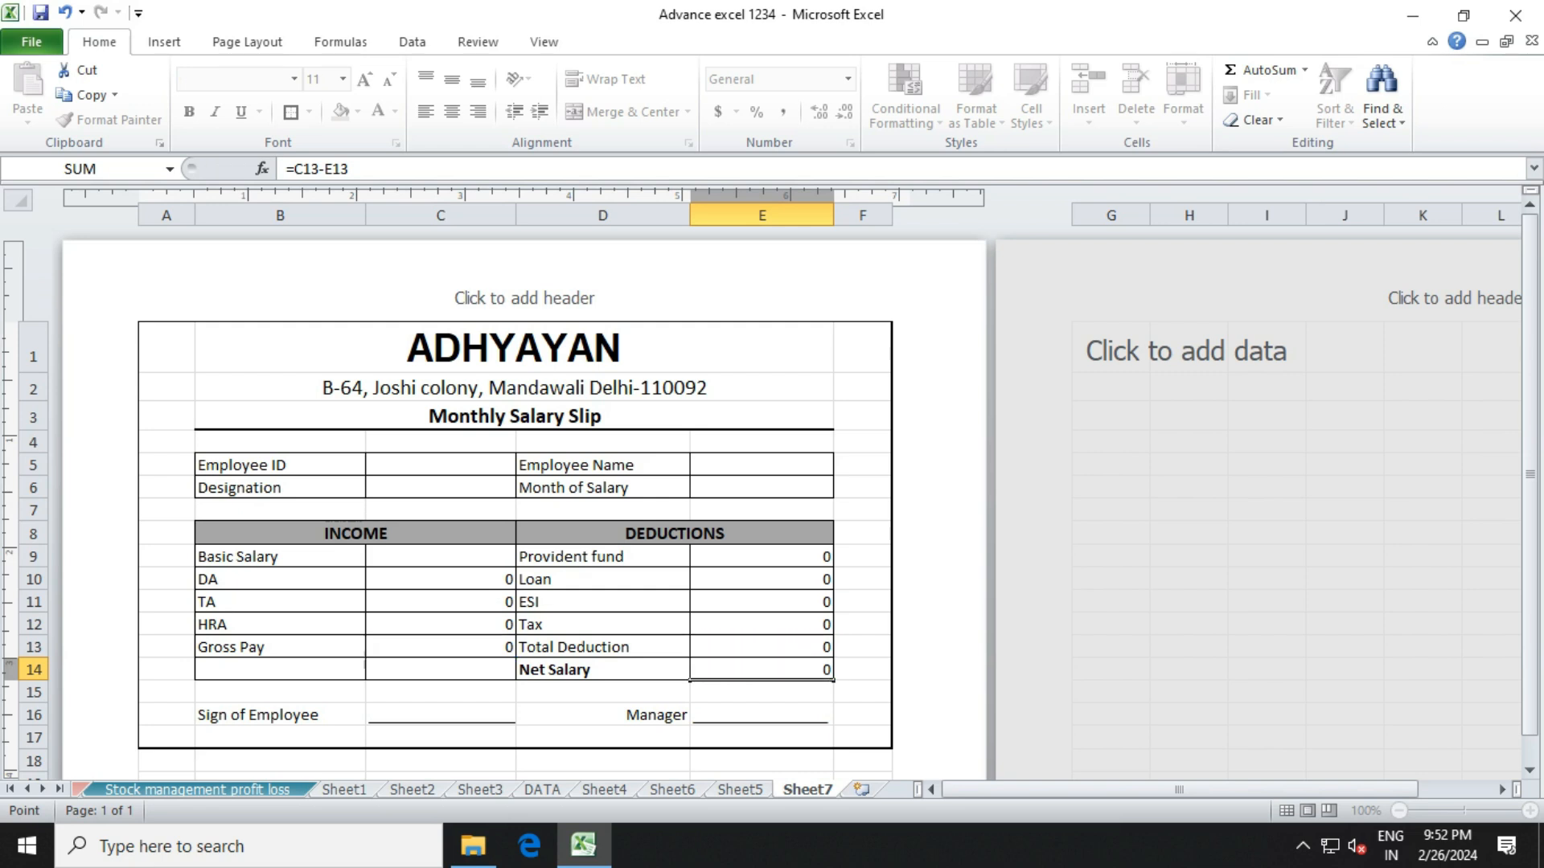
key("Return")
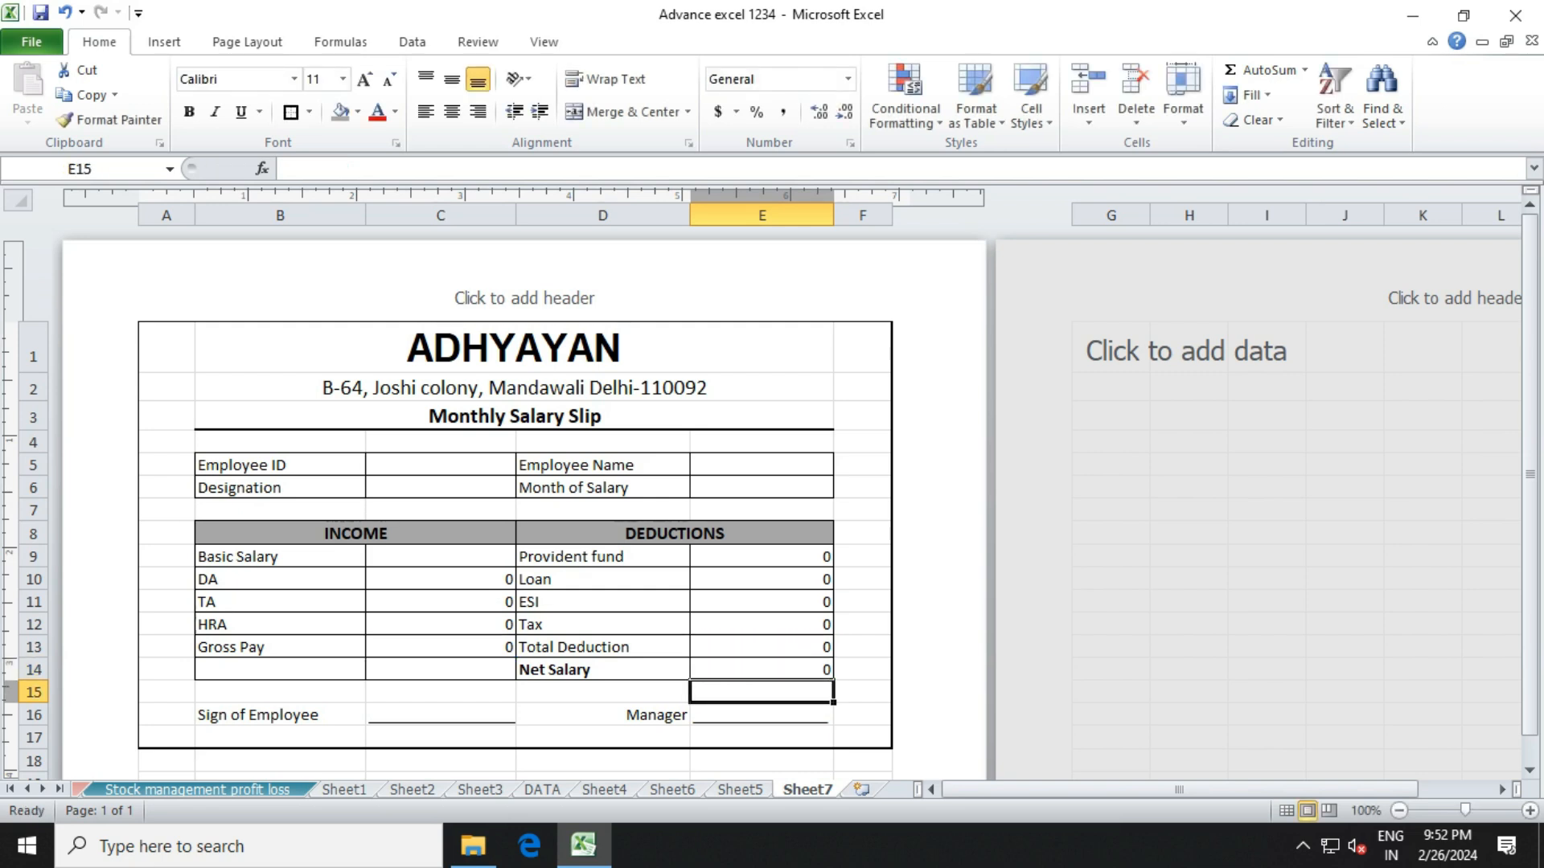
left_click_drag(603, 557, 466, 579)
Enter employee ID A1001 in C5 and designation HR in C6.
left_click(441, 669)
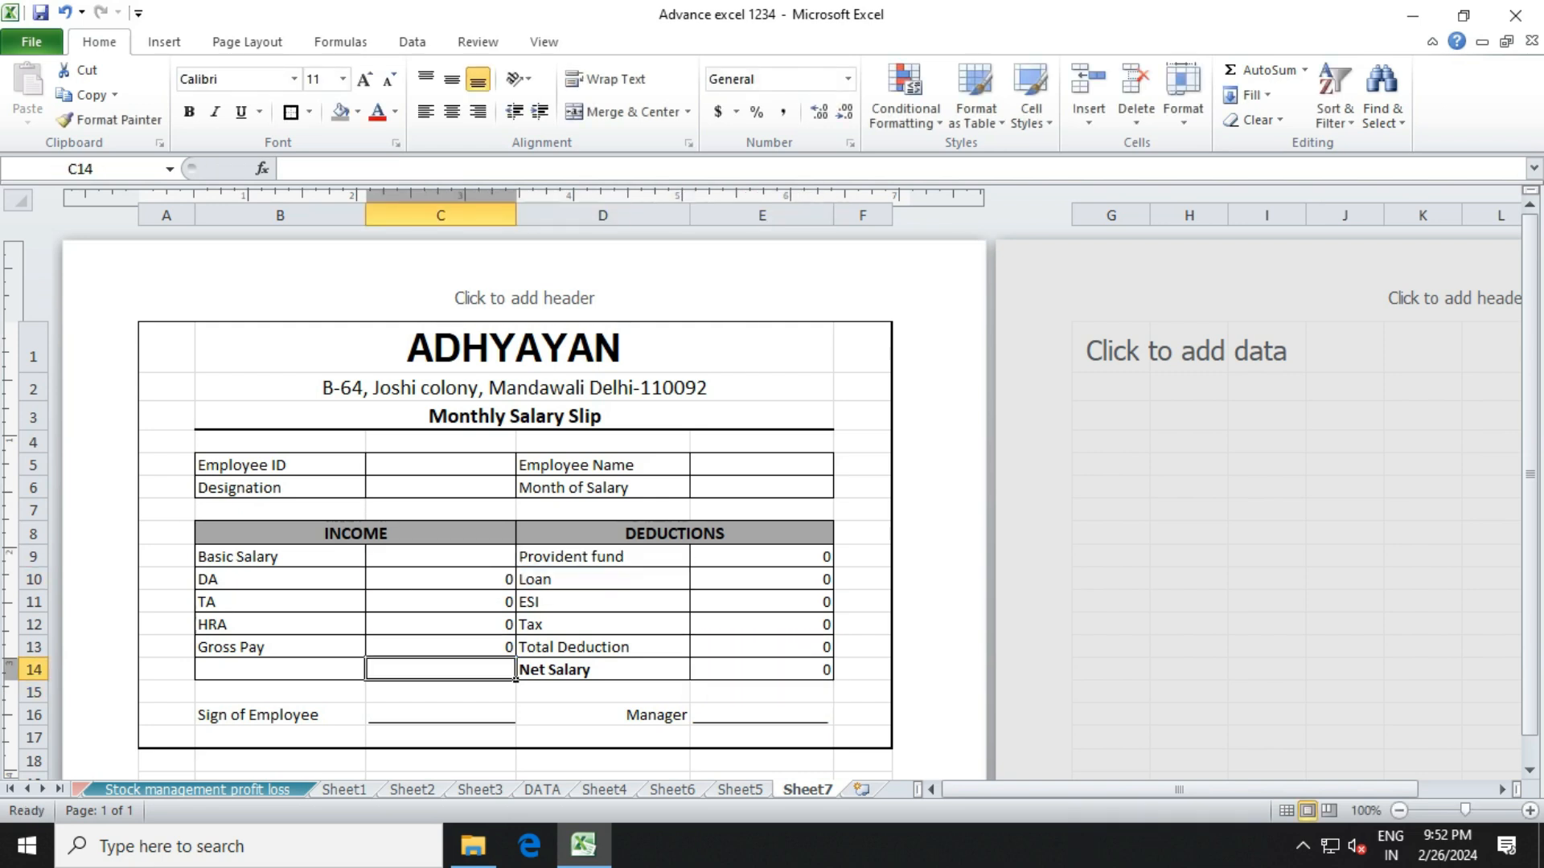
left_click(441, 465)
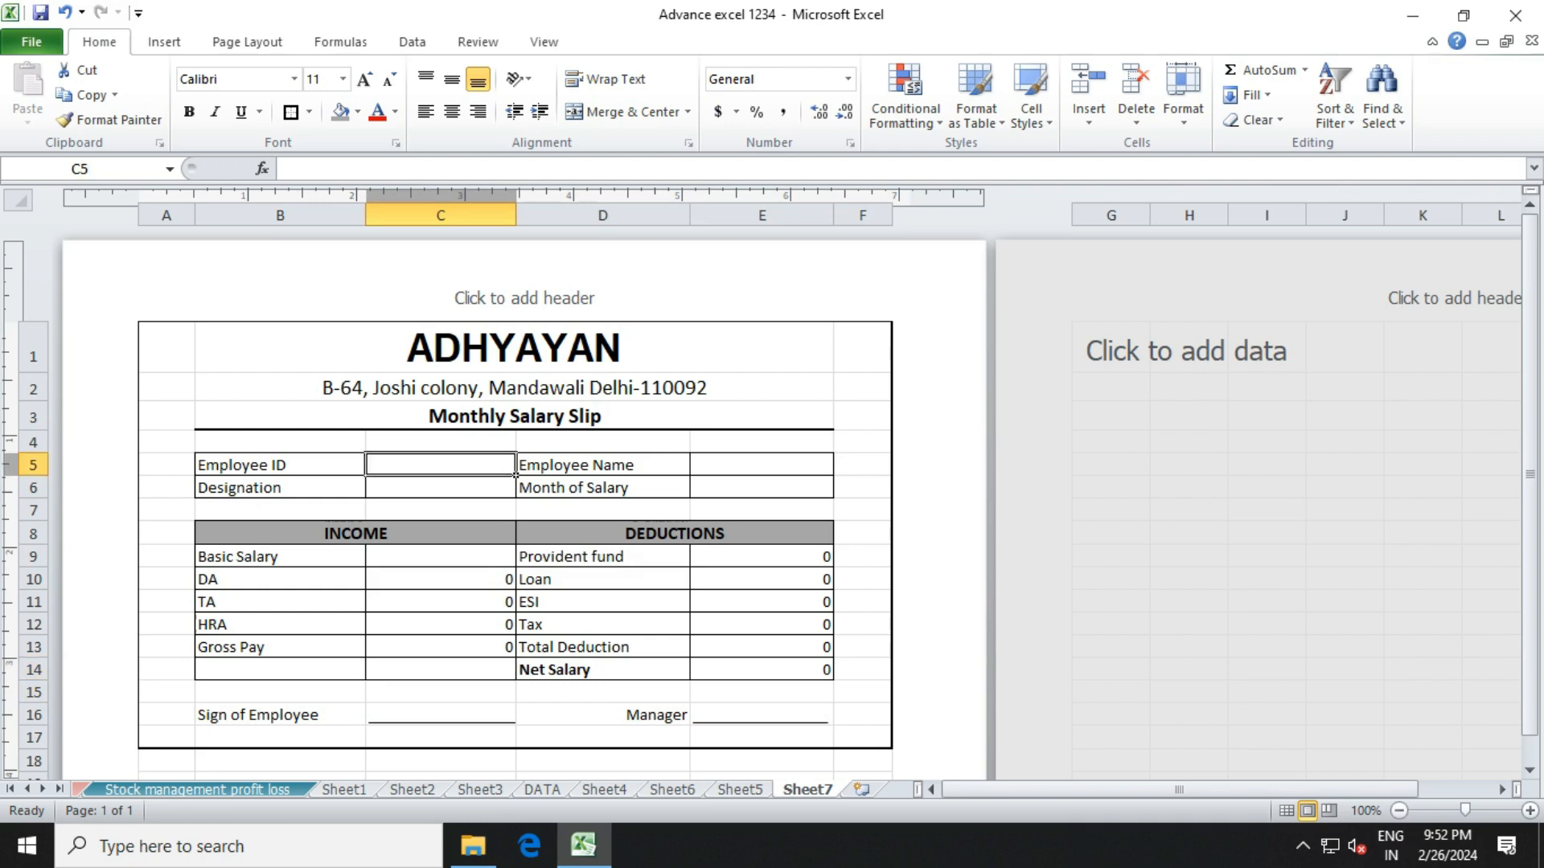
type("A")
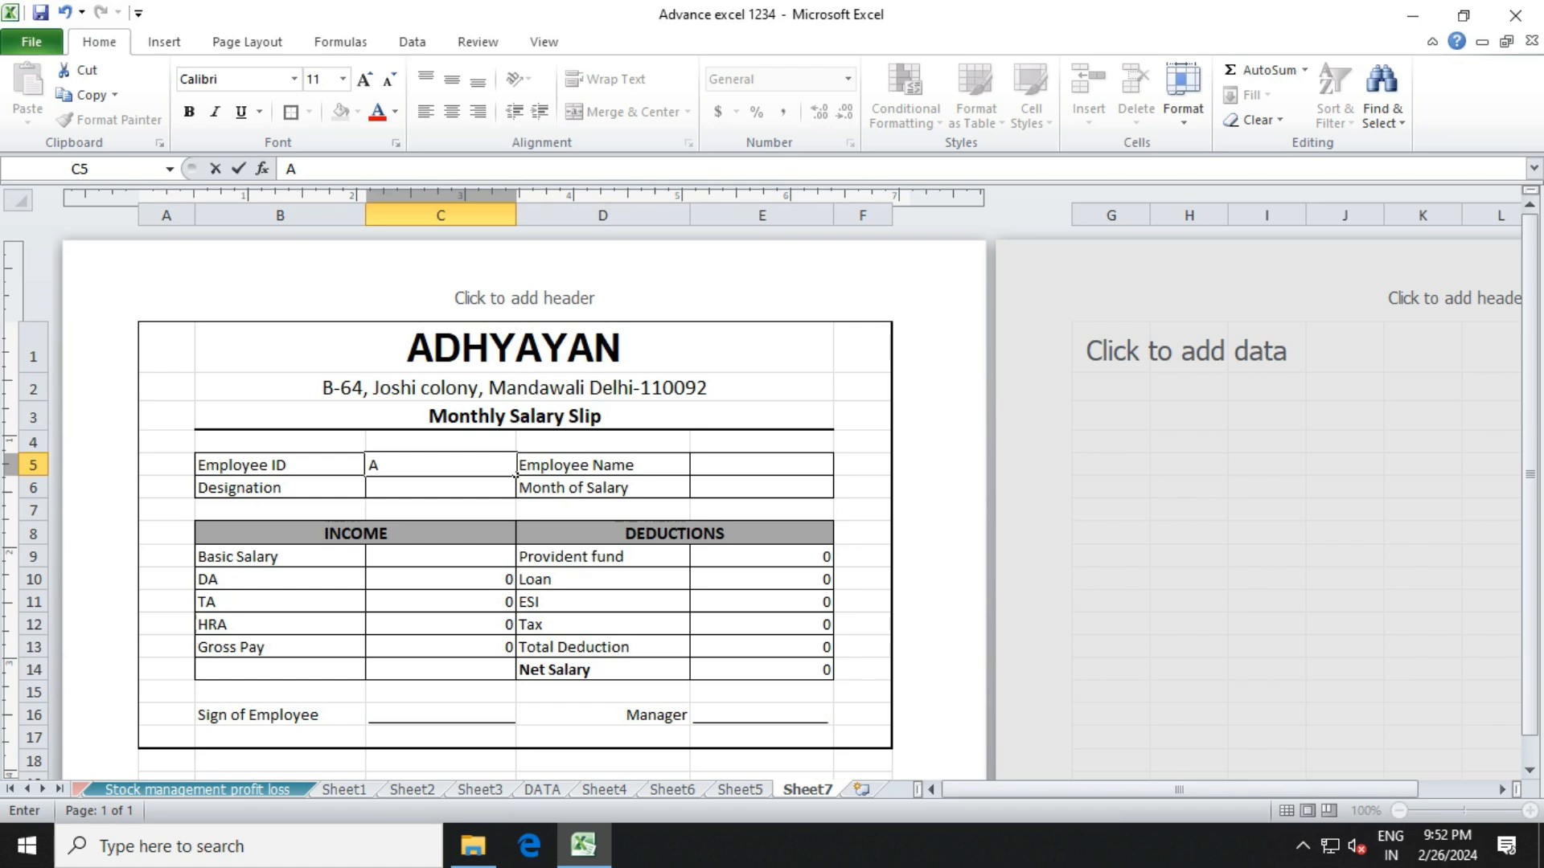
type("1001")
key("Return")
type("H")
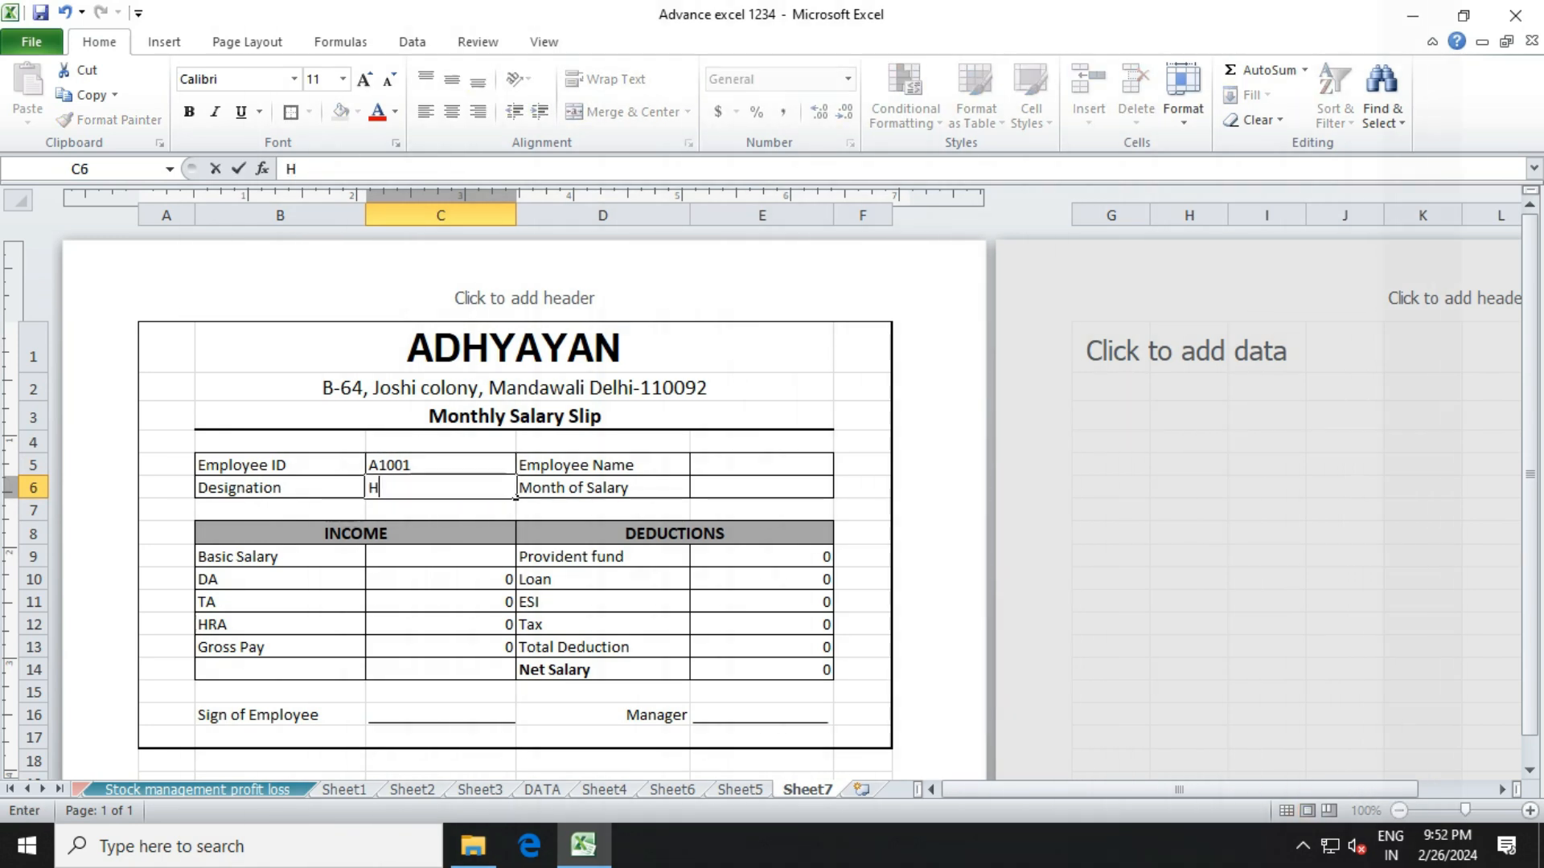
type("R")
left_click(761, 464)
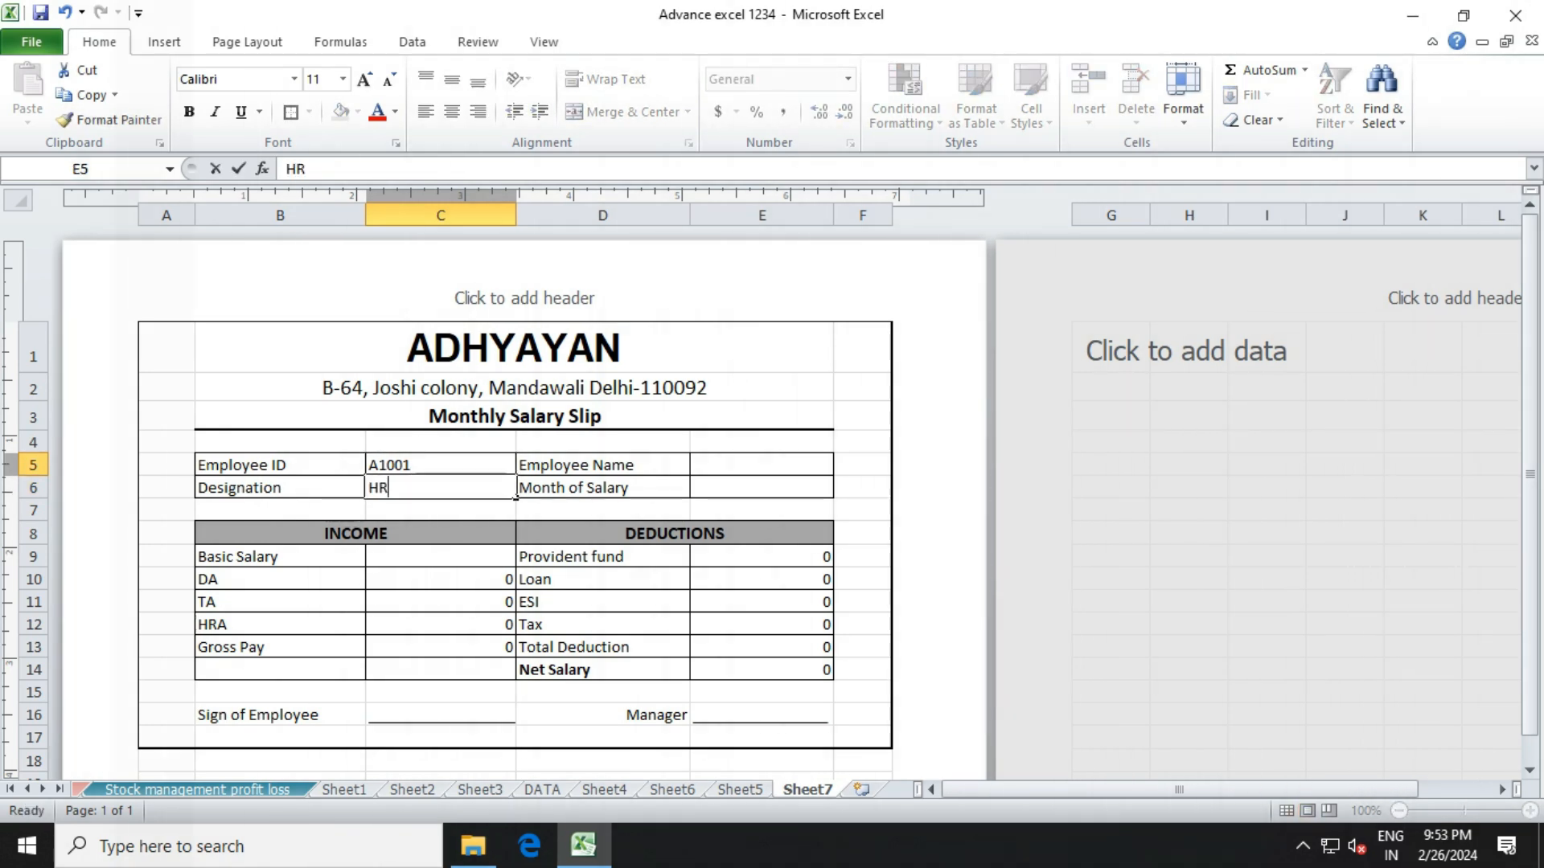
Fill in the employee's name in E5 and the month Feb, 2024 in E6.
type("Manish")
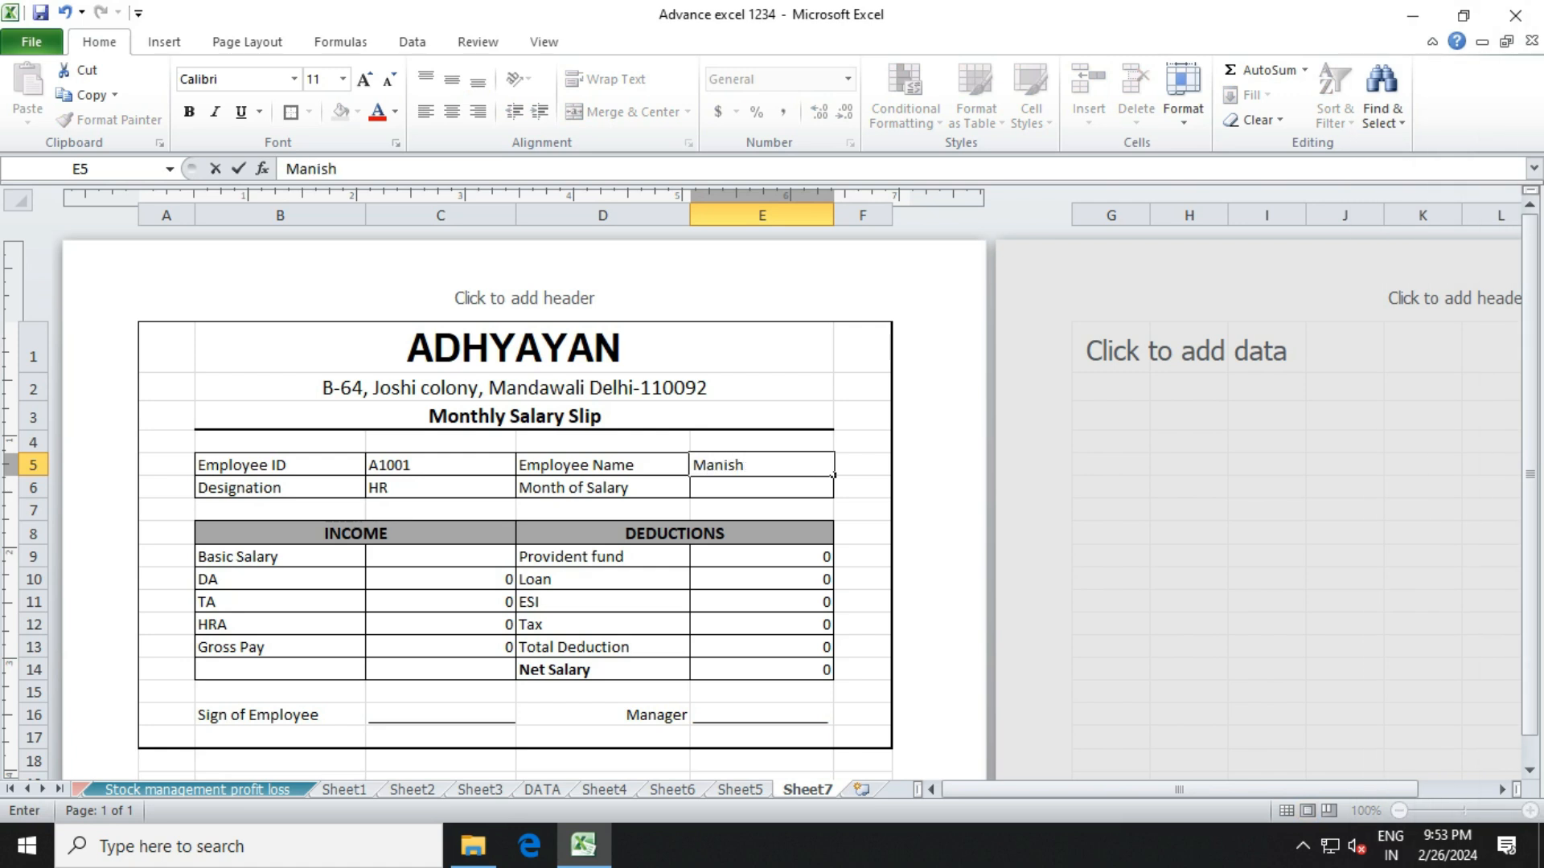
key("Return")
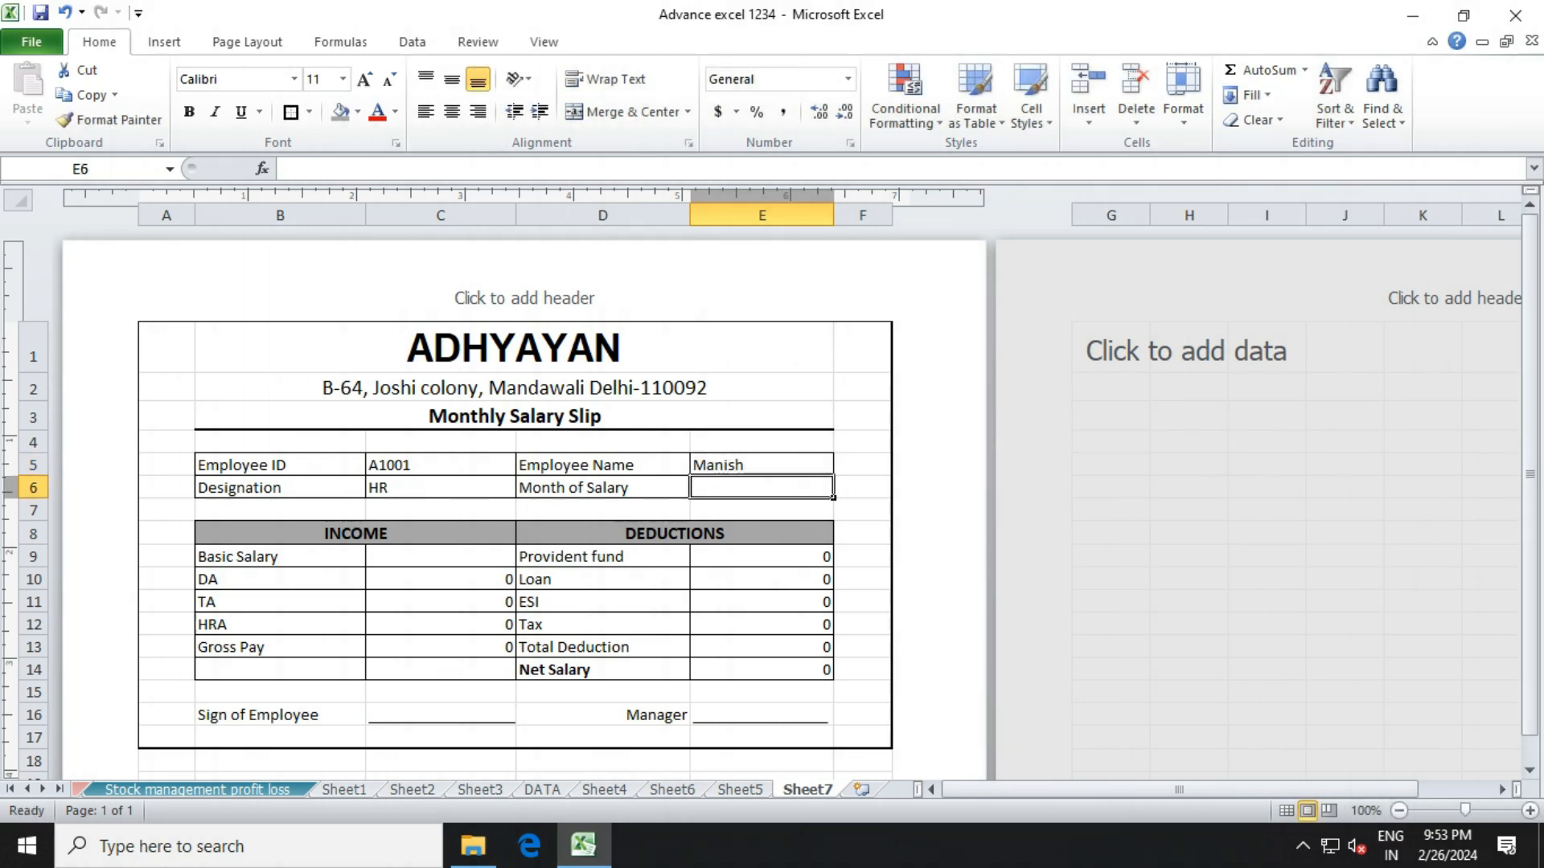
type("Fe")
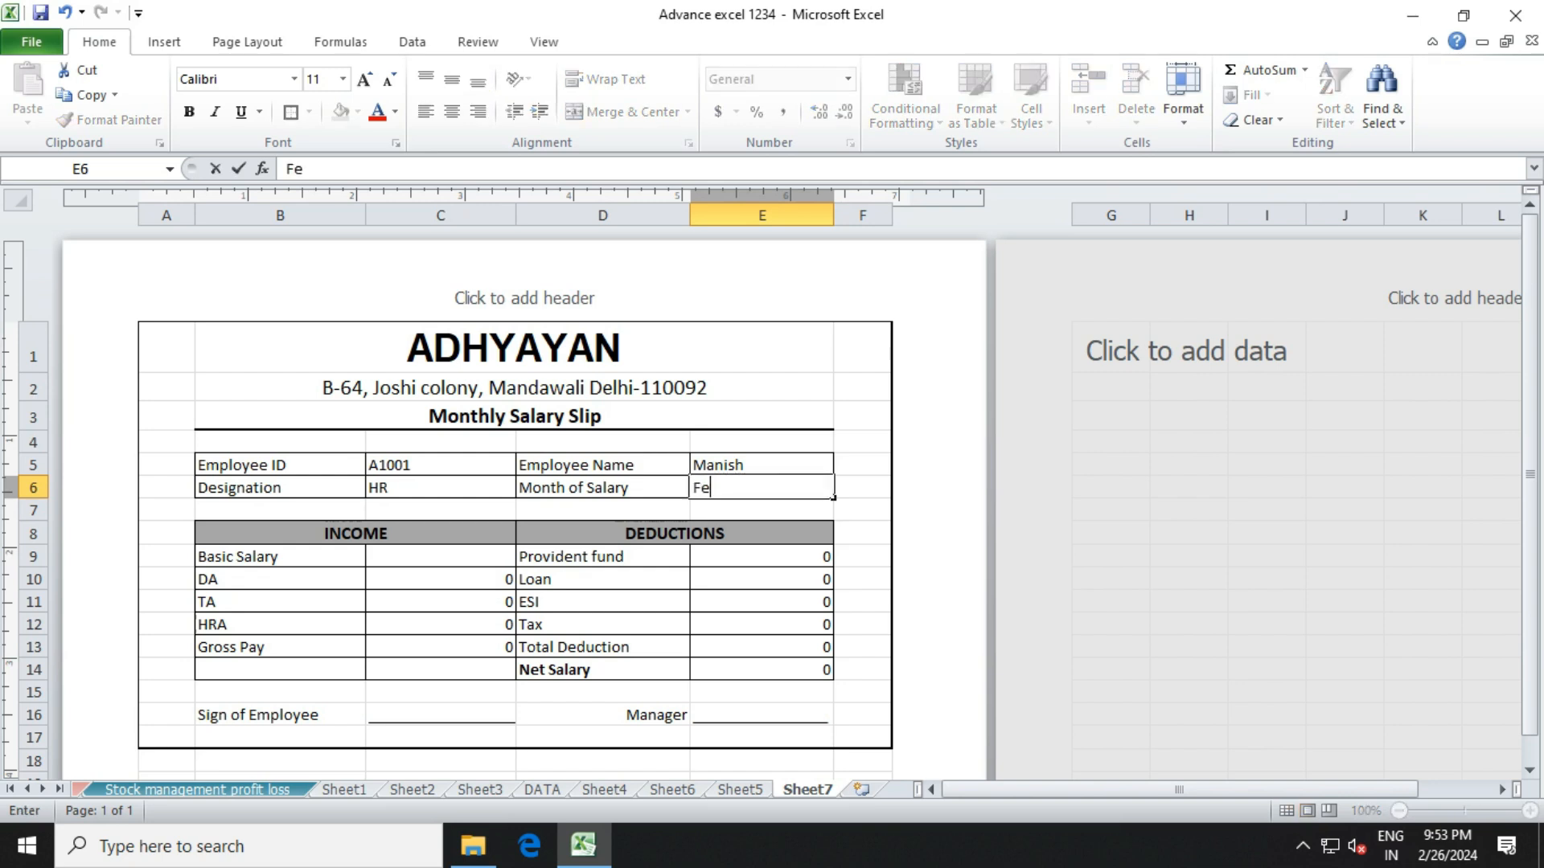
type("b, 2024")
left_click(441, 557)
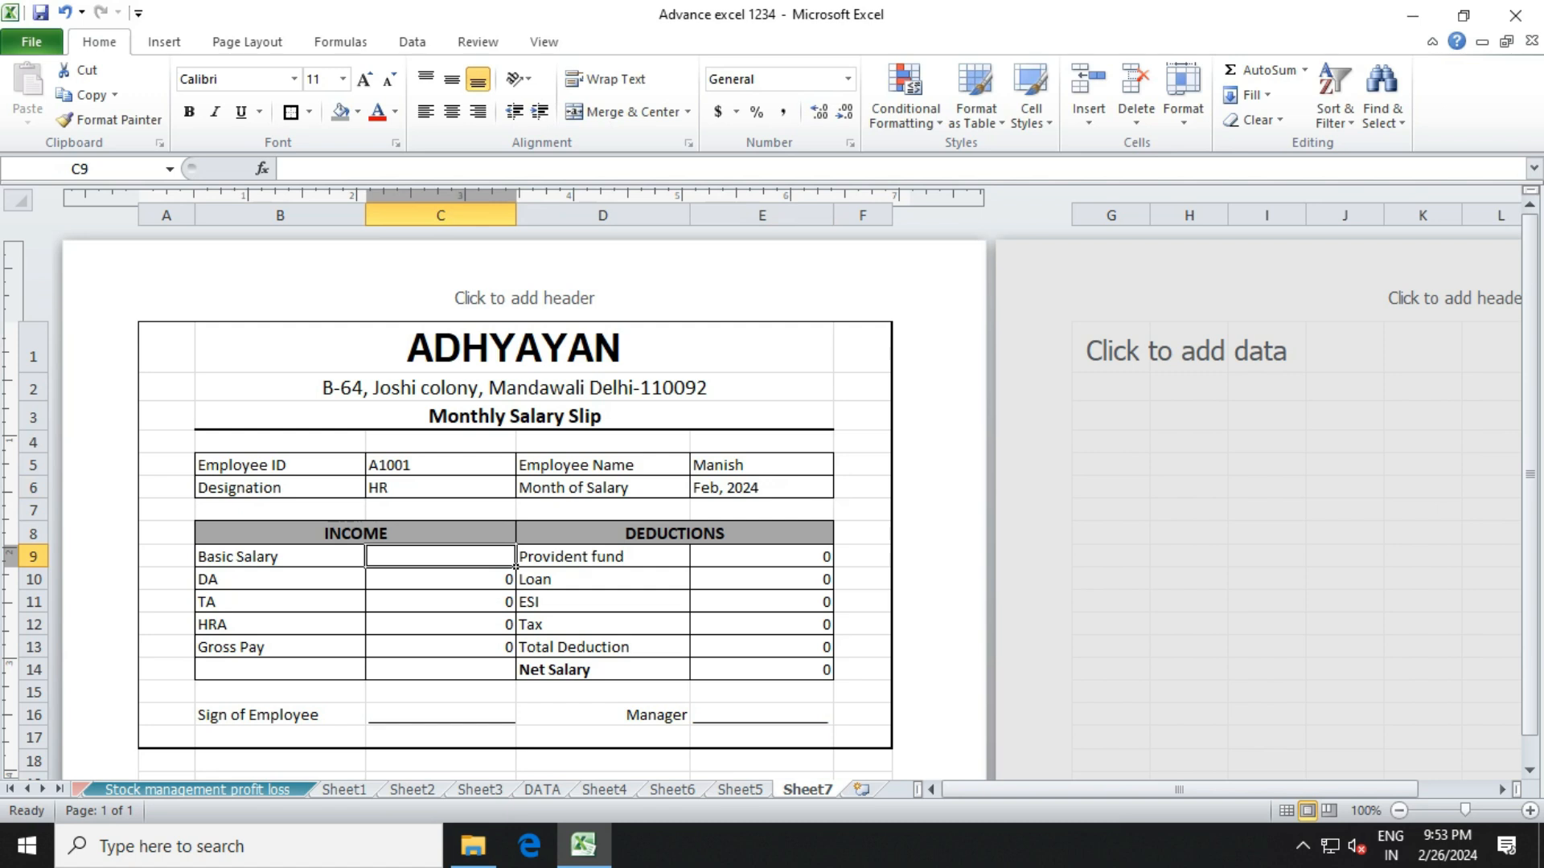
Enter 20000 as the Basic Salary in C9 and compare it with the DA formula below.
type("20000")
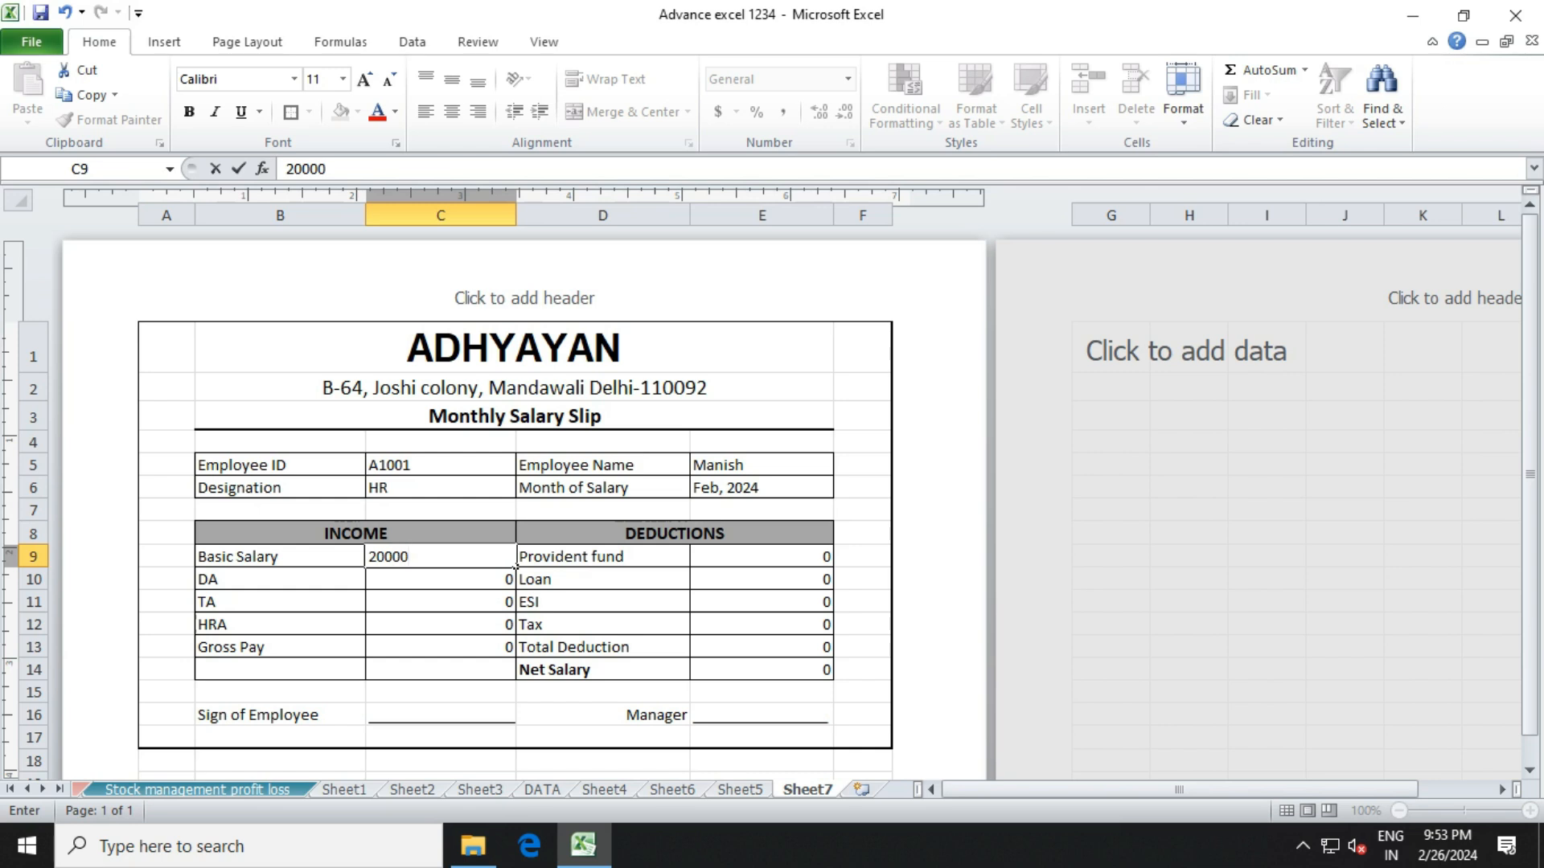
key("Return")
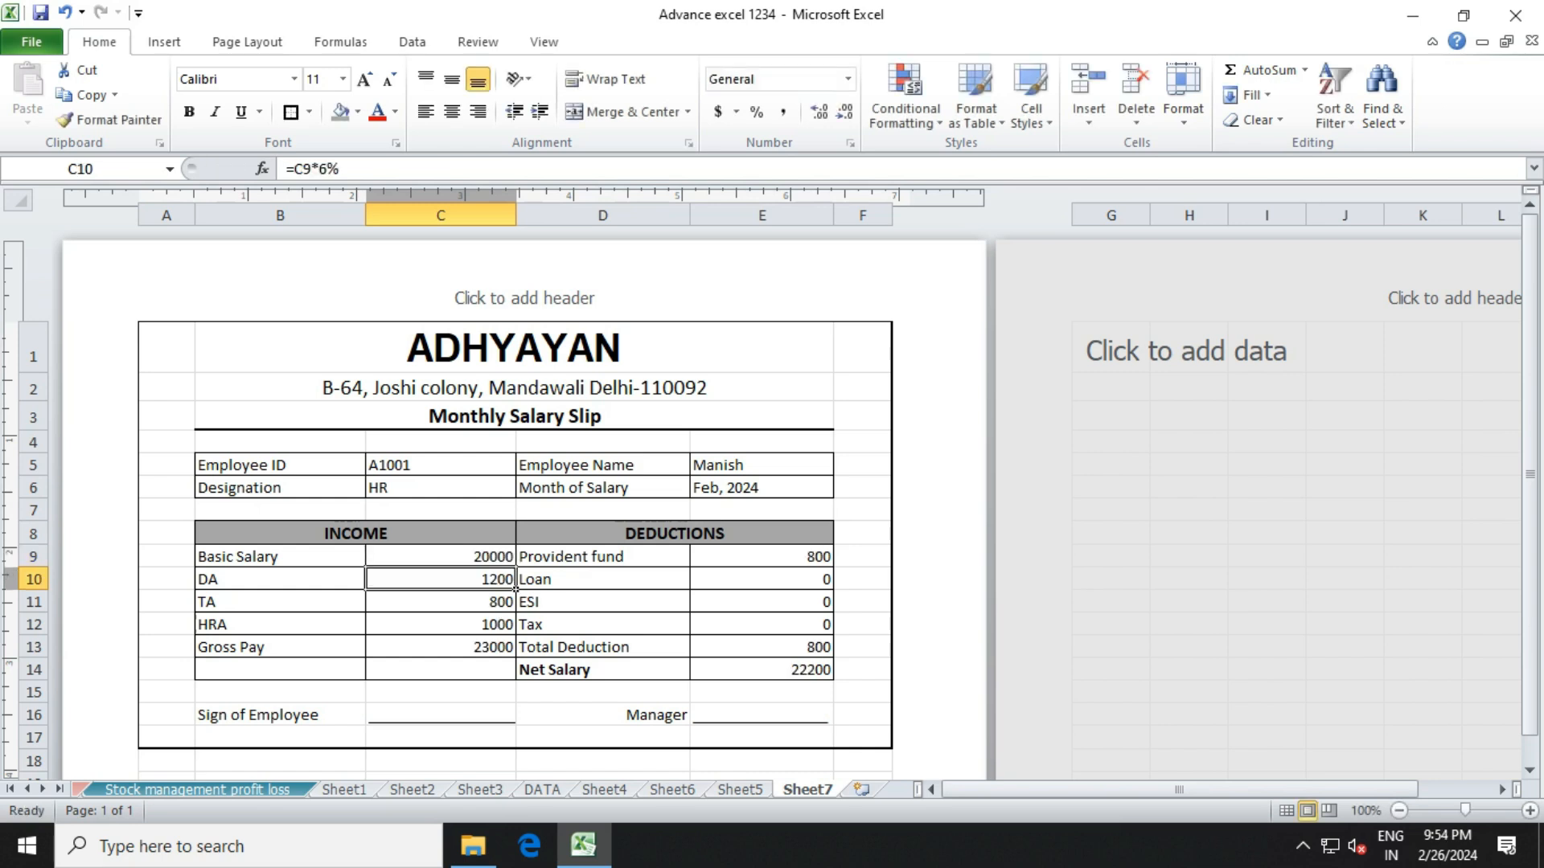
key("Up")
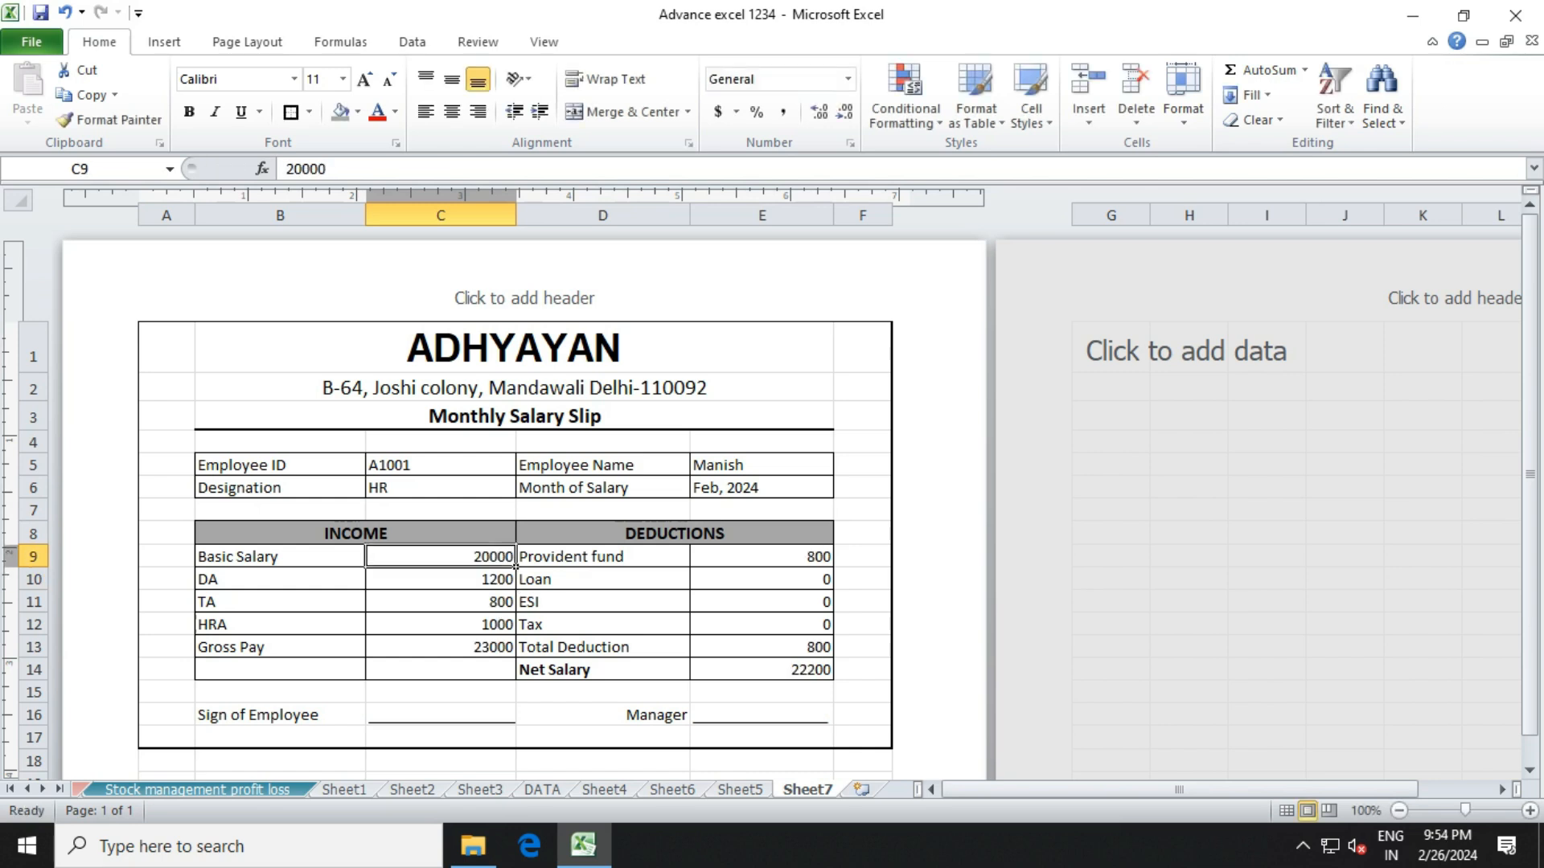
key("Down")
key("Up")
key("Down")
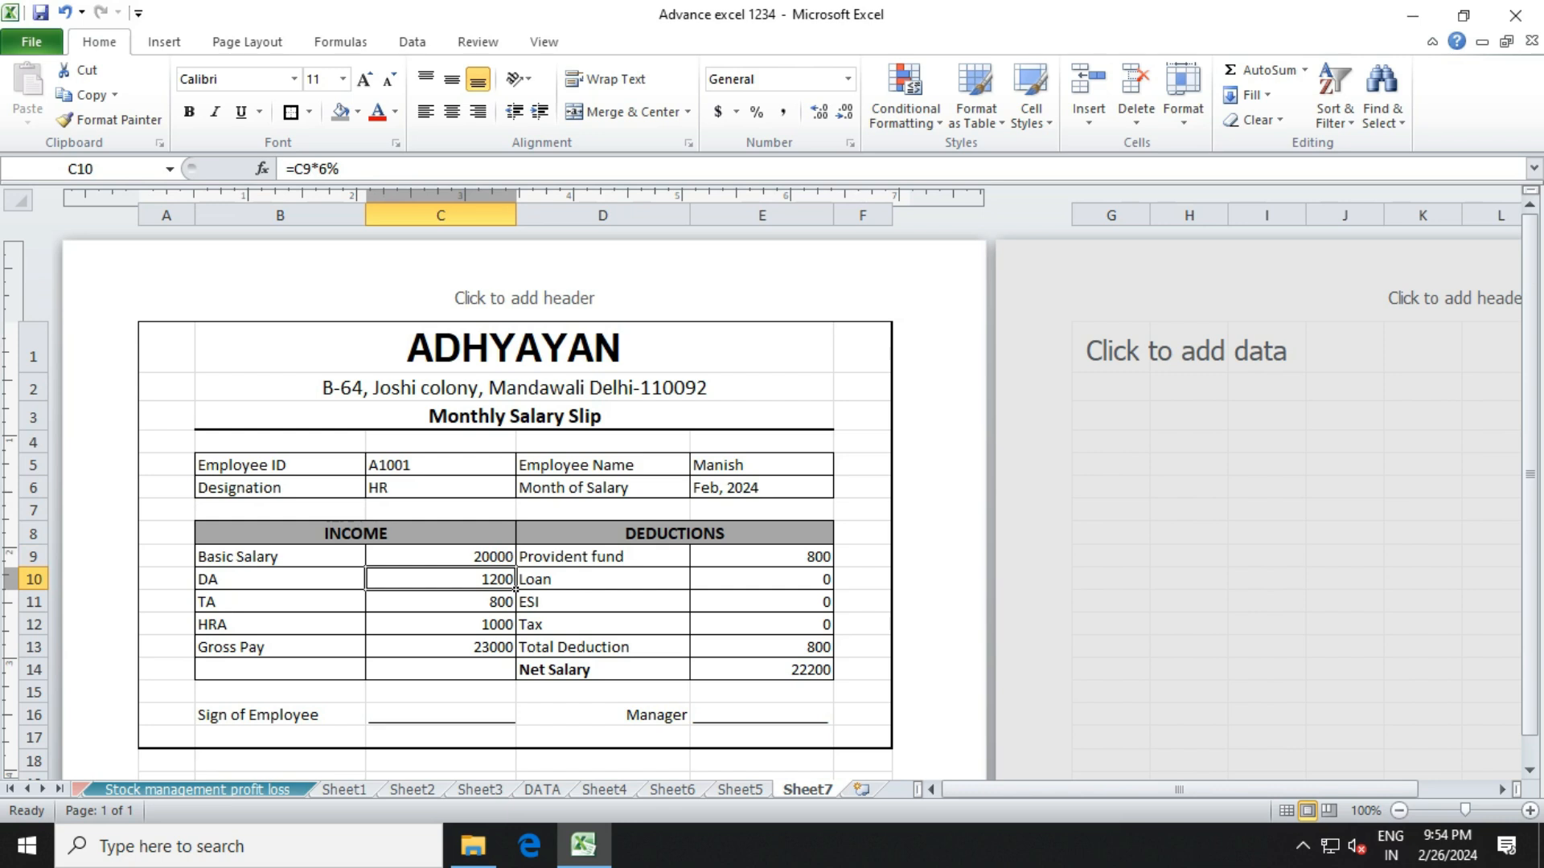
Review the TA, HRA and Gross Pay formulas in C11:C13 and the Provident fund formula in E9.
key("Down")
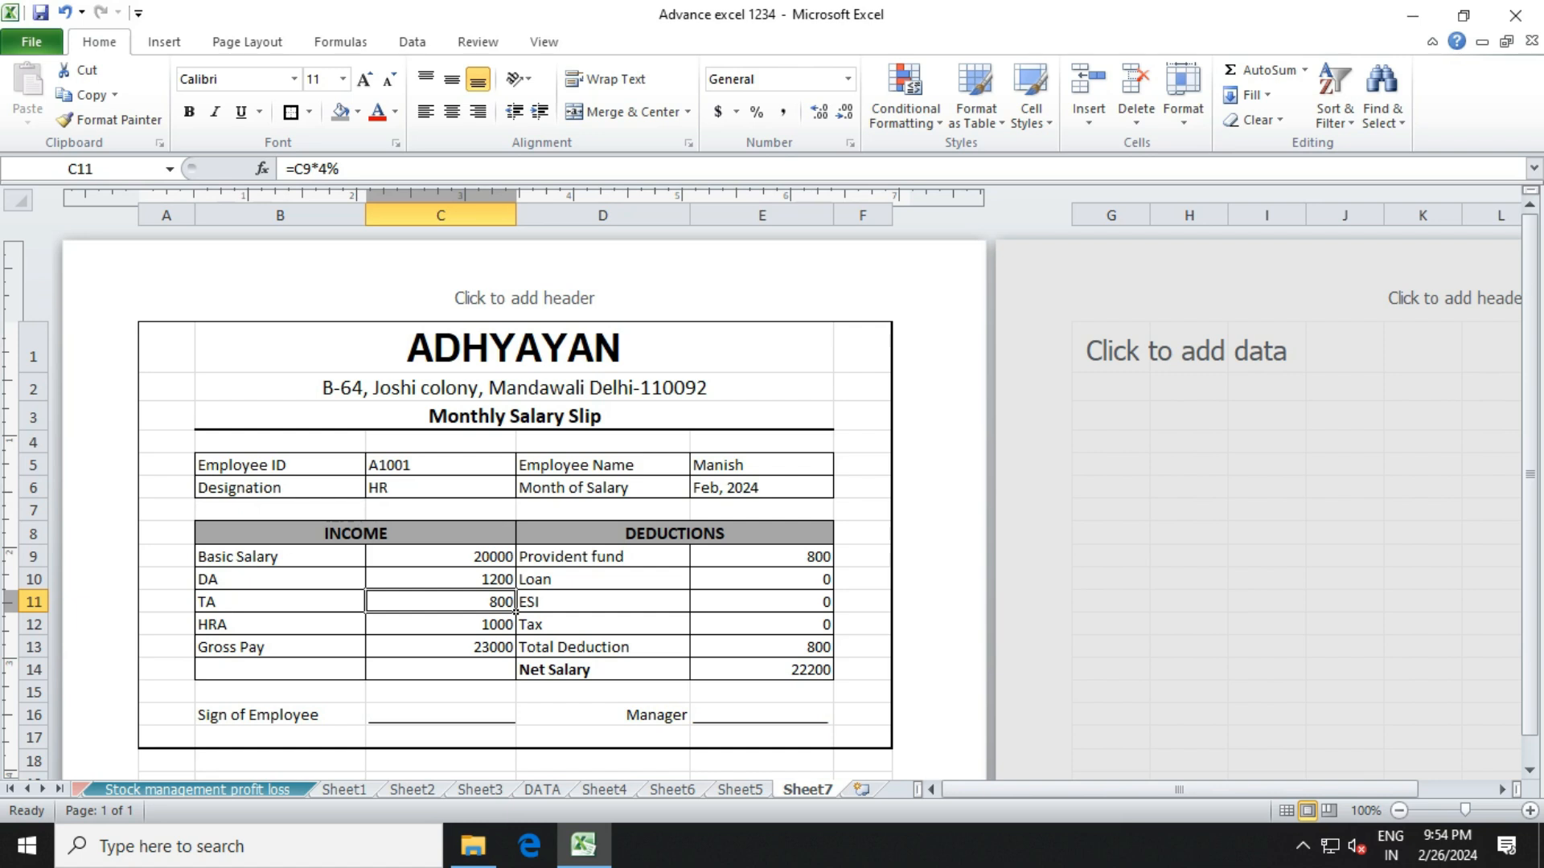
key("Down")
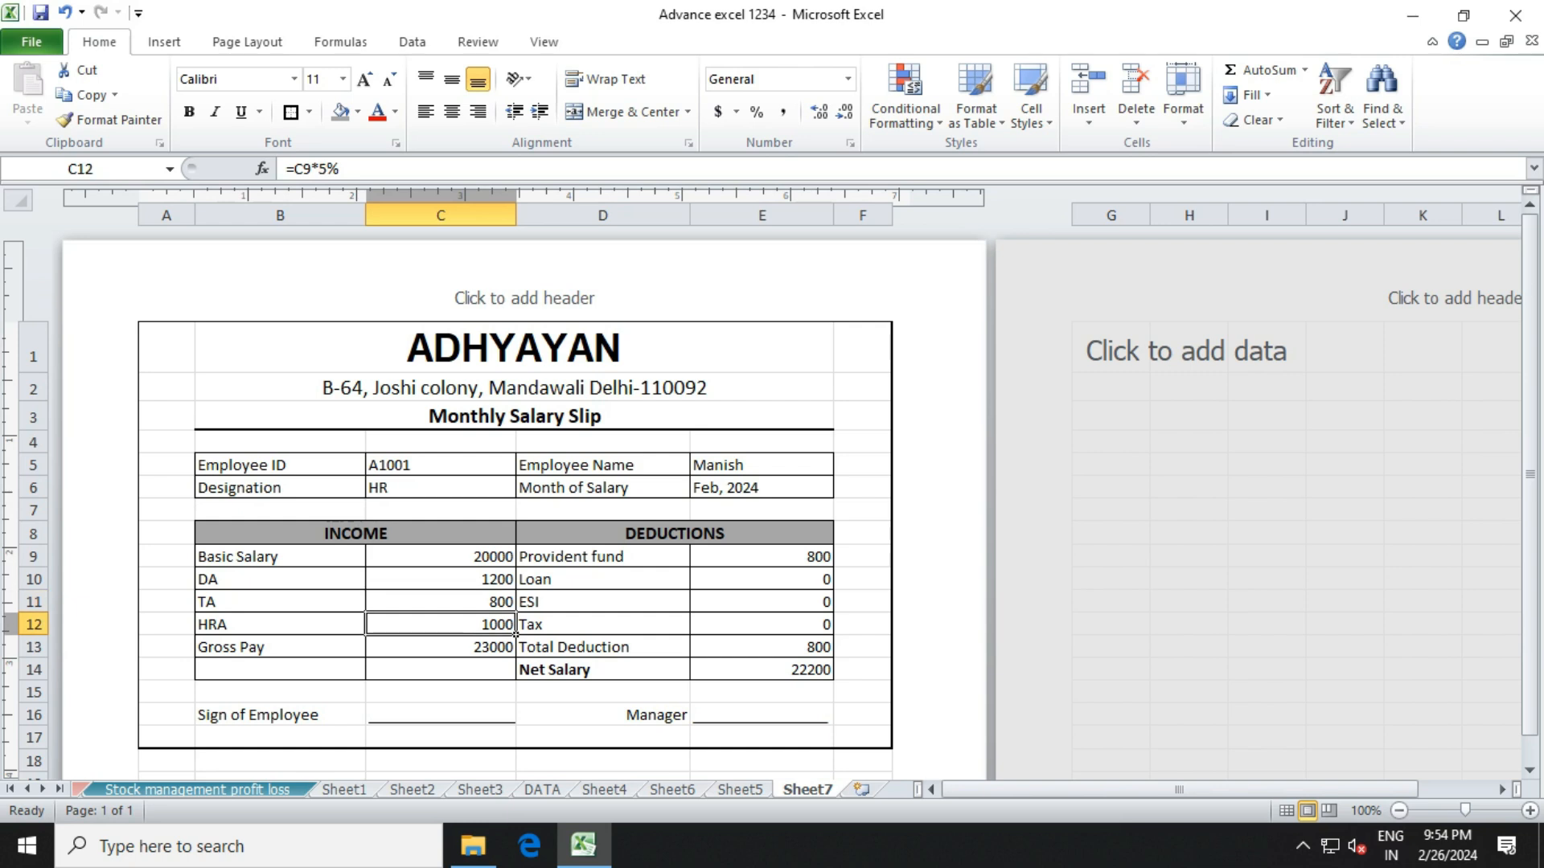
left_click(441, 556)
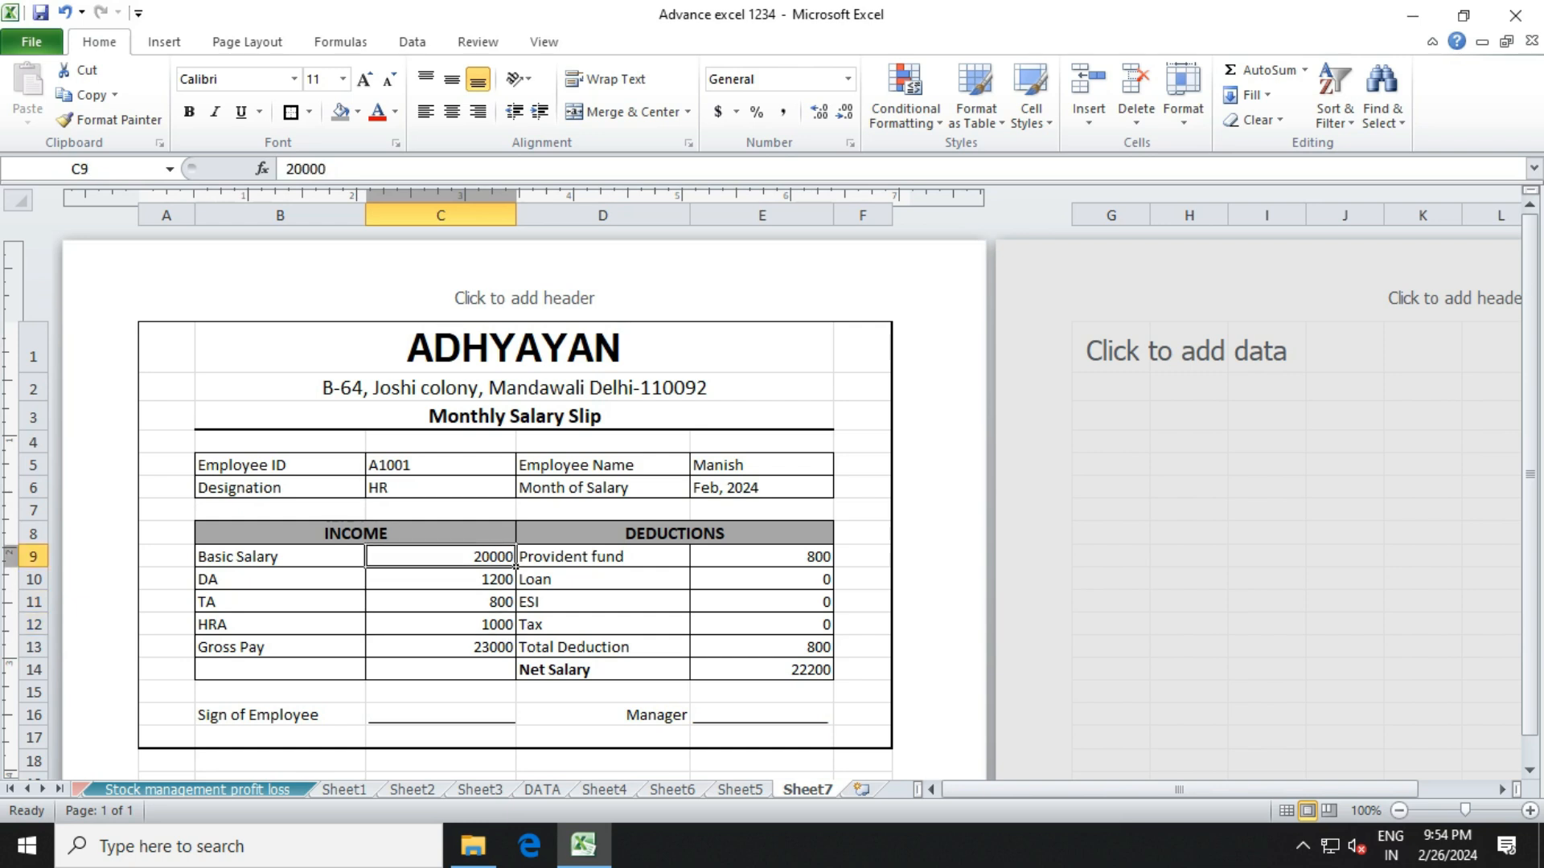
left_click(441, 625)
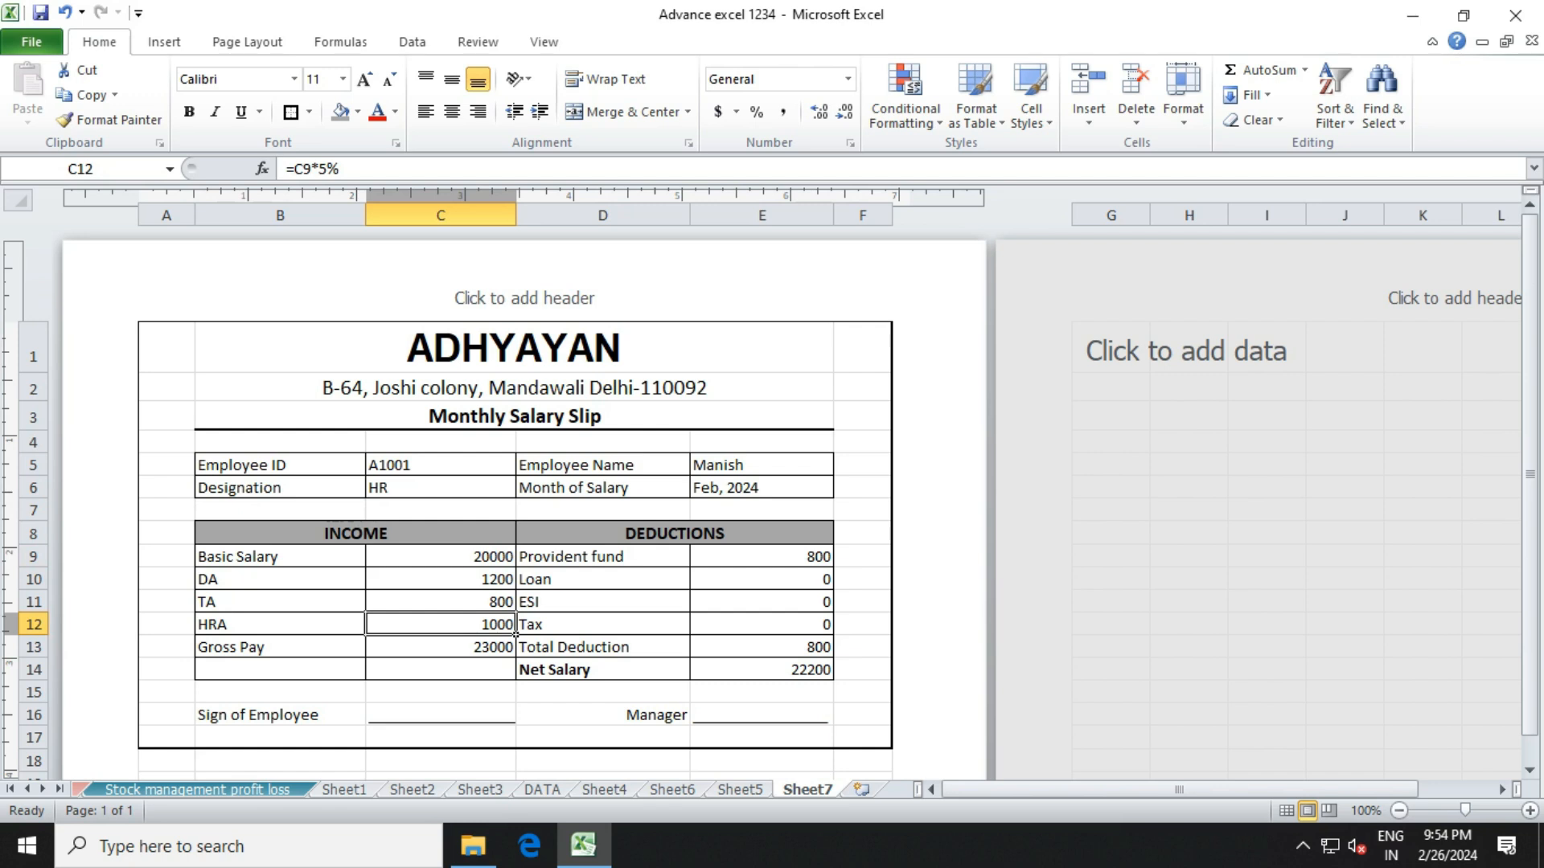
key("Down")
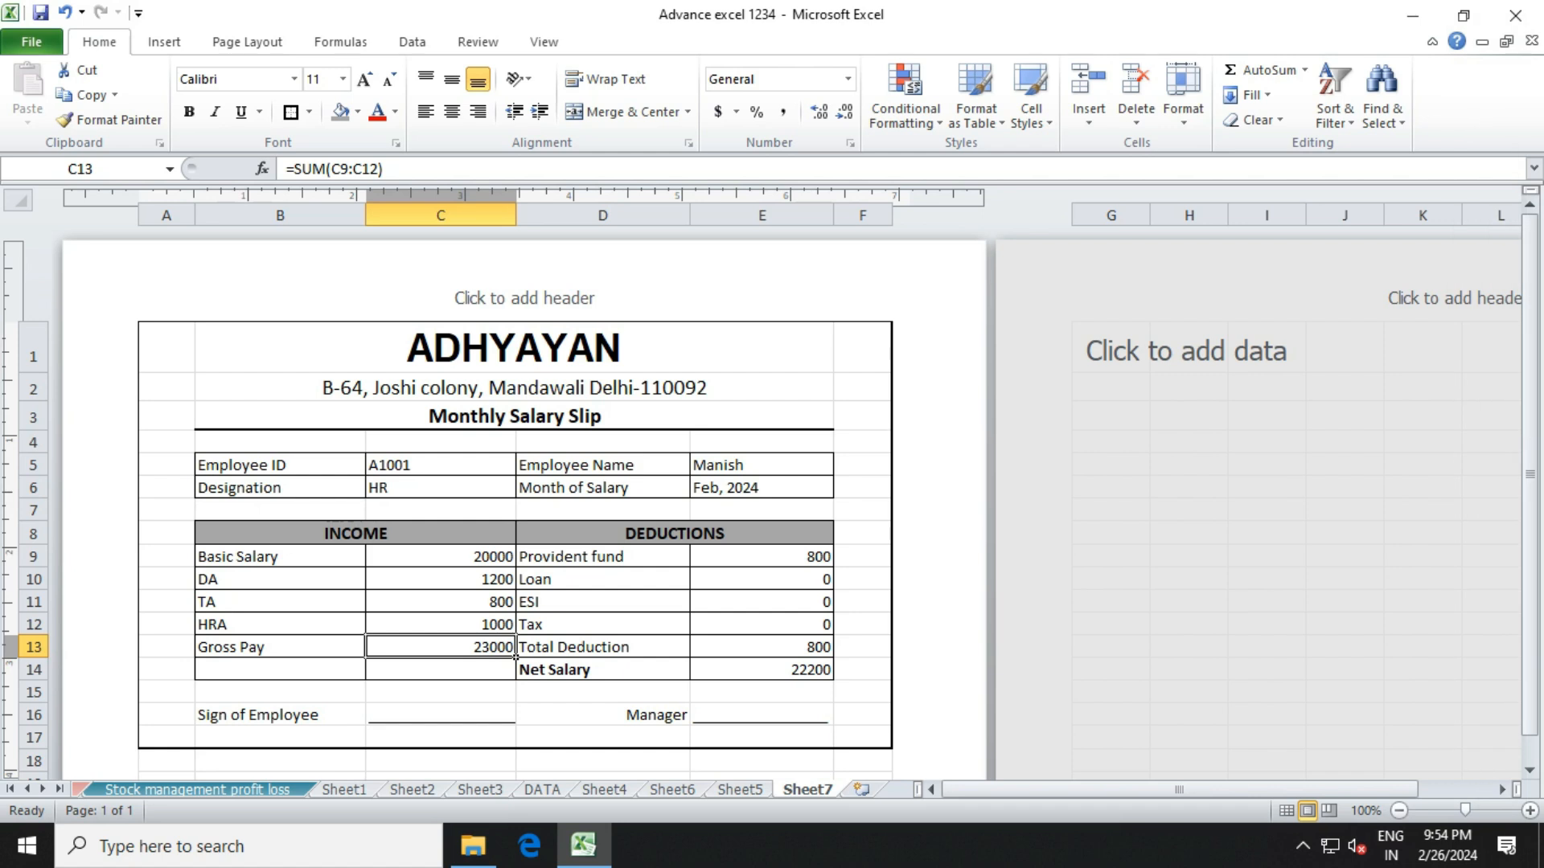
left_click(830, 563)
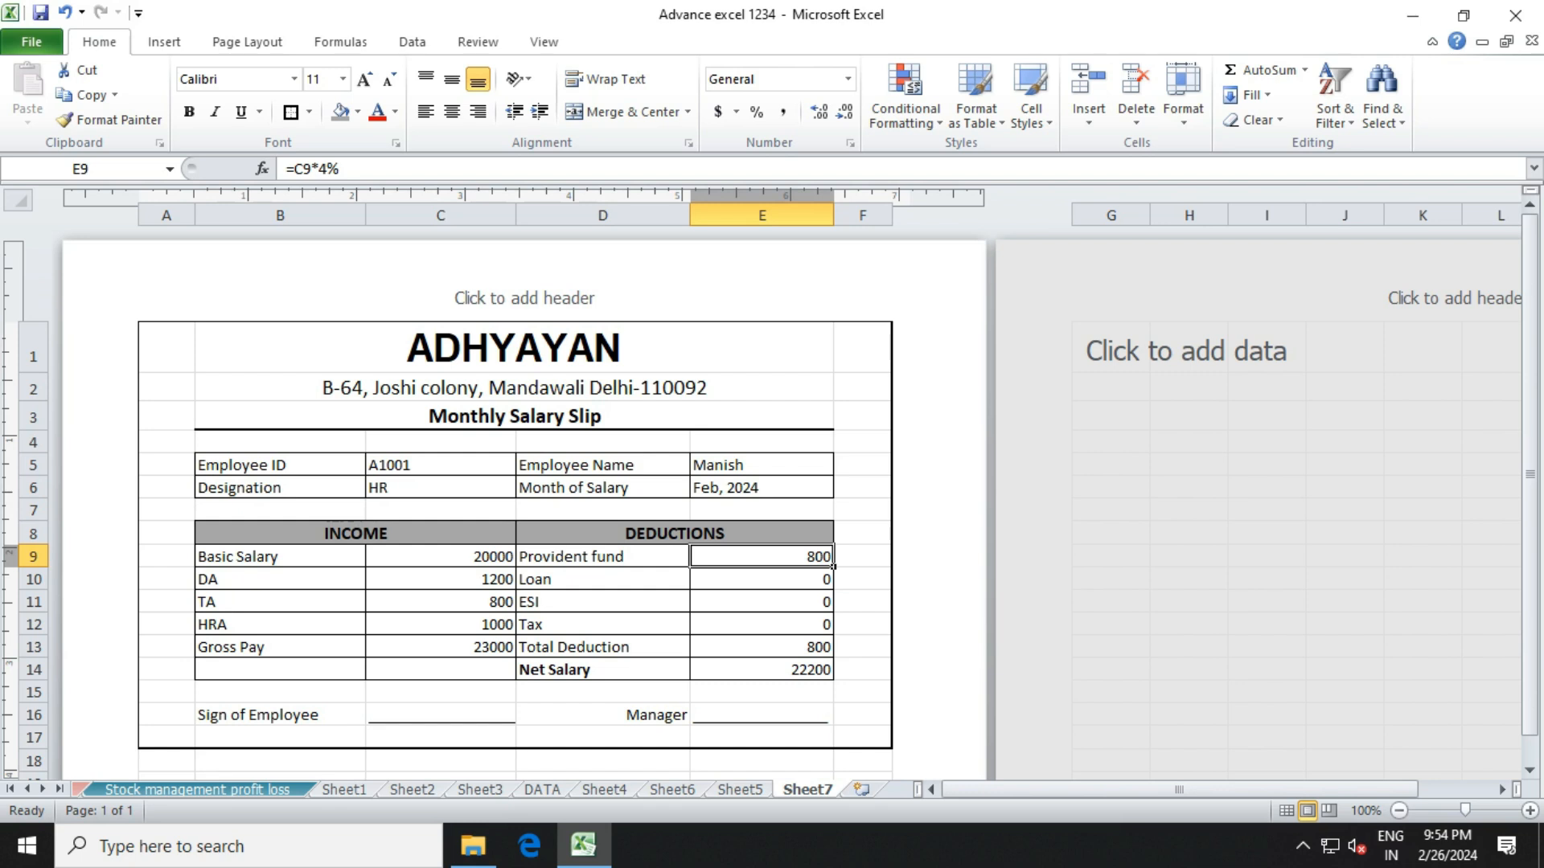
Review the Total Deduction sum, the Loan, ESI and Tax amounts, and the Net Salary formula.
left_click(830, 653)
left_click(763, 580)
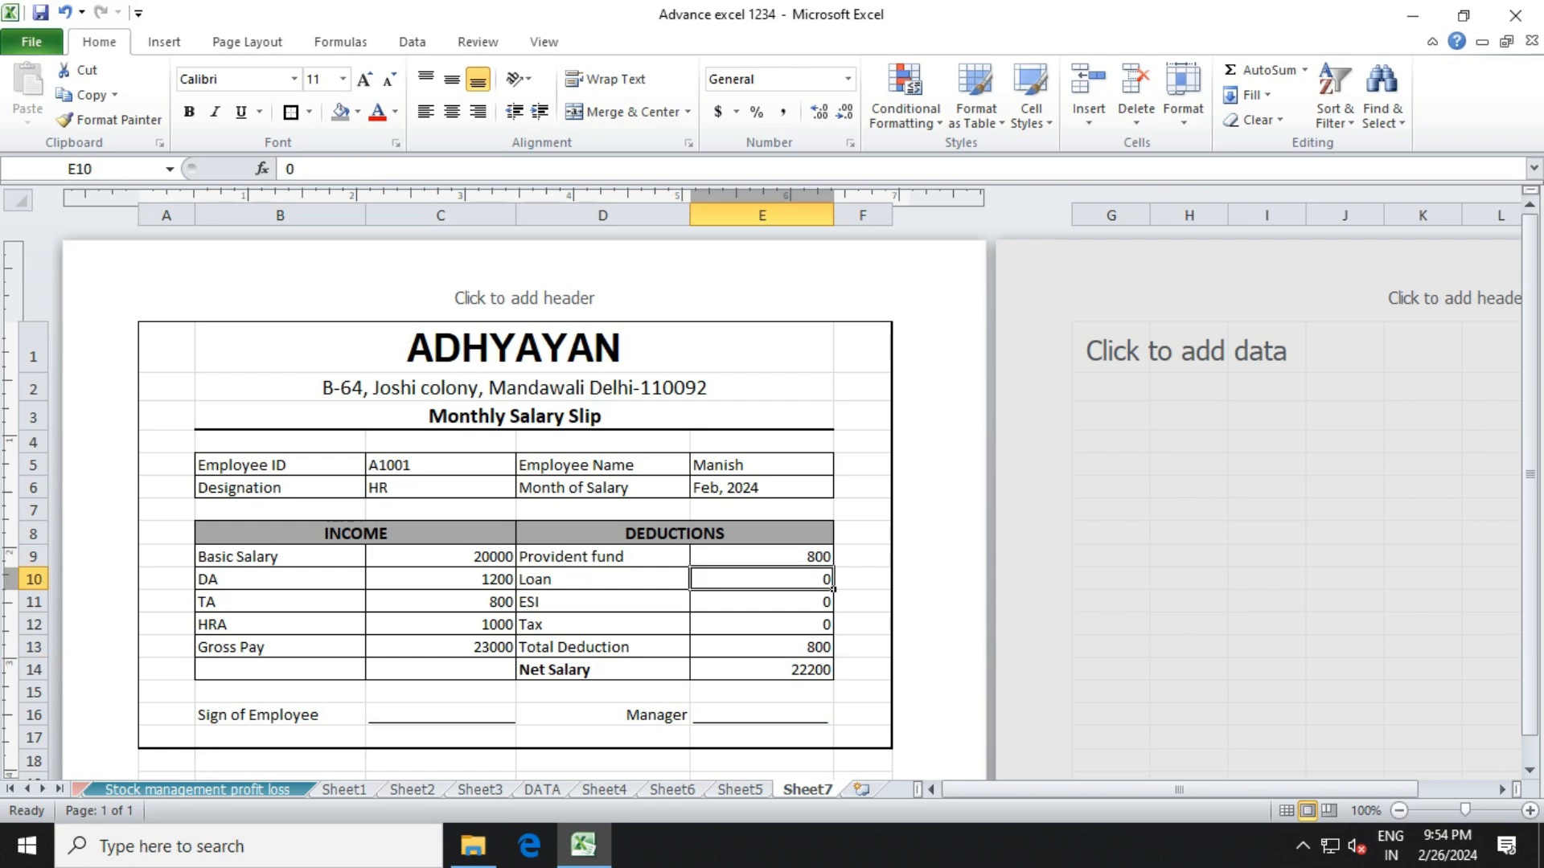
left_click(762, 602)
left_click(763, 624)
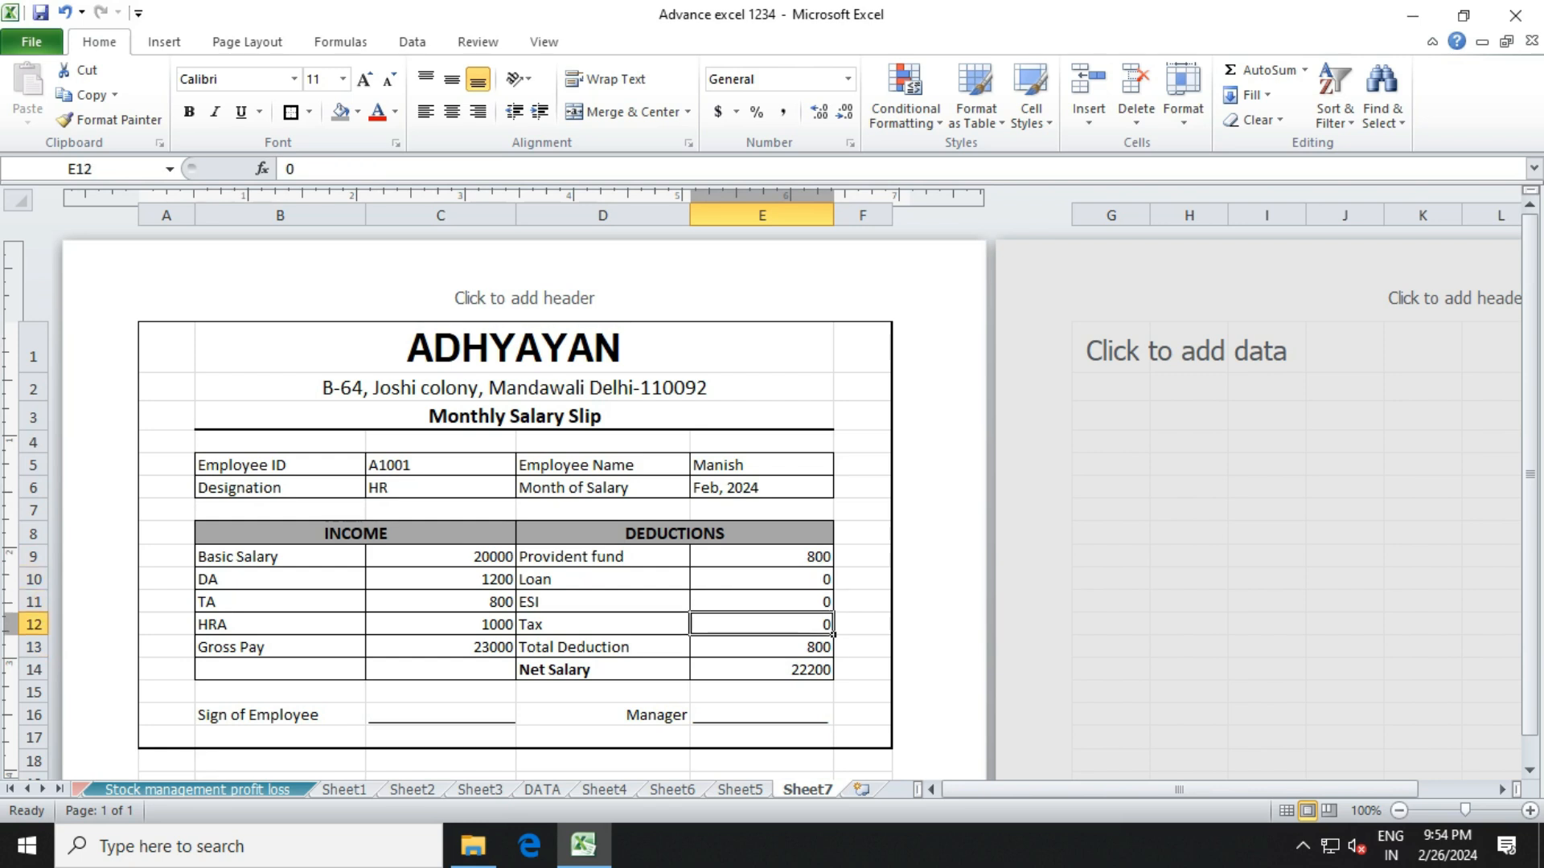
left_click(762, 670)
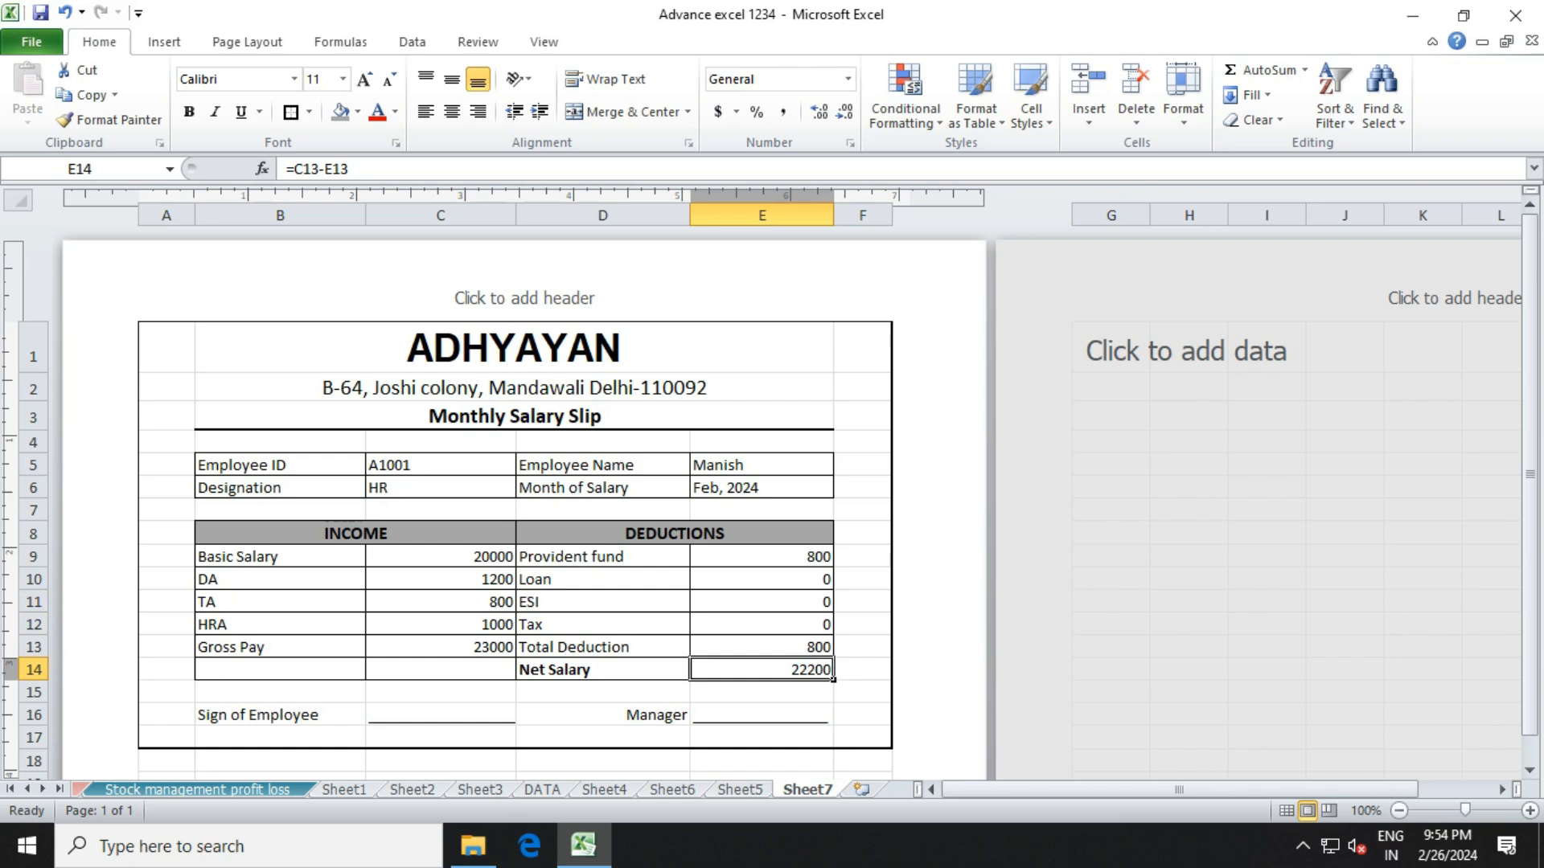
Change the Loan amount in E10 to 500 and verify Total Deduction 1300 and Net Salary 21700.
left_click(762, 580)
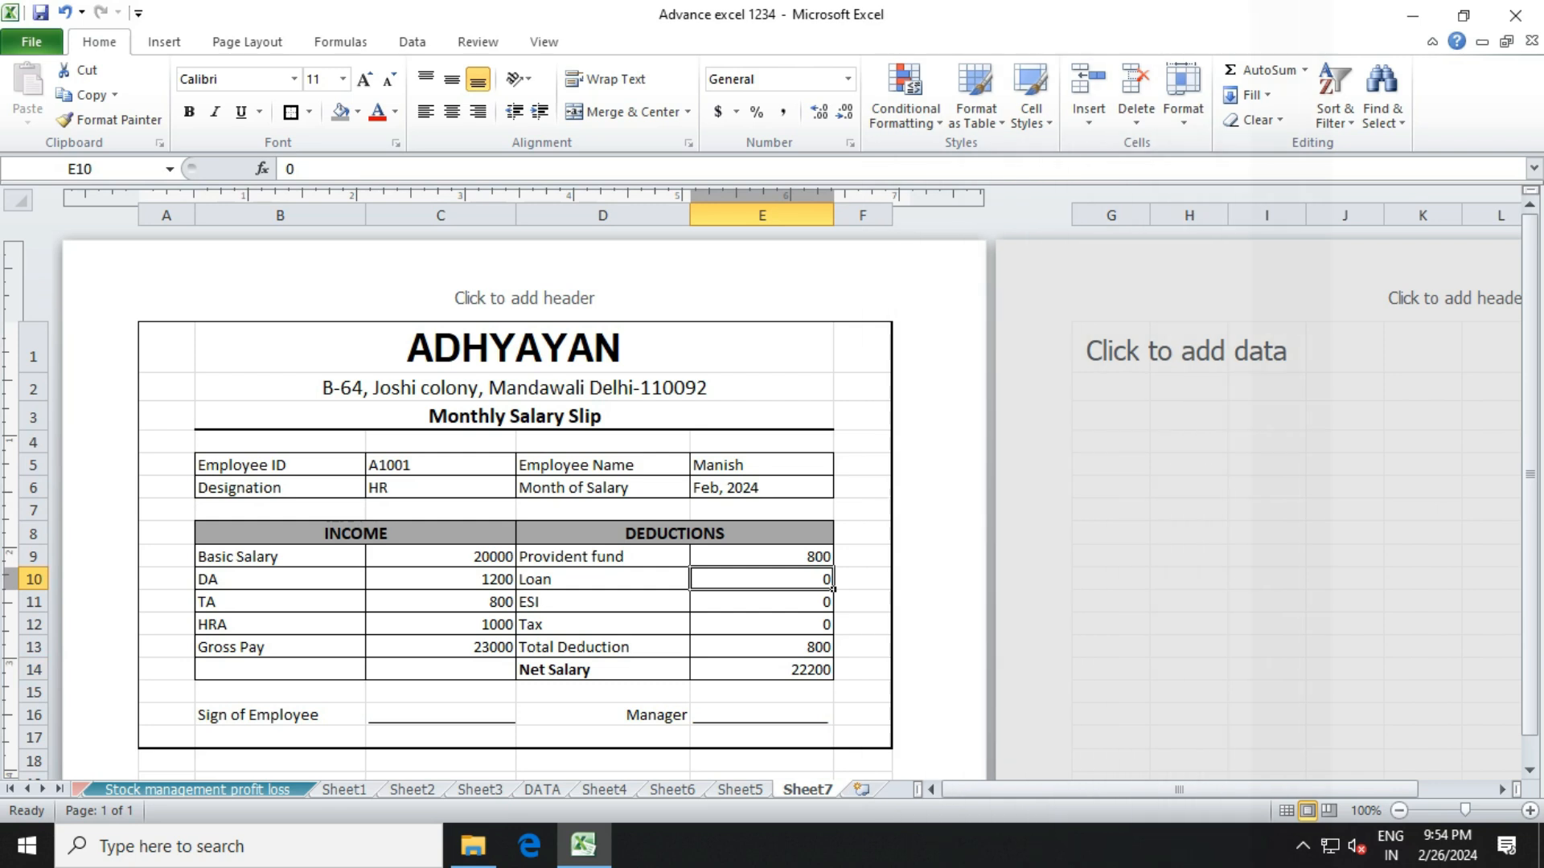
type("500")
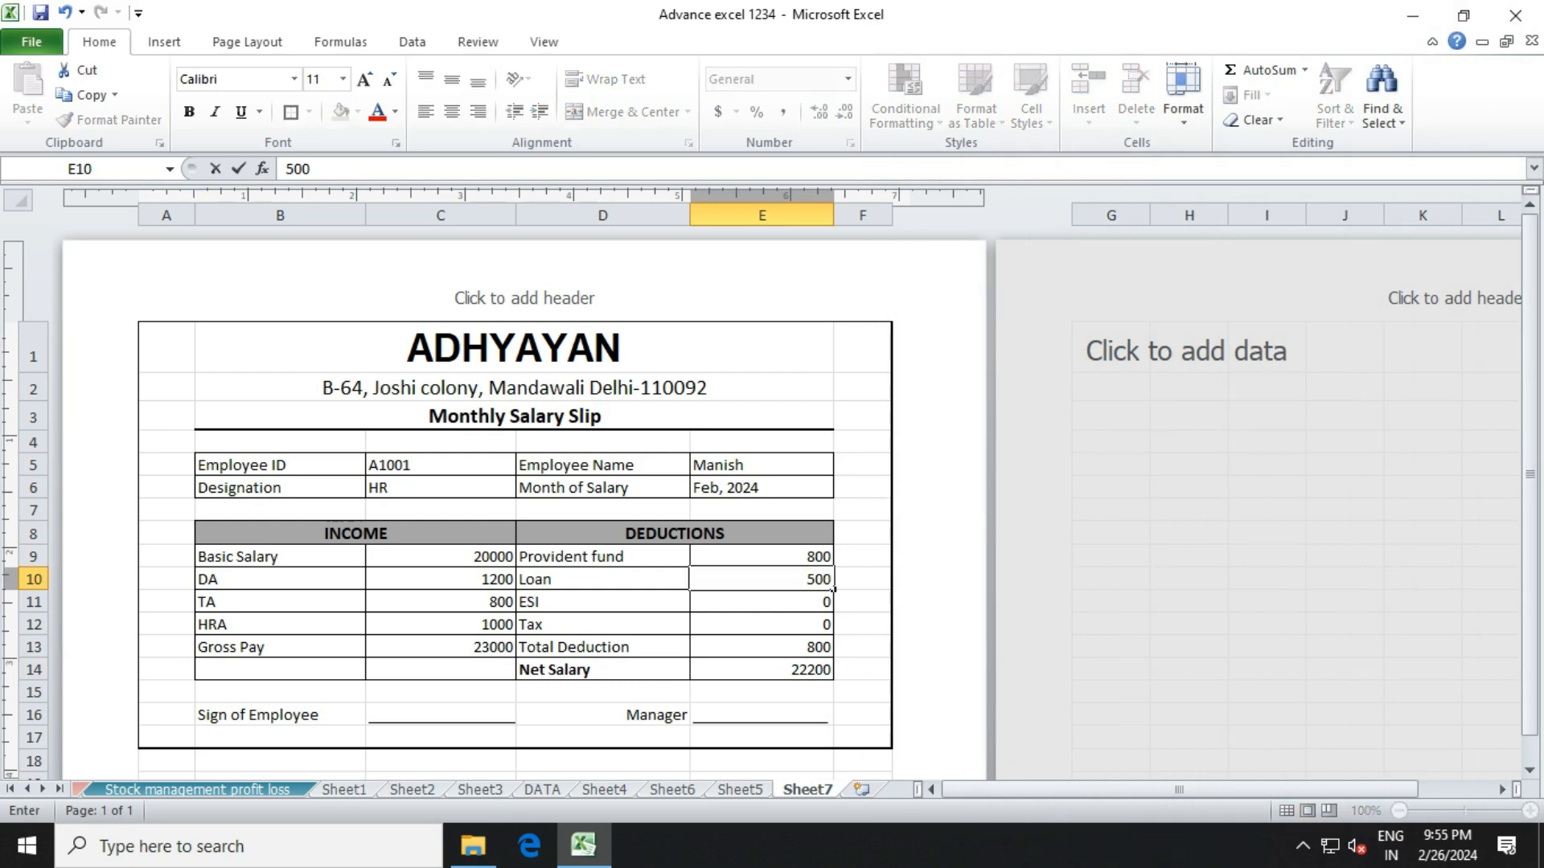
key("Return")
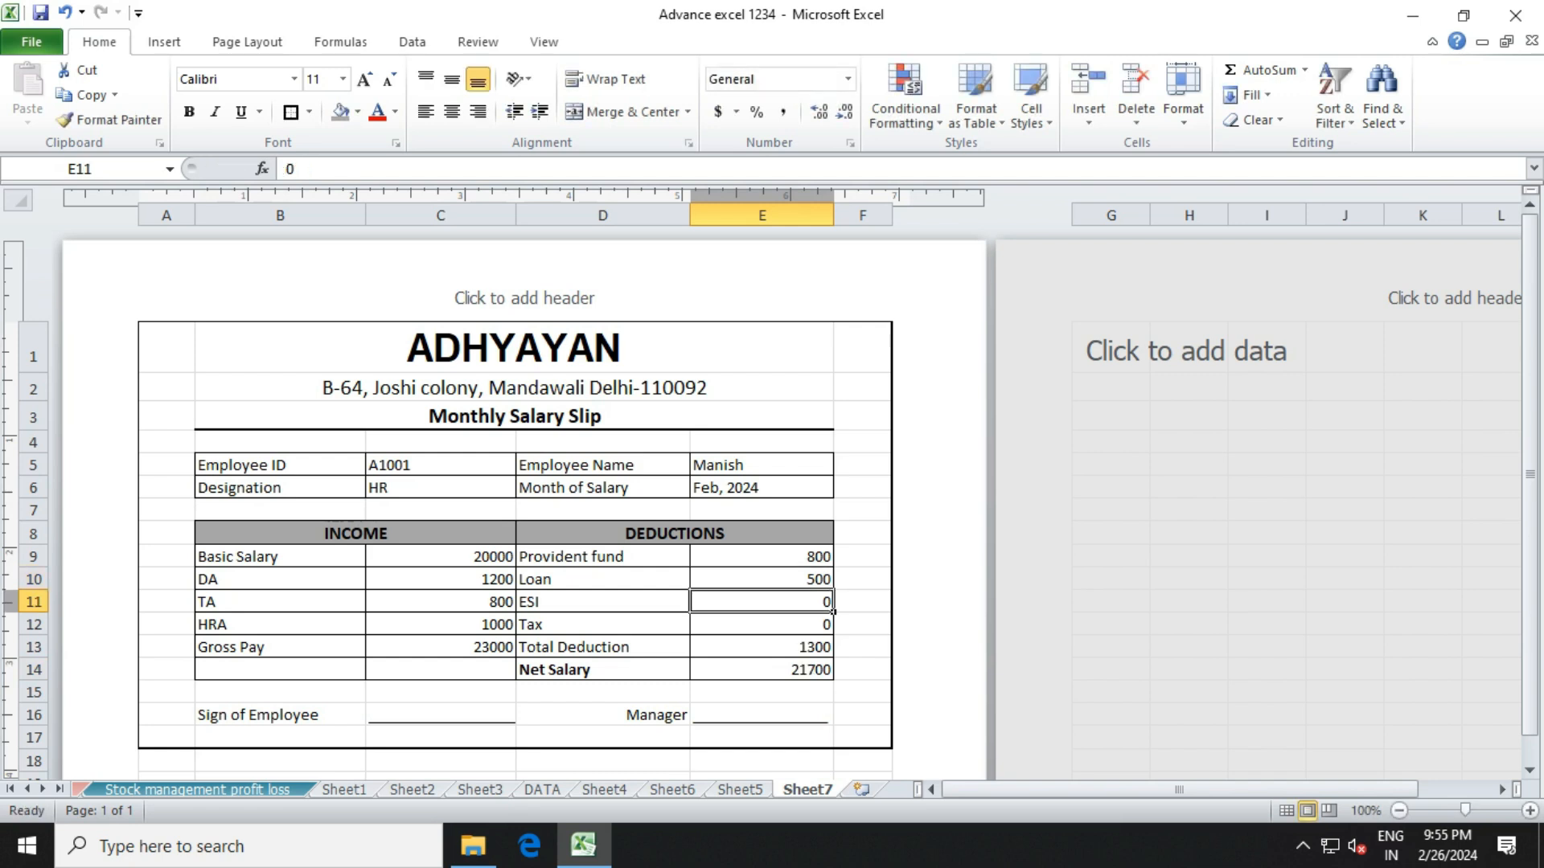
left_click(761, 648)
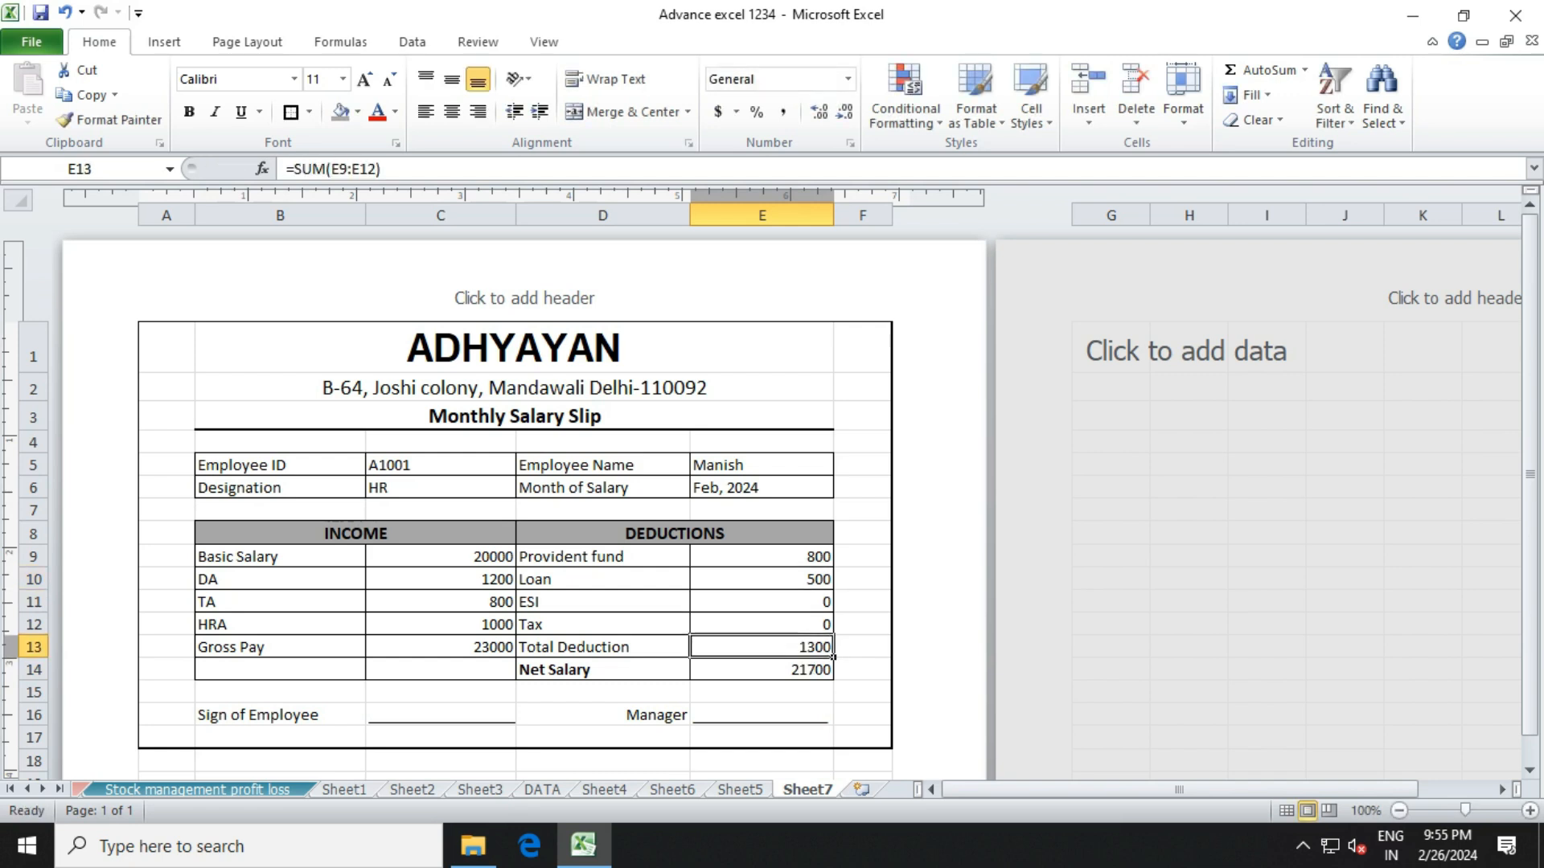
left_click(761, 670)
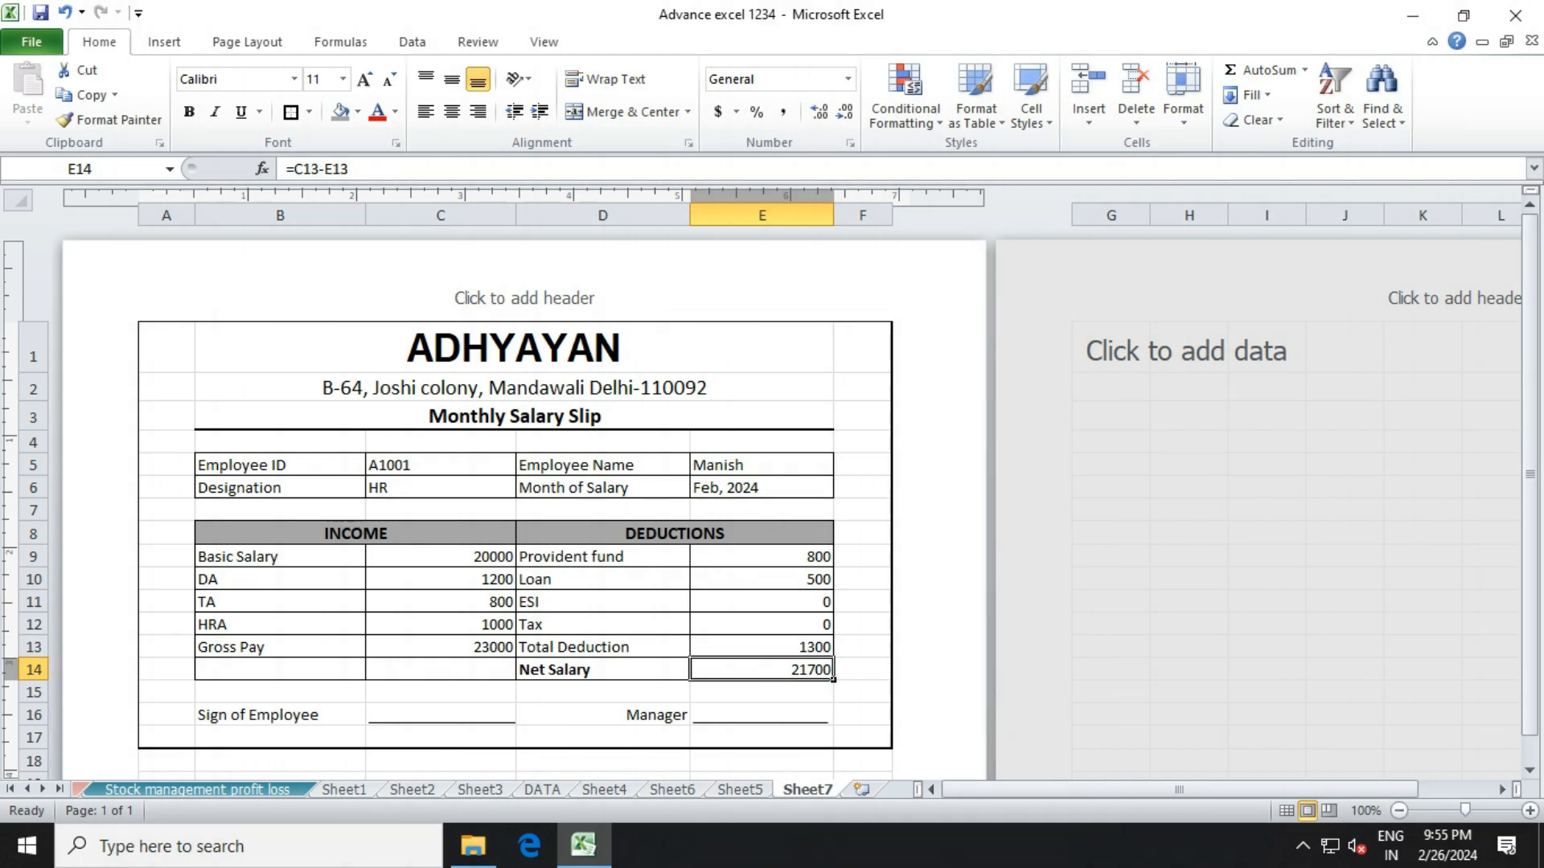
left_click(602, 579)
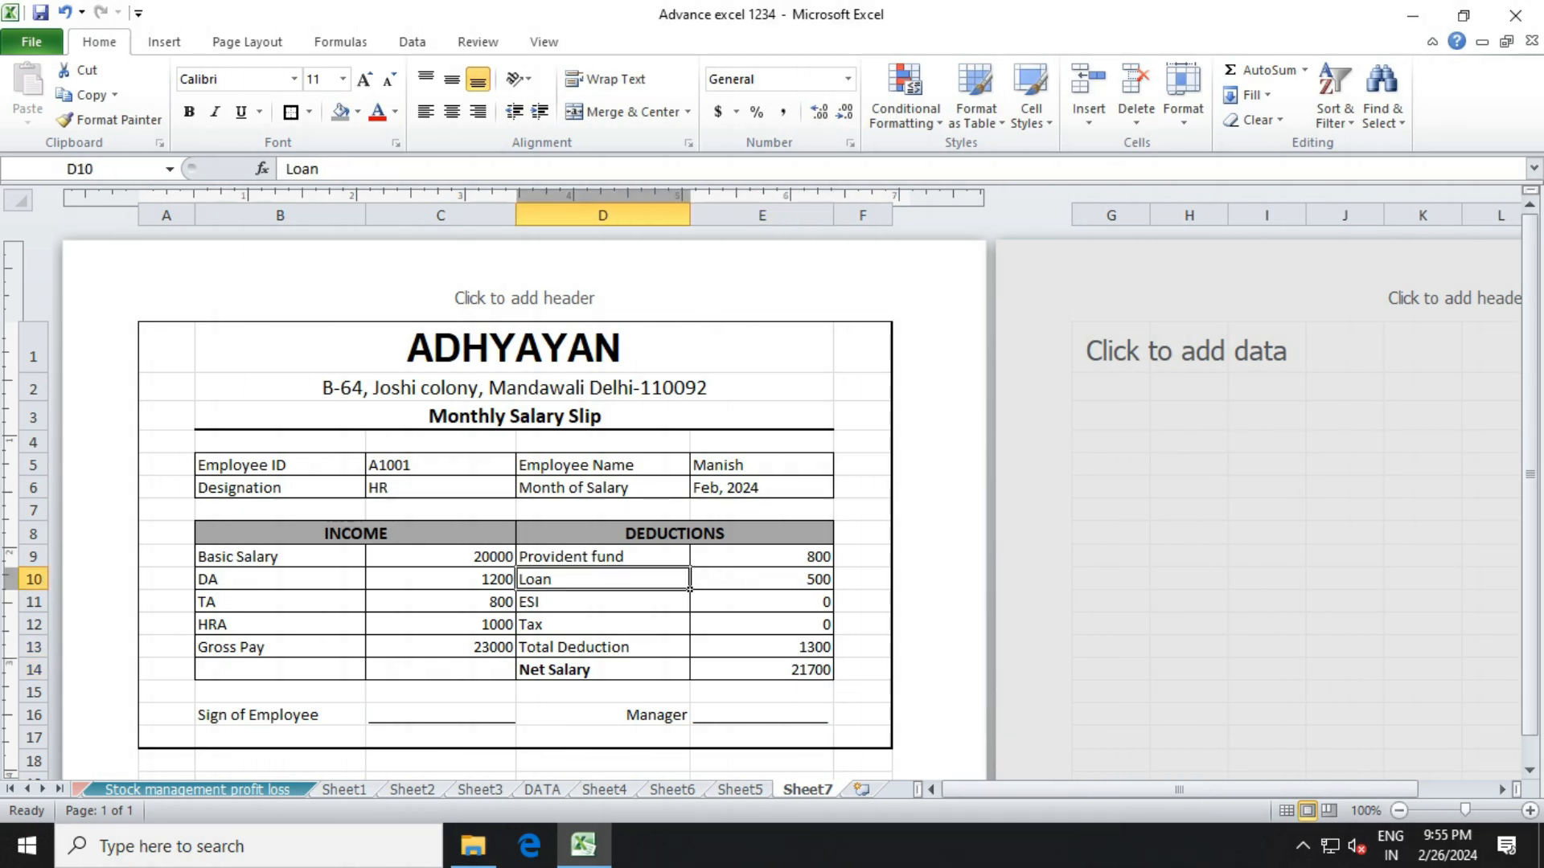
left_click(441, 556)
Apply the Number format to the income amounts C9:C13 and the deduction amounts E9:E14.
left_click_drag(516, 566, 515, 657)
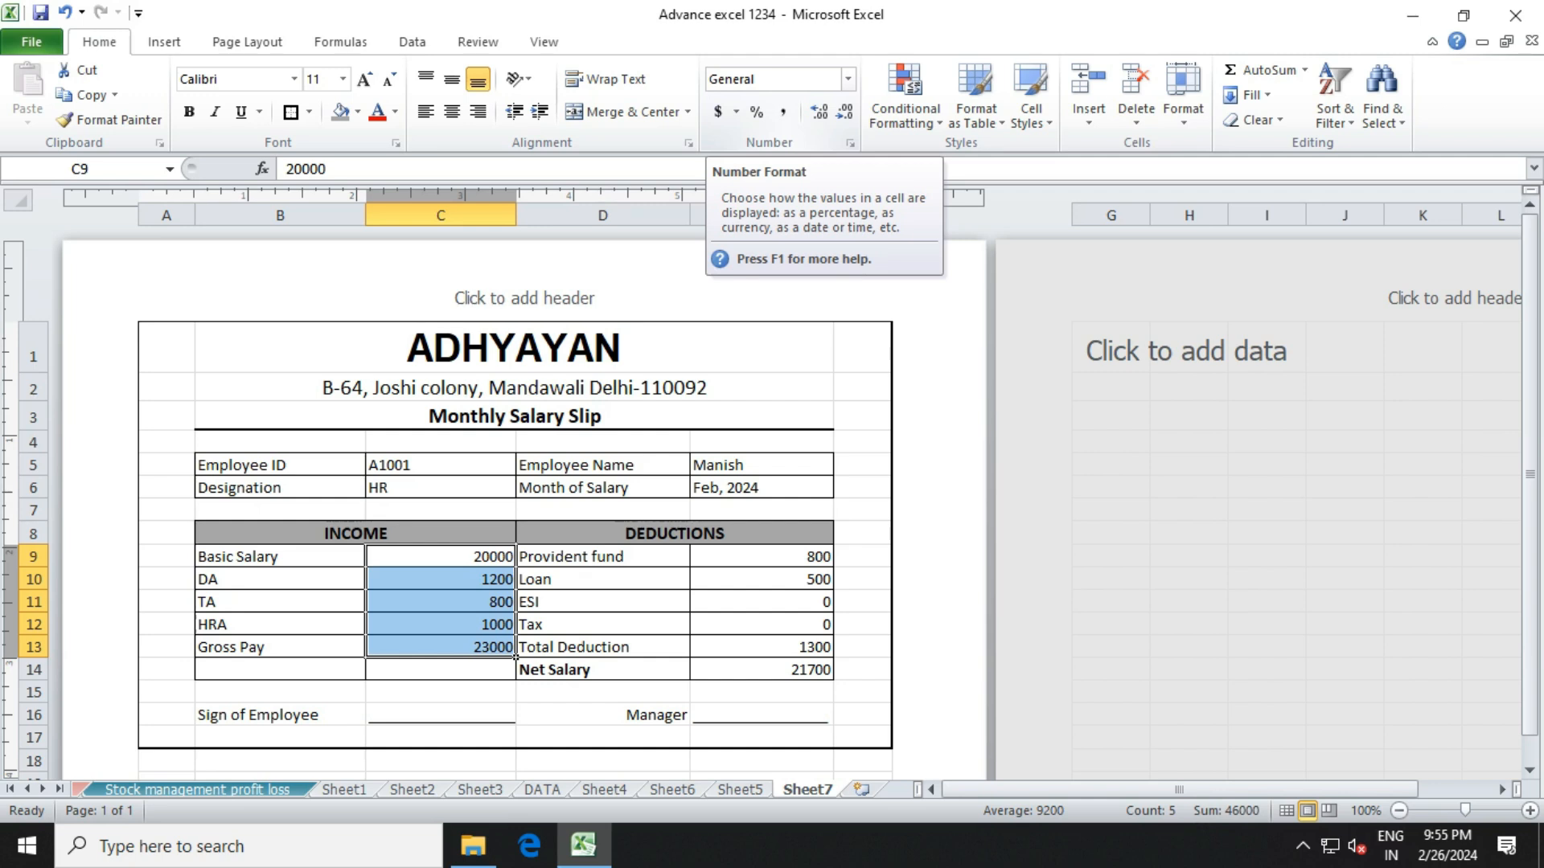
left_click(847, 79)
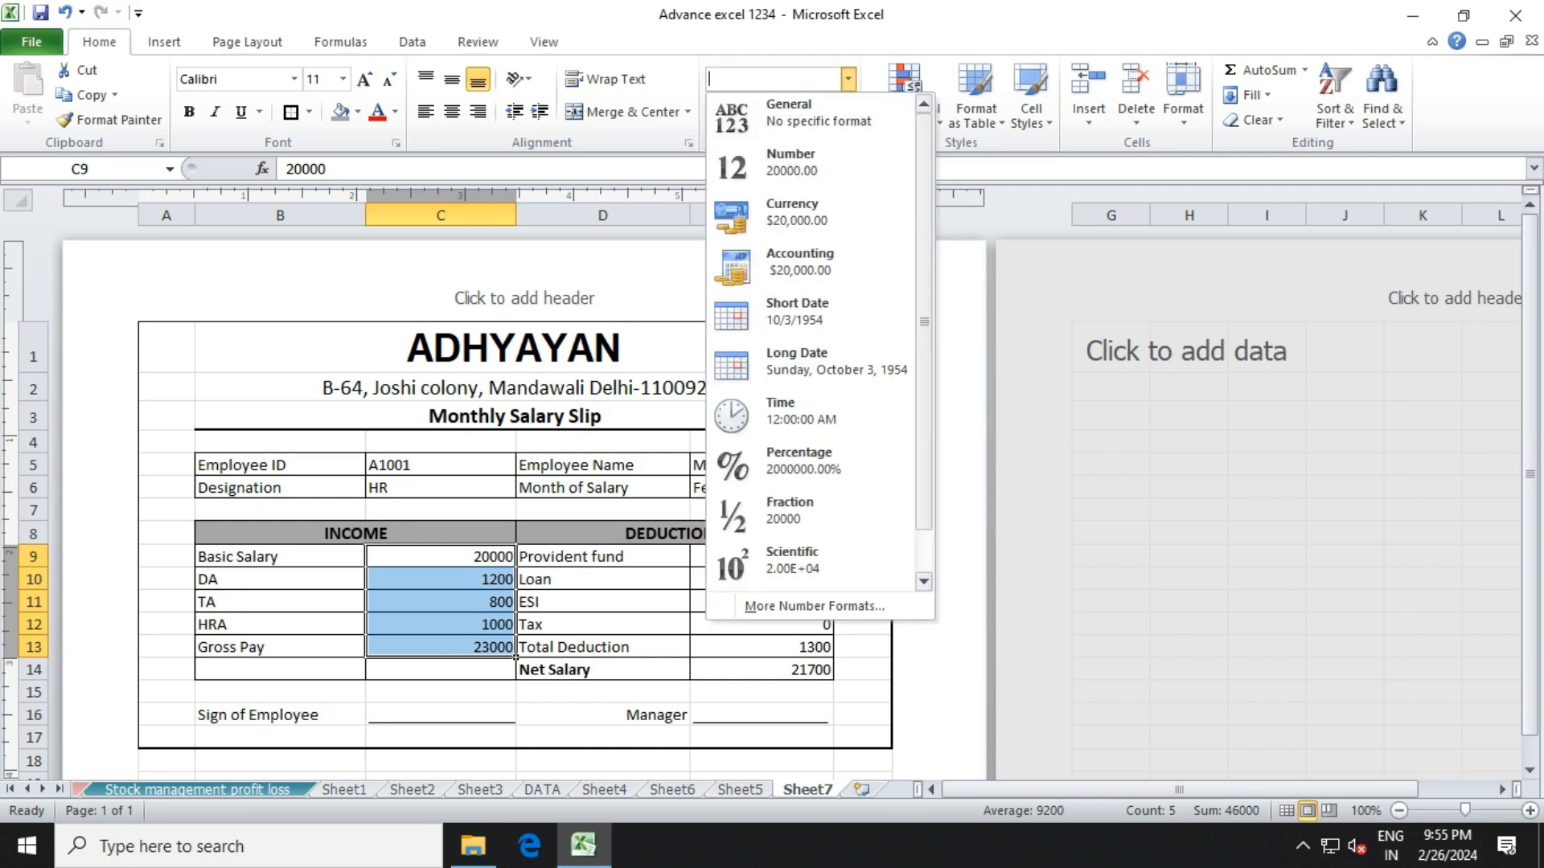
left_click(811, 165)
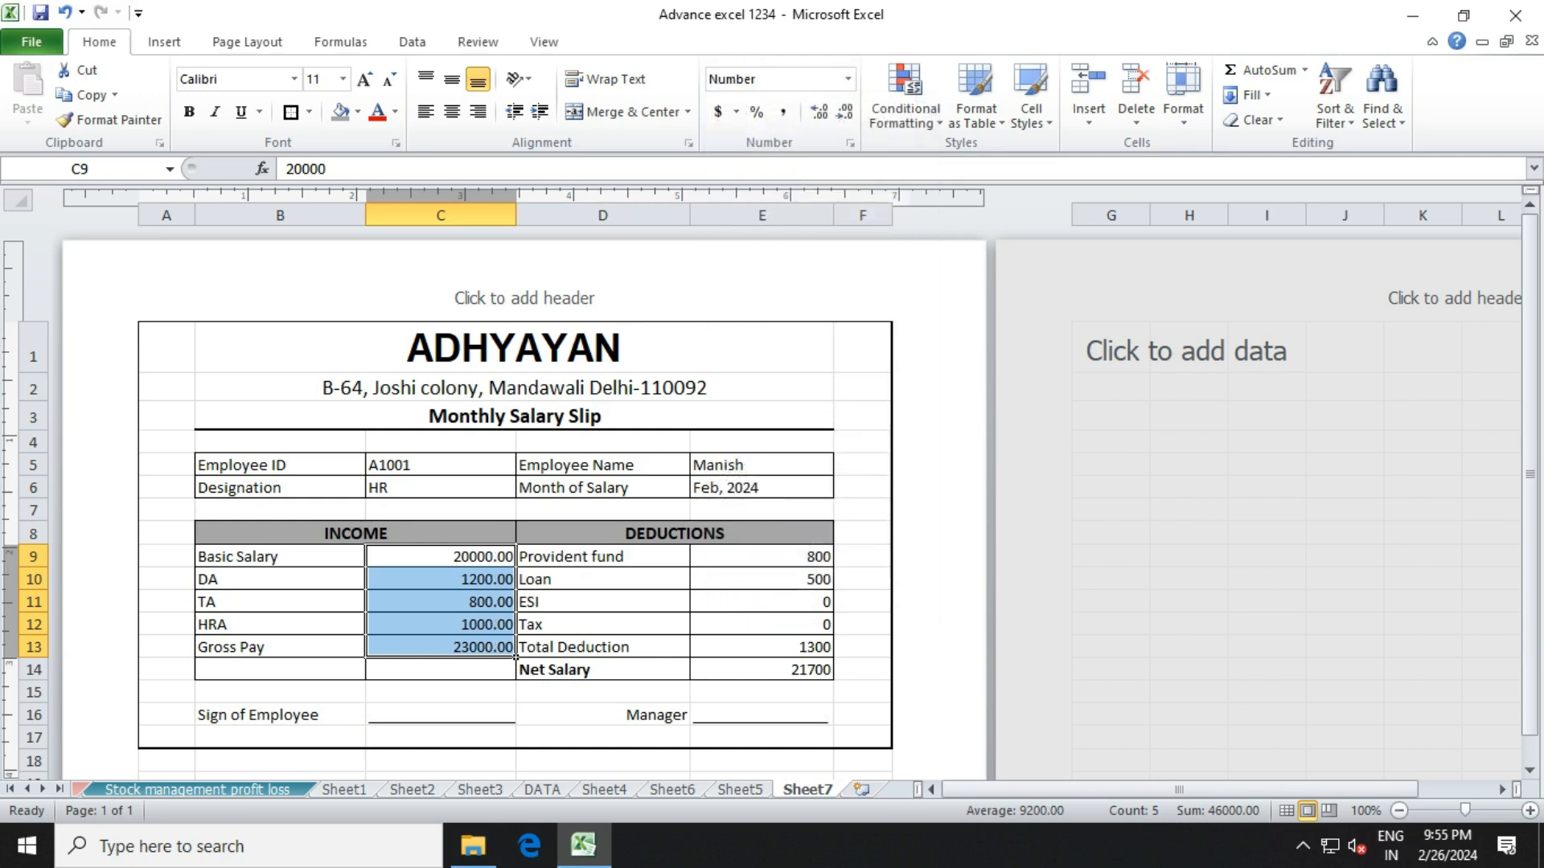
left_click_drag(762, 557, 762, 670)
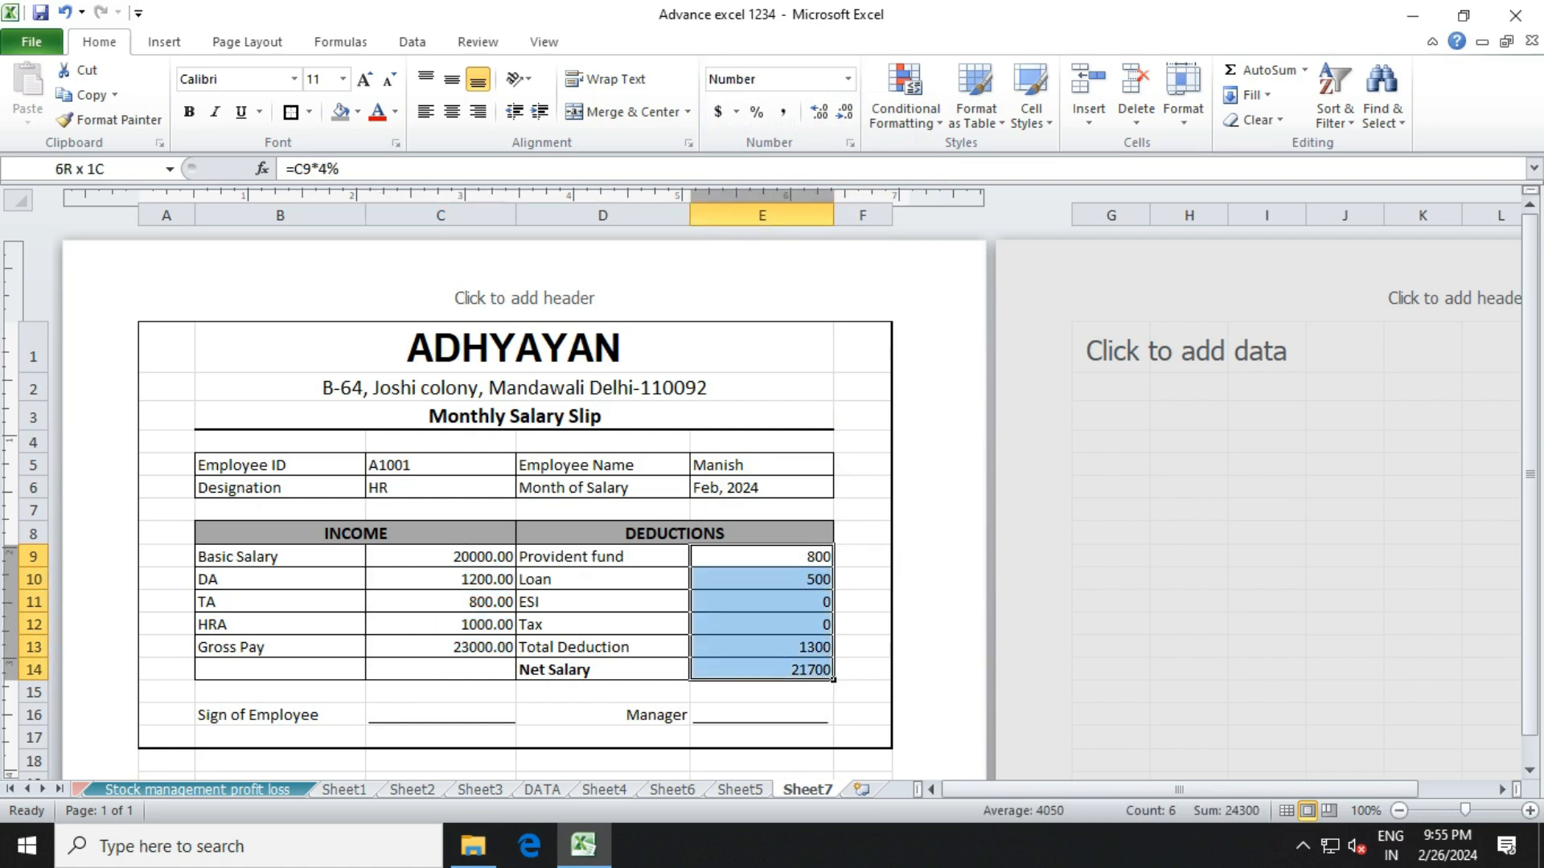
left_click(848, 79)
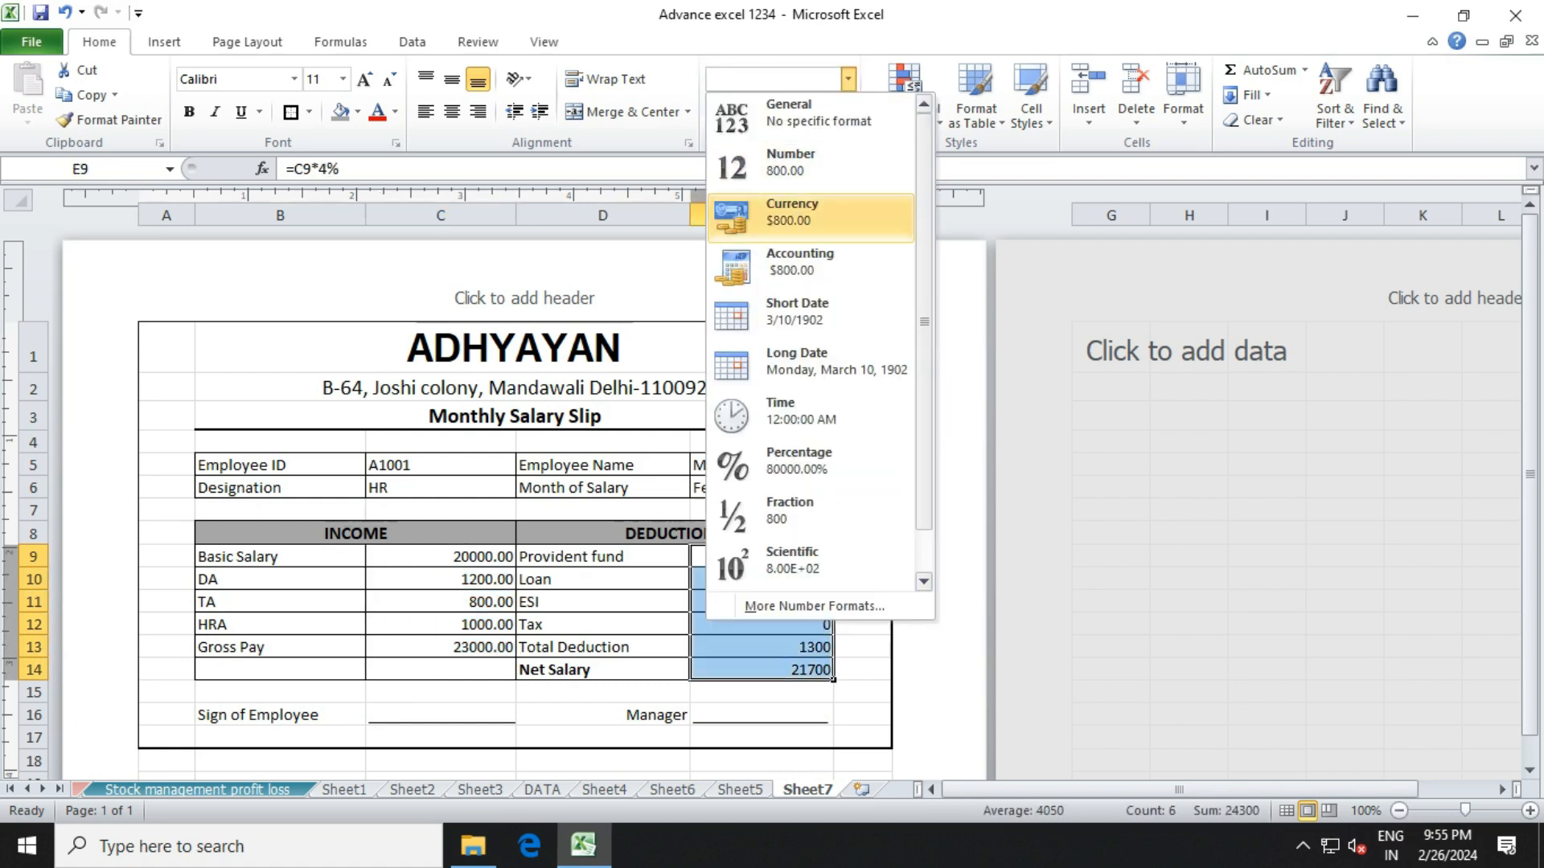
left_click(810, 165)
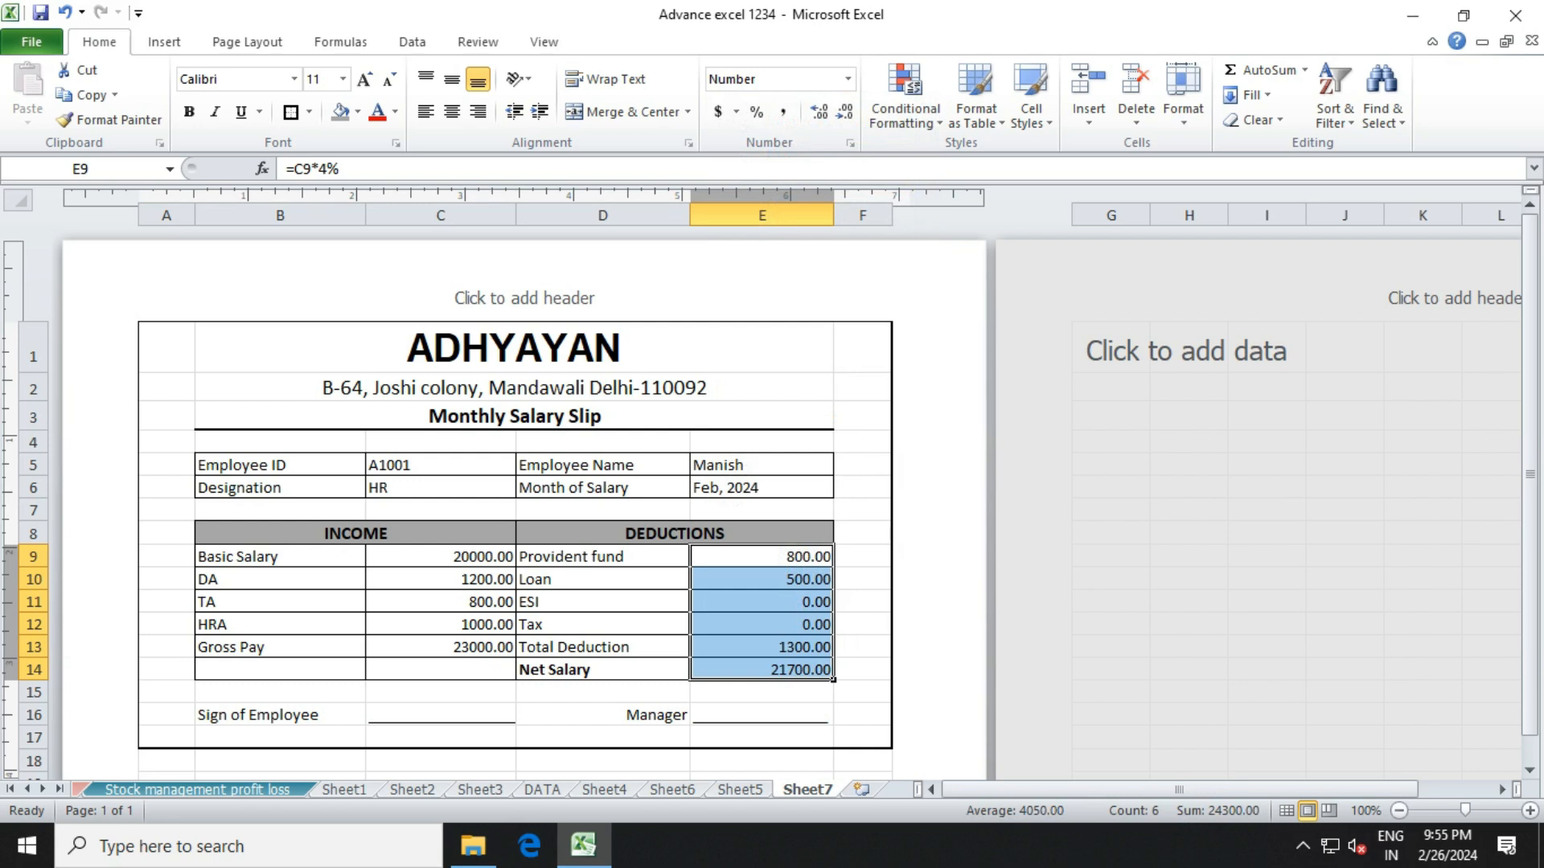
Select the Basic Salary, Monthly Salary Slip title and DEDUCTIONS heading cells to review the slip.
left_click(441, 556)
left_click(514, 416)
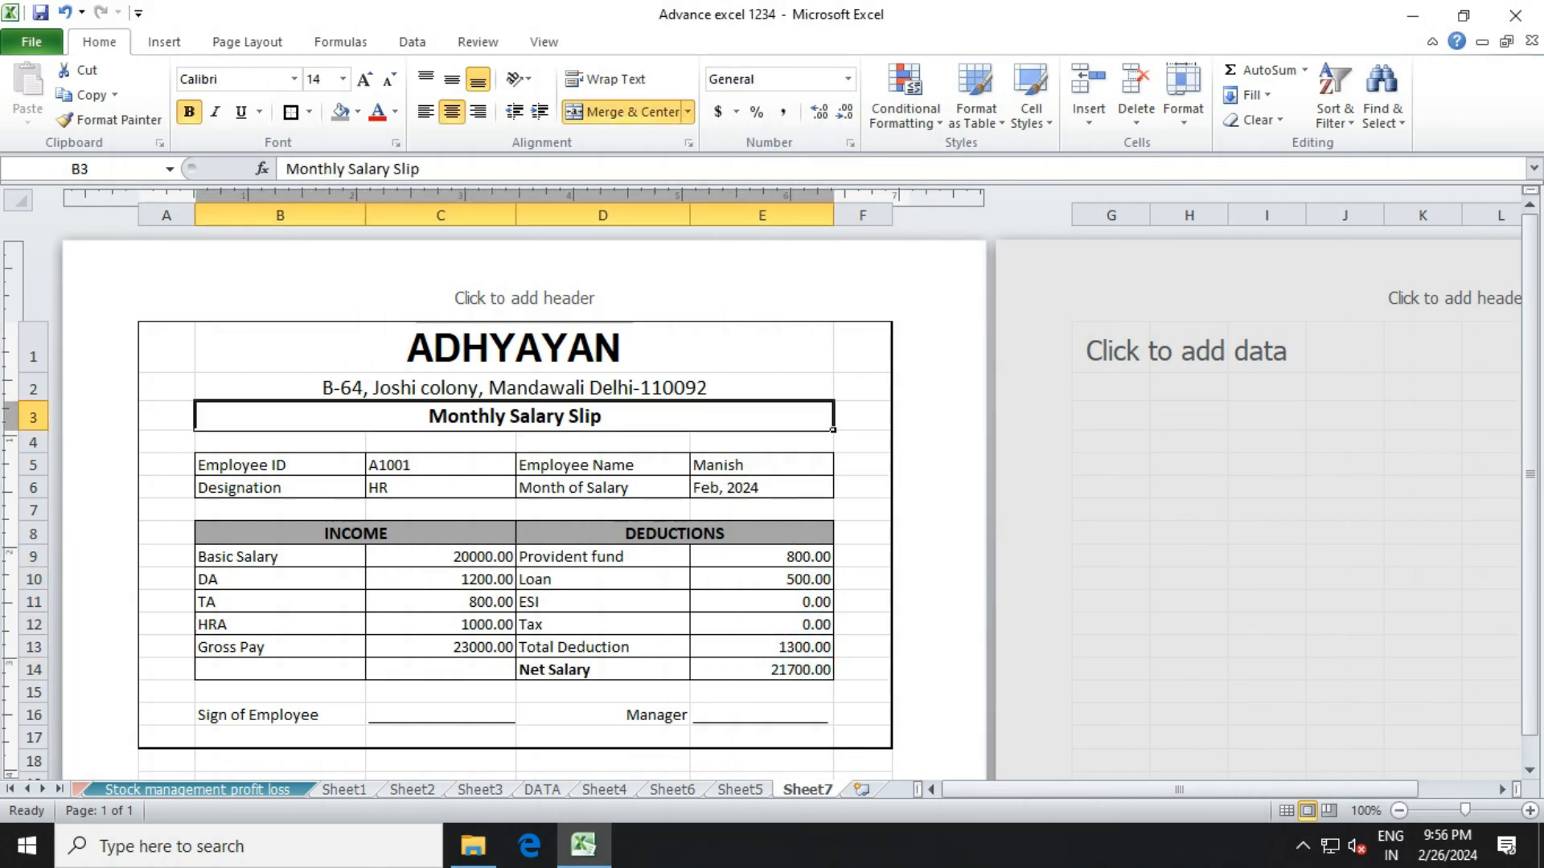
left_click_drag(515, 347, 450, 579)
left_click(441, 557)
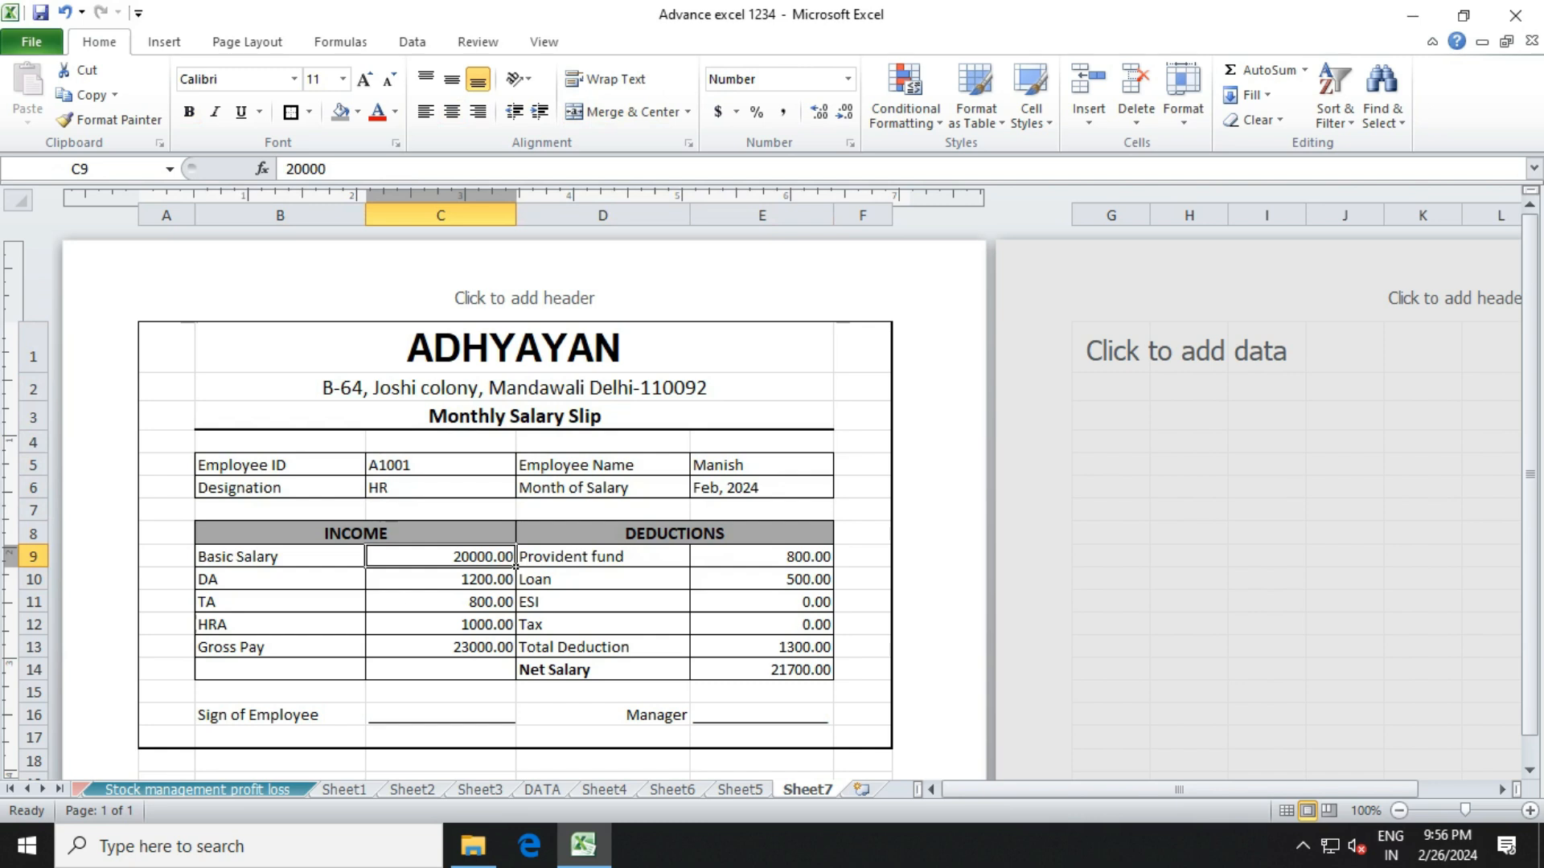
left_click(674, 534)
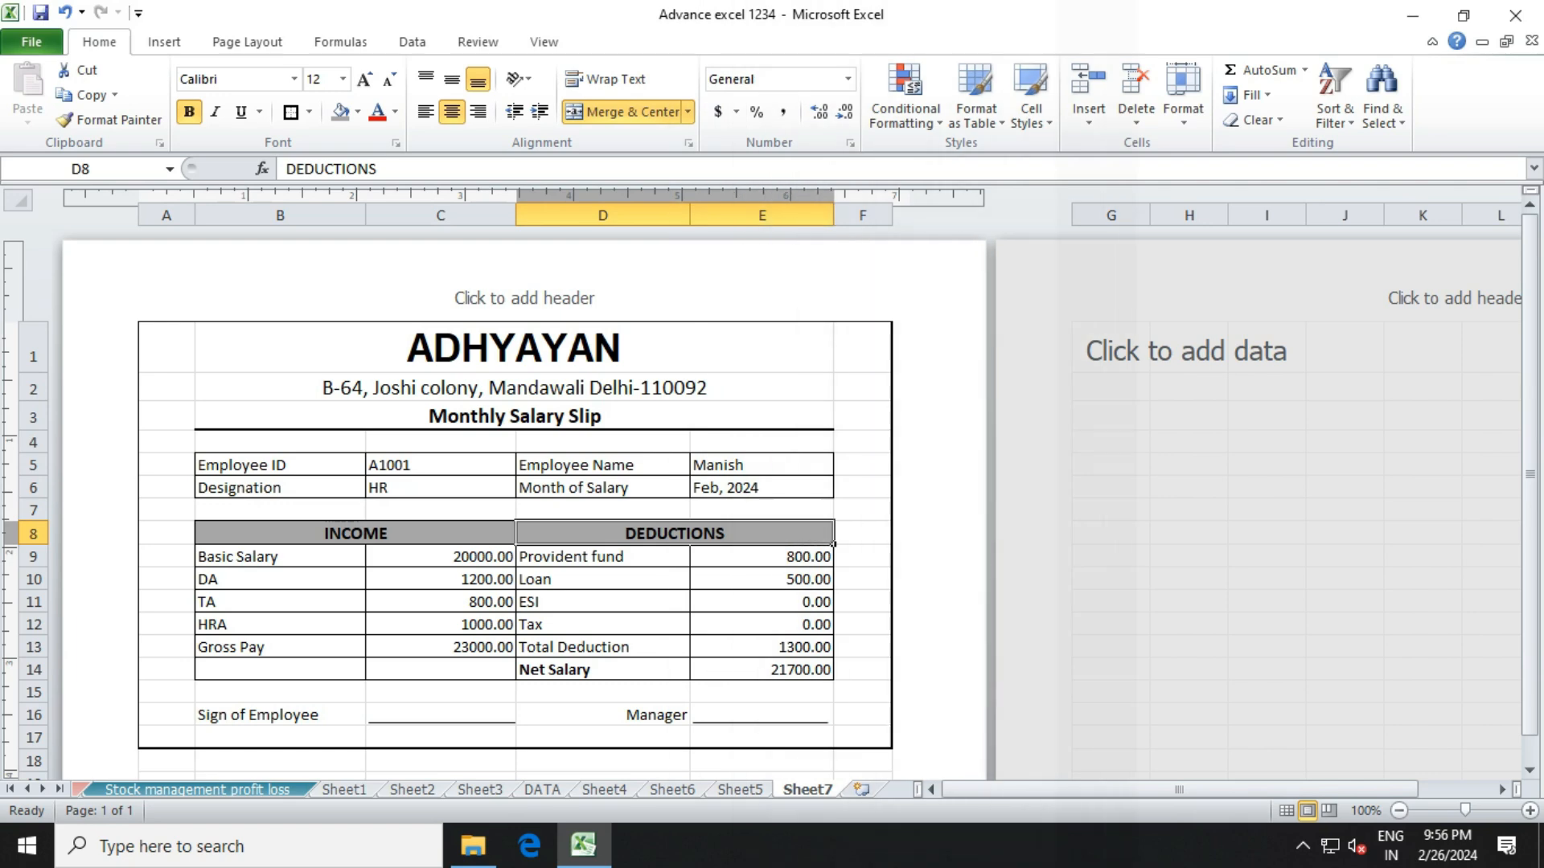